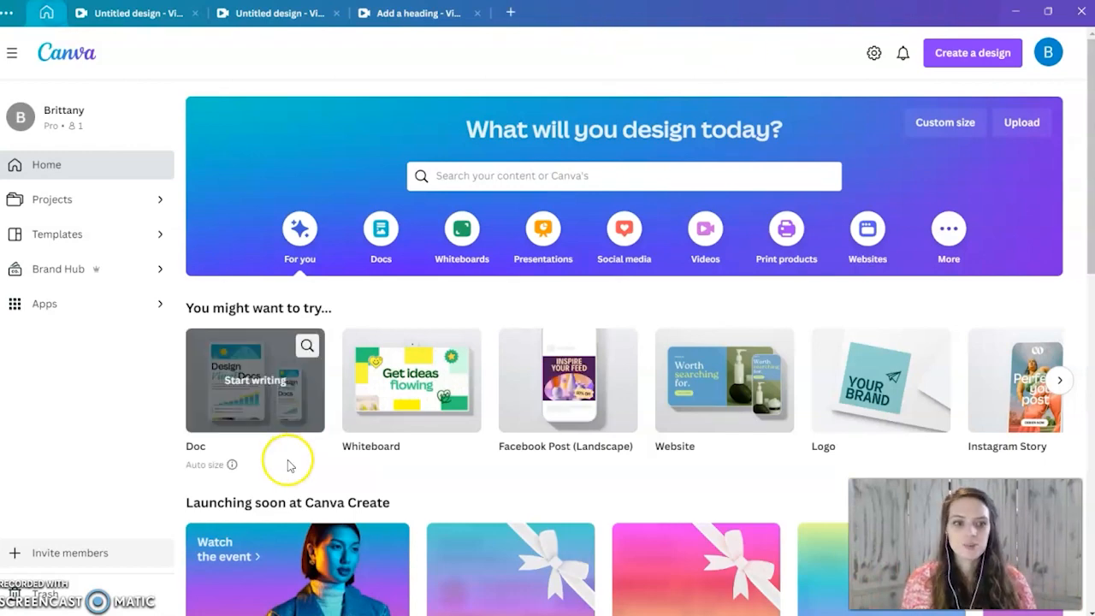
# Step: Create a blank Video design and show the full collection of recently used elements
pyautogui.click(511, 13)
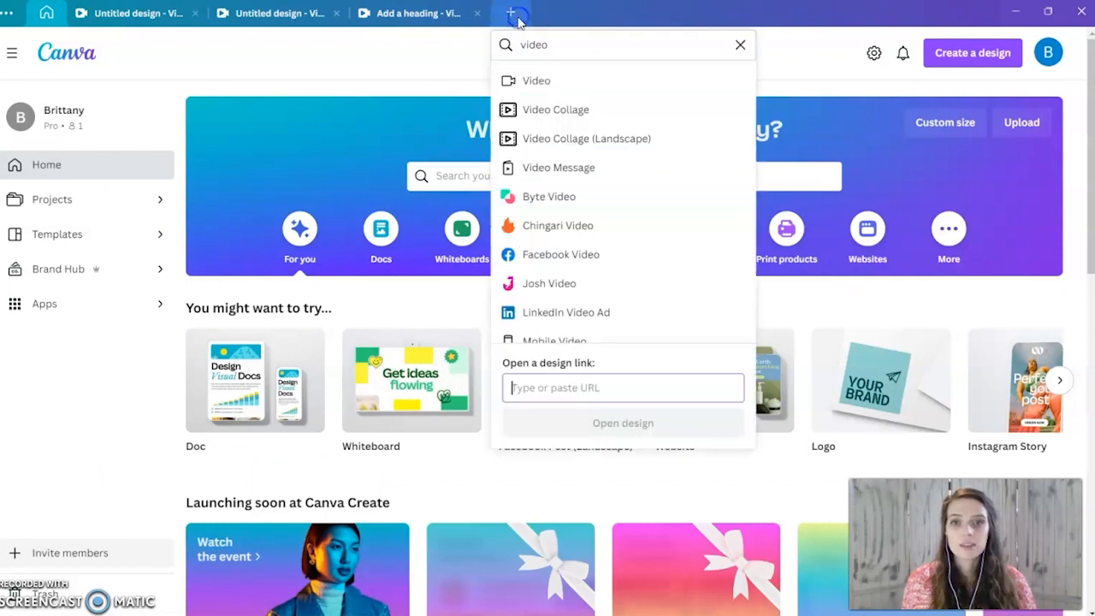
pyautogui.click(550, 83)
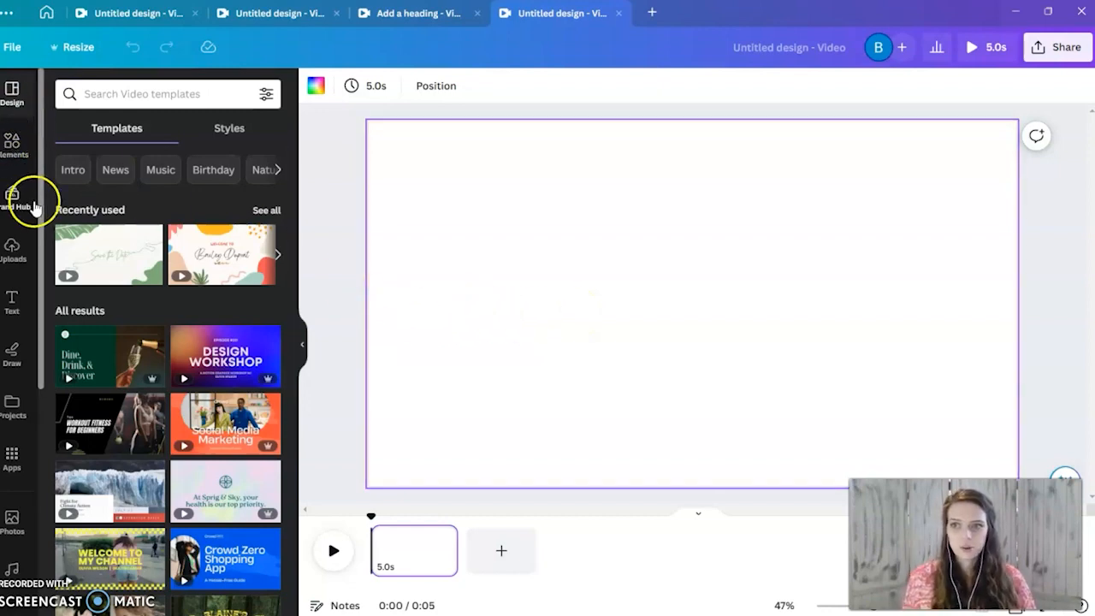
pyautogui.click(12, 147)
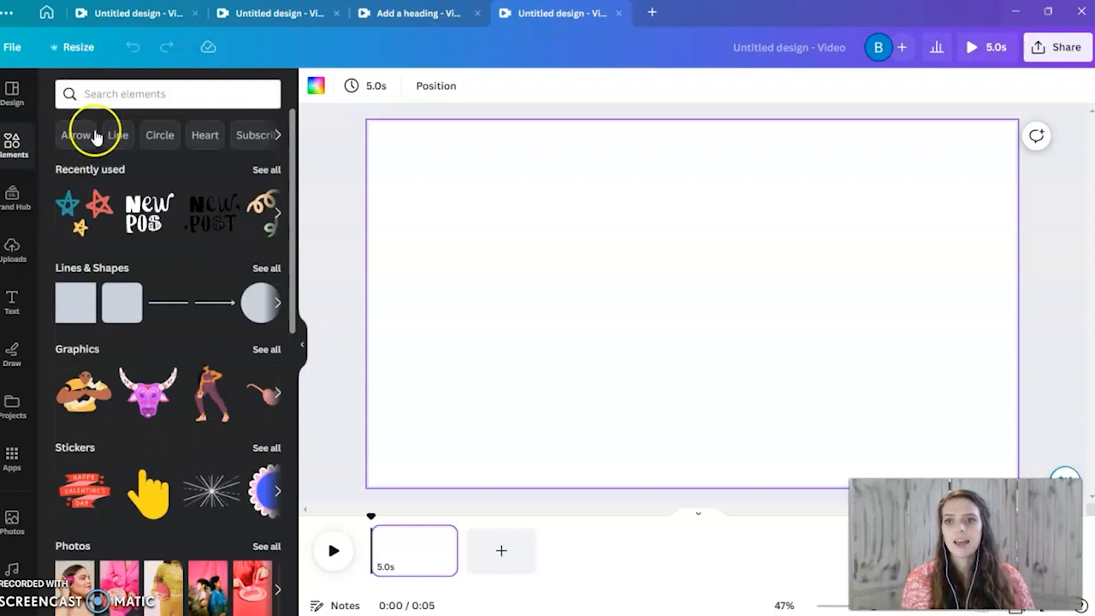
pyautogui.click(266, 175)
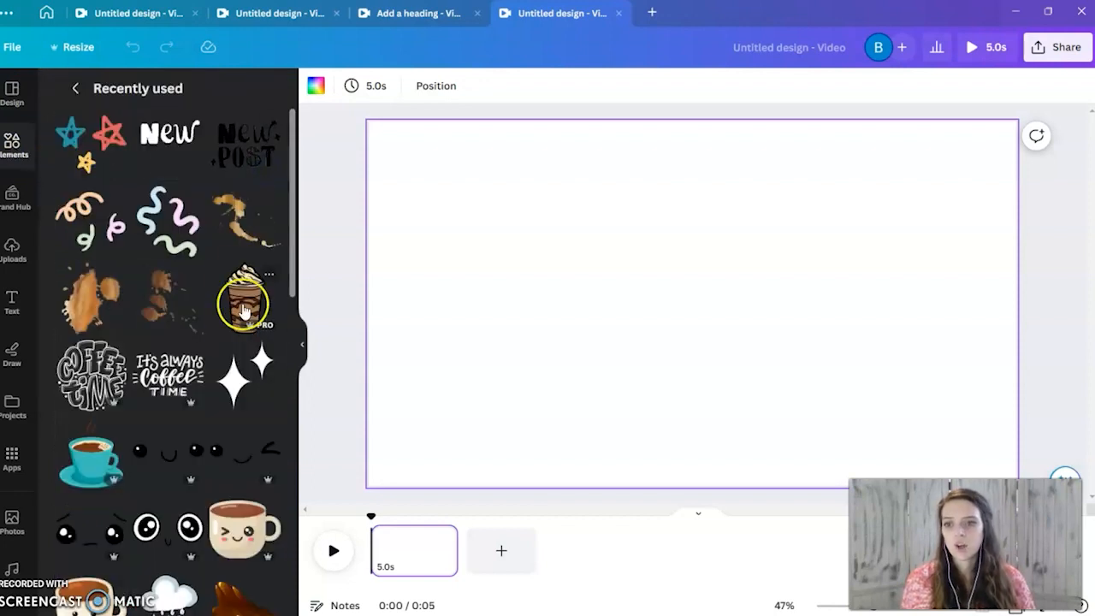
# Step: Add the teal steaming coffee cup graphic to the page, enlarge it and place it left of center
pyautogui.scroll(-1, 240, 274)
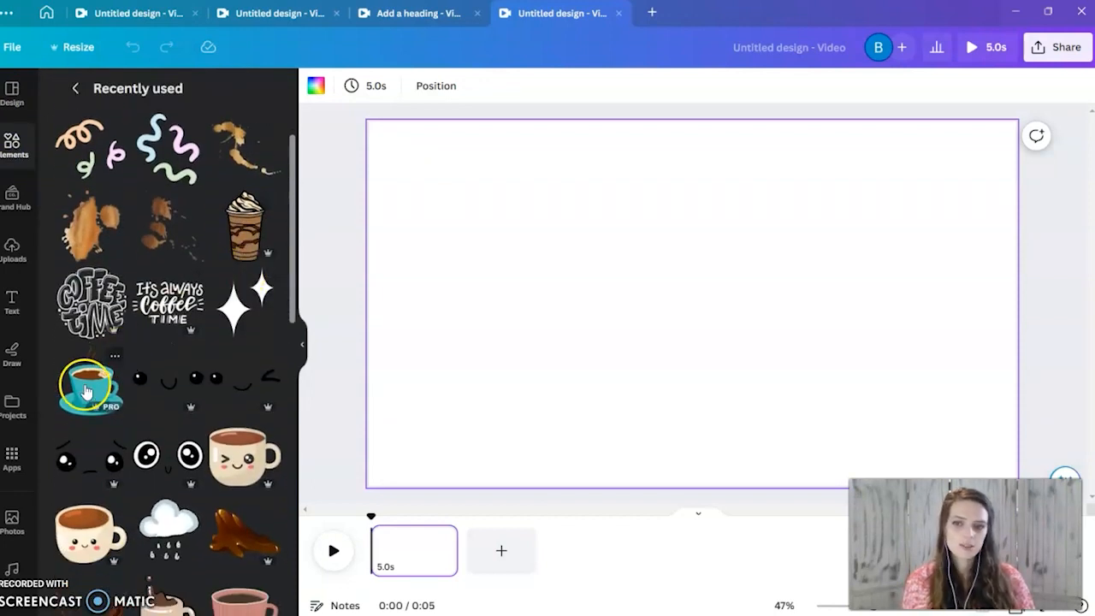
pyautogui.scroll(-1, 151, 219)
pyautogui.scroll(-1, 151, 220)
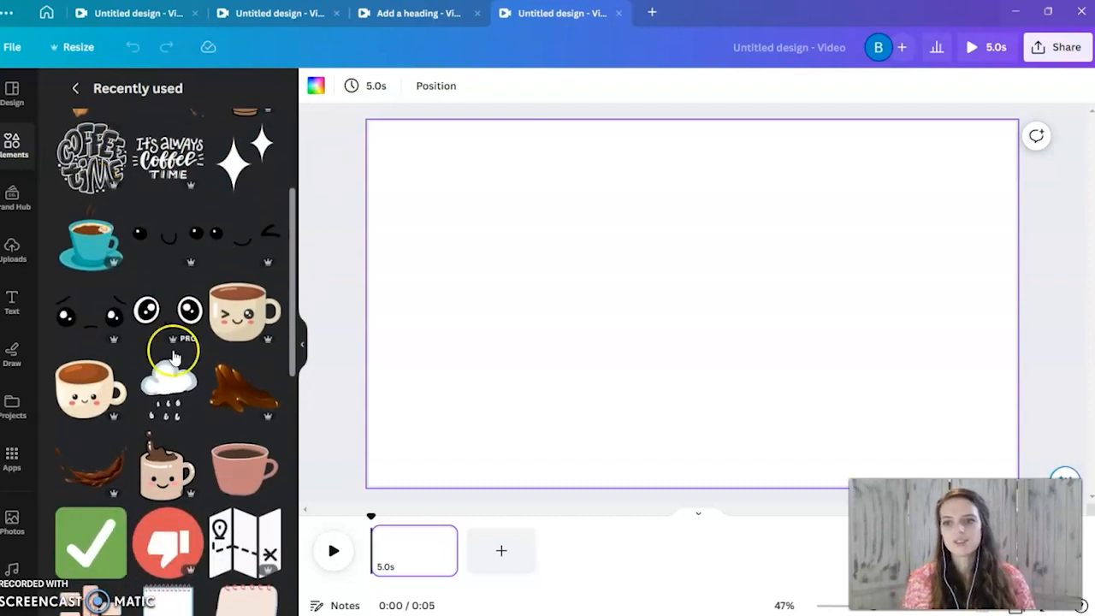
pyautogui.click(91, 244)
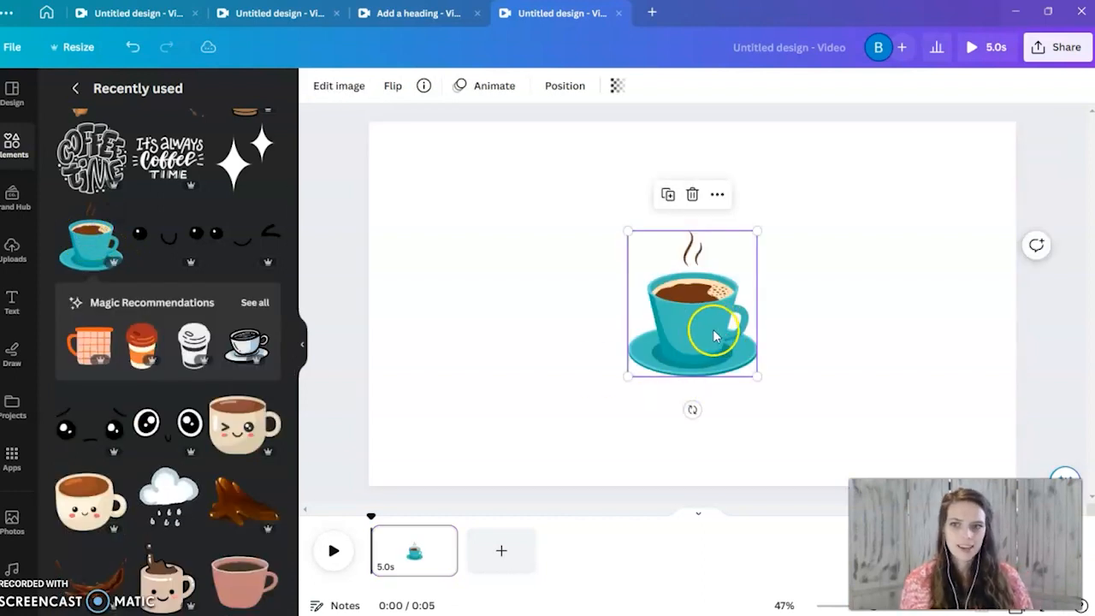
pyautogui.moveTo(717, 321); pyautogui.dragTo(612, 249)
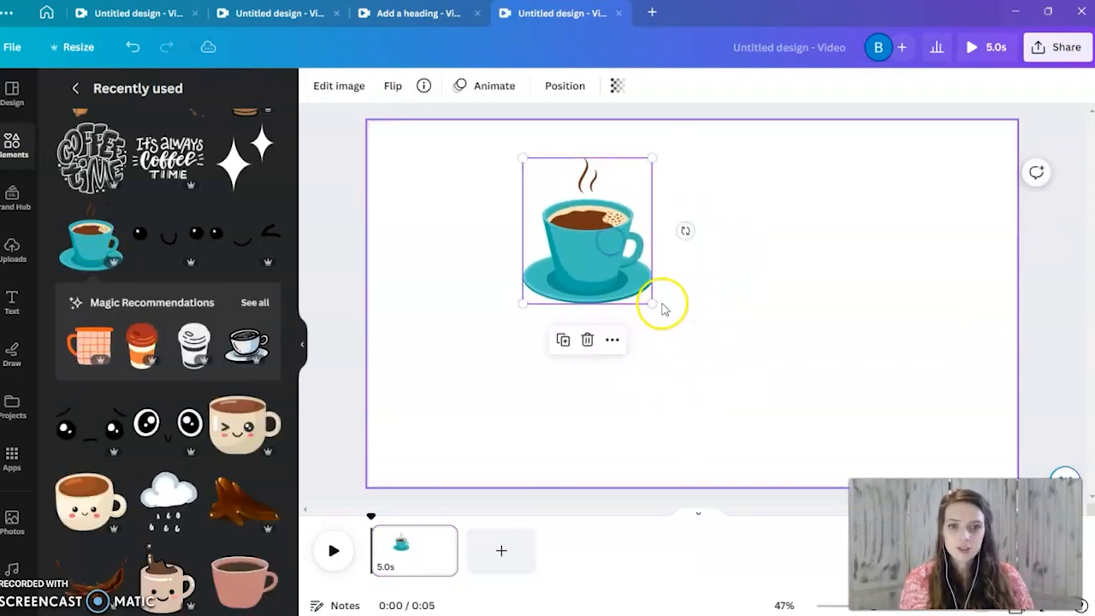
pyautogui.moveTo(654, 299); pyautogui.dragTo(768, 435)
pyautogui.moveTo(647, 367); pyautogui.dragTo(604, 352)
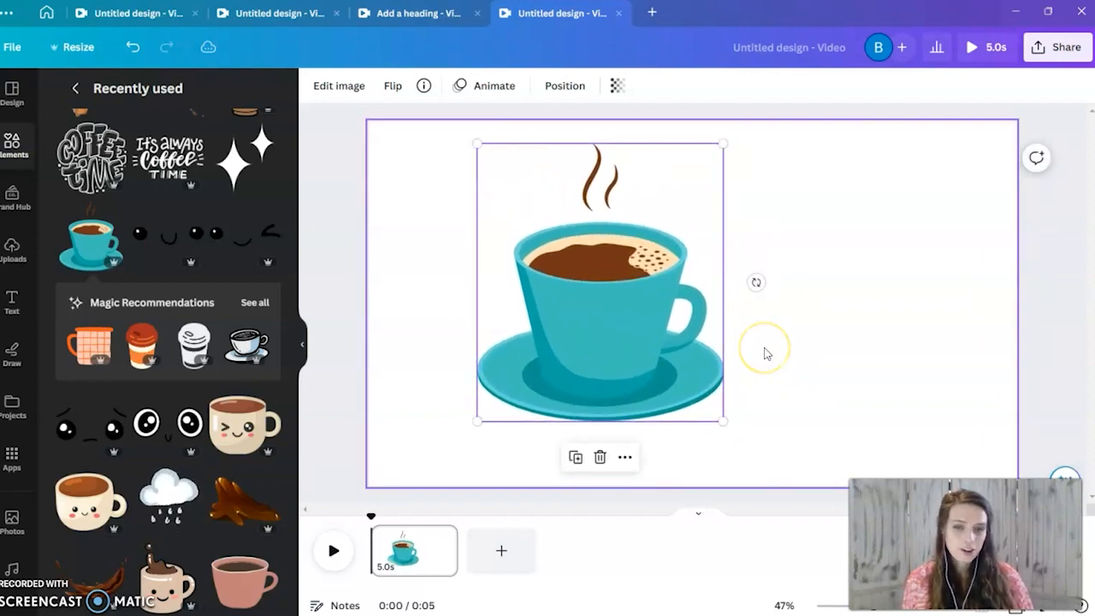
# Step: Add the smiling face graphic with two round eyes, shrink it and place it beside the cup on the right
pyautogui.click(147, 243)
pyautogui.moveTo(692, 342); pyautogui.dragTo(837, 257)
pyautogui.moveTo(715, 219); pyautogui.dragTo(806, 295)
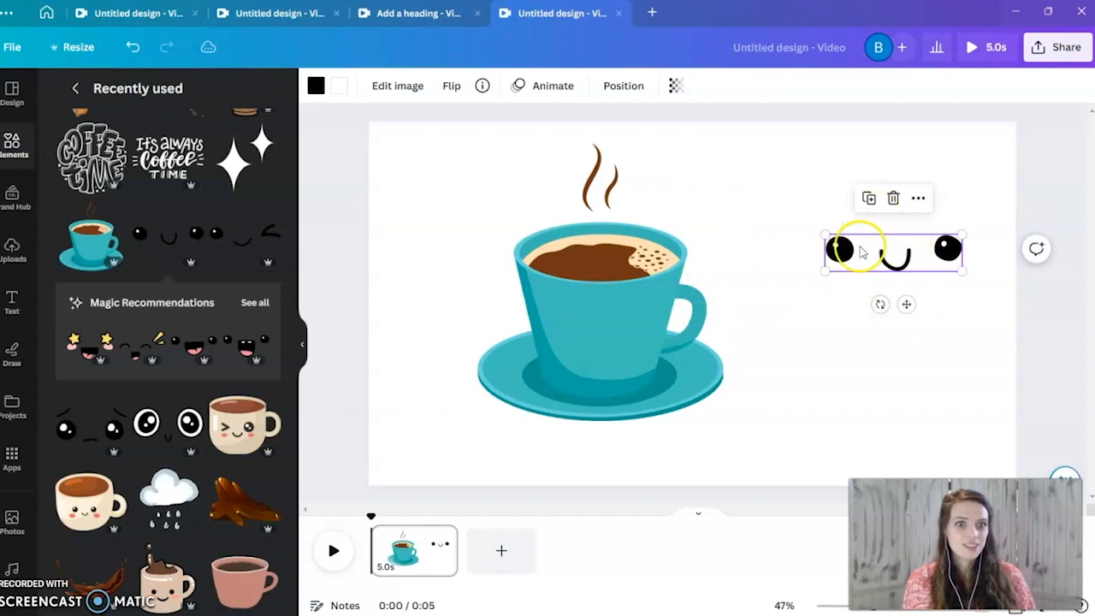
pyautogui.moveTo(842, 253); pyautogui.dragTo(798, 221)
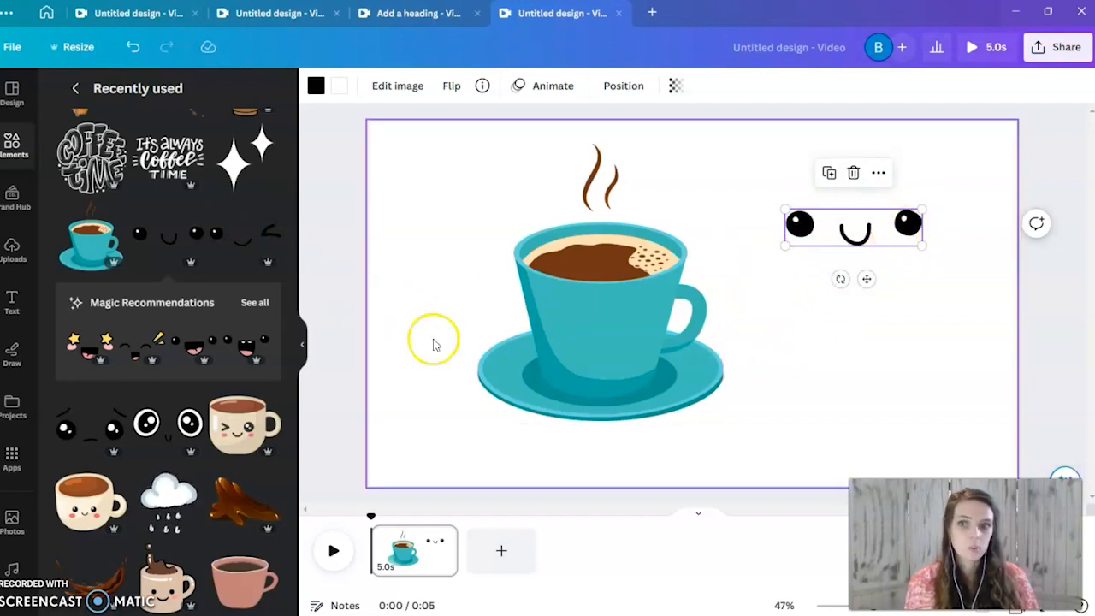
# Step: Add the winking face graphic, shrink it to about the smiling face's size and place it below that face
pyautogui.click(265, 265)
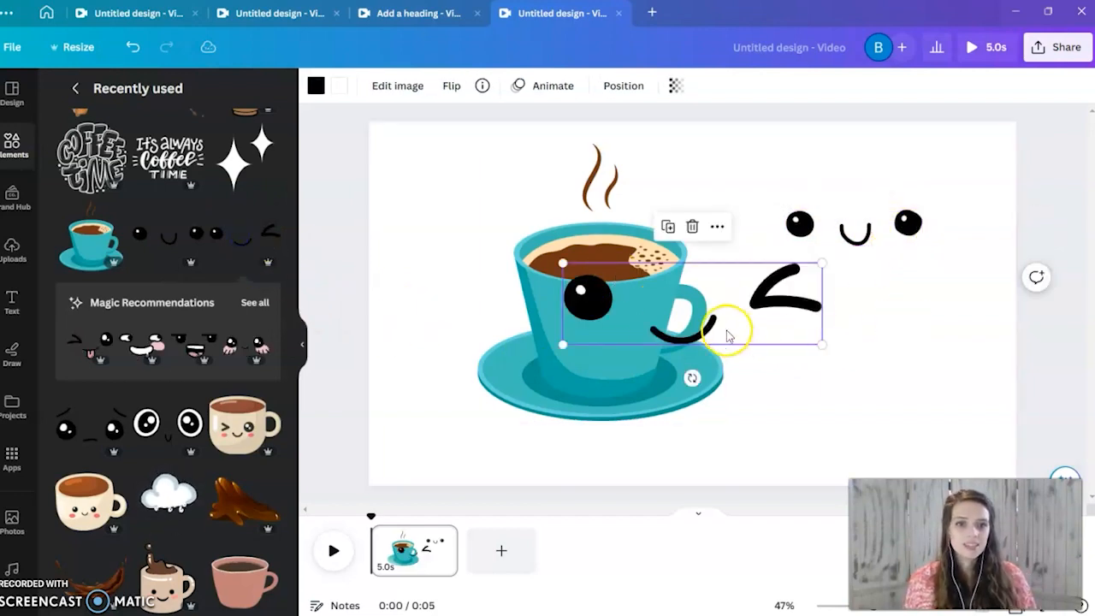
pyautogui.moveTo(706, 336); pyautogui.dragTo(899, 310)
pyautogui.moveTo(758, 247); pyautogui.dragTo(809, 295)
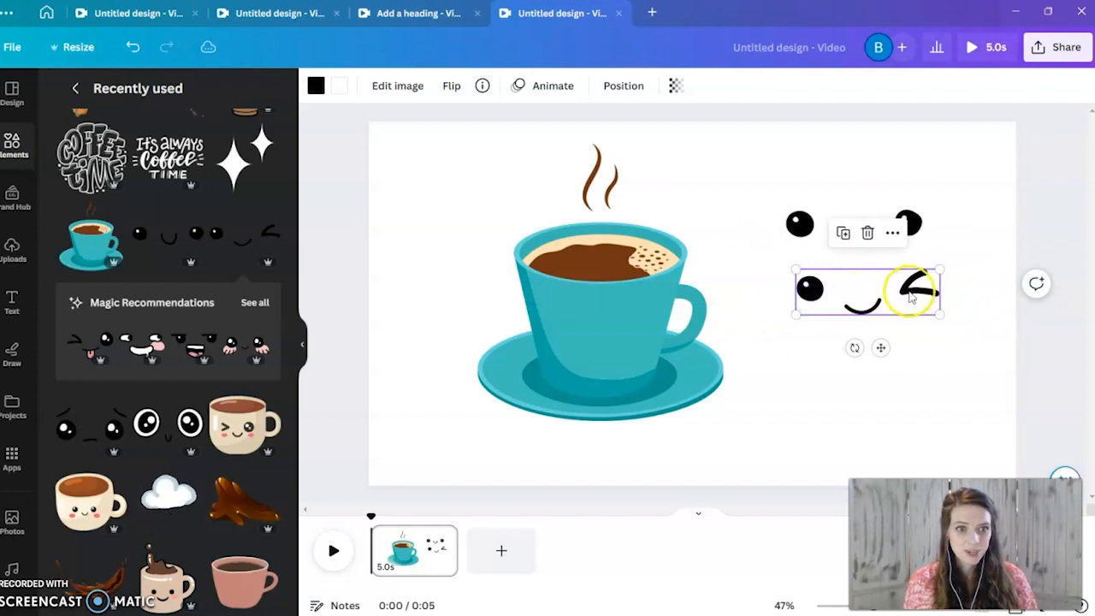
pyautogui.click(953, 369)
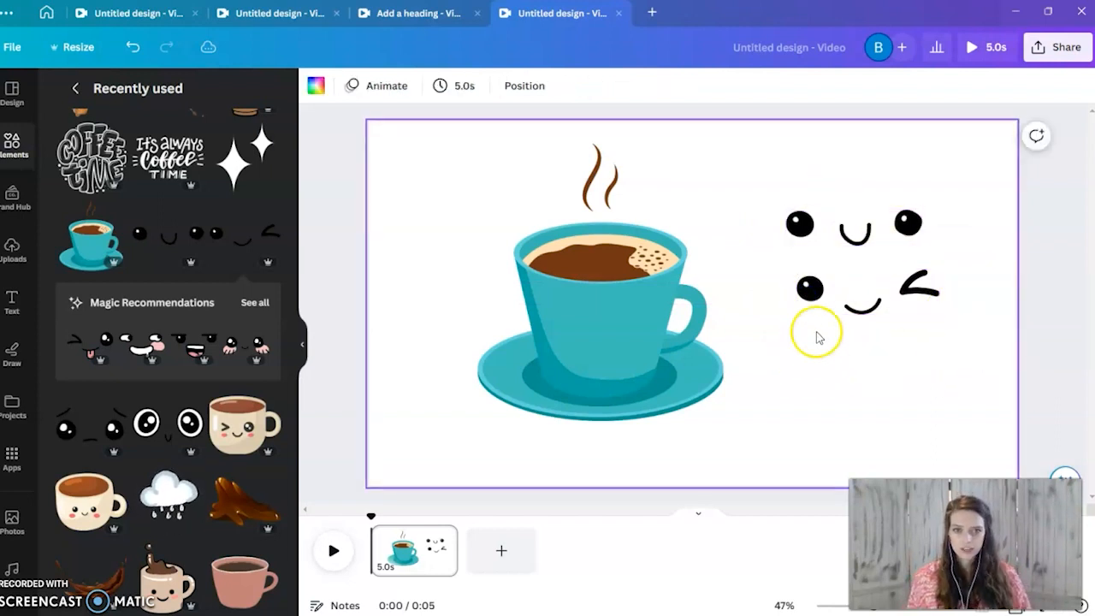
pyautogui.moveTo(837, 305); pyautogui.dragTo(847, 333)
pyautogui.click(760, 396)
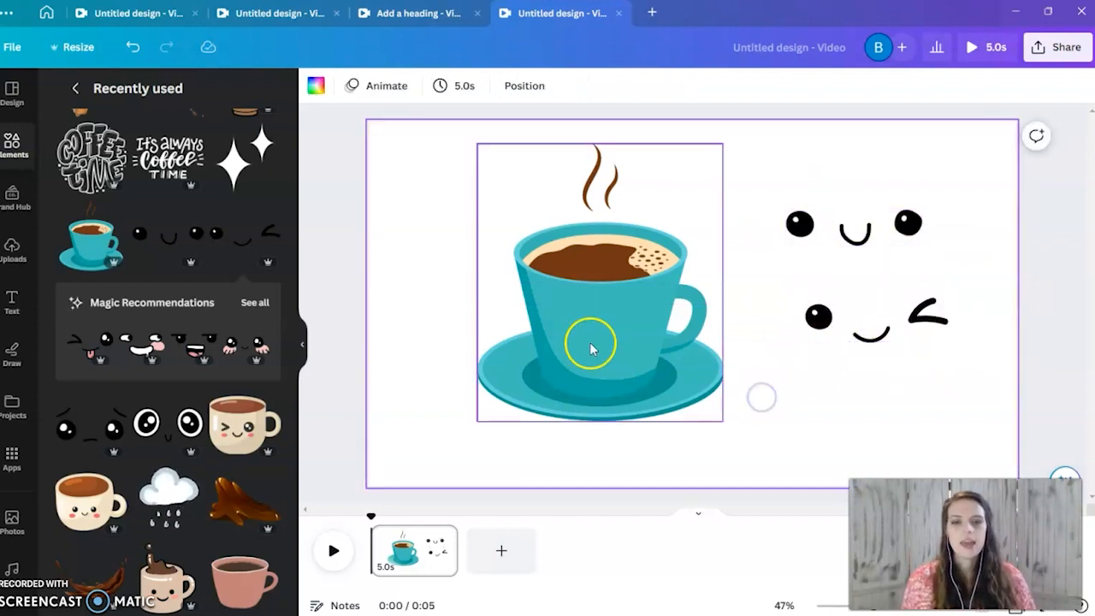
# Step: Shift the coffee cup slightly around its spot beside the faces
pyautogui.moveTo(590, 346); pyautogui.dragTo(616, 350)
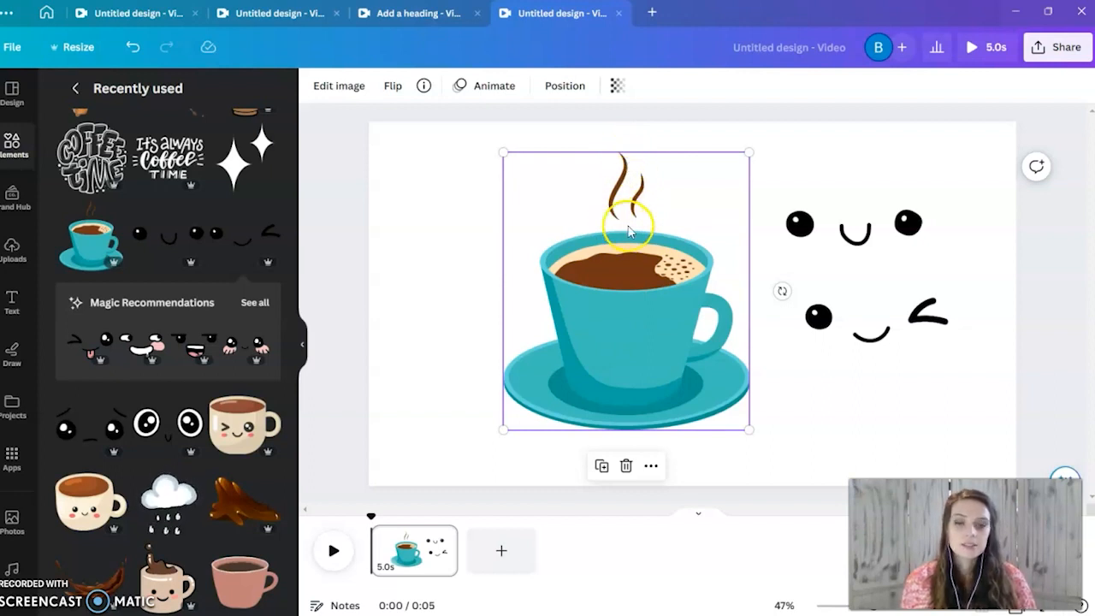
pyautogui.click(642, 159)
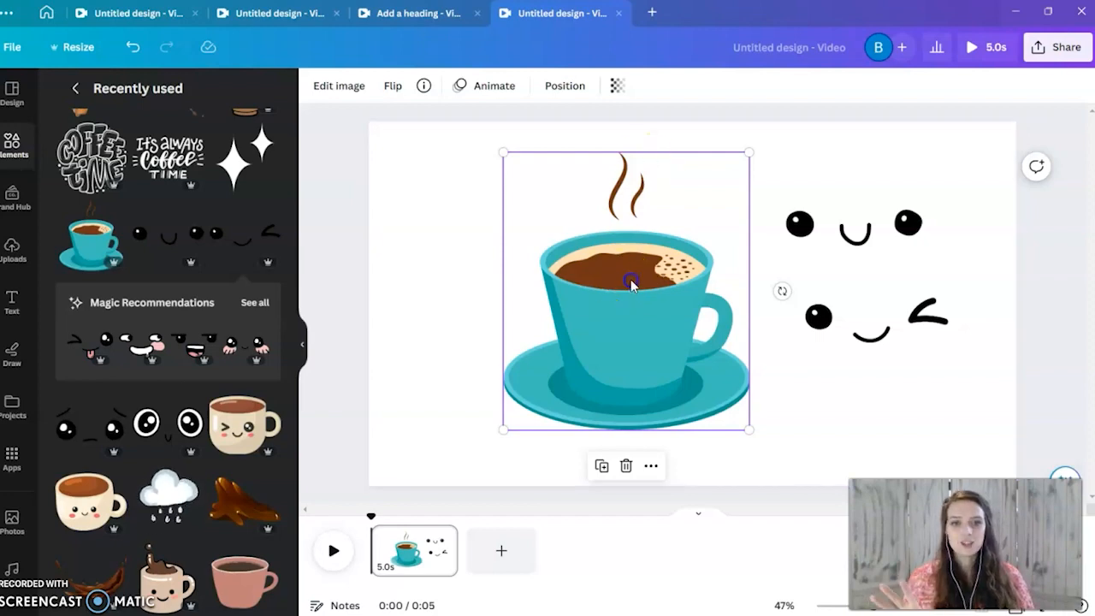
pyautogui.moveTo(630, 281); pyautogui.dragTo(603, 289)
pyautogui.click(607, 206)
pyautogui.moveTo(594, 190); pyautogui.dragTo(604, 197)
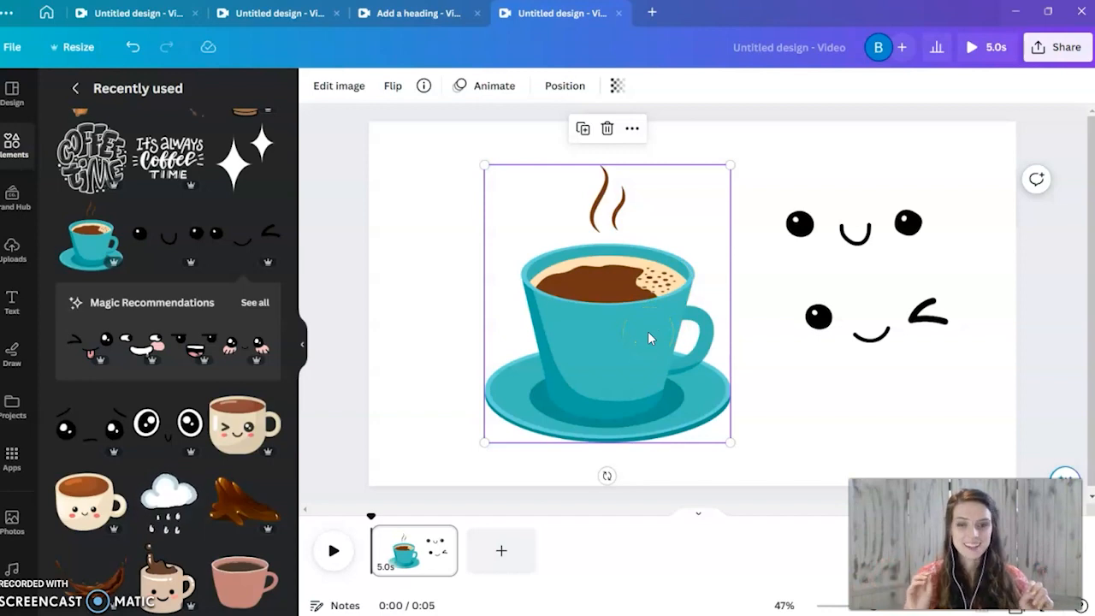
# Step: Crop the coffee cup graphic from above so that only the cup and saucer remain, without the steam
pyautogui.click(624, 304)
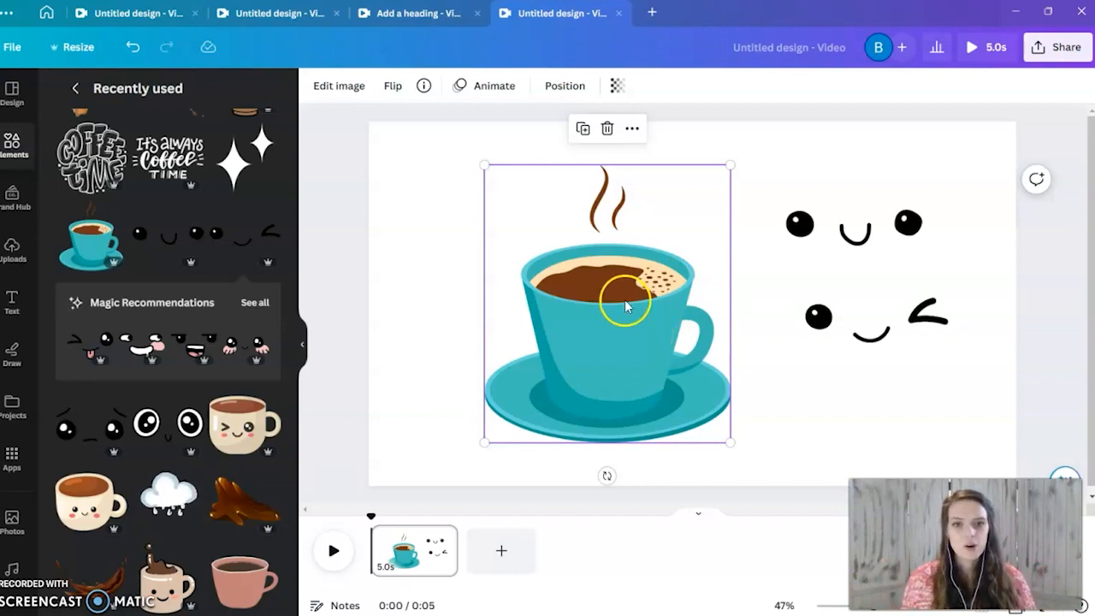
pyautogui.doubleClick(625, 305)
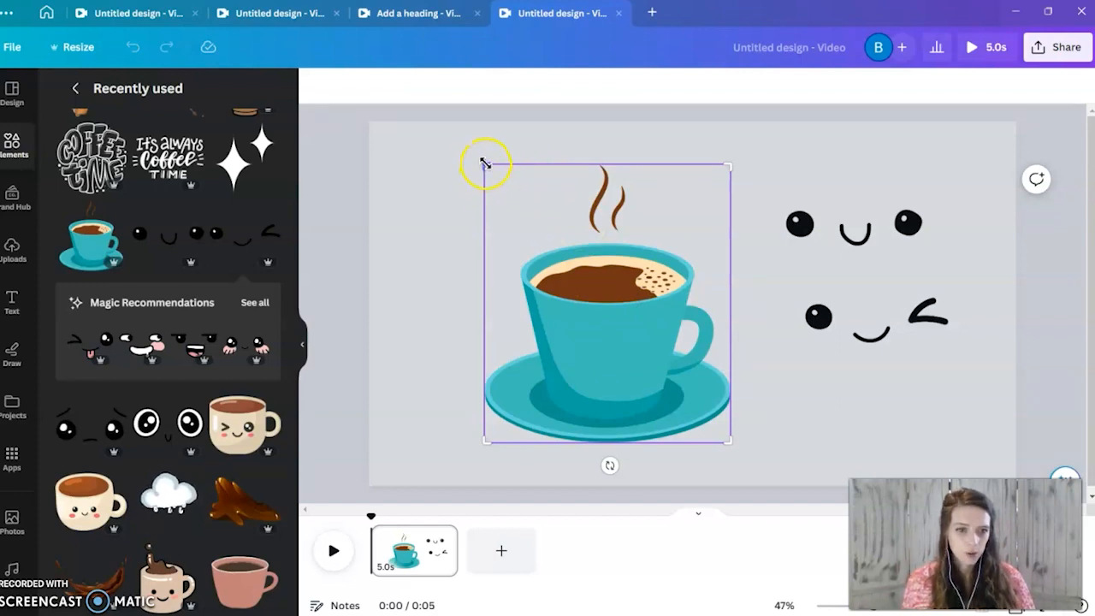
pyautogui.moveTo(485, 163); pyautogui.dragTo(481, 237)
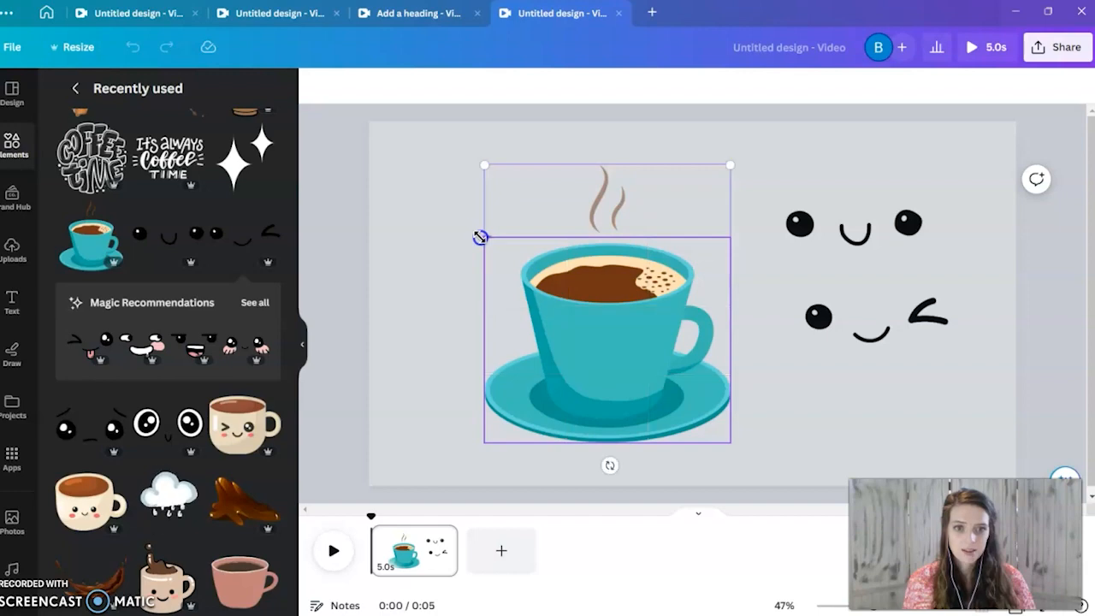
pyautogui.click(431, 276)
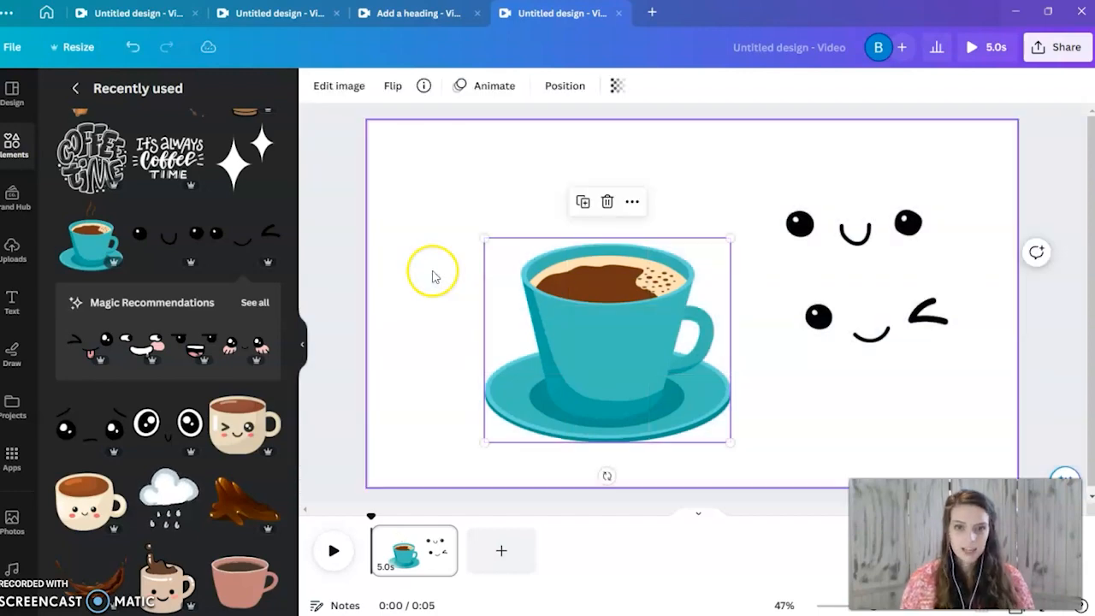
pyautogui.click(413, 311)
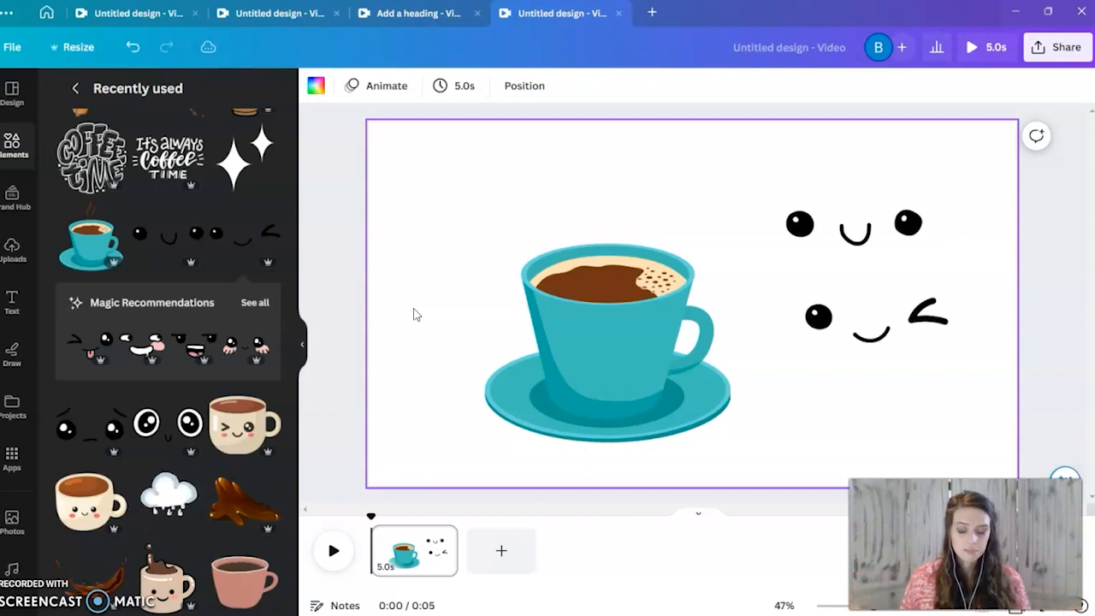
# Step: Move the cropped cup to the page's left side, duplicate it and place the copy to its right
pyautogui.moveTo(547, 329); pyautogui.dragTo(459, 347)
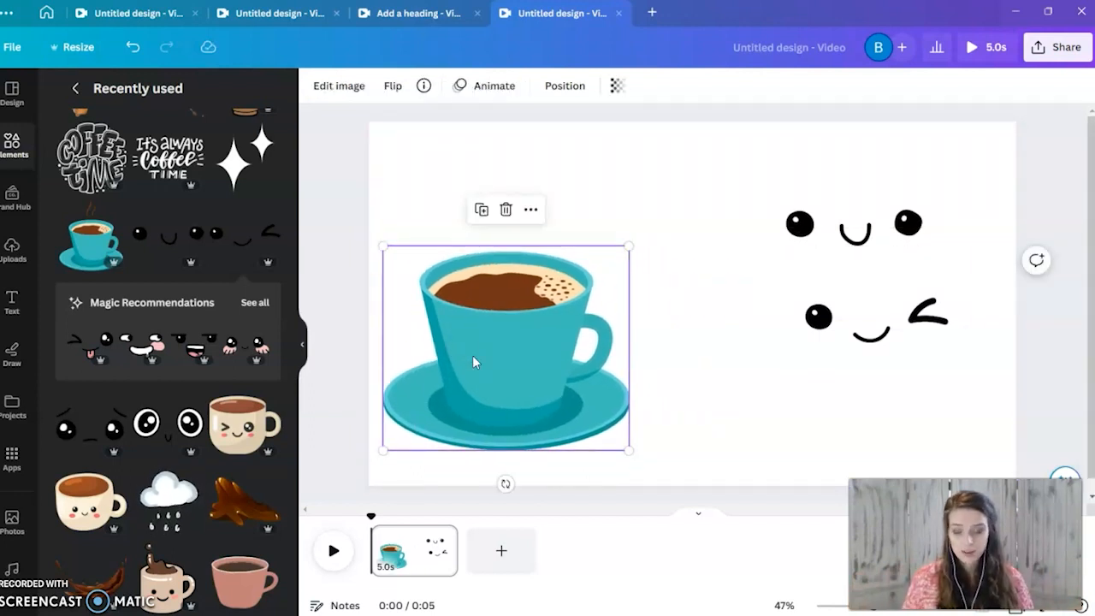
pyautogui.click(476, 362)
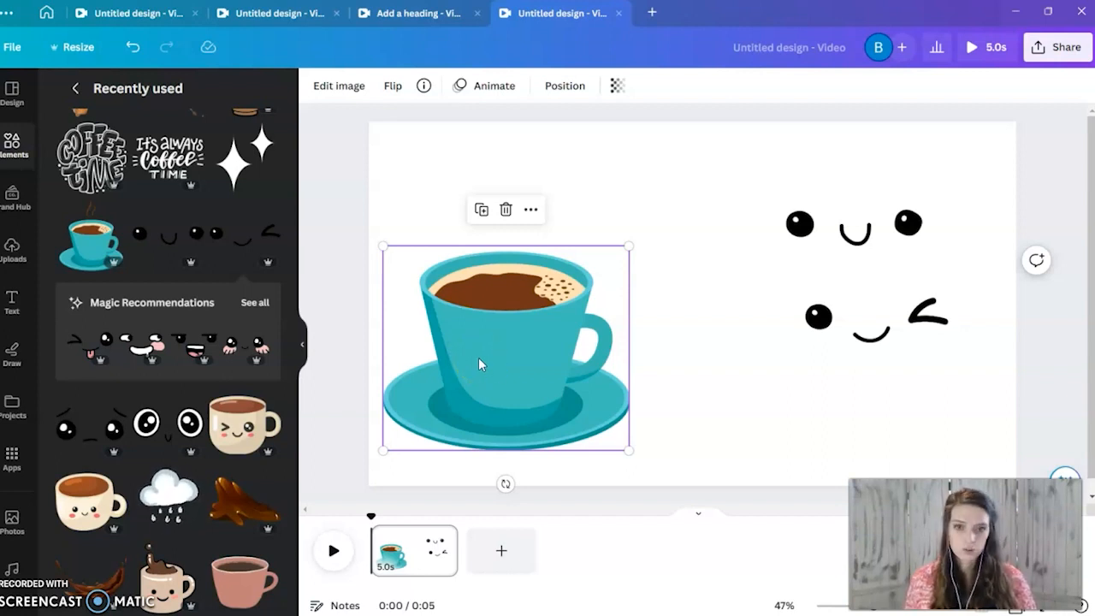
pyautogui.moveTo(478, 358); pyautogui.dragTo(670, 340)
pyautogui.click(711, 308)
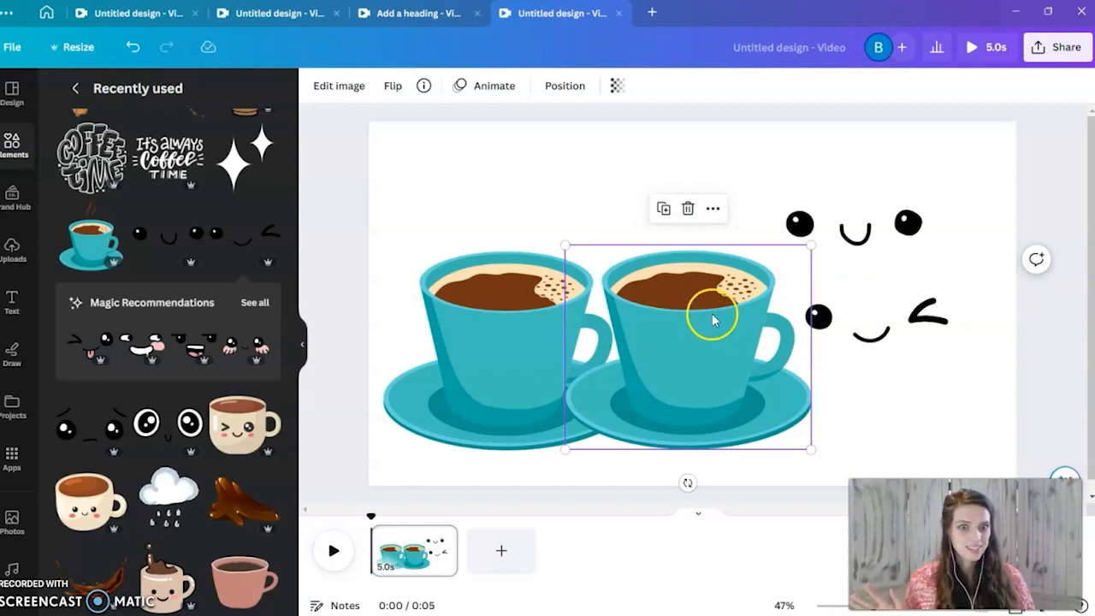
# Step: Re-crop the duplicated cup so that it shows only the steam
pyautogui.doubleClick(713, 317)
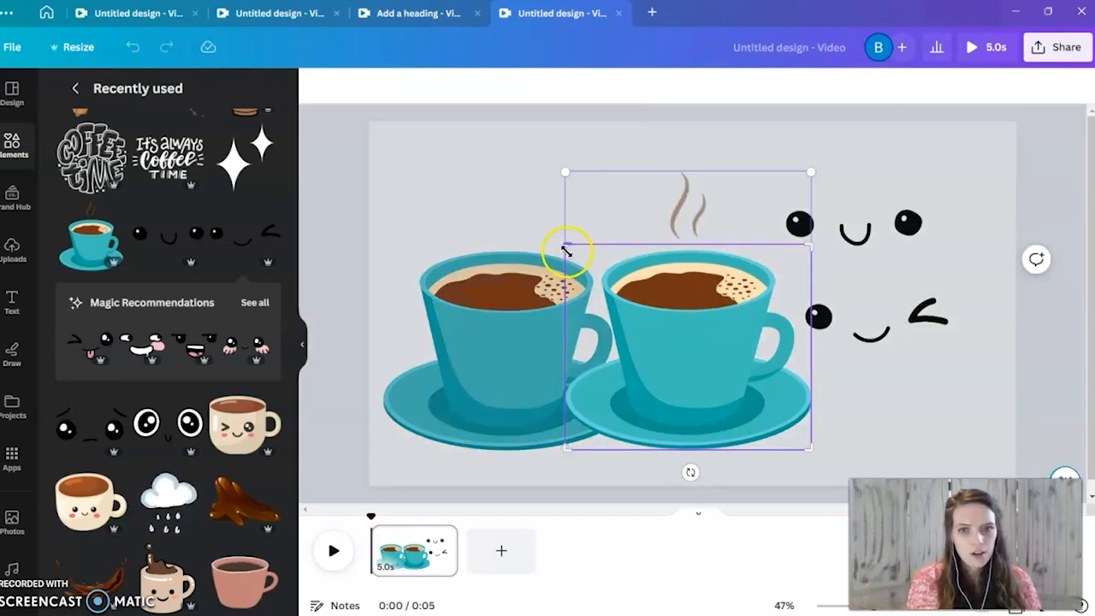
pyautogui.moveTo(565, 250); pyautogui.dragTo(559, 171)
pyautogui.moveTo(807, 448); pyautogui.dragTo(819, 245)
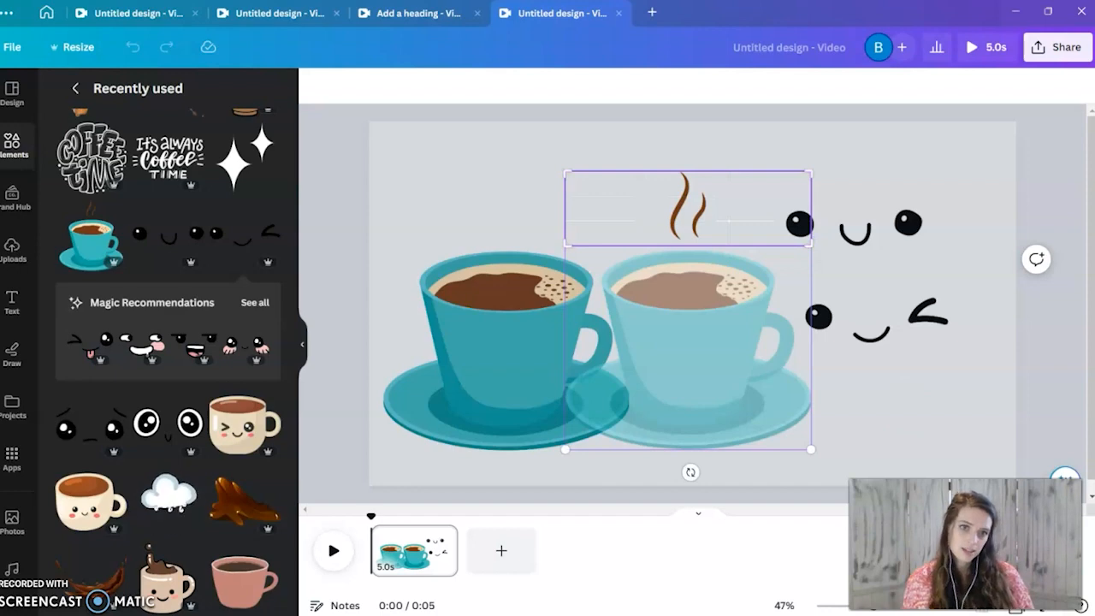
pyautogui.press('Return')
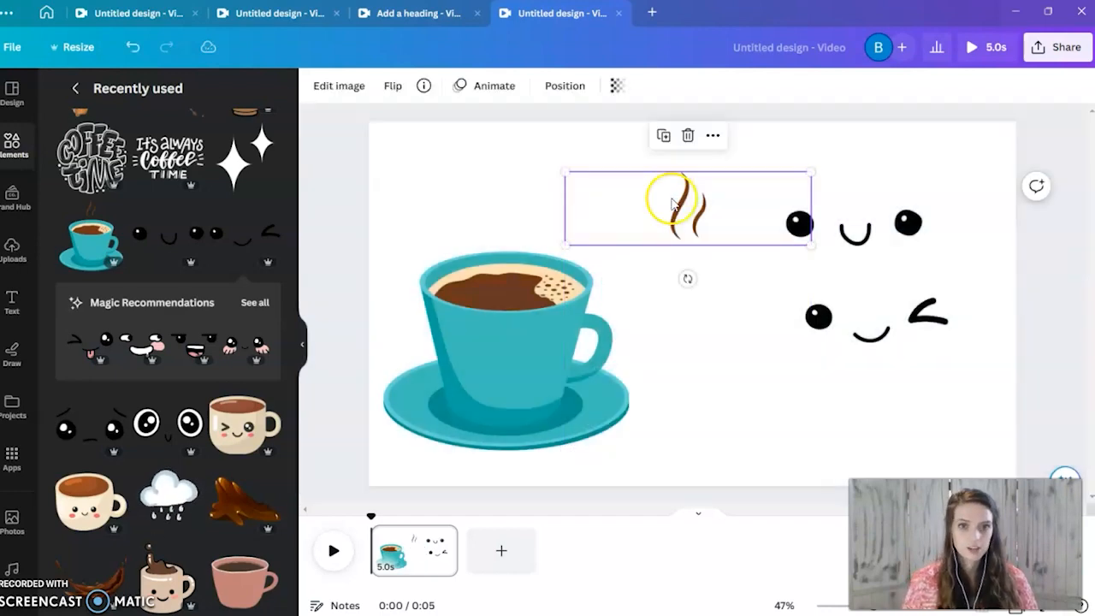
# Step: Move the cup toward the middle of the page and position the separate steam above it
pyautogui.click(723, 368)
pyautogui.moveTo(511, 368); pyautogui.dragTo(625, 366)
pyautogui.moveTo(715, 205); pyautogui.dragTo(667, 194)
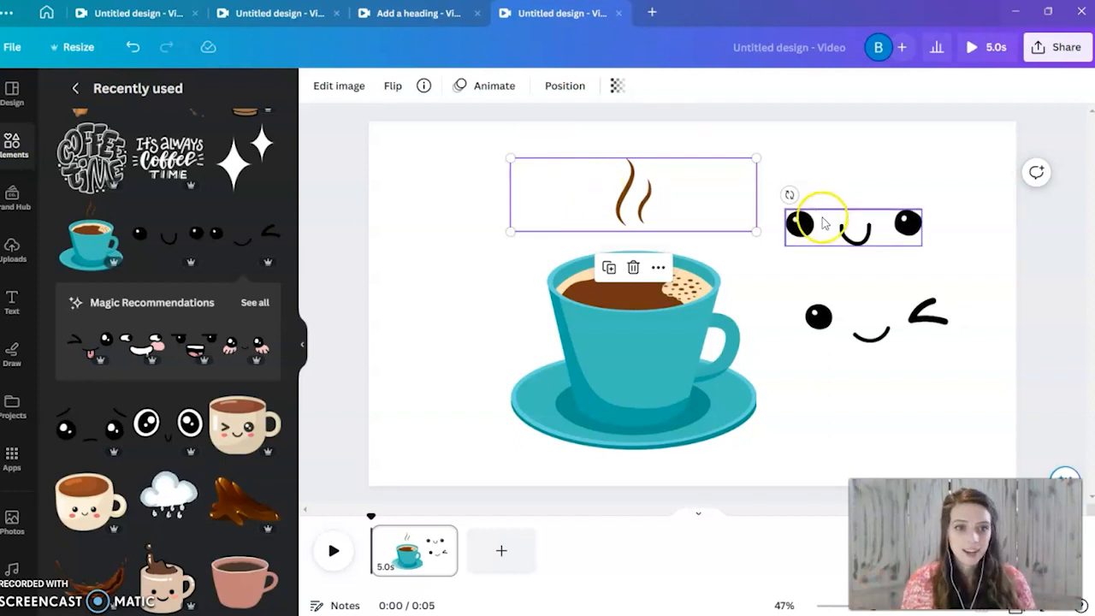
# Step: Enlarge the coffee cup slightly and move it farther right and down on the page
pyautogui.click(628, 382)
pyautogui.moveTo(628, 381); pyautogui.dragTo(624, 354)
pyautogui.moveTo(750, 422)
pyautogui.mouseDown()
pyautogui.moveTo(775, 453)
pyautogui.moveTo(755, 433)
pyautogui.mouseUp()
pyautogui.moveTo(673, 363); pyautogui.dragTo(725, 392)
# Step: Shift the winking and smiling faces farther right and align the steam centrally above the cup
pyautogui.moveTo(917, 315); pyautogui.dragTo(949, 299)
pyautogui.moveTo(864, 238); pyautogui.dragTo(895, 225)
pyautogui.moveTo(637, 188); pyautogui.dragTo(688, 188)
pyautogui.click(769, 168)
pyautogui.moveTo(807, 159); pyautogui.dragTo(817, 151)
pyautogui.moveTo(685, 194); pyautogui.dragTo(682, 198)
pyautogui.click(843, 154)
pyautogui.click(962, 247)
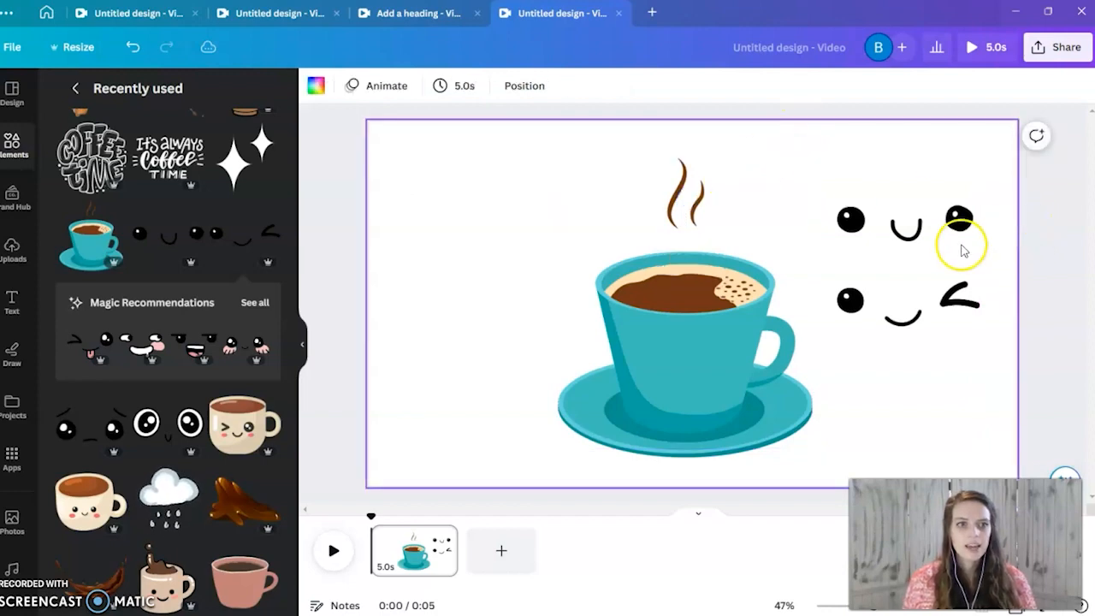
# Step: Place the smiling face on the front of the cup, shrink it slightly and center it there
pyautogui.moveTo(929, 234); pyautogui.dragTo(709, 377)
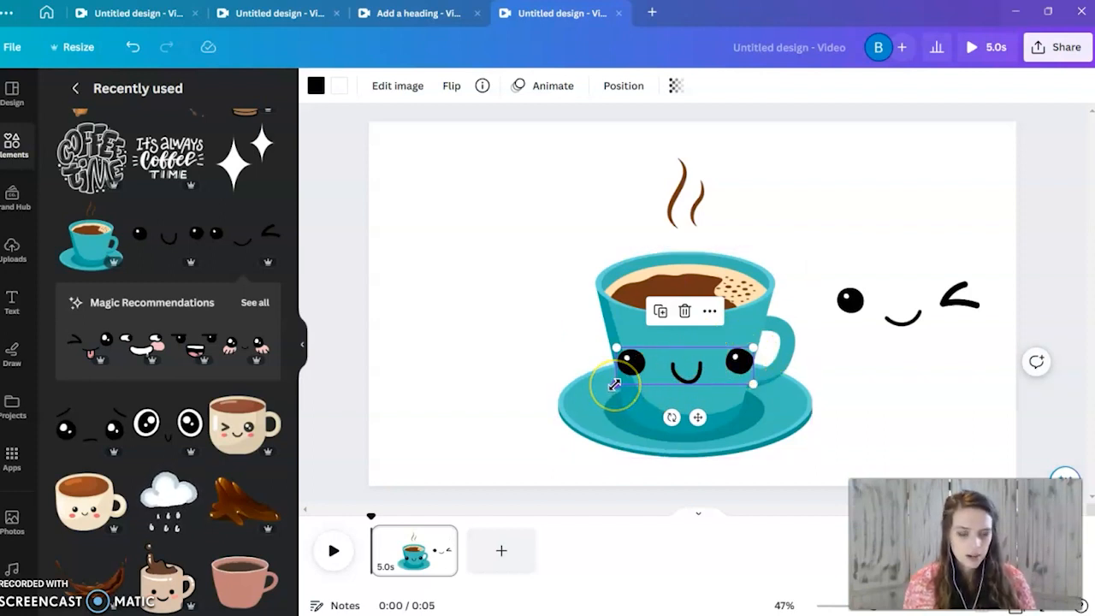
pyautogui.moveTo(614, 385); pyautogui.dragTo(636, 386)
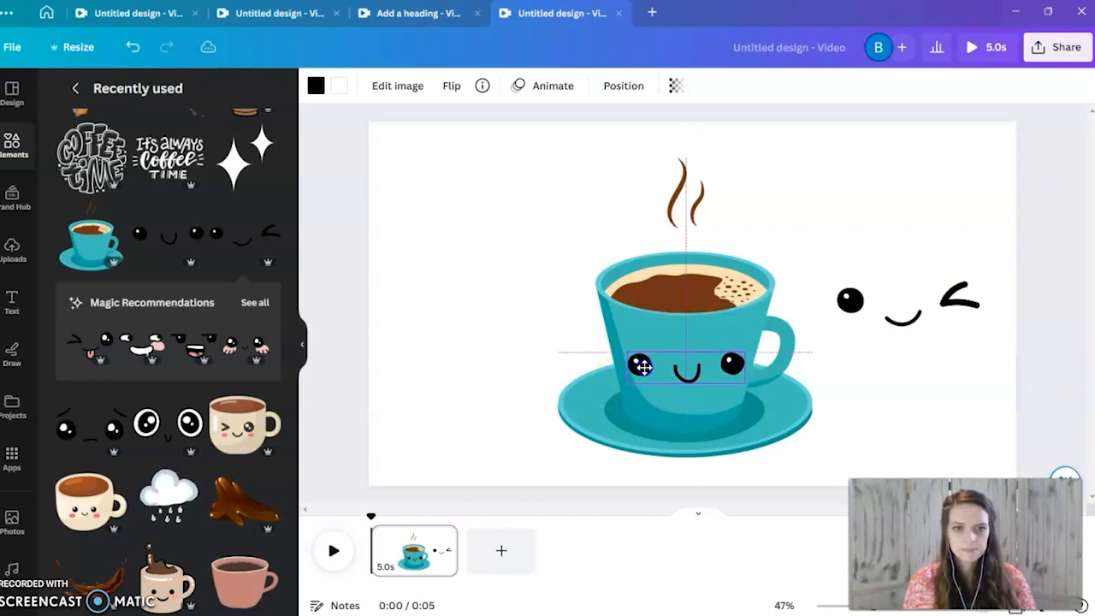
pyautogui.moveTo(642, 366); pyautogui.dragTo(643, 366)
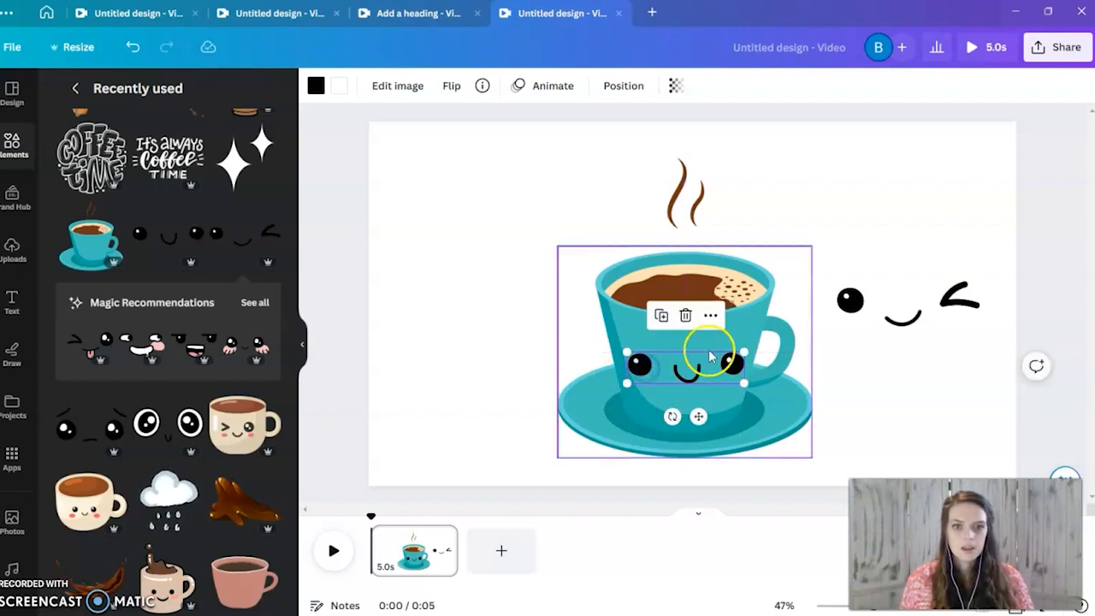
pyautogui.click(828, 386)
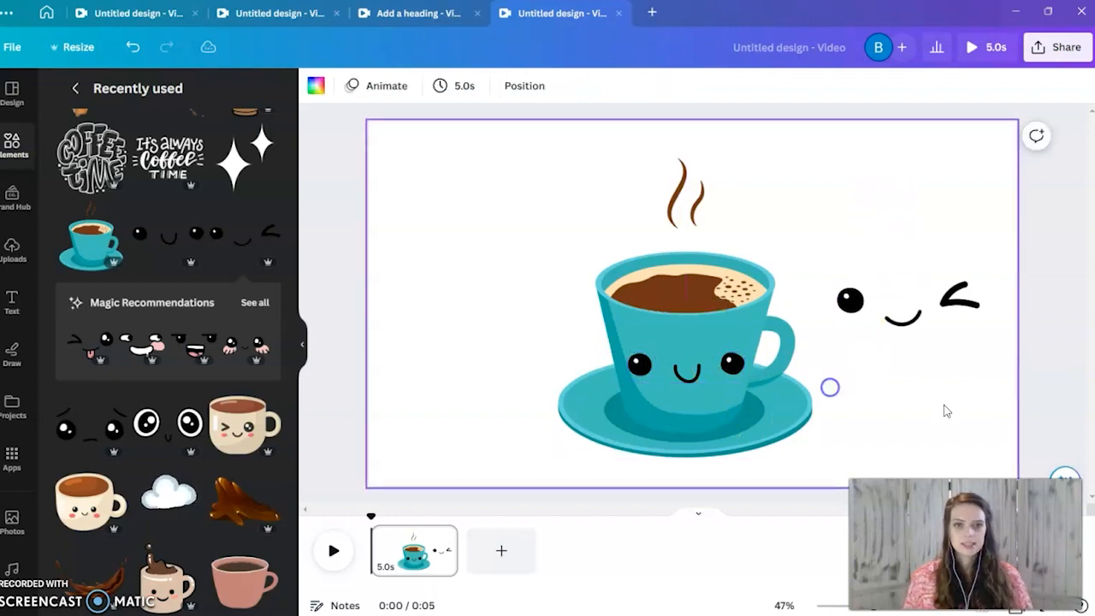
# Step: Shrink the smiling face on the cup to about 337 by 91 and move the winking face up to the page's upper right corner
pyautogui.click(725, 367)
pyautogui.moveTo(745, 379); pyautogui.dragTo(741, 378)
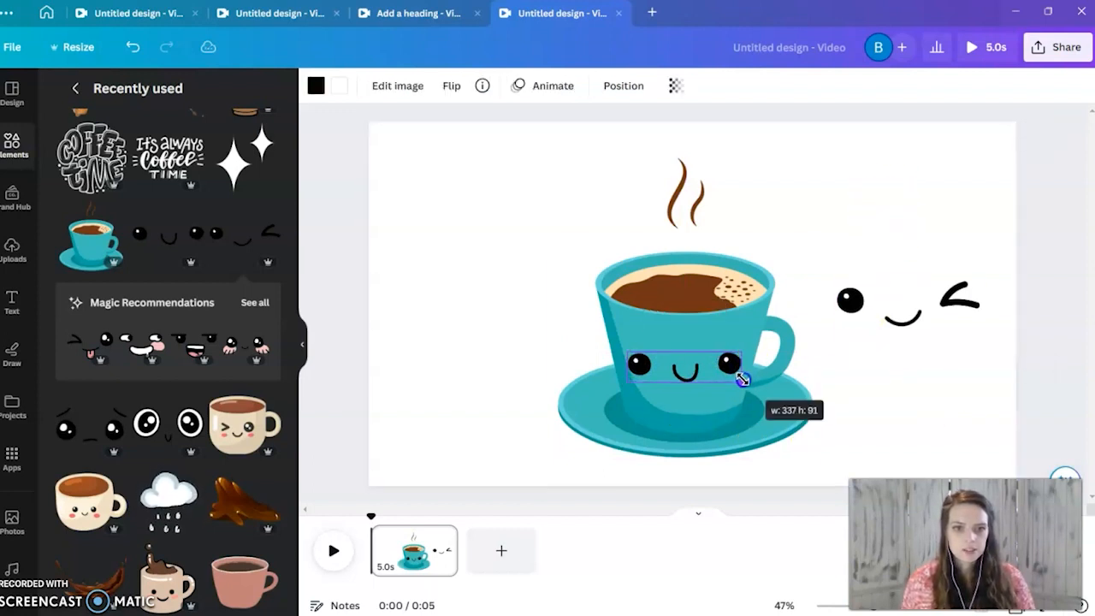
pyautogui.click(924, 399)
pyautogui.moveTo(948, 317); pyautogui.dragTo(980, 218)
# Step: Enlarge the cup, steam and smiling face together, center them on the page, and shift the winking face slightly left and down
pyautogui.moveTo(556, 174); pyautogui.dragTo(833, 463)
pyautogui.moveTo(706, 413); pyautogui.dragTo(692, 394)
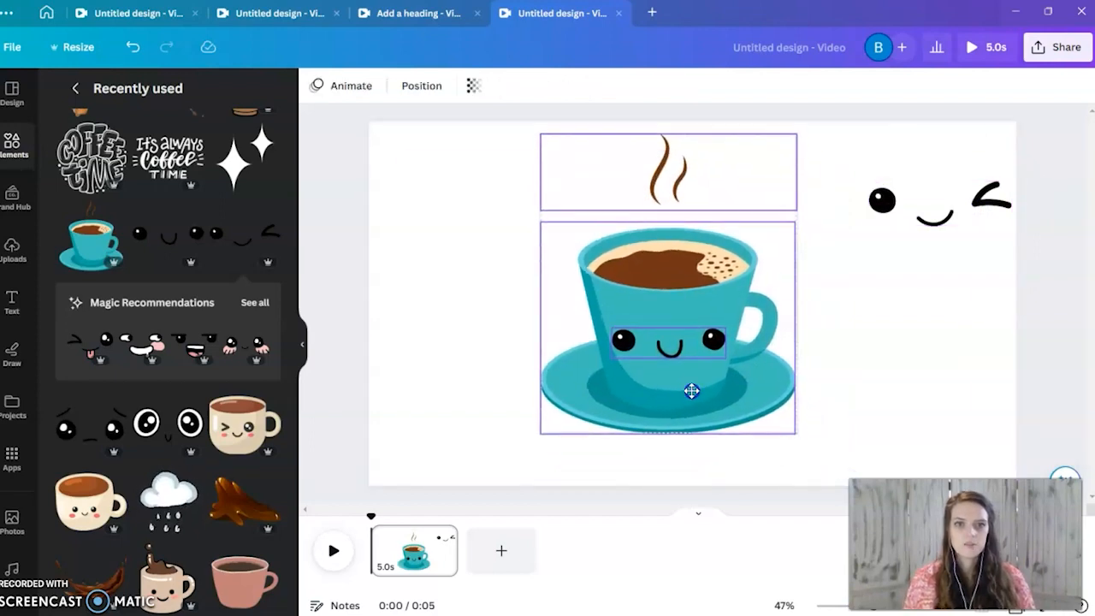
pyautogui.moveTo(796, 434); pyautogui.dragTo(844, 480)
pyautogui.moveTo(744, 446)
pyautogui.mouseDown()
pyautogui.moveTo(734, 435)
pyautogui.moveTo(750, 435)
pyautogui.mouseUp()
pyautogui.click(959, 356)
pyautogui.moveTo(936, 183)
pyautogui.mouseDown()
pyautogui.moveTo(931, 215)
pyautogui.moveTo(881, 219)
pyautogui.mouseUp()
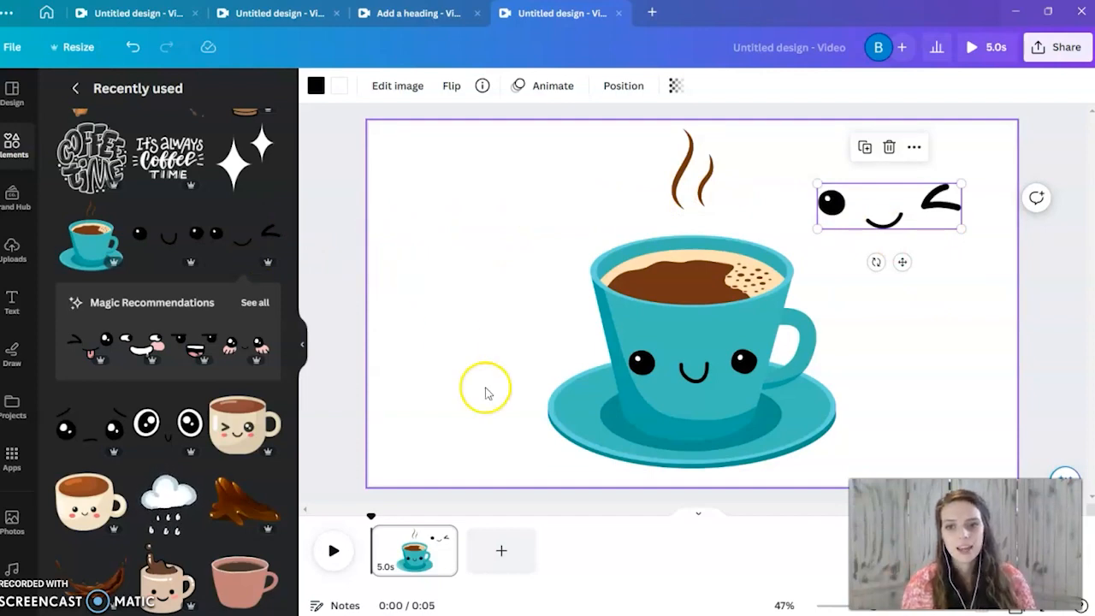
# Step: Add a blank second page with the winking face graphic on it and look through that graphic's details
pyautogui.click(502, 550)
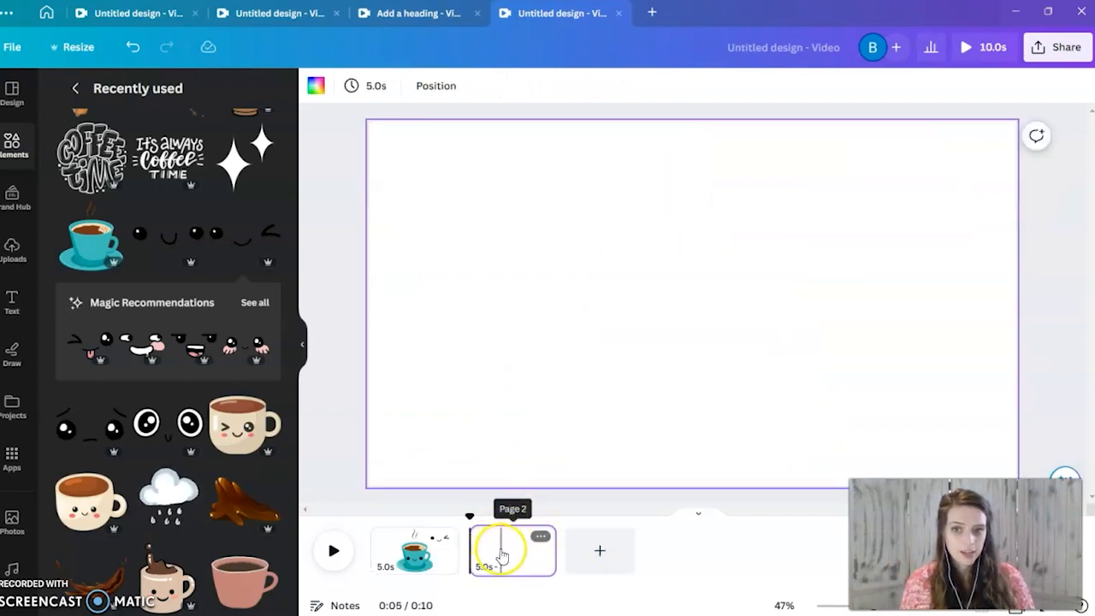
pyautogui.click(241, 248)
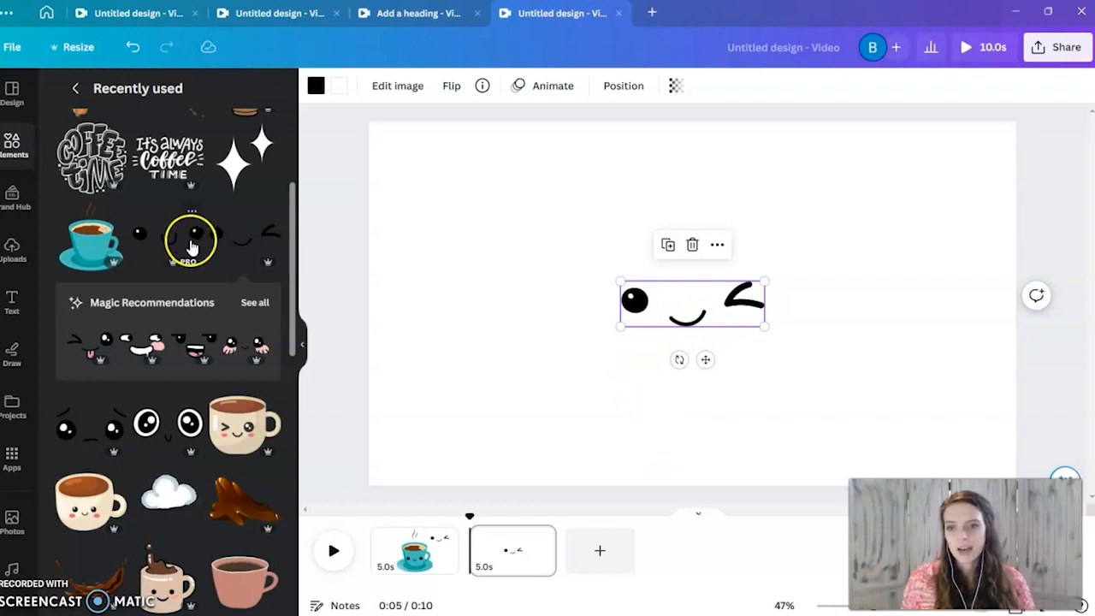
pyautogui.click(267, 213)
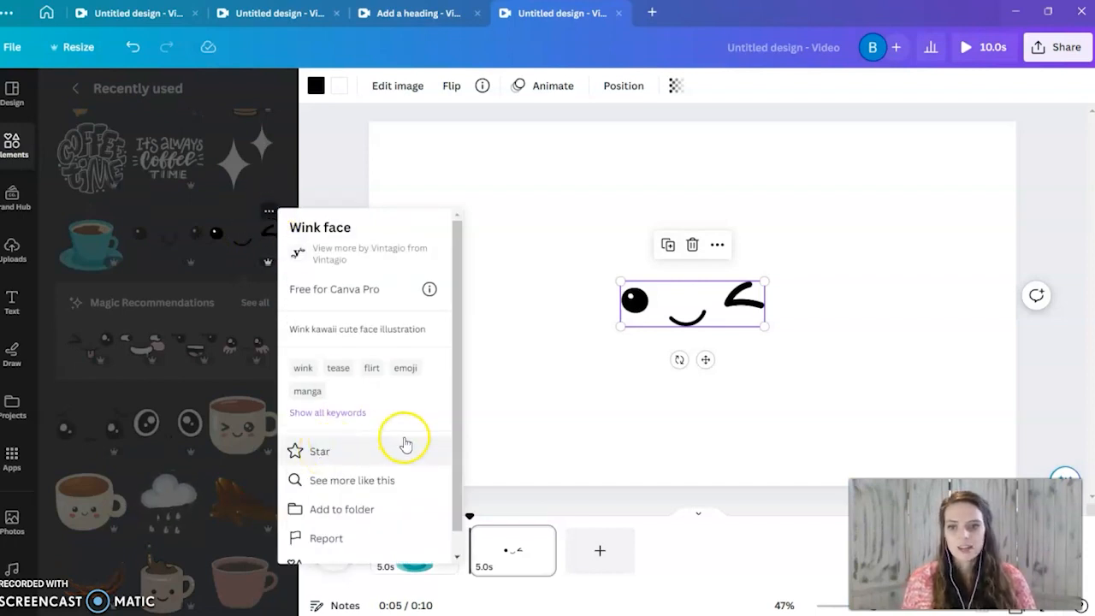
pyautogui.scroll(-1, 406, 436)
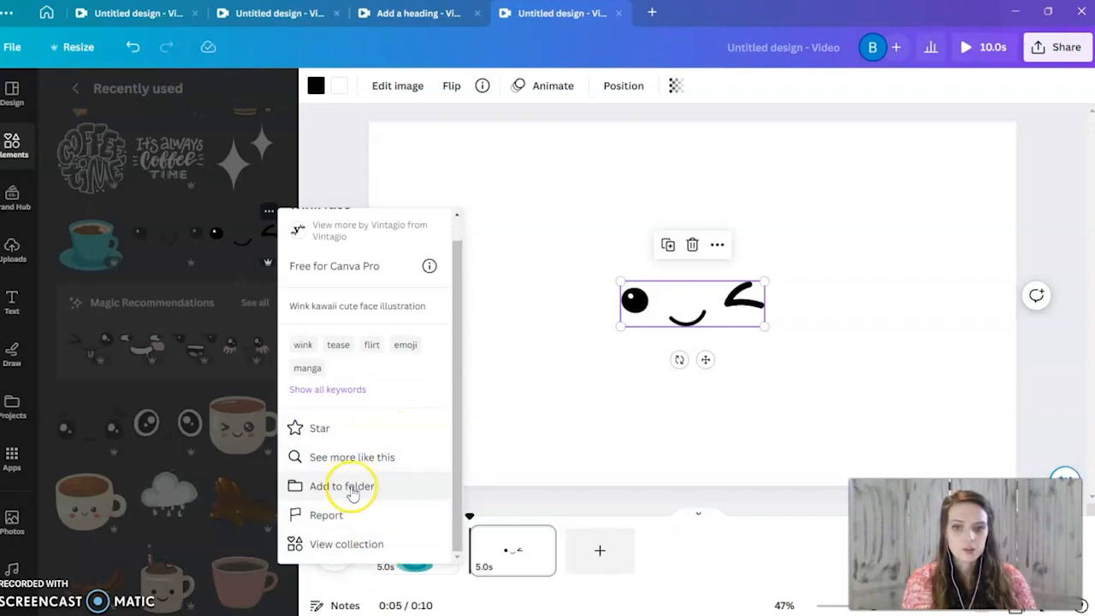
pyautogui.click(573, 423)
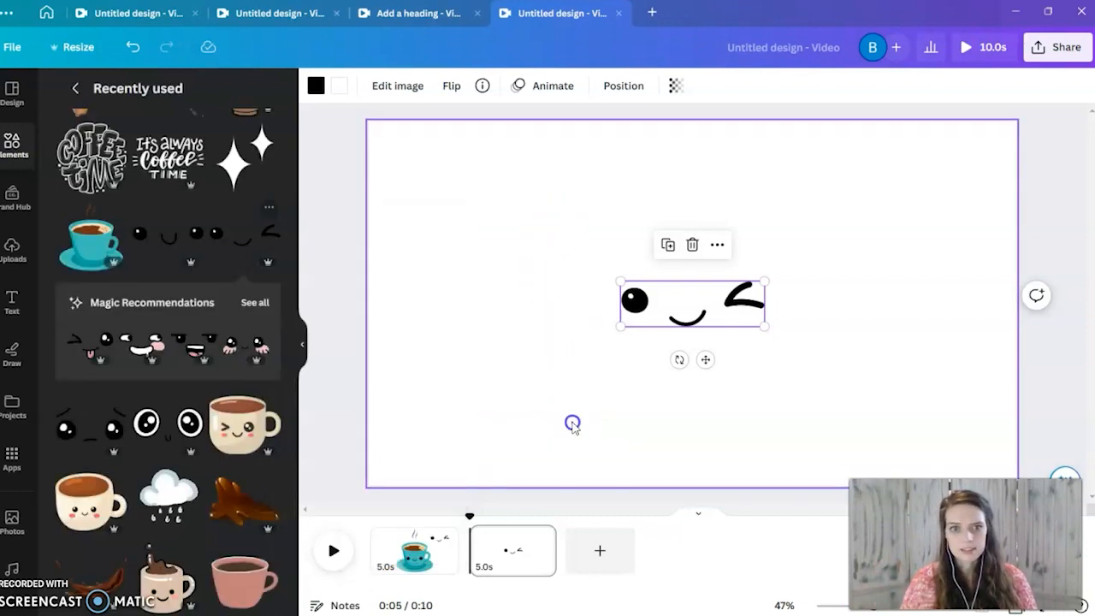
# Step: Delete the second page and remove the winking face from the first page
pyautogui.press('Delete')
pyautogui.press('Delete')
pyautogui.click(950, 198)
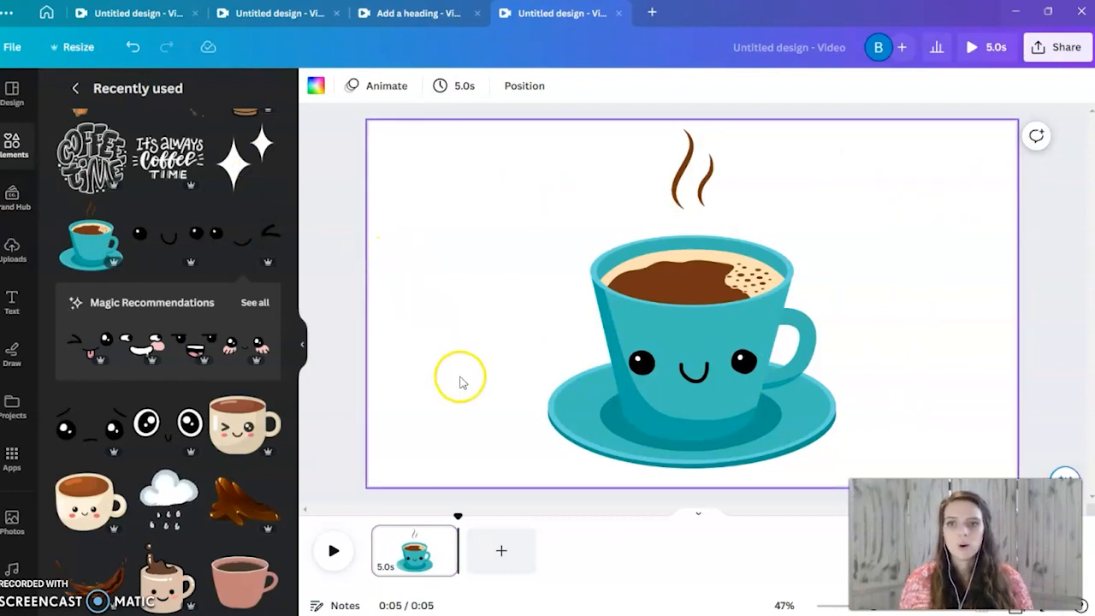
# Step: Insert the "It's Always Coffee Time" lettering, shrink it, tilt it slightly upward and place it to the upper left of the cup
pyautogui.click(167, 164)
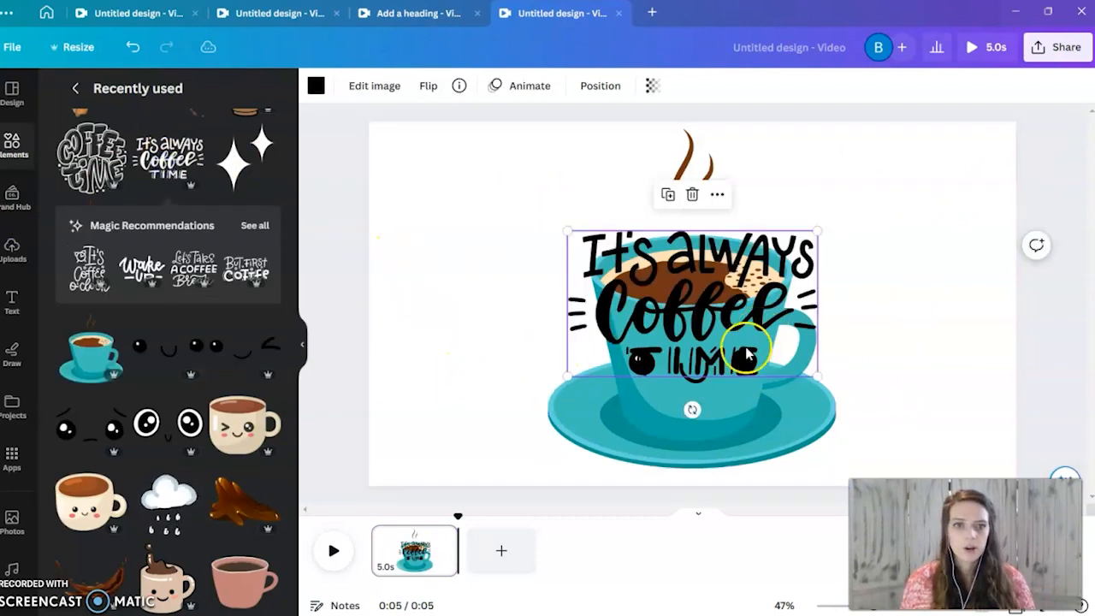
pyautogui.moveTo(707, 319); pyautogui.dragTo(533, 237)
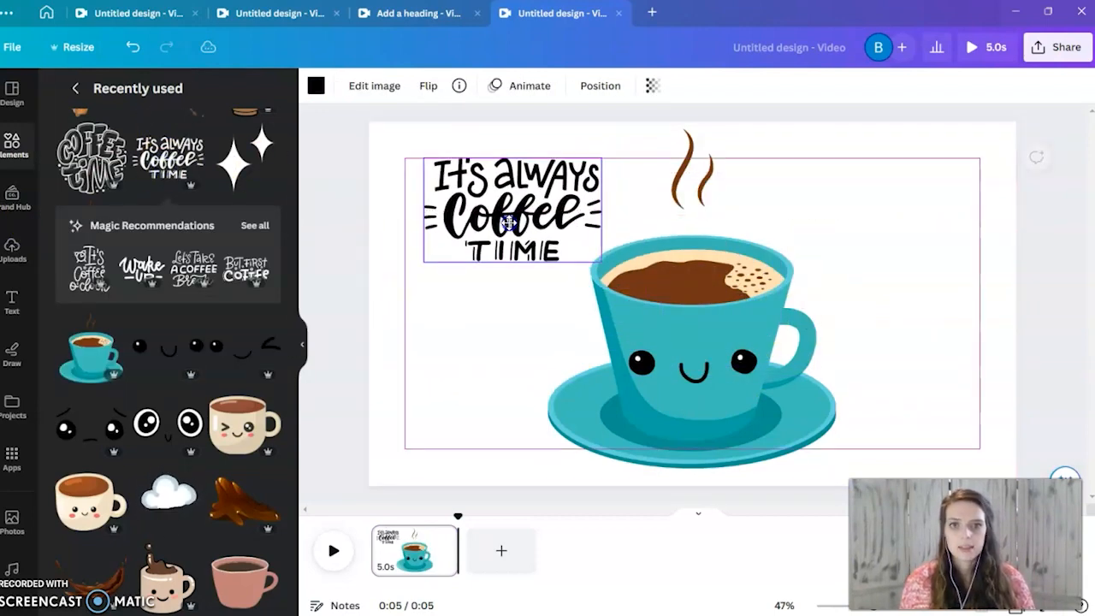
pyautogui.moveTo(509, 223); pyautogui.dragTo(526, 235)
pyautogui.click(525, 305)
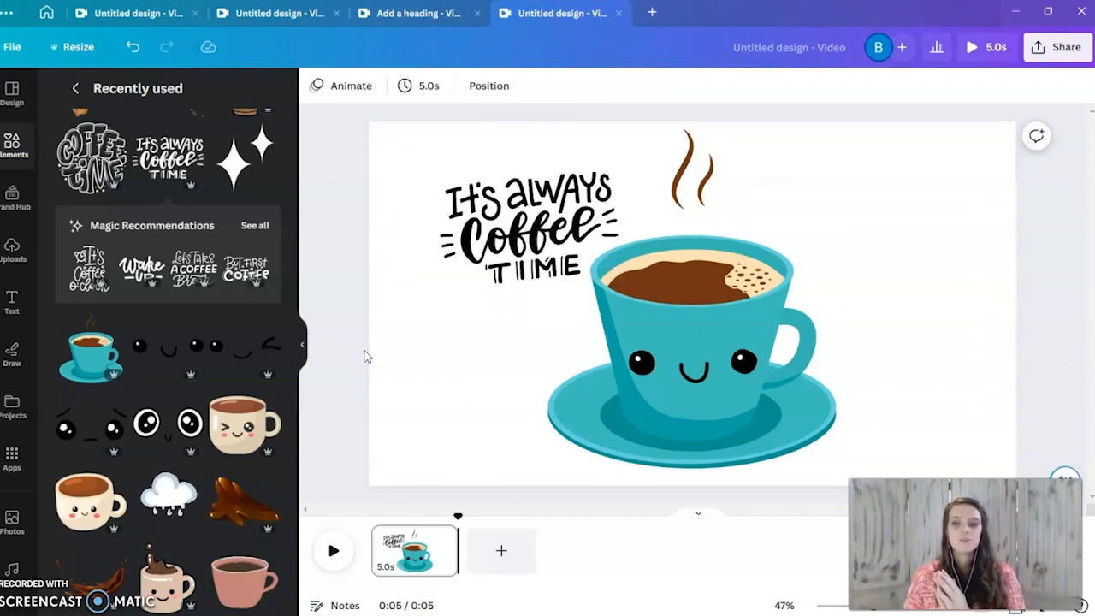
pyautogui.click(399, 357)
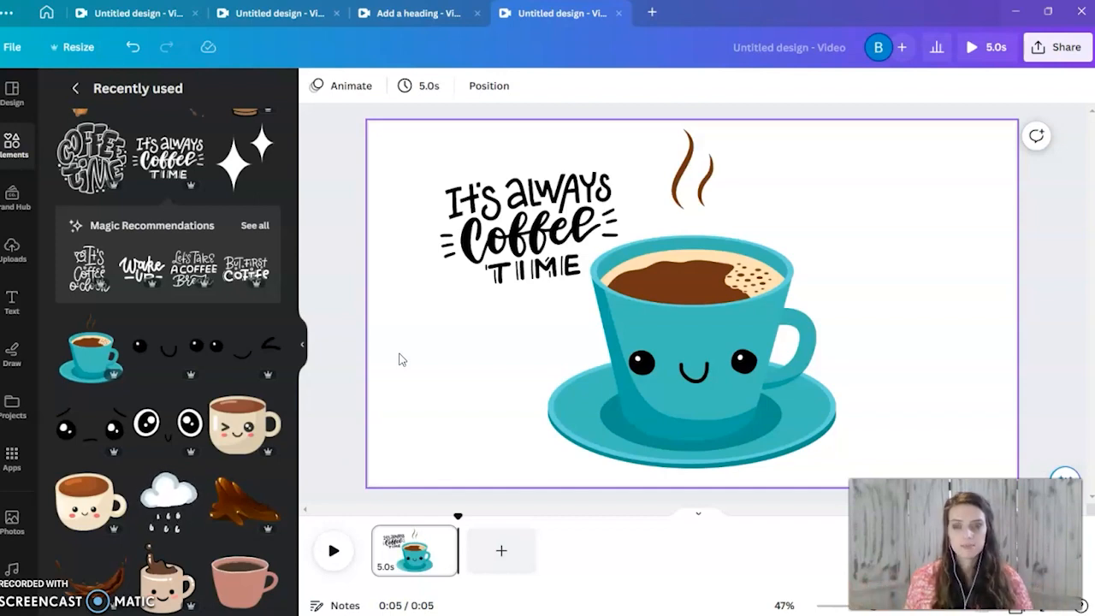
# Step: Shorten the page's duration to 1.8 seconds and duplicate the page
pyautogui.moveTo(456, 550); pyautogui.dragTo(410, 545)
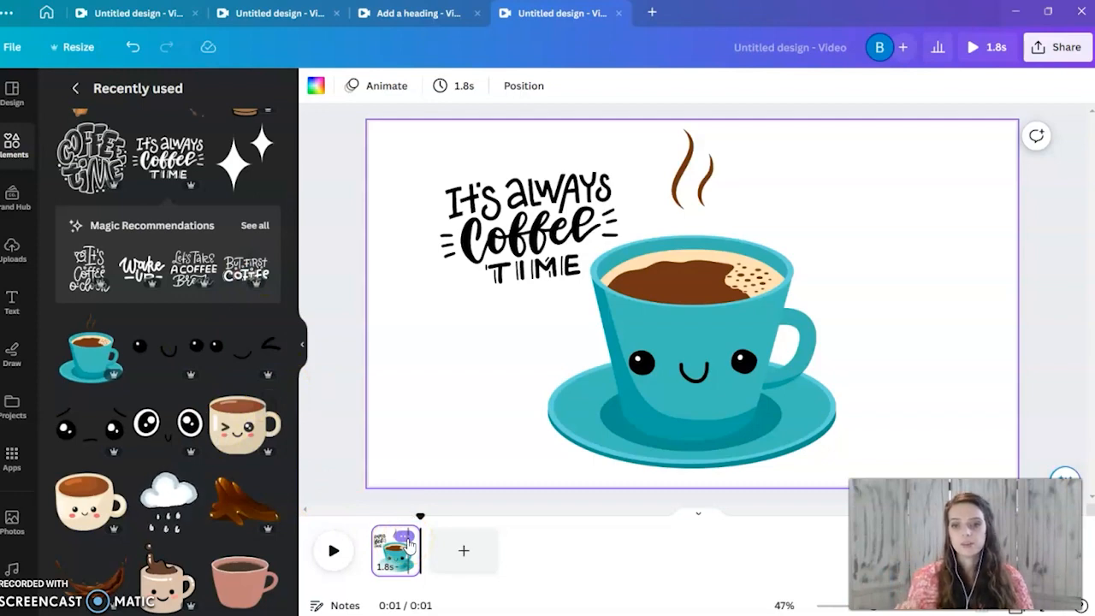
pyautogui.click(406, 541)
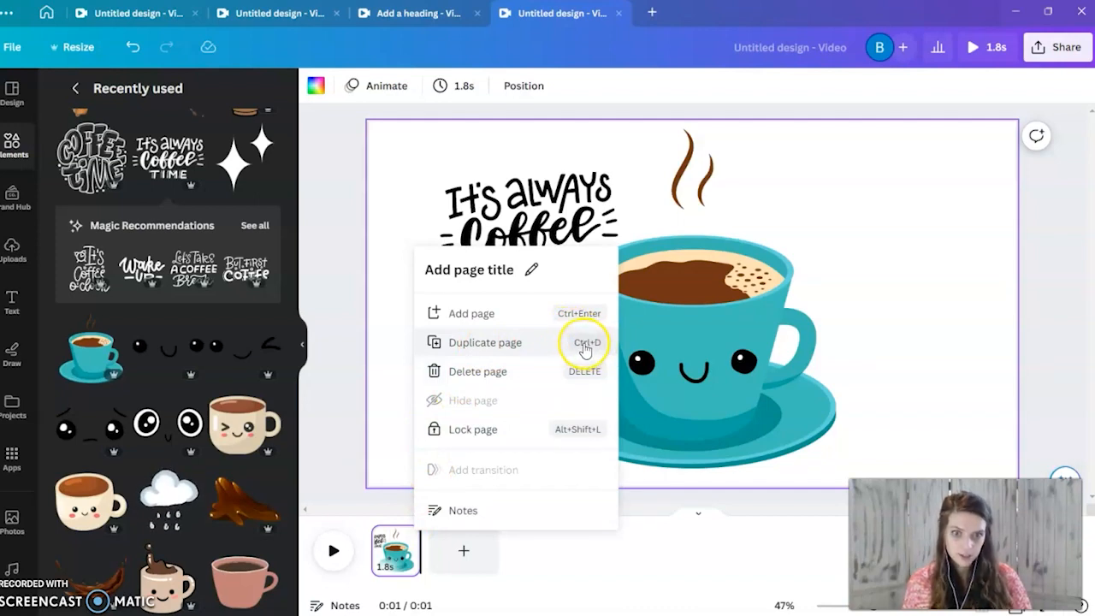
pyautogui.click(483, 342)
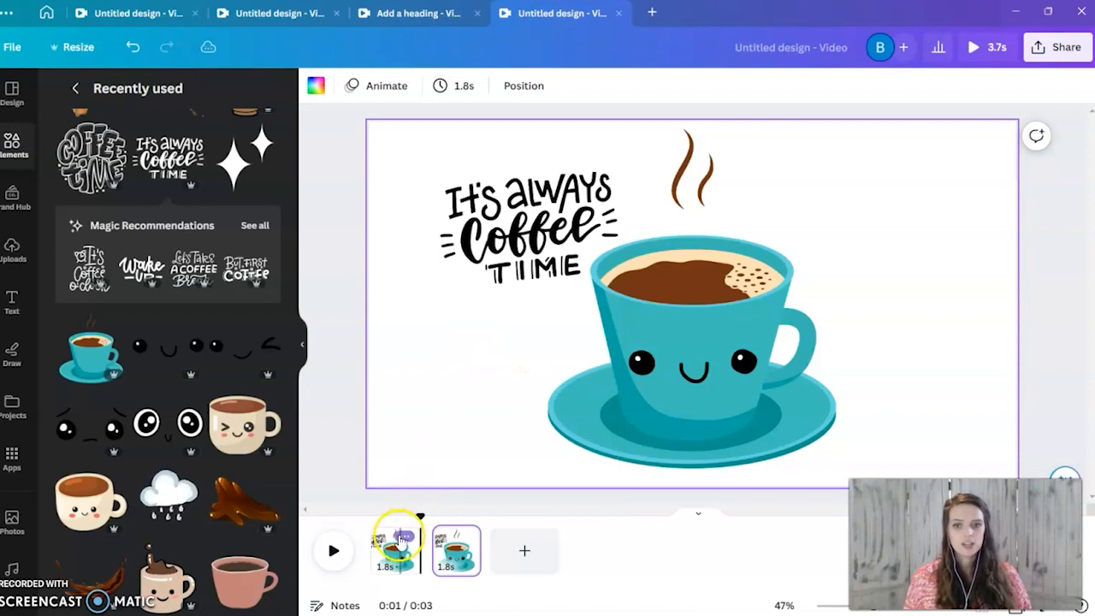
# Step: Recolor the "It's Always Coffee Time" lettering on the second page with the bright pinkish-red brand color
pyautogui.click(398, 555)
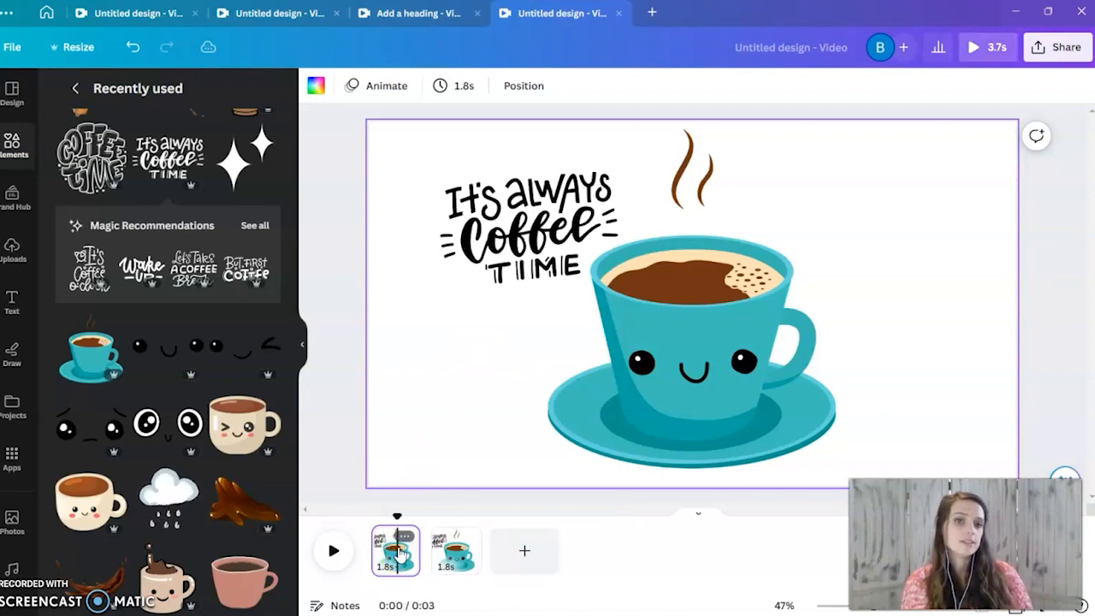
pyautogui.click(453, 548)
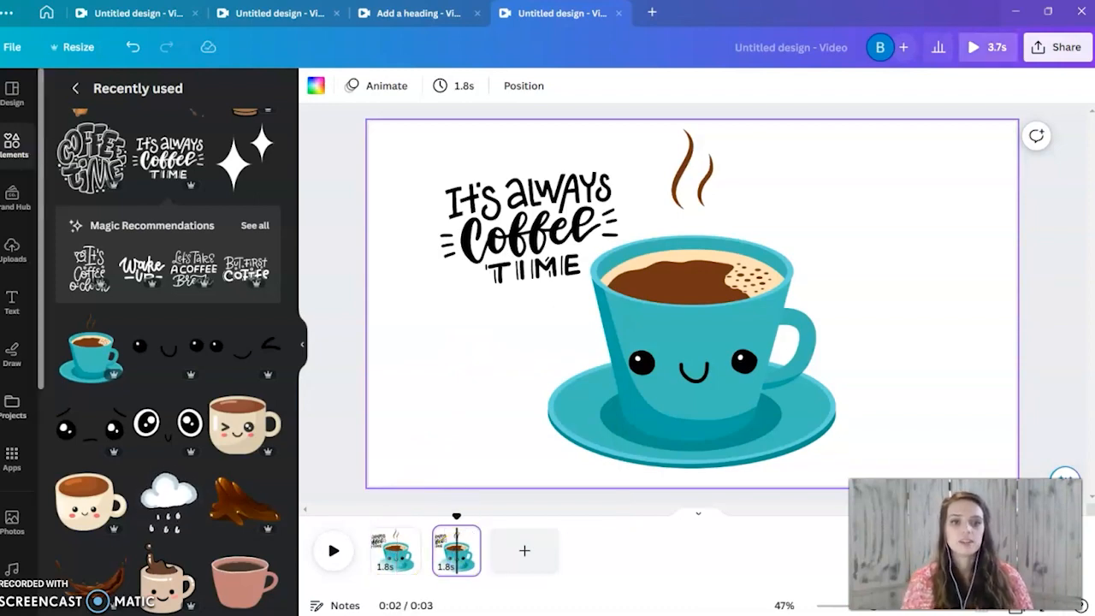
pyautogui.click(454, 549)
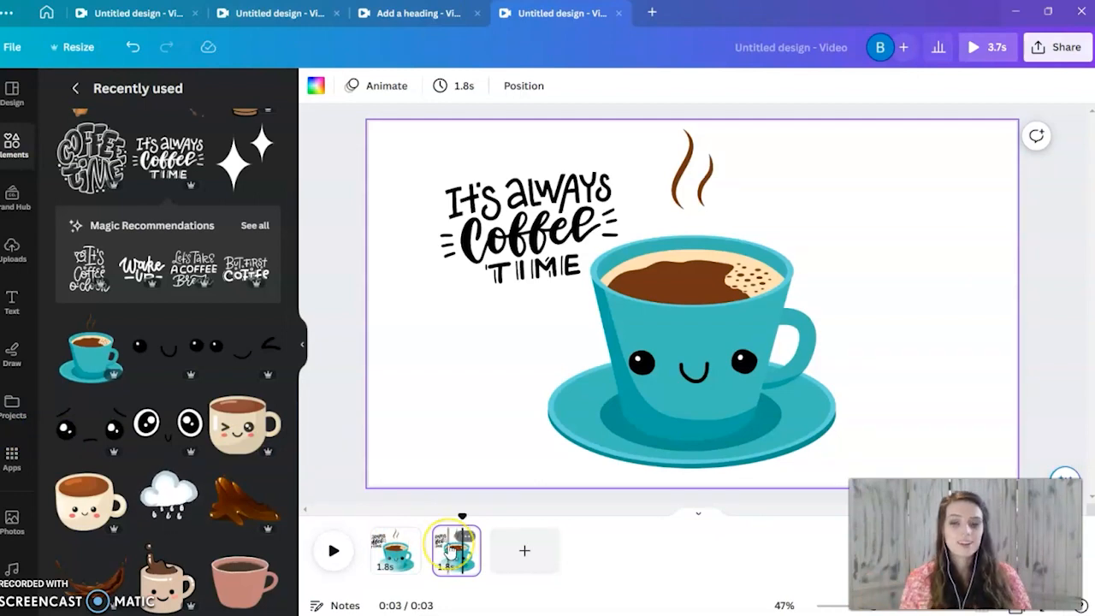
pyautogui.click(519, 517)
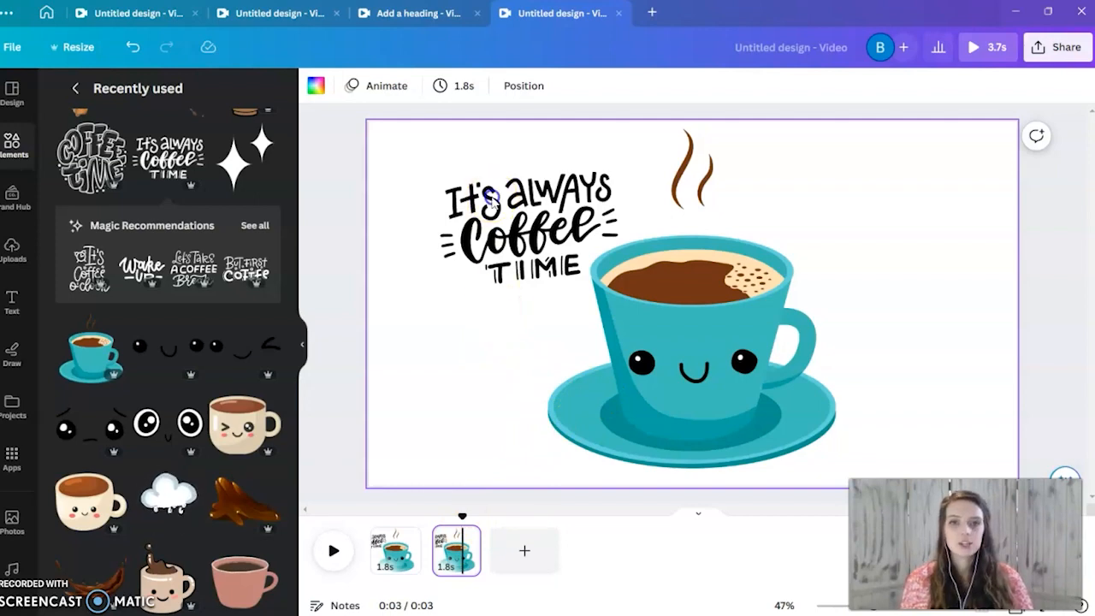
pyautogui.click(515, 245)
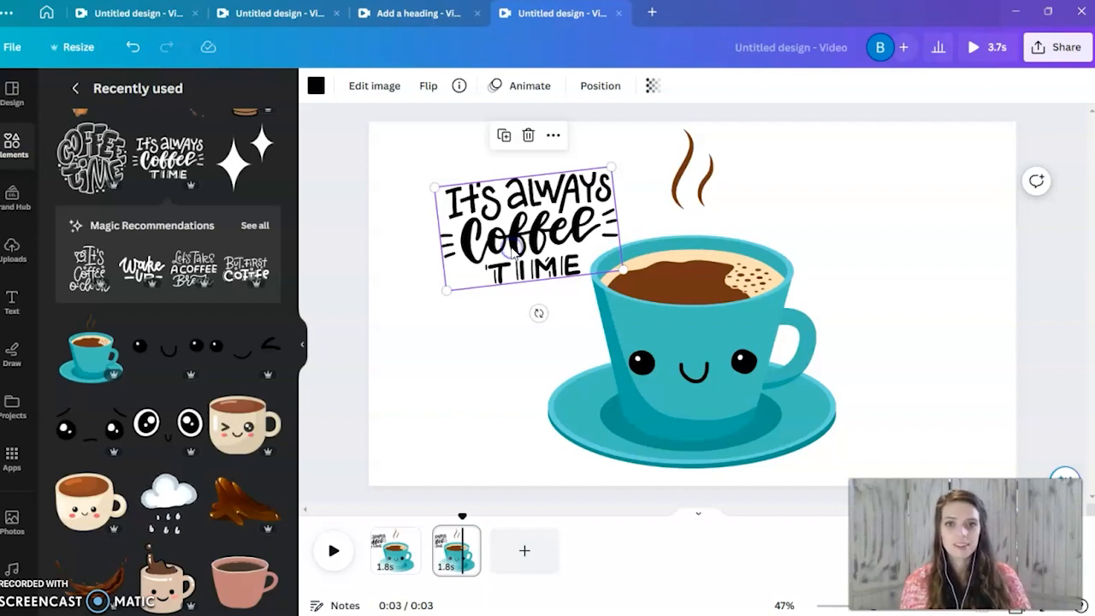
pyautogui.click(316, 86)
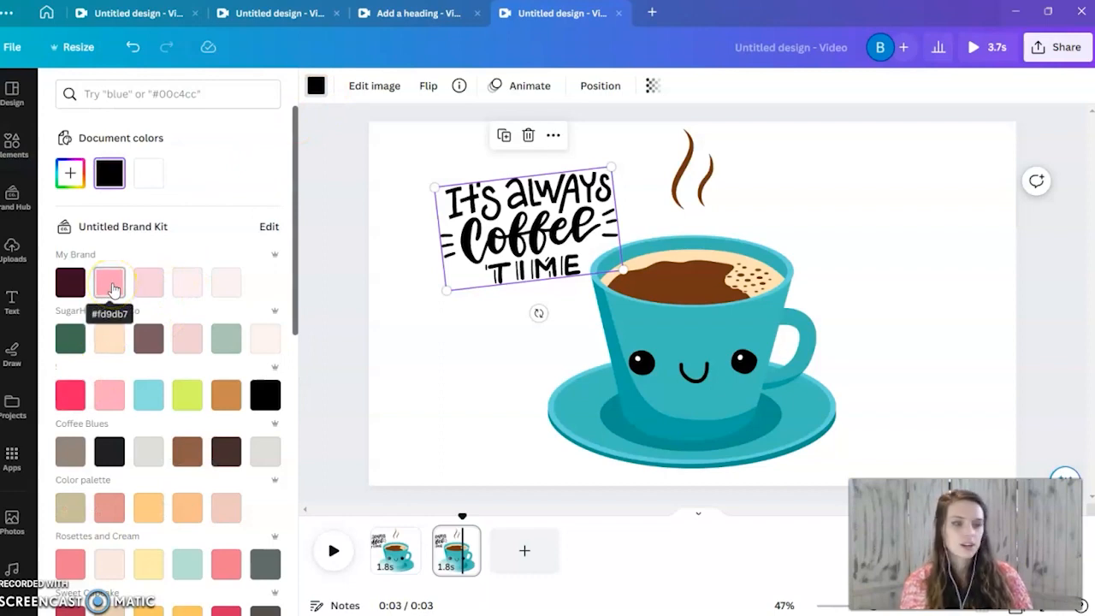
pyautogui.click(70, 173)
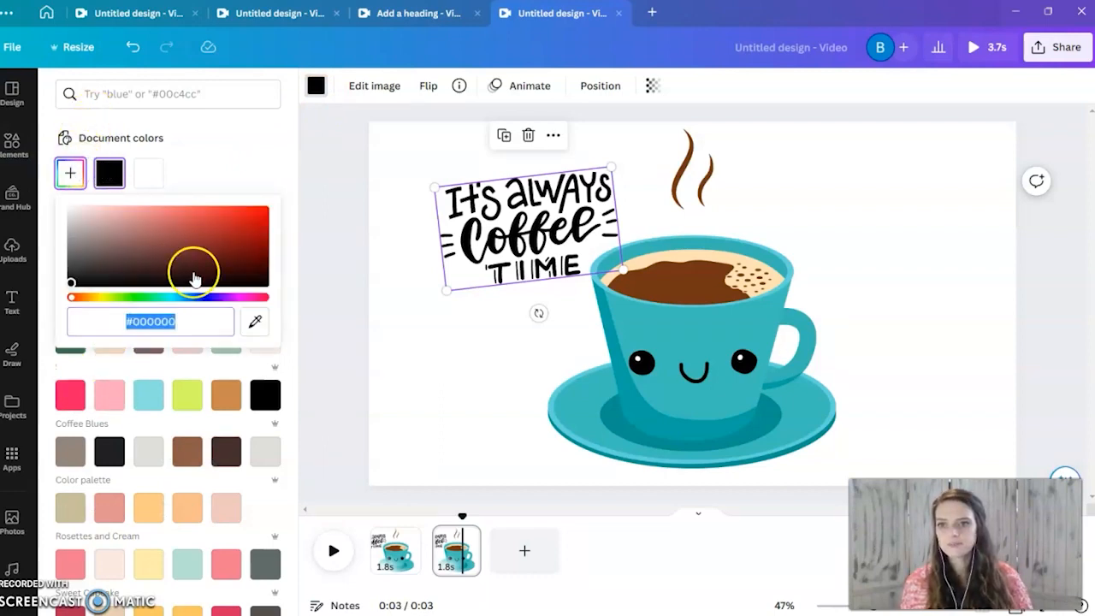
pyautogui.moveTo(228, 296); pyautogui.dragTo(254, 297)
pyautogui.moveTo(244, 256); pyautogui.dragTo(240, 232)
pyautogui.click(71, 394)
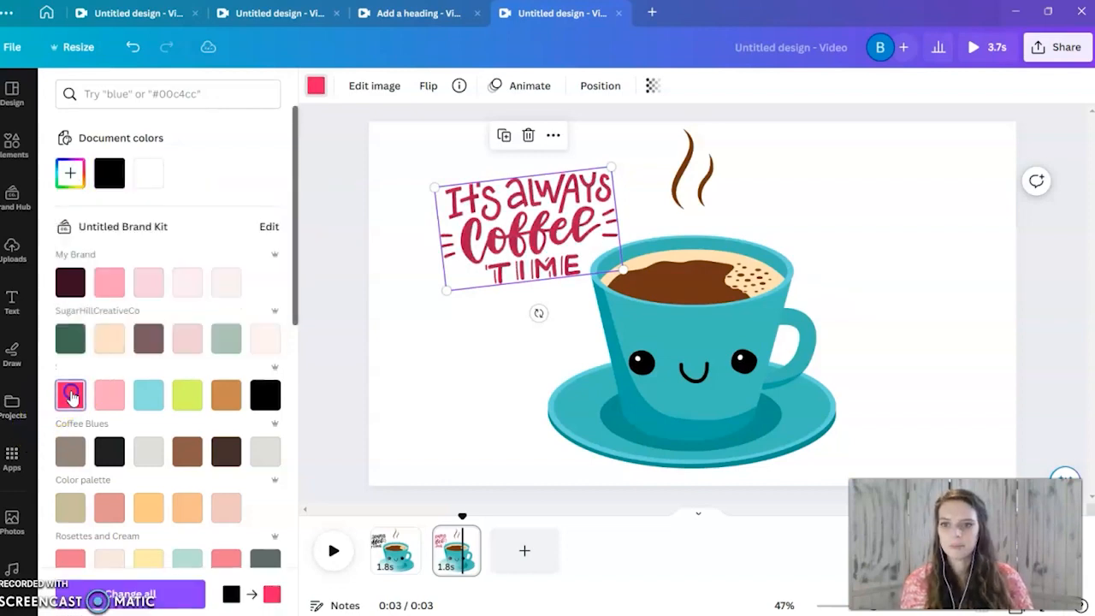
pyautogui.click(379, 276)
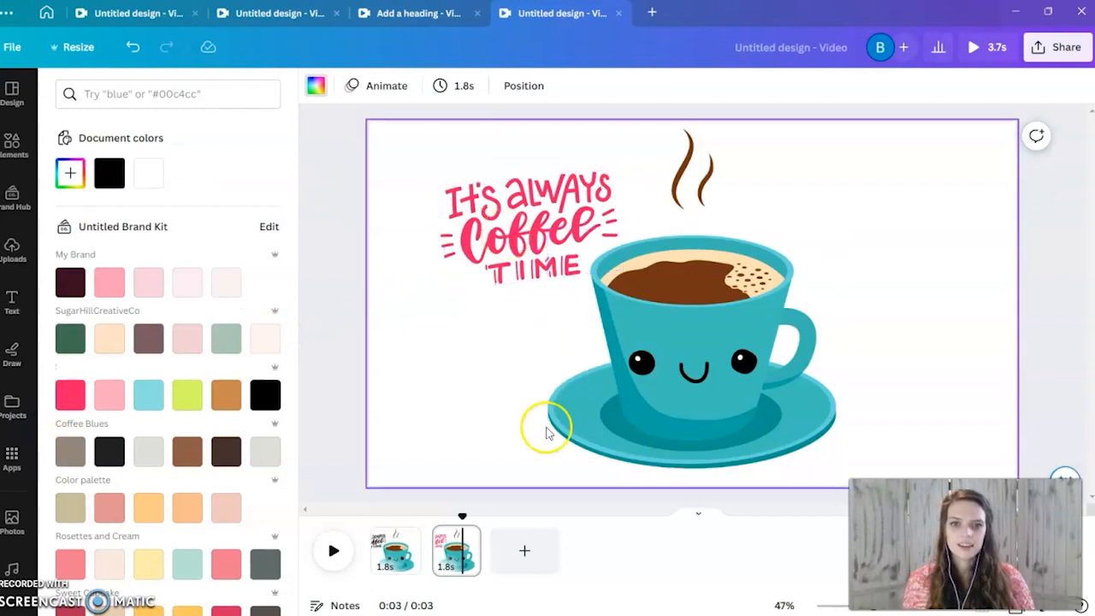
# Step: Move the steam on the first page straight down so it sits just above the cup's rim
pyautogui.click(10, 146)
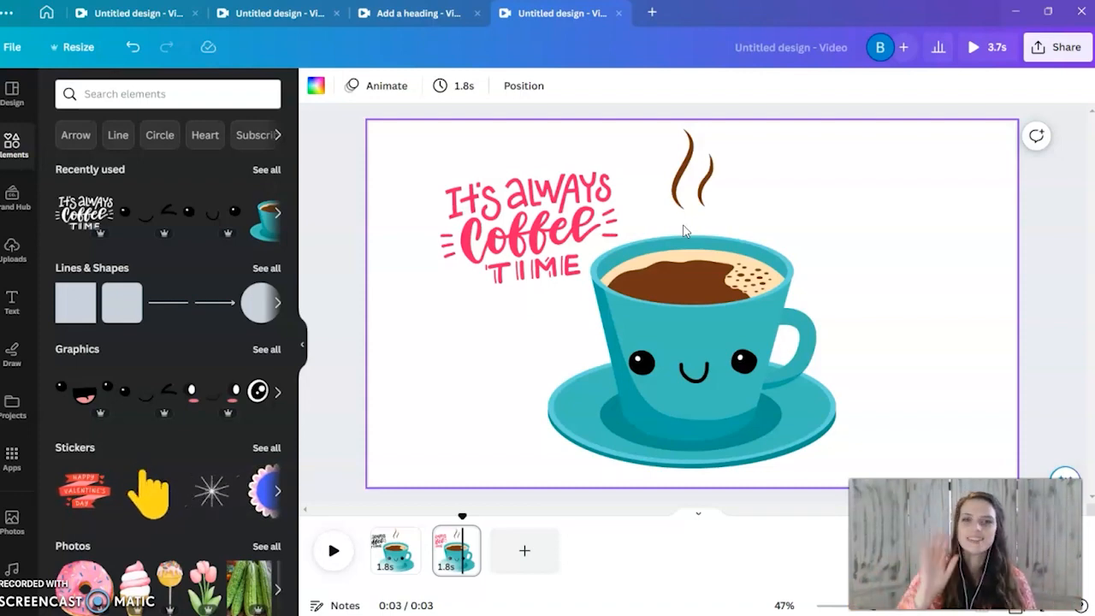
pyautogui.click(710, 184)
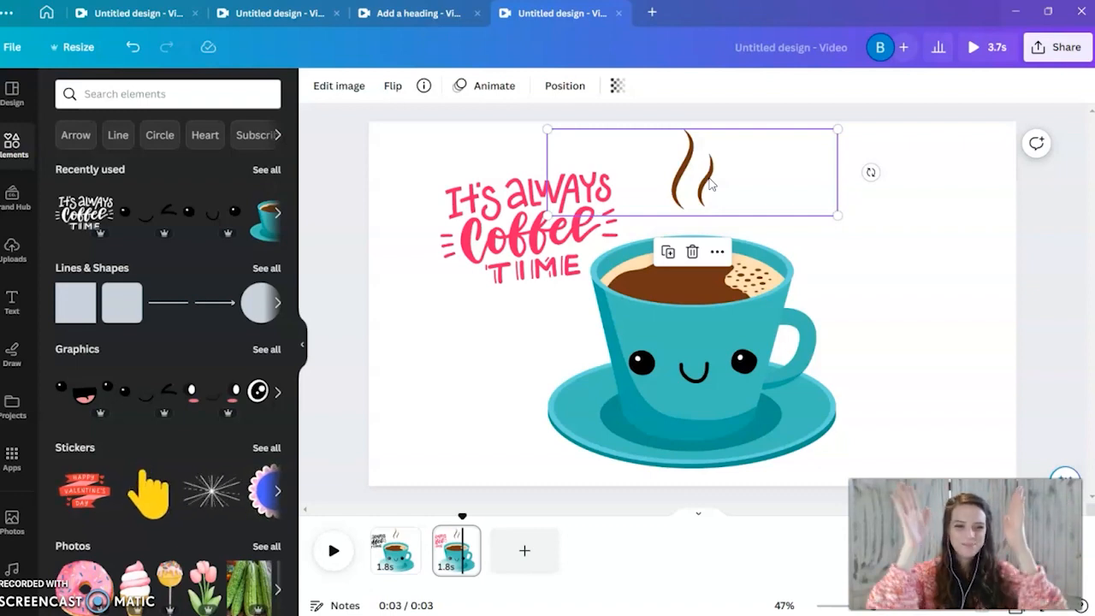
pyautogui.click(496, 442)
pyautogui.click(399, 560)
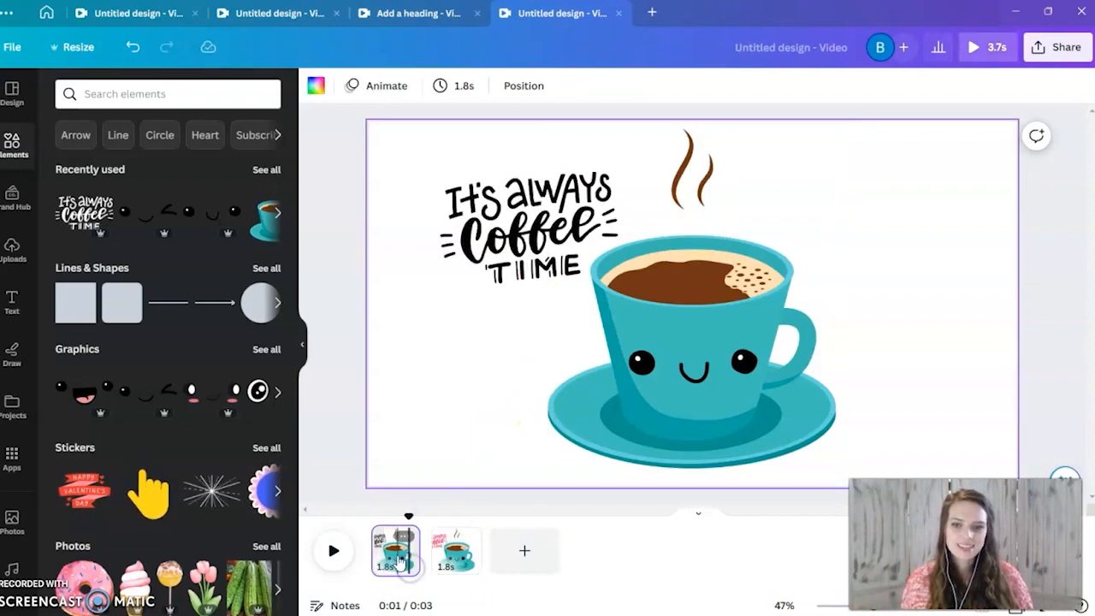
pyautogui.click(685, 171)
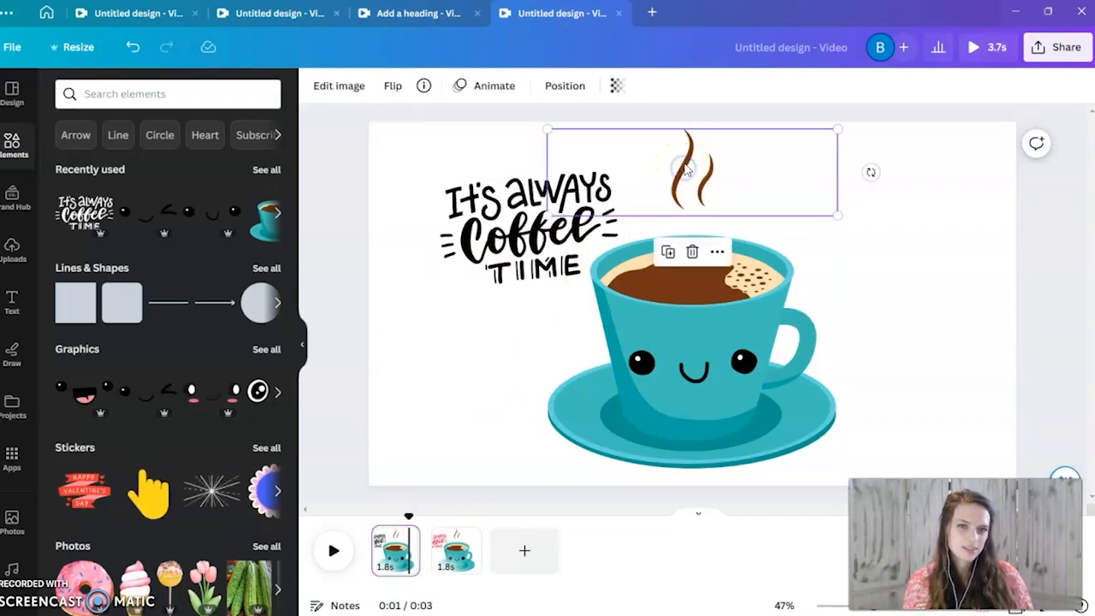
pyautogui.moveTo(684, 165); pyautogui.dragTo(687, 187)
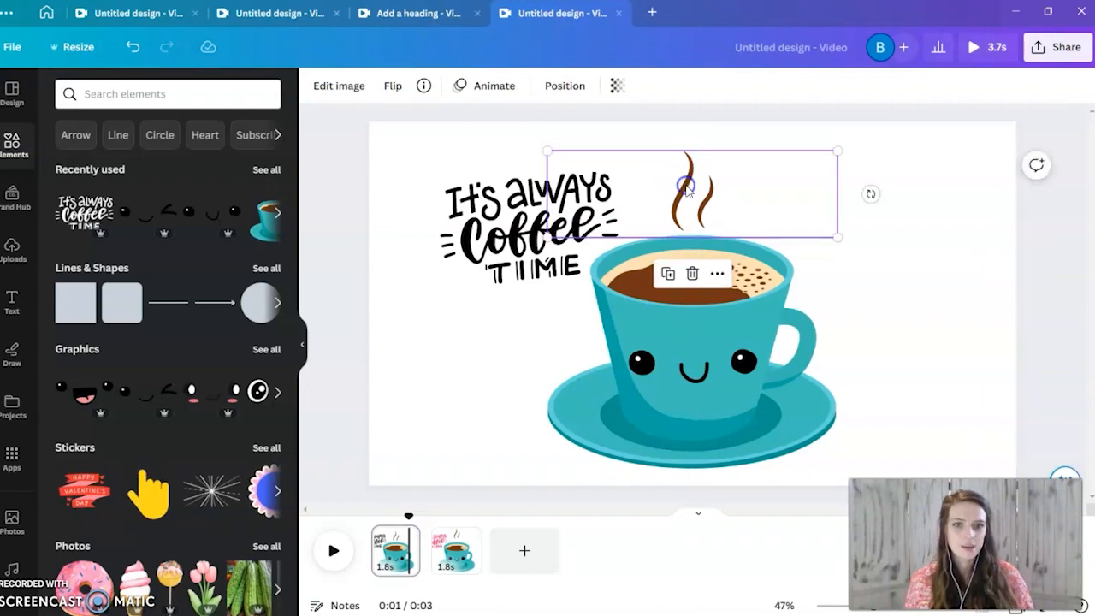
# Step: Switch between the first and second pages to compare the position of the steam
pyautogui.click(457, 557)
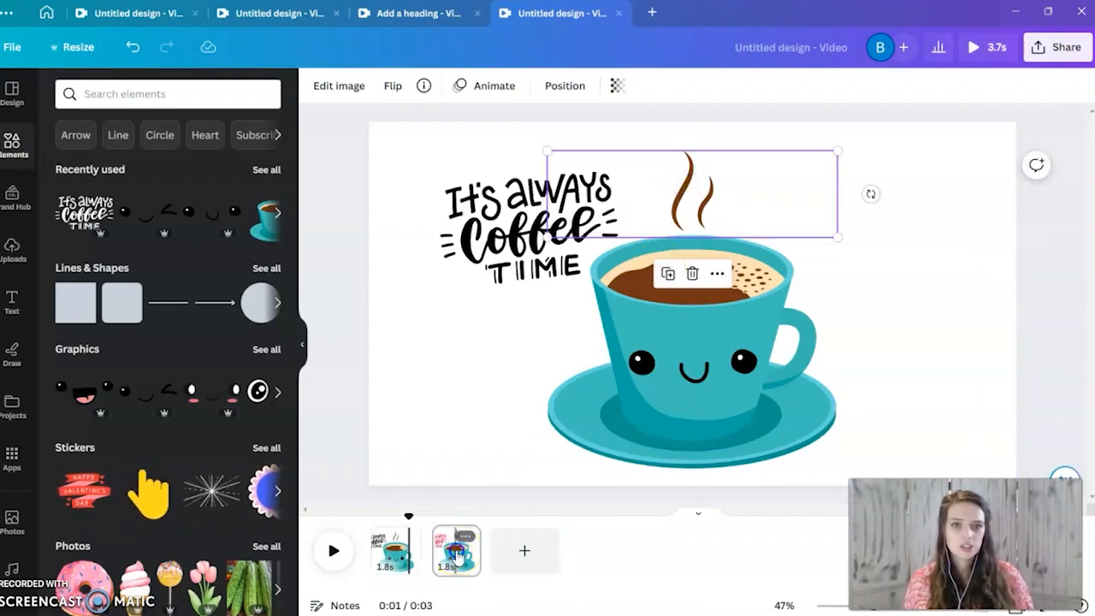
pyautogui.click(396, 568)
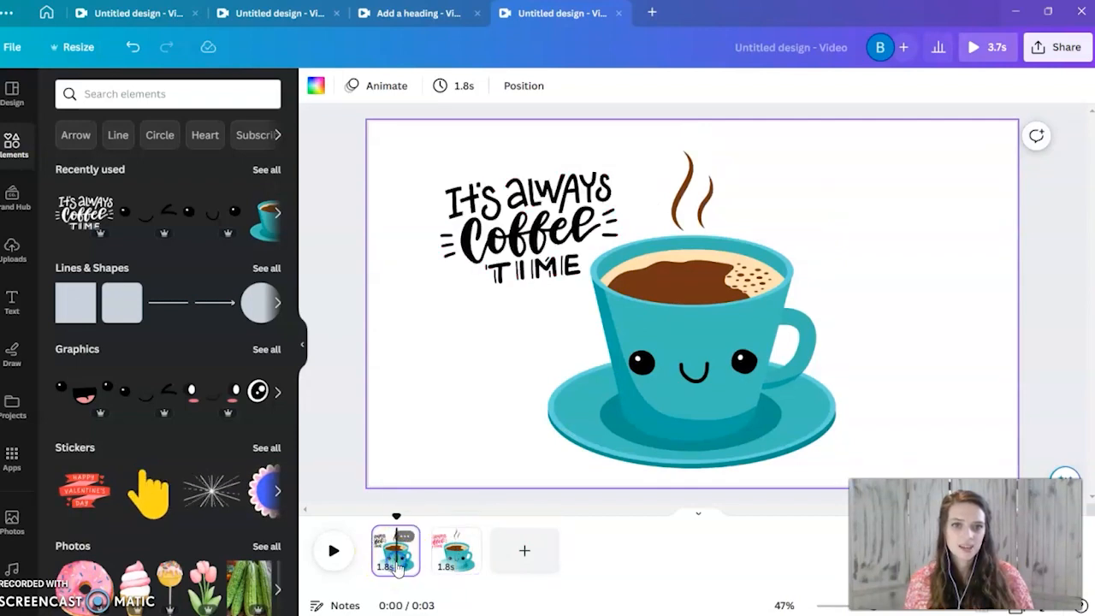
pyautogui.click(456, 560)
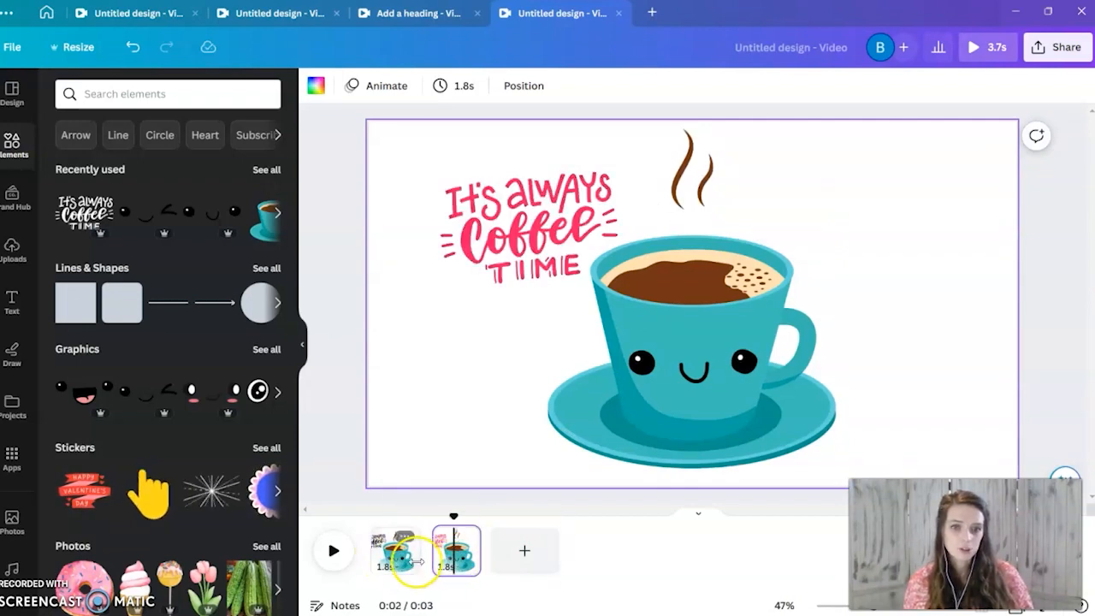
pyautogui.click(396, 554)
pyautogui.click(458, 560)
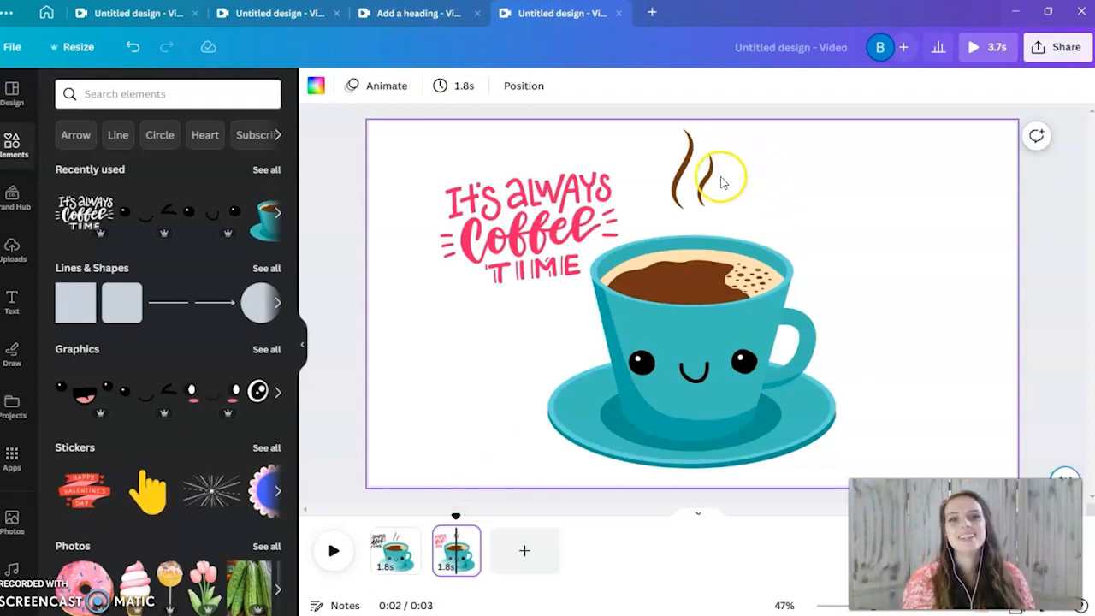
# Step: Try vertical and horizontal flips on the second page's steam and leave it flipped vertically
pyautogui.click(691, 168)
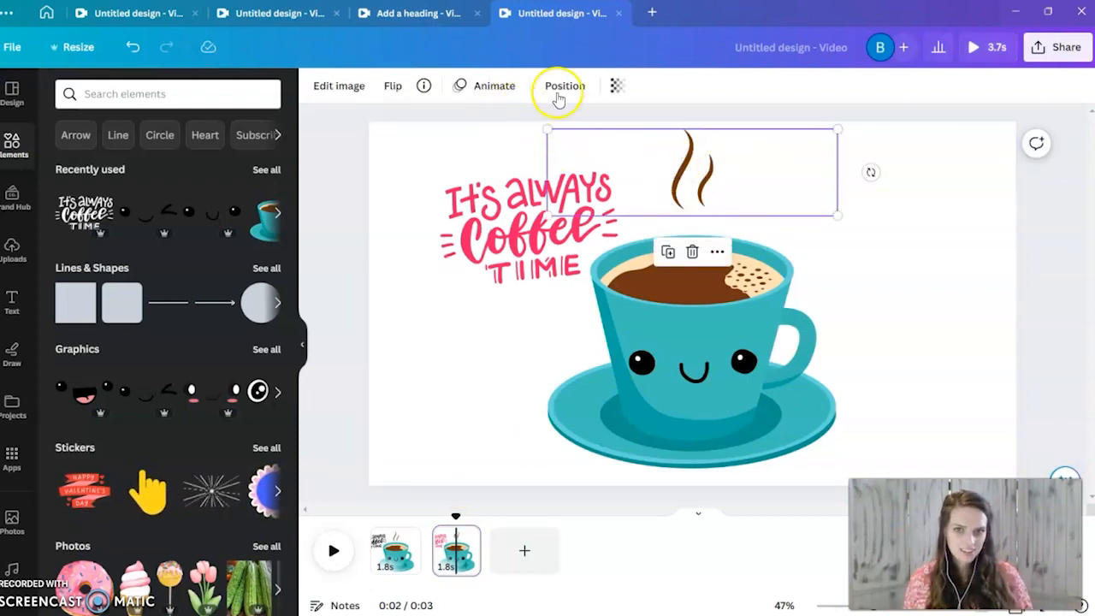
pyautogui.click(394, 85)
pyautogui.click(437, 162)
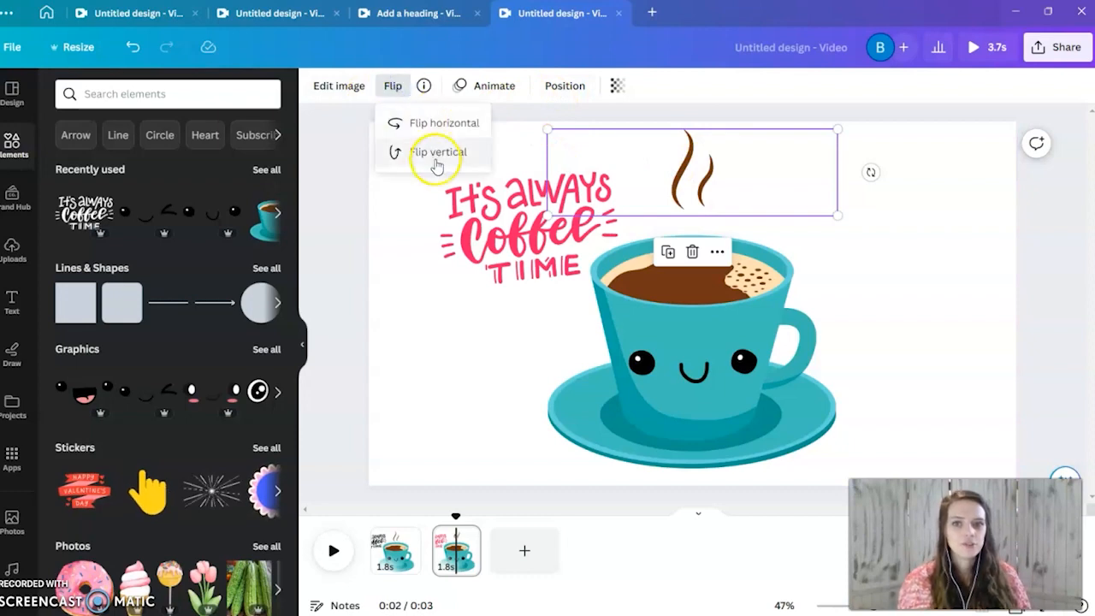
pyautogui.click(437, 154)
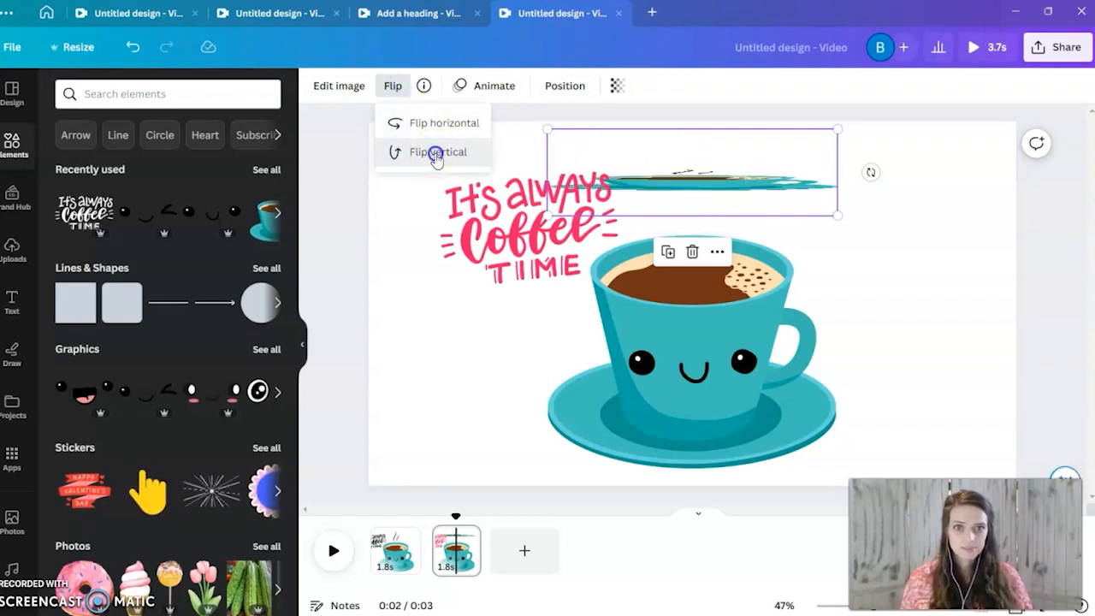
pyautogui.click(423, 123)
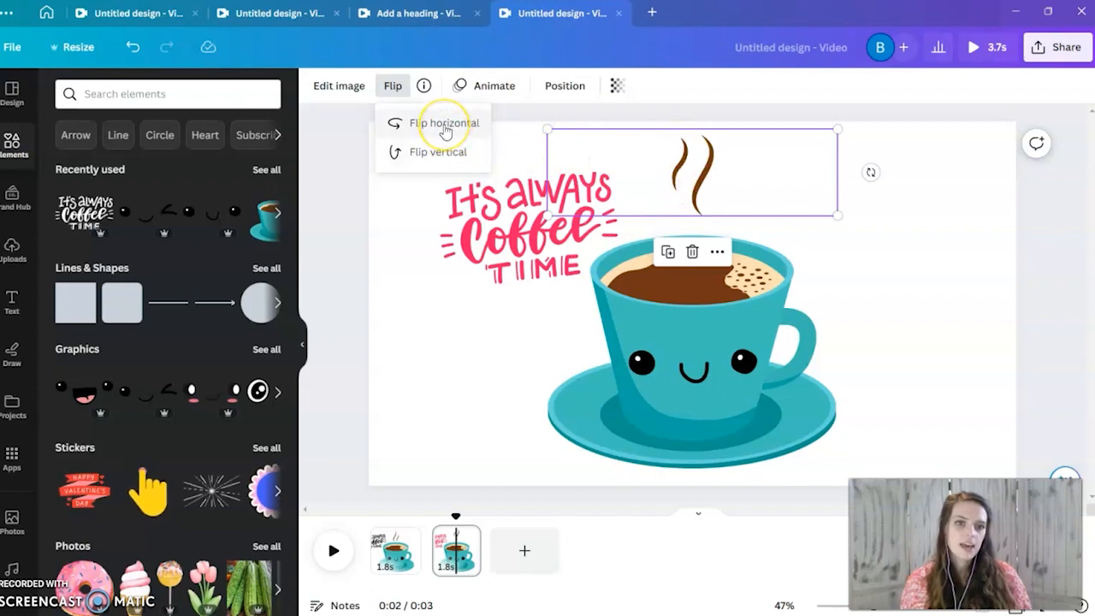
pyautogui.click(446, 154)
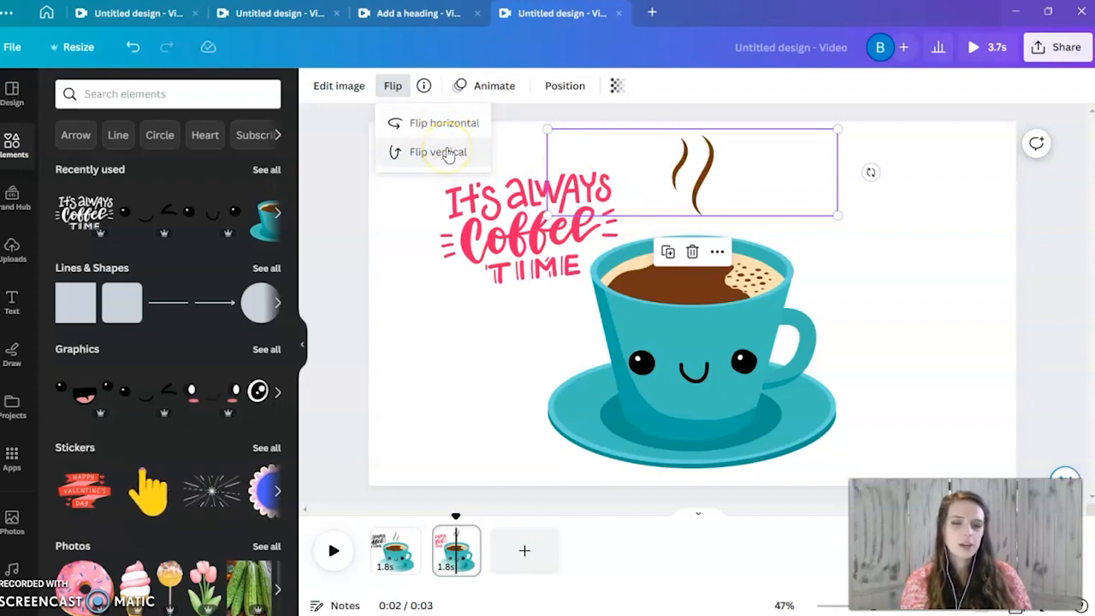
pyautogui.click(447, 153)
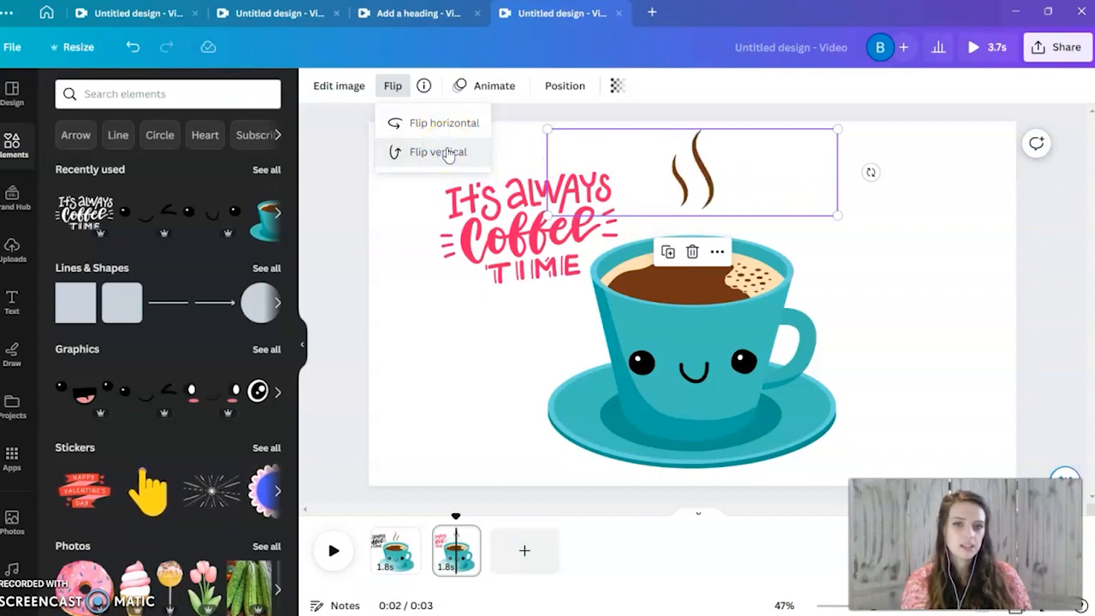
pyautogui.click(440, 122)
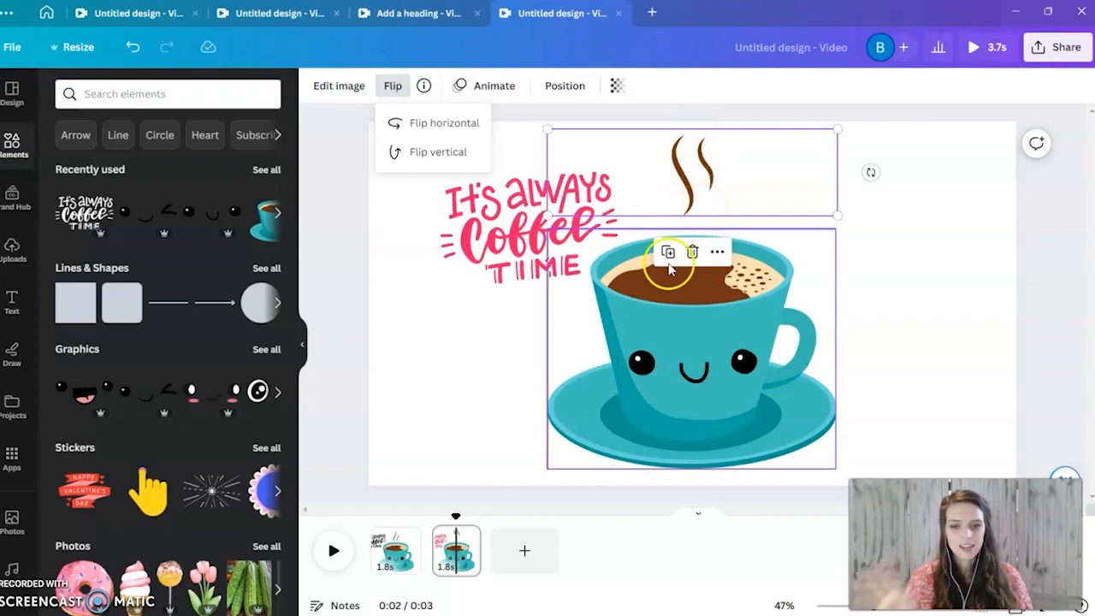
# Step: Compare the steam across the two pages and duplicate the second page
pyautogui.click(387, 566)
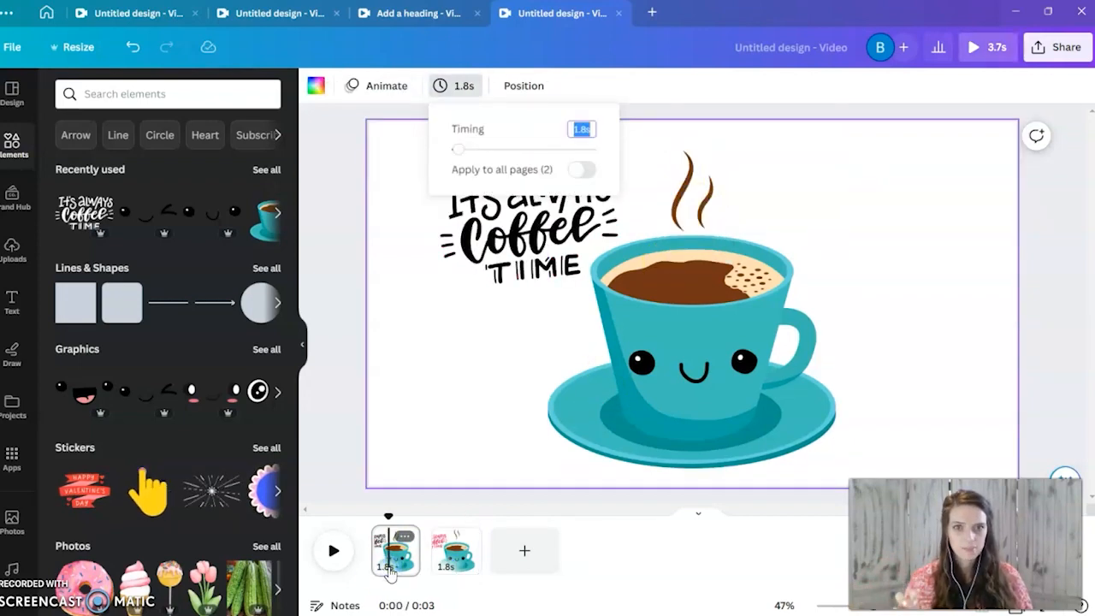
pyautogui.click(453, 556)
pyautogui.click(392, 556)
pyautogui.click(452, 561)
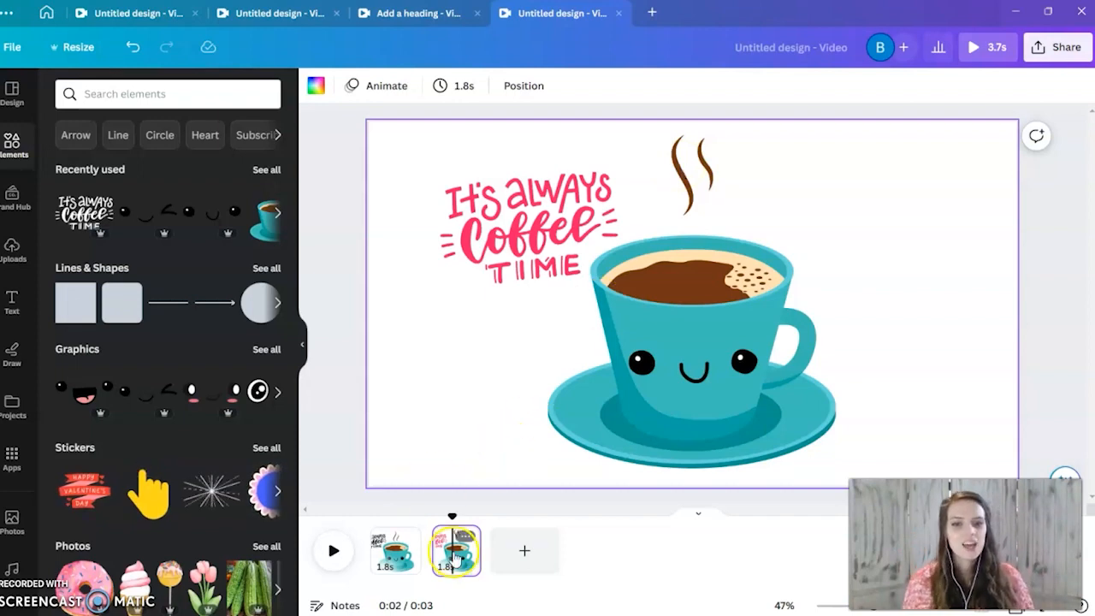
pyautogui.rightClick(458, 543)
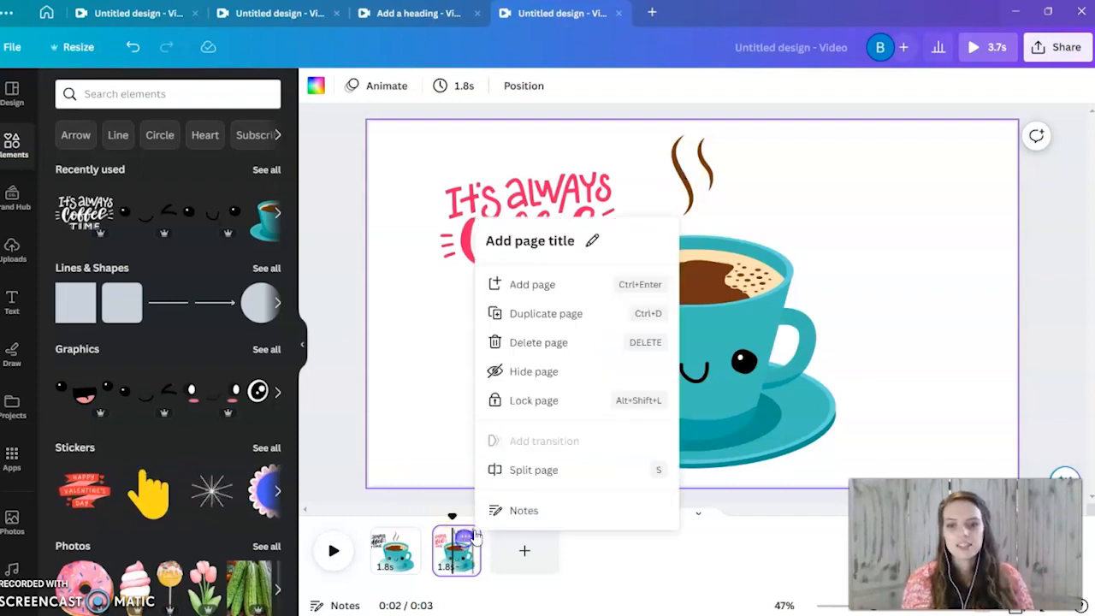
pyautogui.click(531, 313)
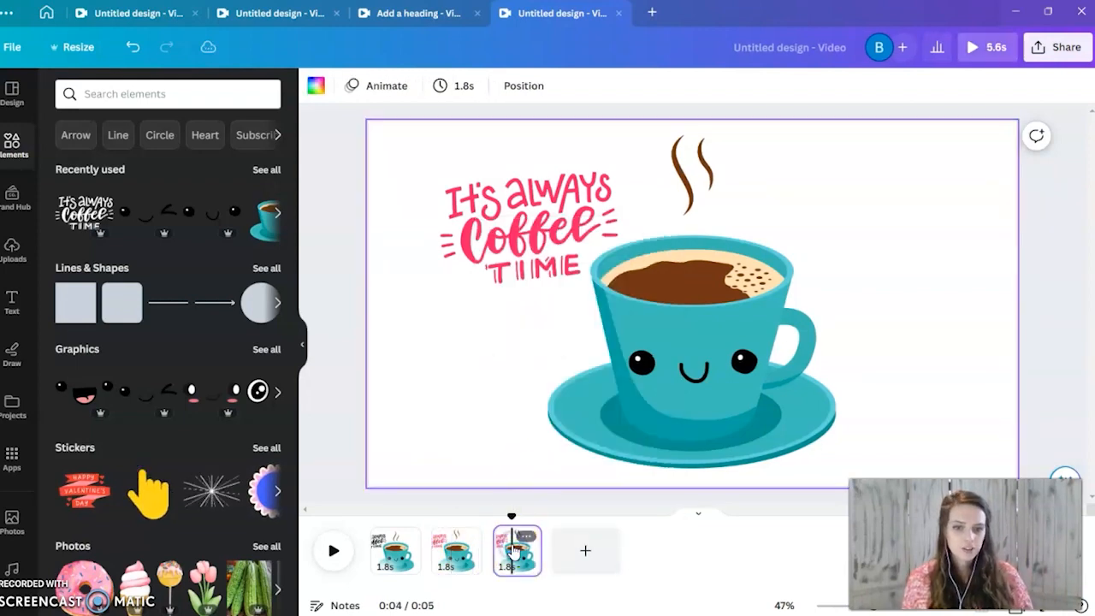
# Step: Recolor the "It's Always Coffee Time" lettering on the third page with the bright sky blue brand color
pyautogui.click(534, 221)
pyautogui.click(316, 86)
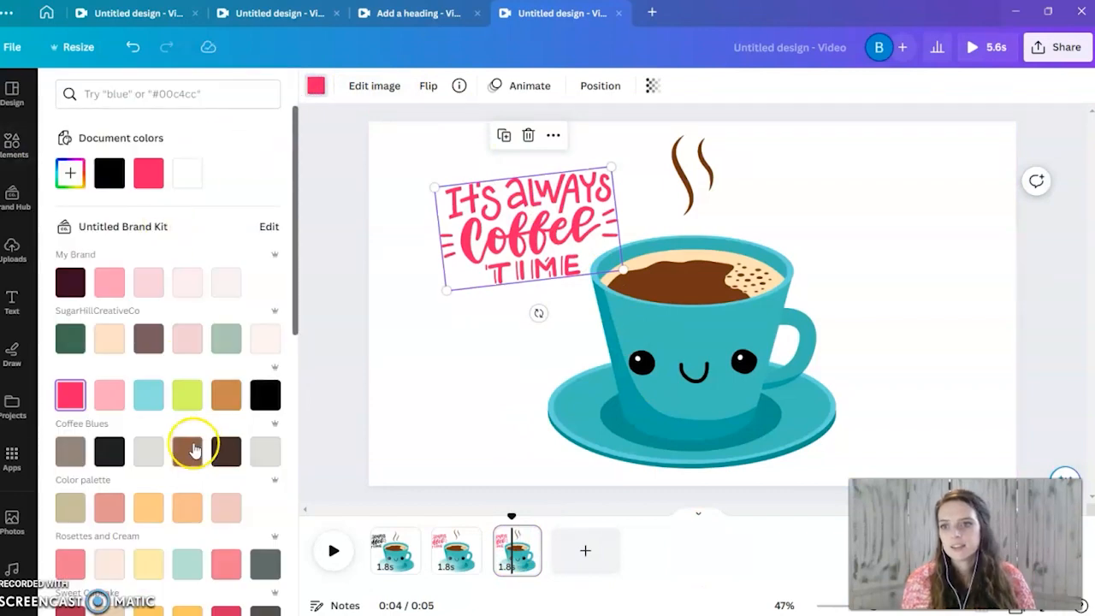
pyautogui.scroll(-5, 142, 523)
pyautogui.click(71, 297)
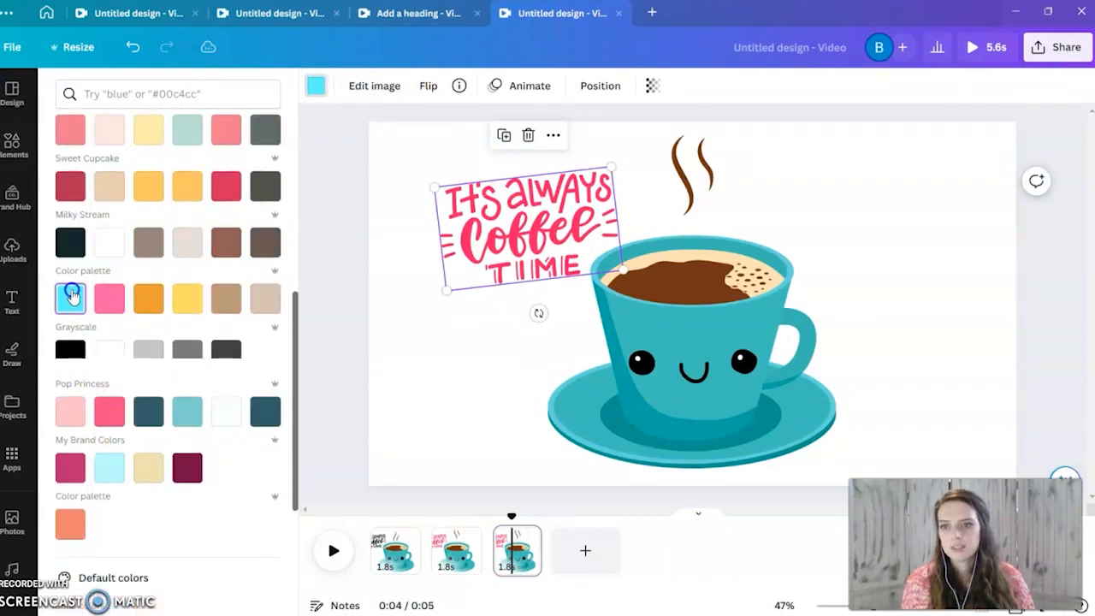
pyautogui.click(423, 391)
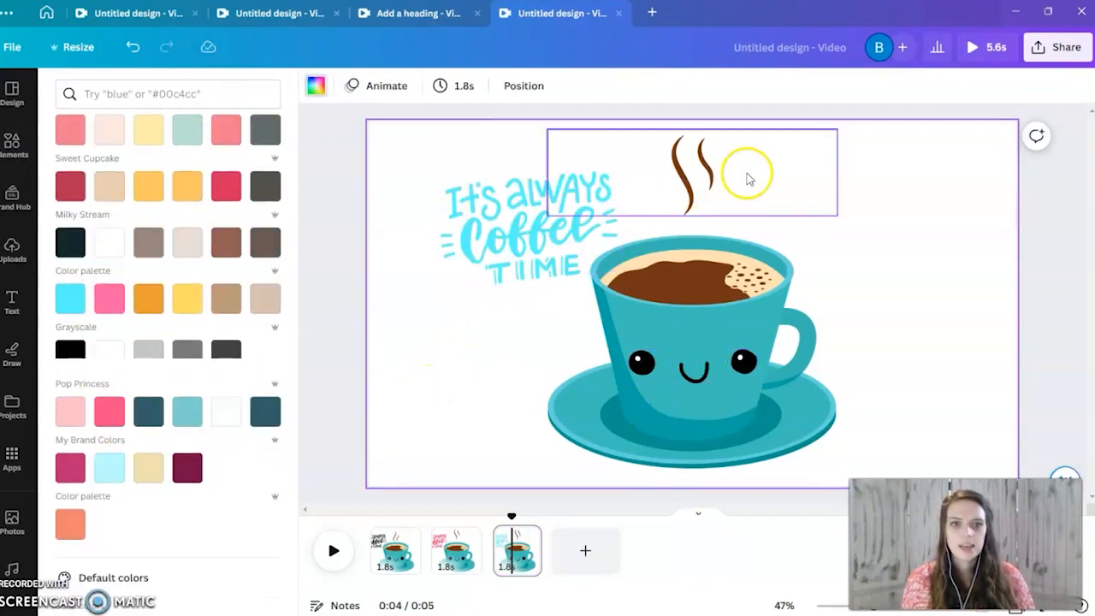
# Step: Raise the steam slightly on the third page and flip it vertically so the strands stand upright
pyautogui.click(674, 202)
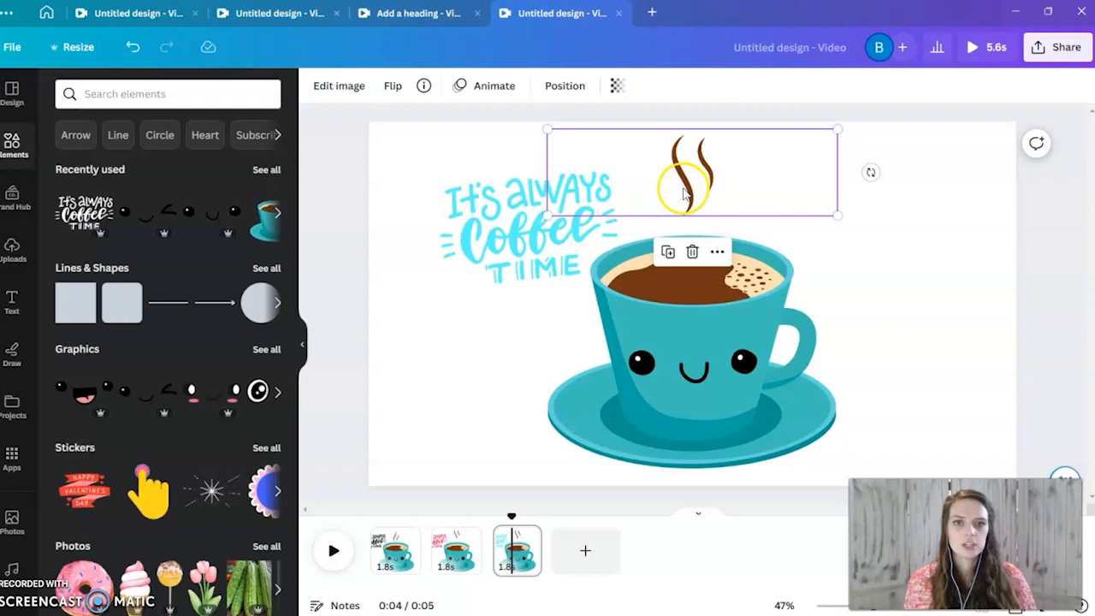
pyautogui.moveTo(687, 182); pyautogui.dragTo(689, 174)
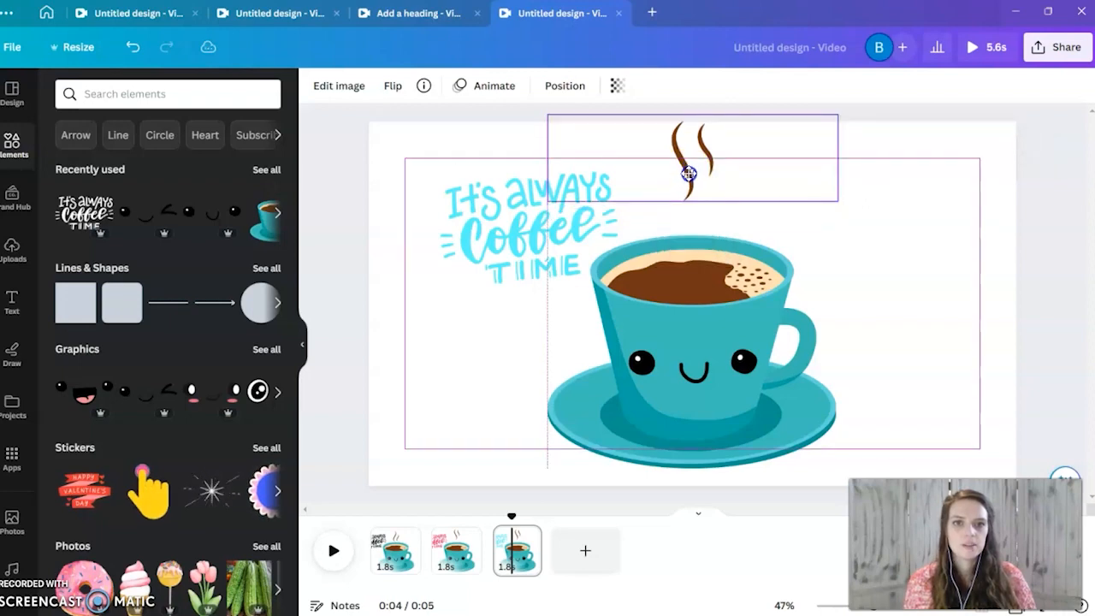
pyautogui.click(393, 86)
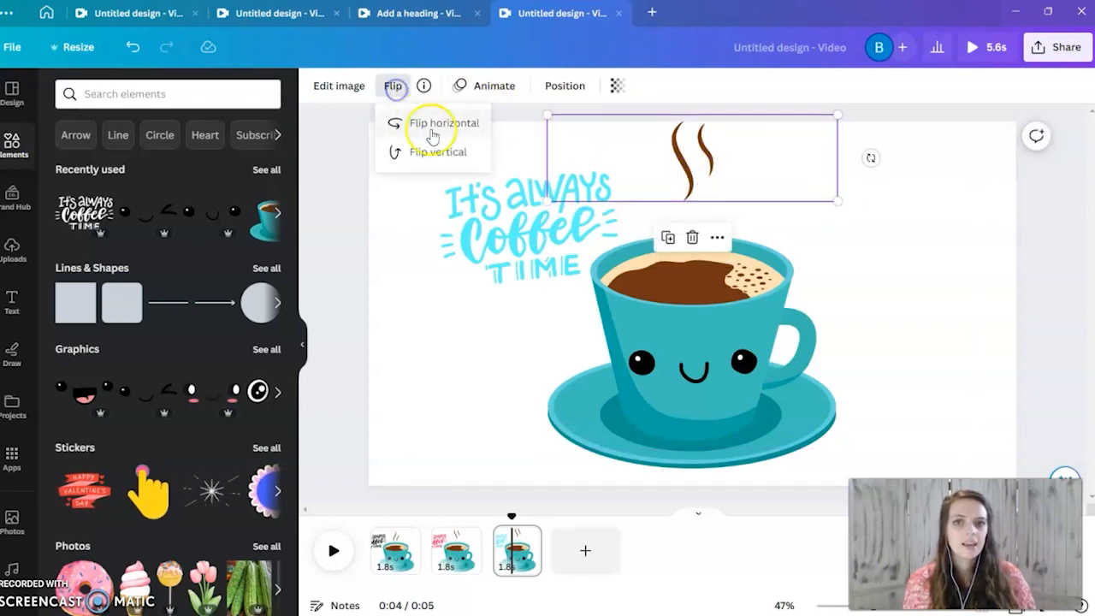
pyautogui.click(445, 158)
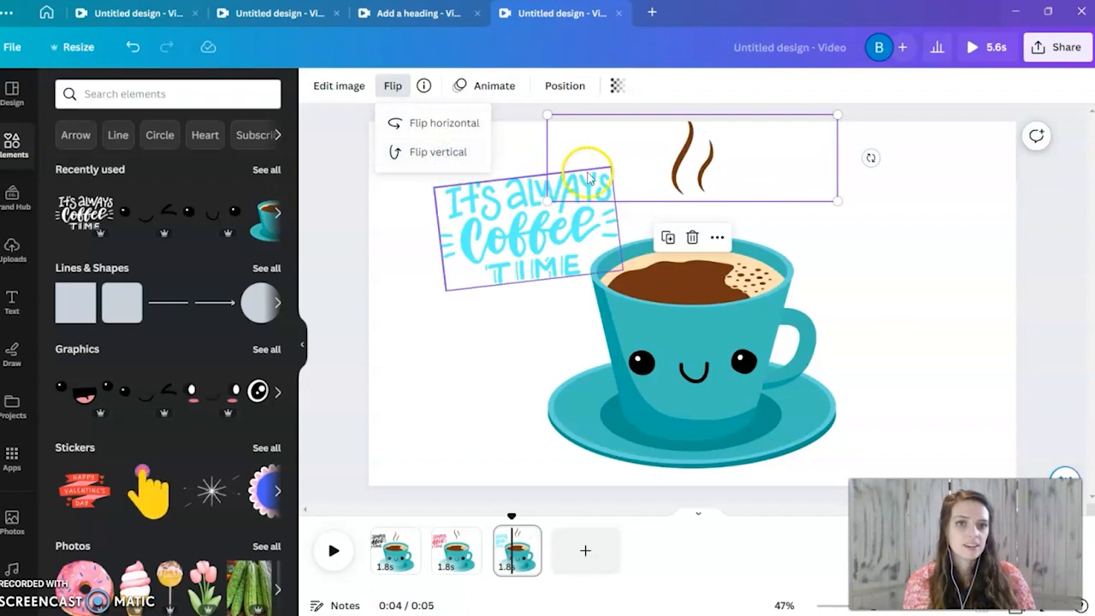
pyautogui.moveTo(692, 135); pyautogui.dragTo(694, 144)
pyautogui.click(889, 231)
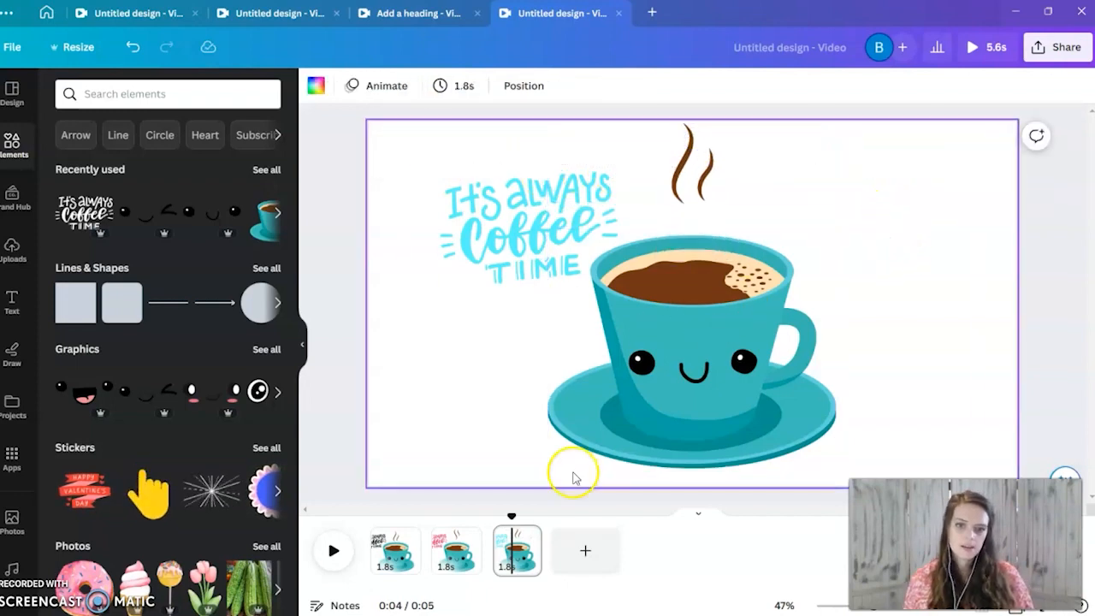
# Step: Duplicate the third page
pyautogui.click(526, 536)
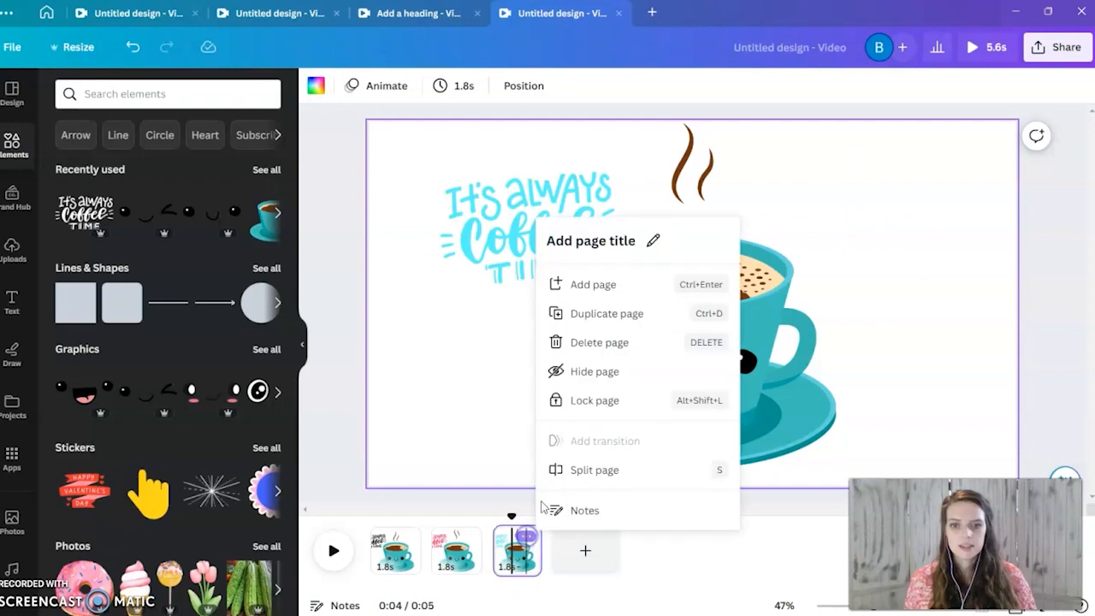
pyautogui.click(610, 315)
pyautogui.click(718, 154)
pyautogui.click(685, 165)
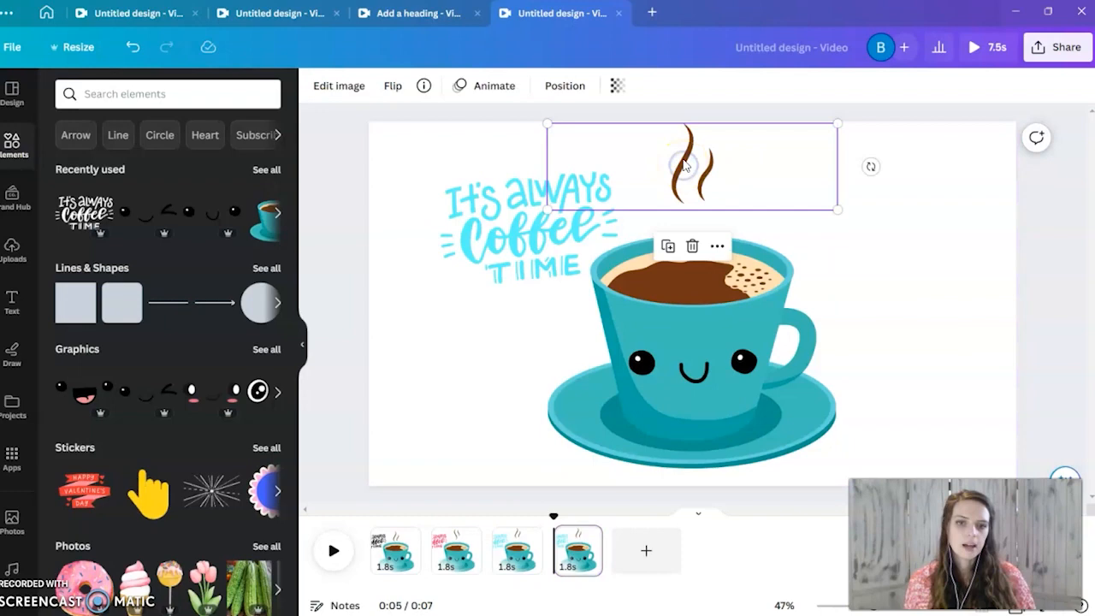
pyautogui.moveTo(684, 163)
pyautogui.mouseDown()
pyautogui.moveTo(689, 182)
pyautogui.moveTo(684, 164)
pyautogui.mouseUp()
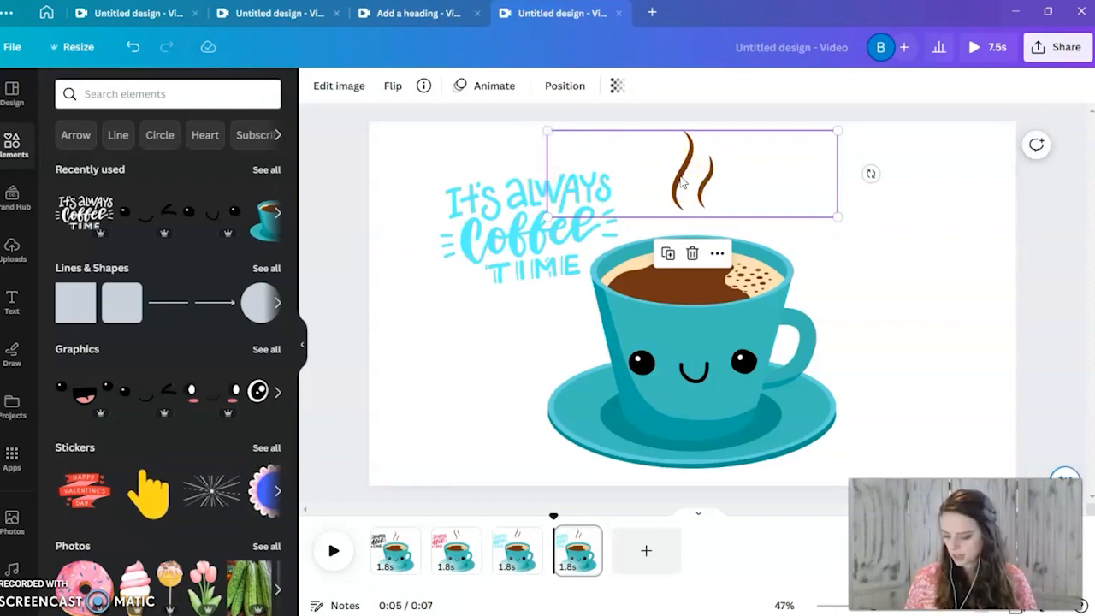
pyautogui.hotkey('ctrl', 'z')
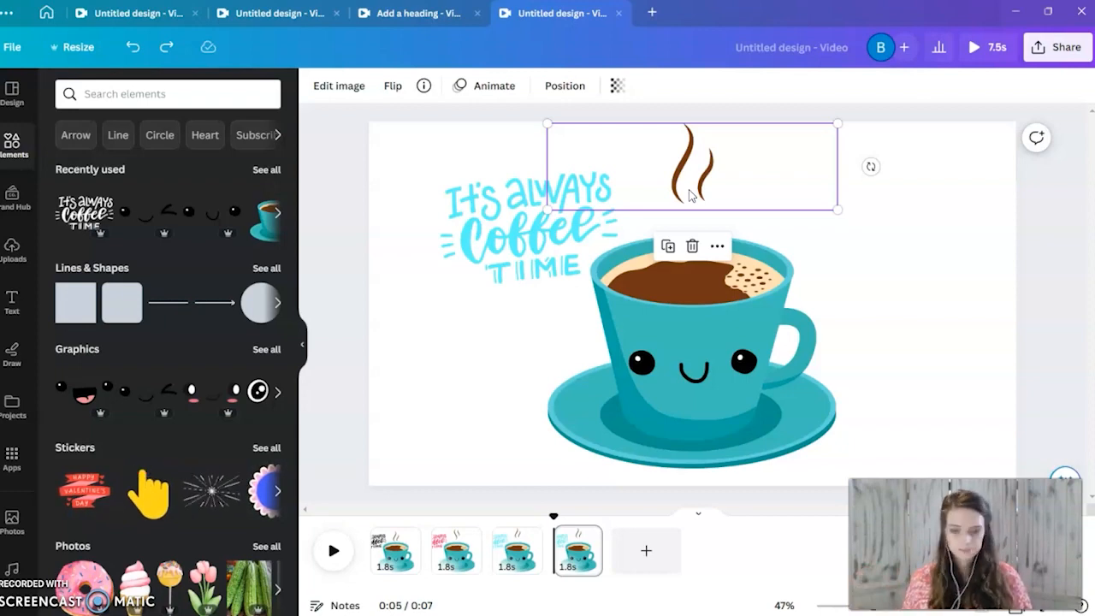
# Step: Shrink the steam on the fourth page to about 762 by 228 and center it above the cup at the page's top edge
pyautogui.moveTo(548, 210); pyautogui.dragTo(581, 199)
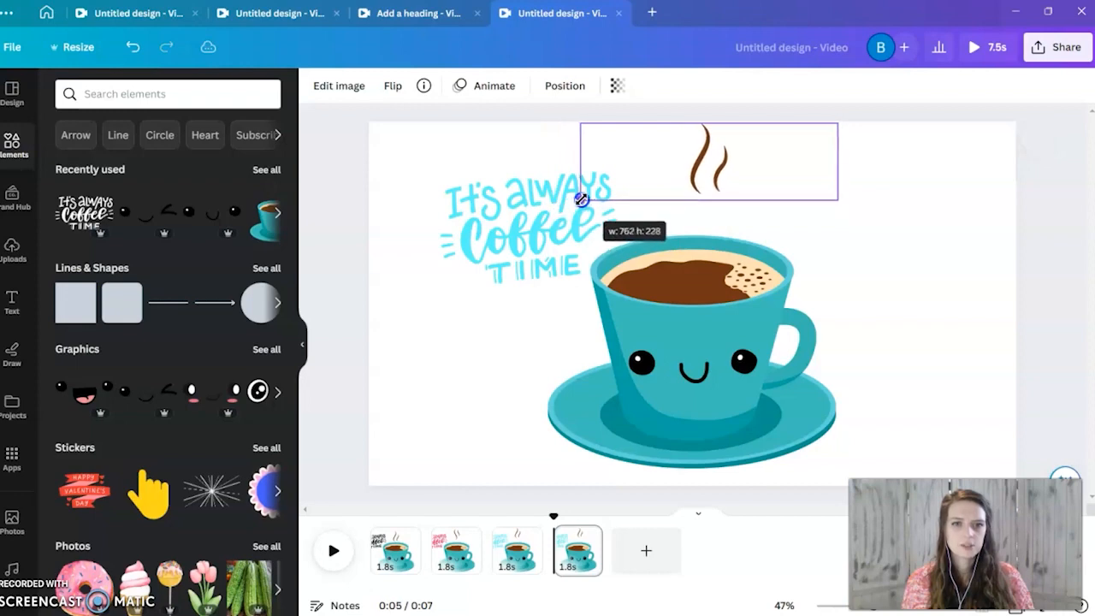
pyautogui.moveTo(701, 153); pyautogui.dragTo(694, 153)
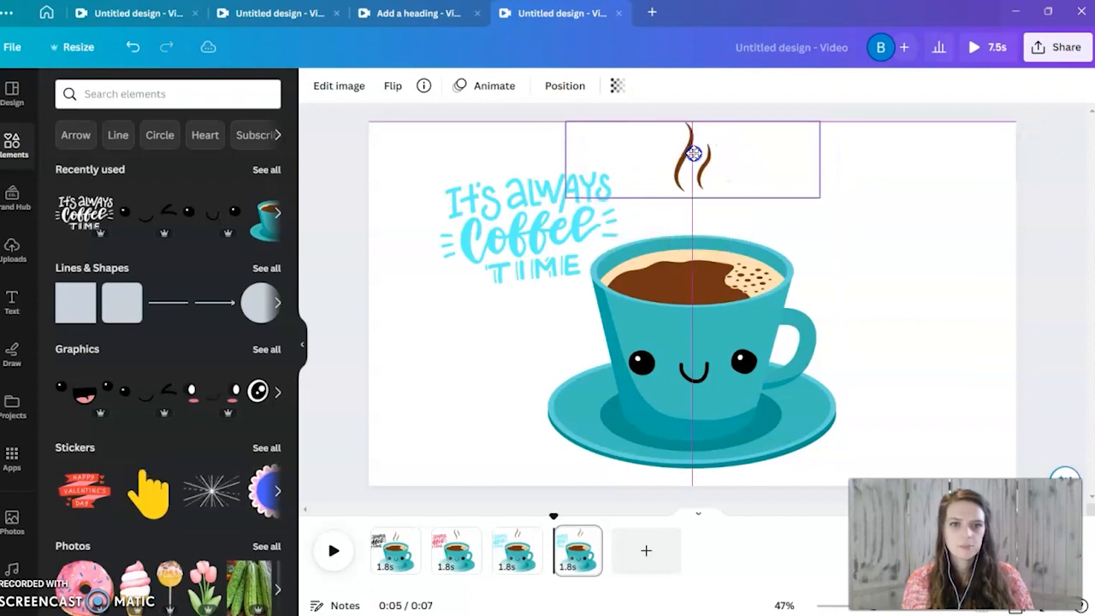
pyautogui.click(904, 291)
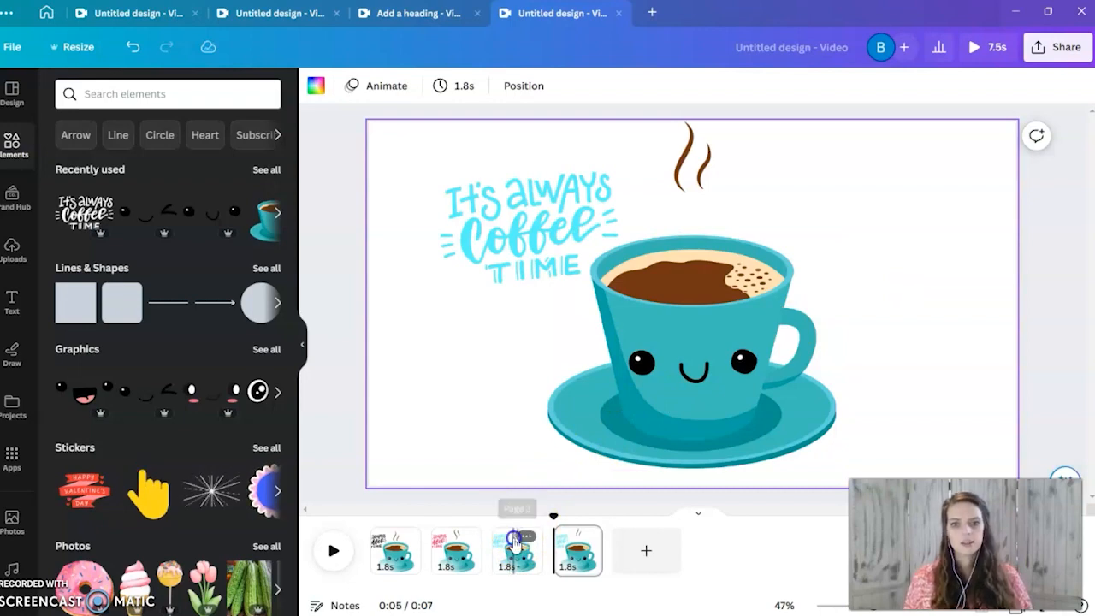
# Step: Compare the fourth page with the third, shrink its steam further while keeping it centered above the cup, and flip it vertically
pyautogui.click(514, 543)
pyautogui.click(581, 550)
pyautogui.click(514, 565)
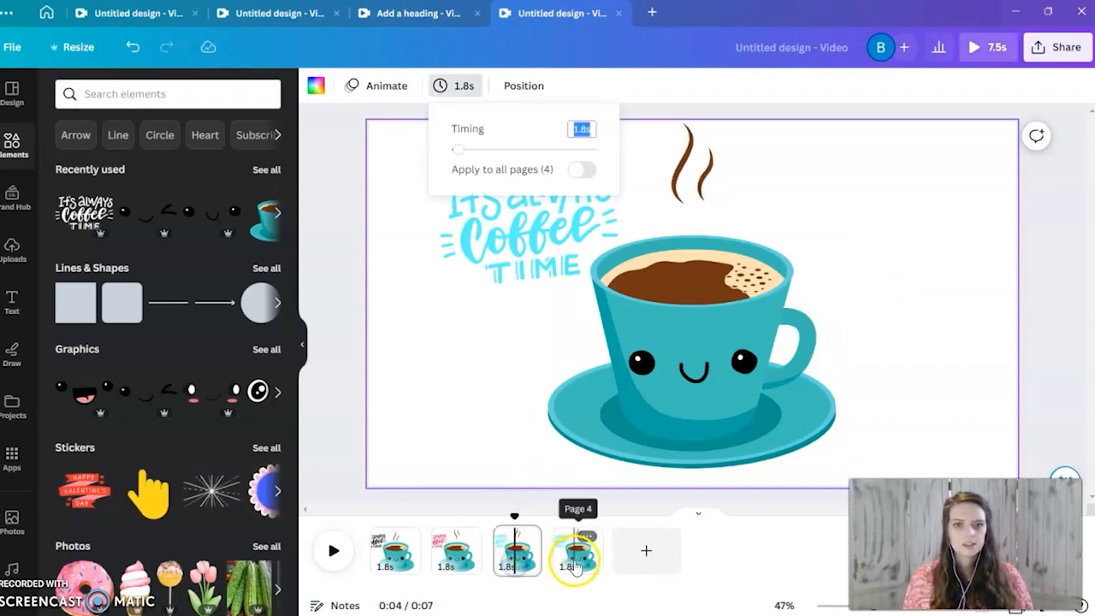
pyautogui.click(577, 552)
pyautogui.click(685, 150)
pyautogui.moveTo(818, 197); pyautogui.dragTo(806, 194)
pyautogui.click(680, 158)
pyautogui.moveTo(680, 158); pyautogui.dragTo(688, 155)
pyautogui.click(396, 84)
pyautogui.click(597, 314)
# Step: Compare the third and fourth pages and make the steam on the fourth page slightly smaller
pyautogui.click(543, 476)
pyautogui.click(514, 543)
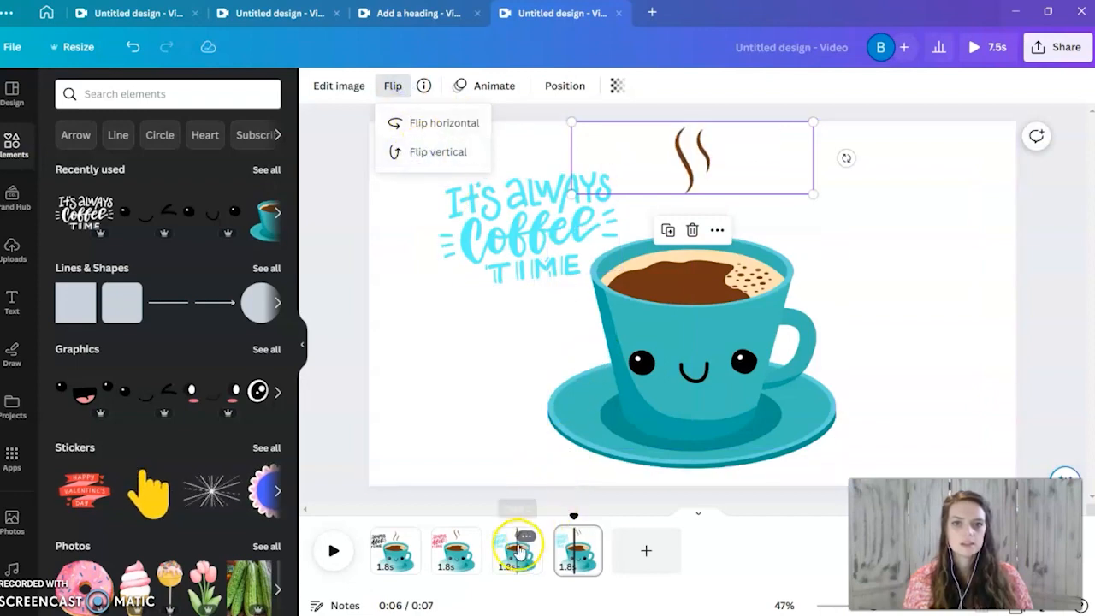
pyautogui.click(574, 556)
pyautogui.click(522, 551)
pyautogui.click(585, 552)
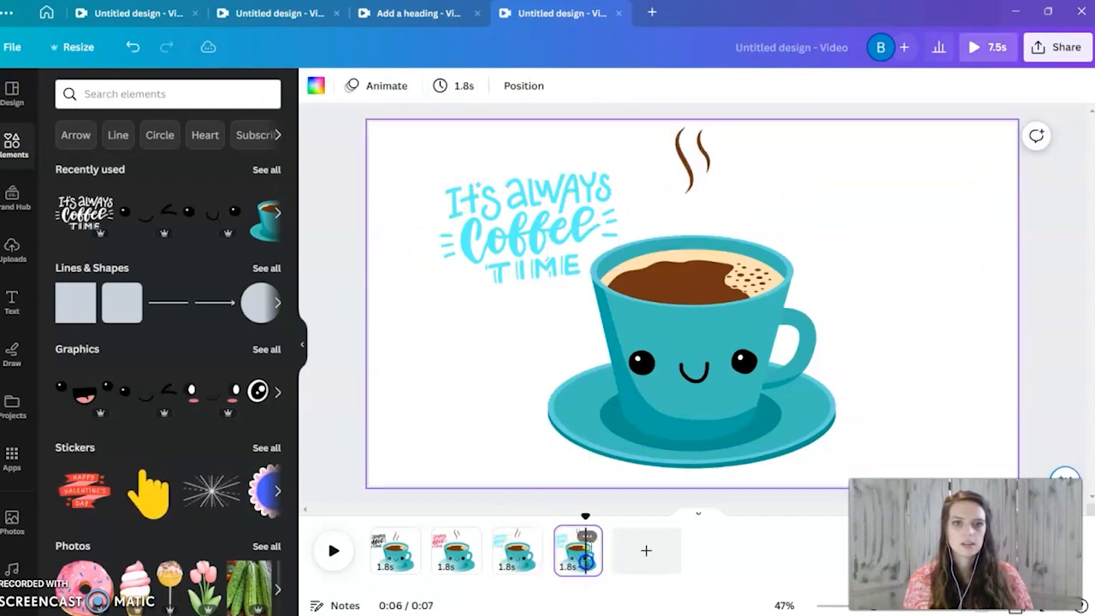
pyautogui.click(695, 181)
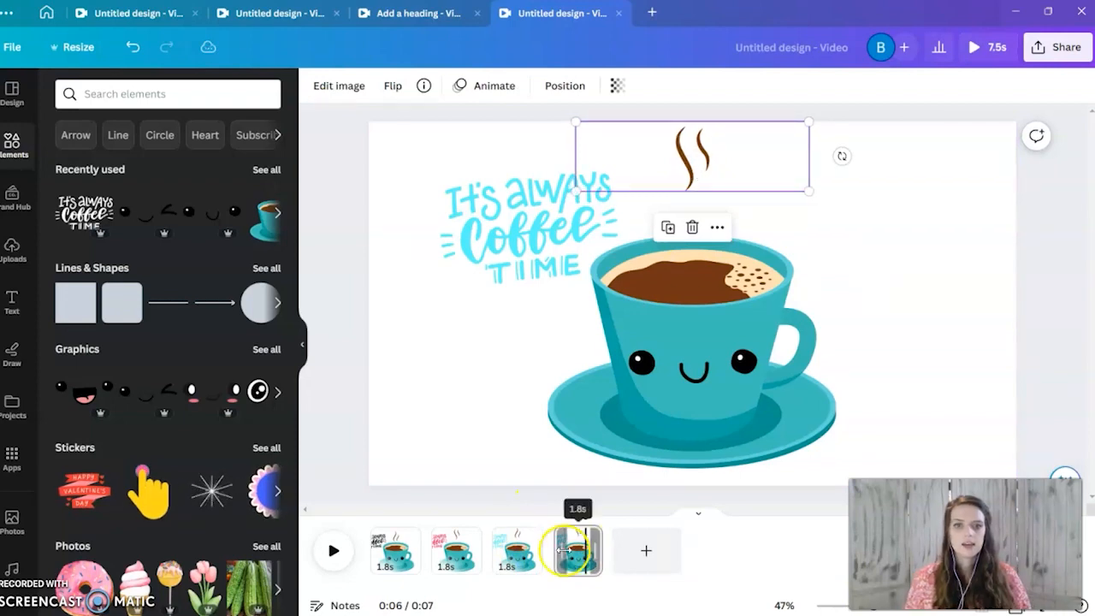
# Step: Recolor the lettering on the fourth page orange and duplicate that page
pyautogui.click(530, 190)
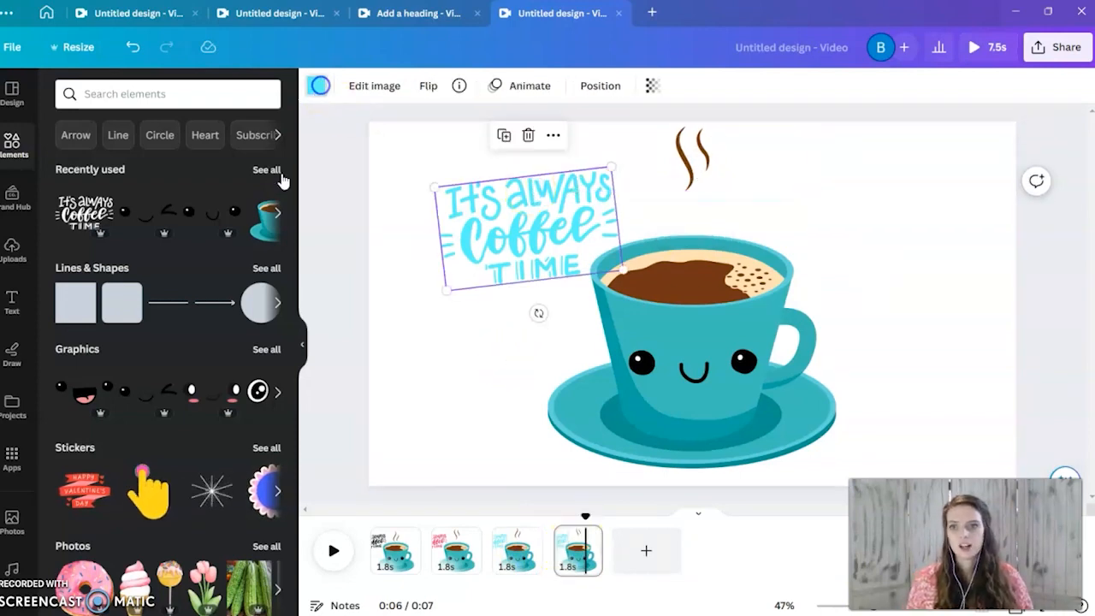
pyautogui.click(316, 85)
pyautogui.click(109, 173)
pyautogui.rightClick(597, 532)
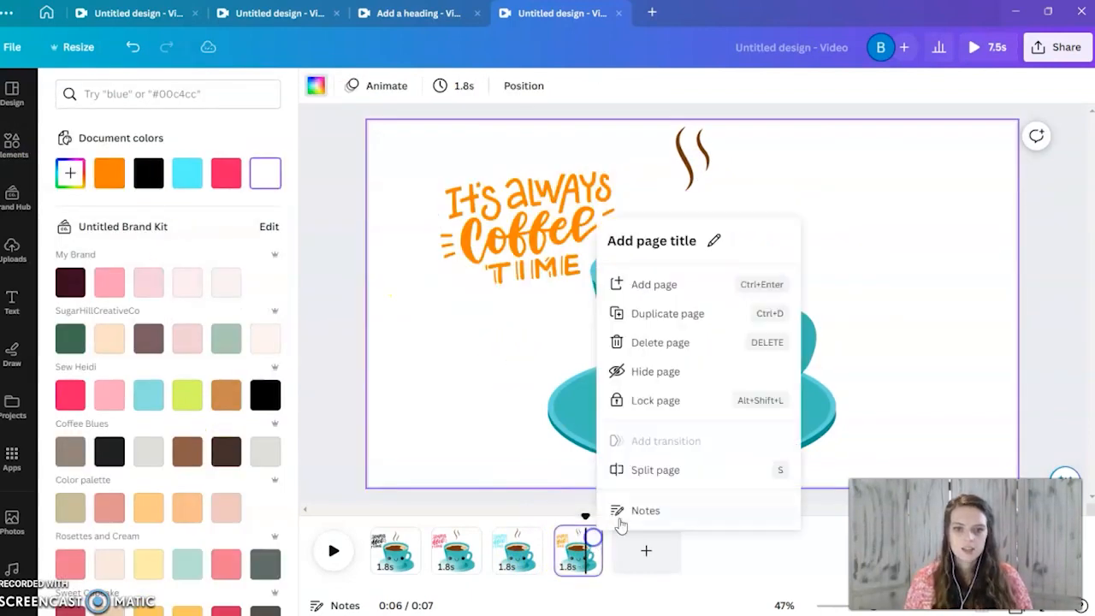
pyautogui.click(677, 313)
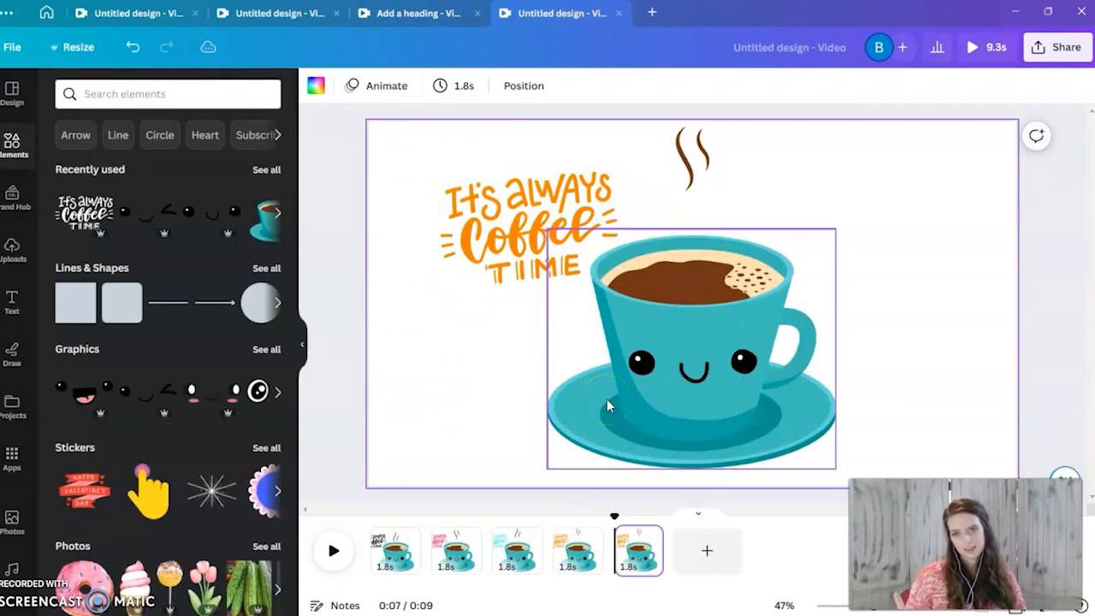
# Step: Add the winking face to the fifth page, shrink it, and align it over the cup's existing face
pyautogui.click(843, 330)
pyautogui.click(736, 366)
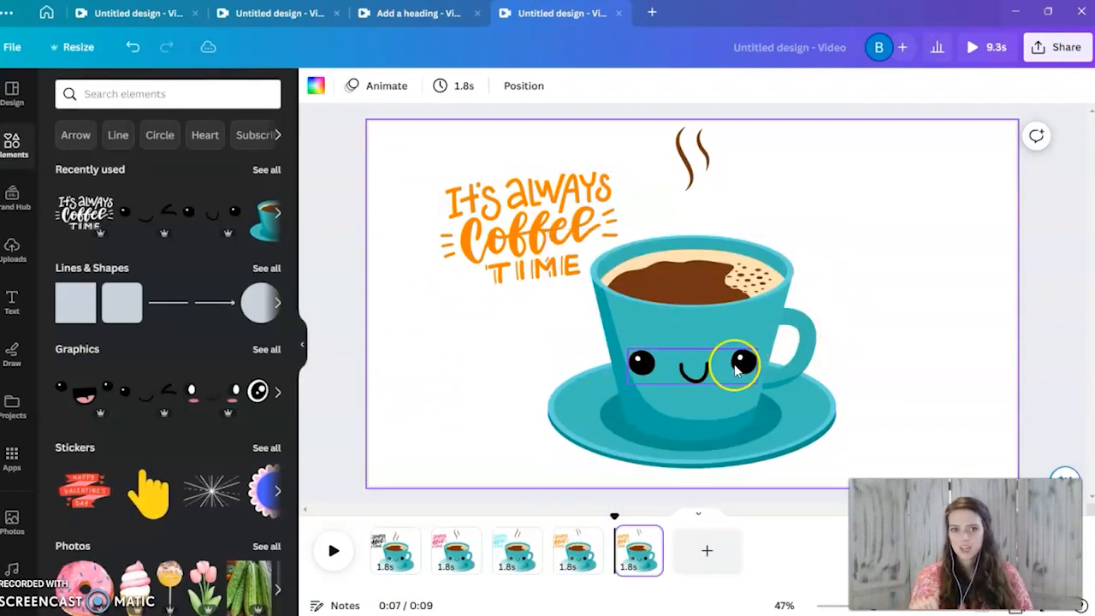
pyautogui.click(150, 220)
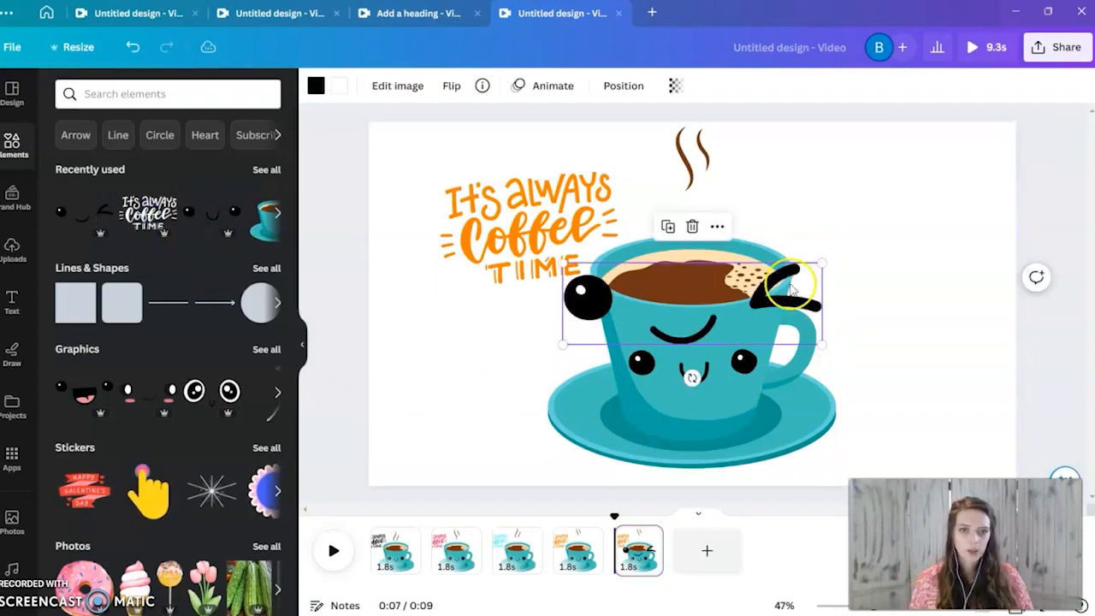
pyautogui.moveTo(758, 310); pyautogui.dragTo(887, 238)
pyautogui.moveTo(952, 276); pyautogui.dragTo(741, 382)
pyautogui.click(758, 405)
pyautogui.click(721, 382)
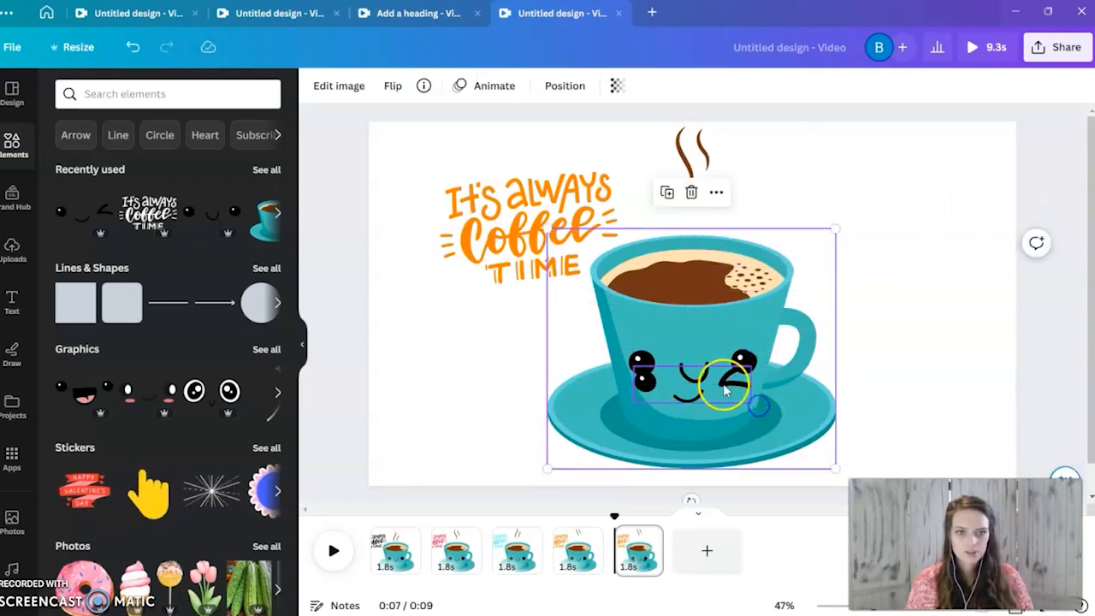
pyautogui.moveTo(749, 404); pyautogui.dragTo(738, 366)
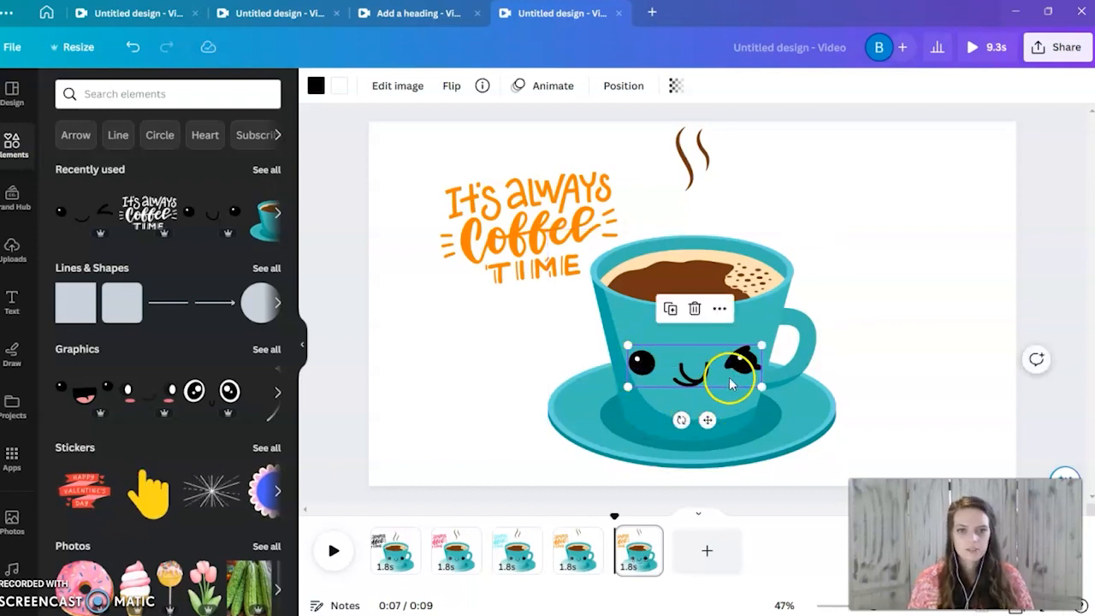
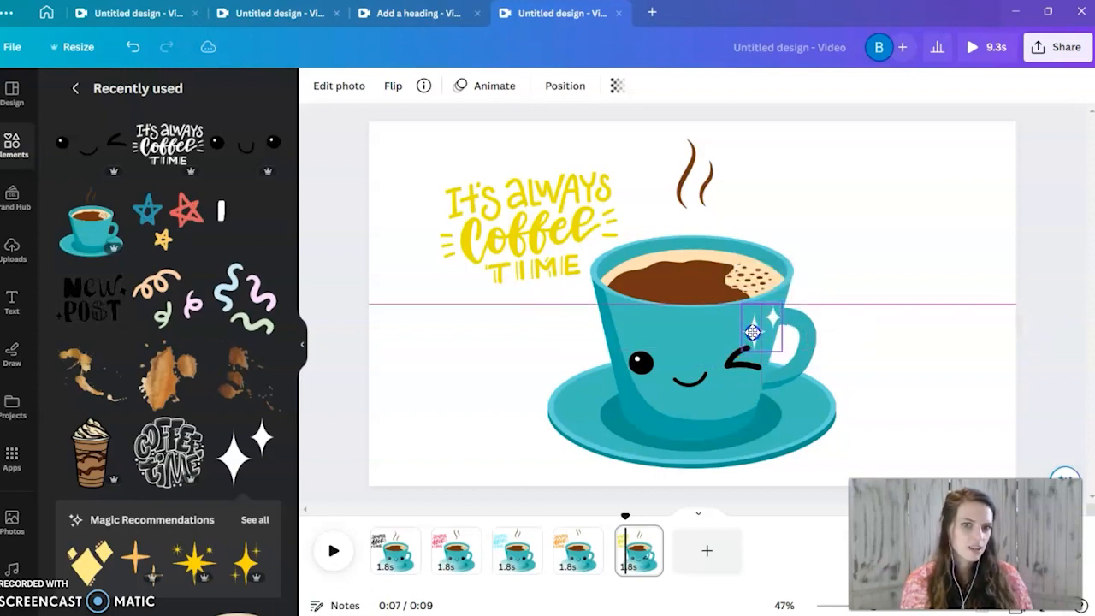
# Step: Place the white sparkles beside the cup's winking eye and duplicate the fifth page
pyautogui.click(954, 297)
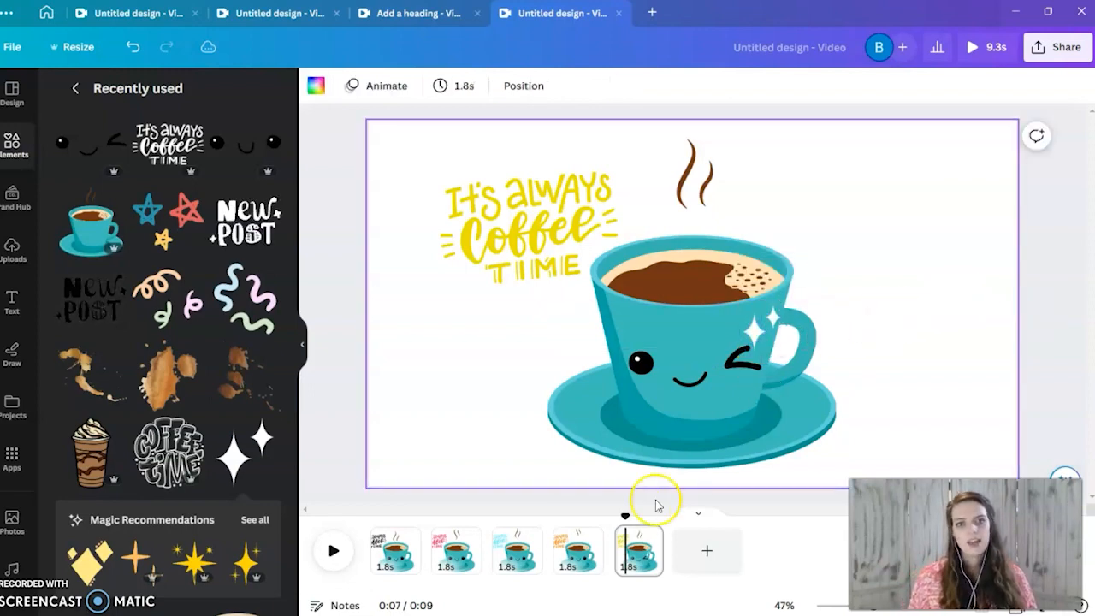
pyautogui.click(637, 536)
pyautogui.rightClick(639, 534)
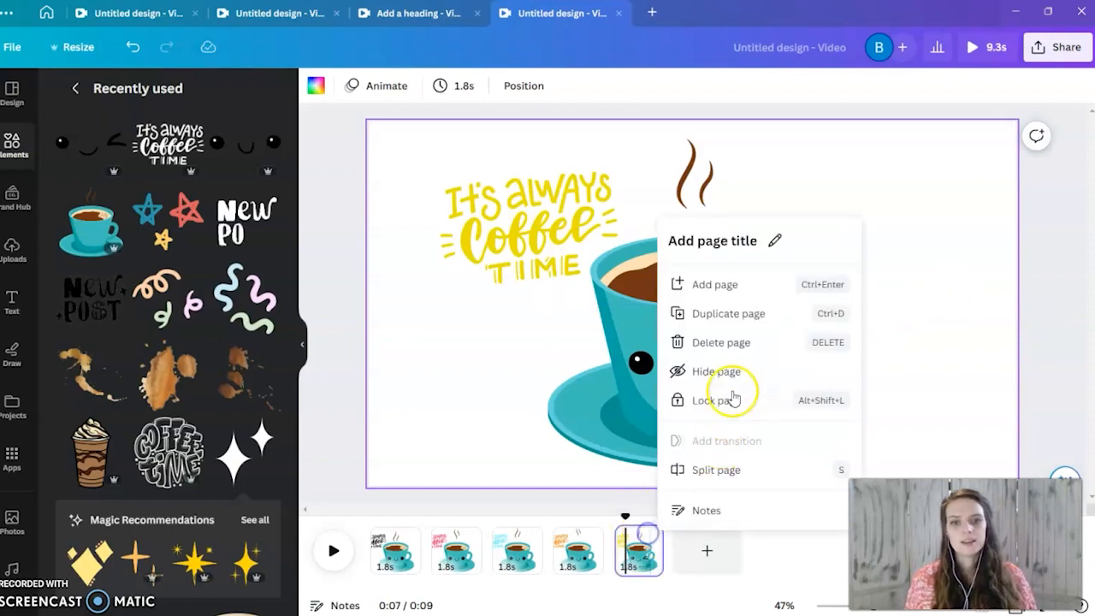
pyautogui.click(750, 310)
# Step: Recolor the lettering on the sixth page with the bright red default solid color
pyautogui.click(525, 247)
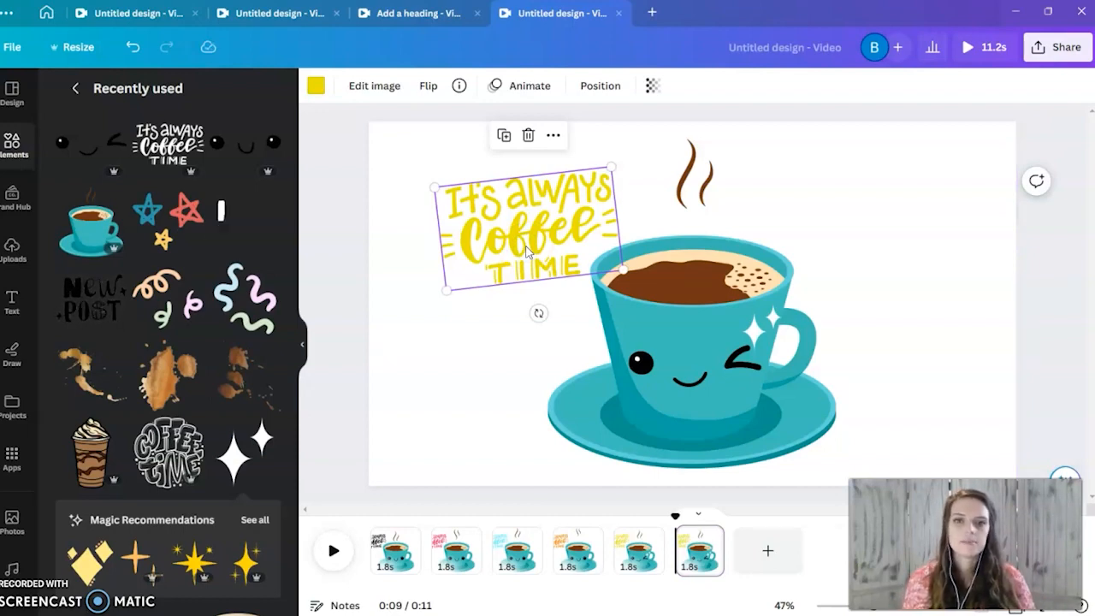
pyautogui.click(315, 86)
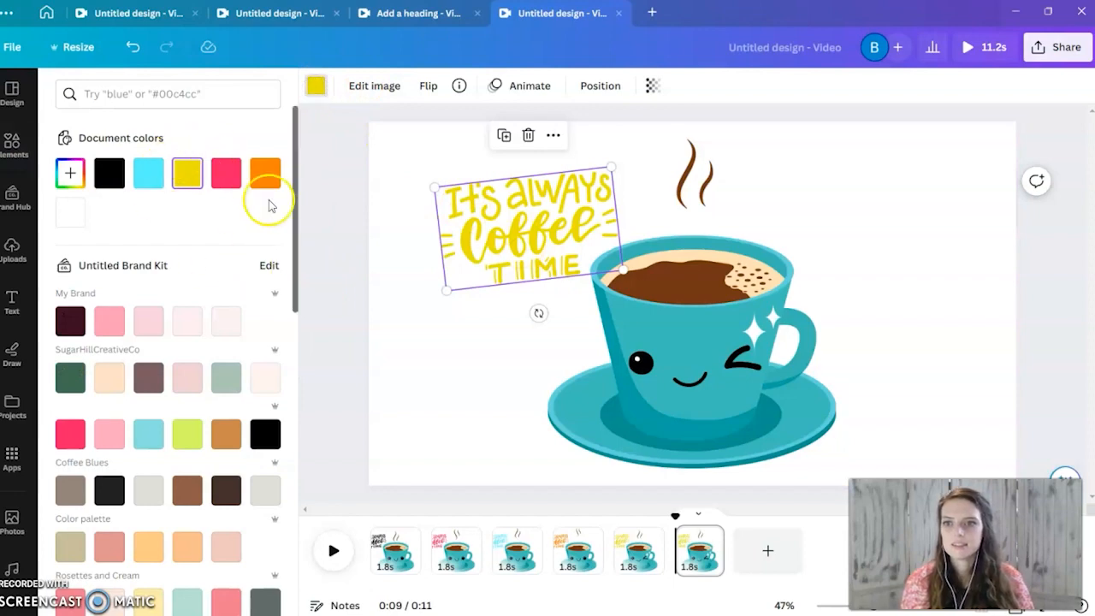
pyautogui.scroll(-5, 239, 479)
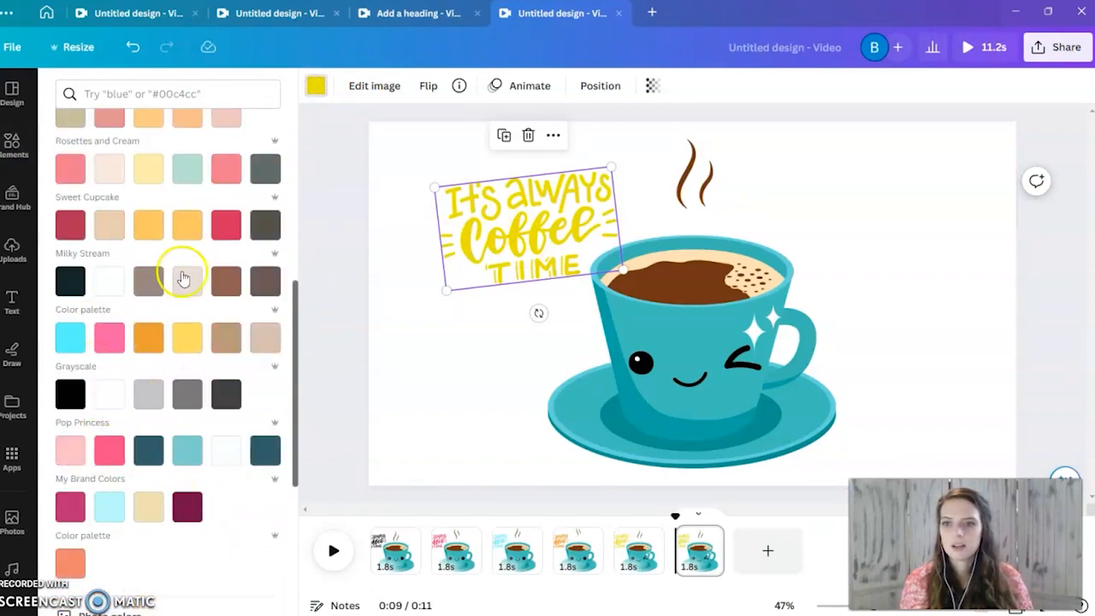
pyautogui.scroll(-4, 140, 428)
pyautogui.click(70, 468)
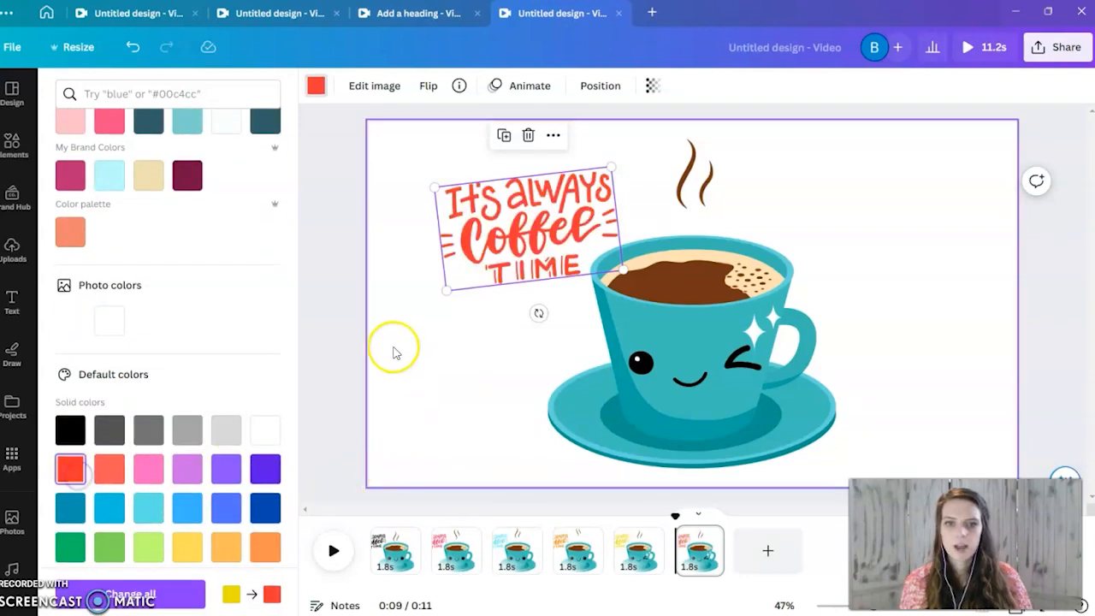
pyautogui.click(452, 384)
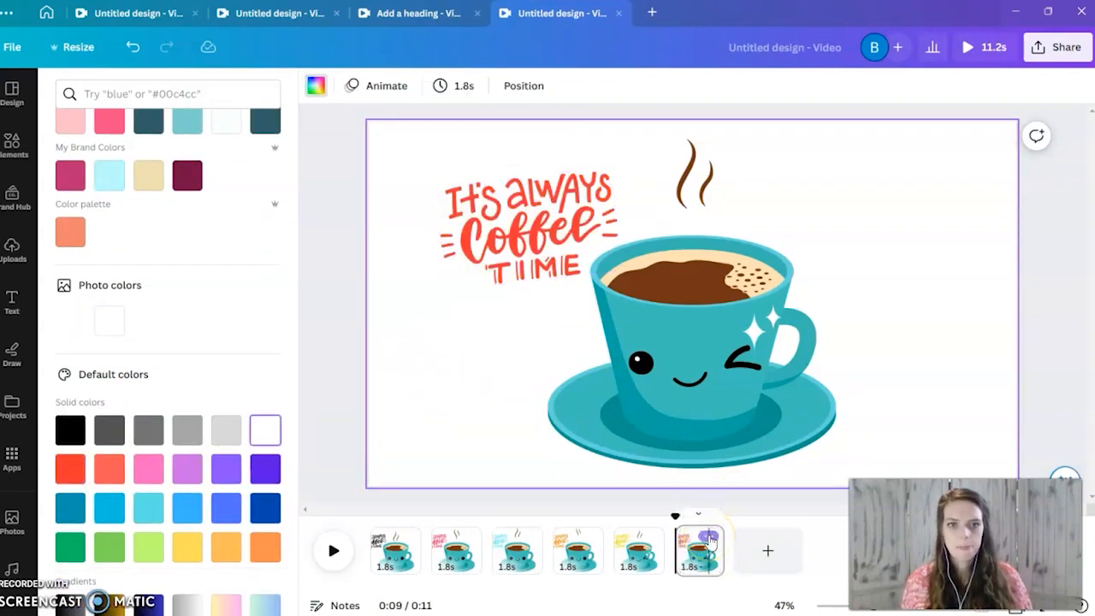
# Step: Enlarge the steam on the sixth page slightly and compare it with the steam on the fourth and fifth pages
pyautogui.click(697, 554)
pyautogui.click(682, 175)
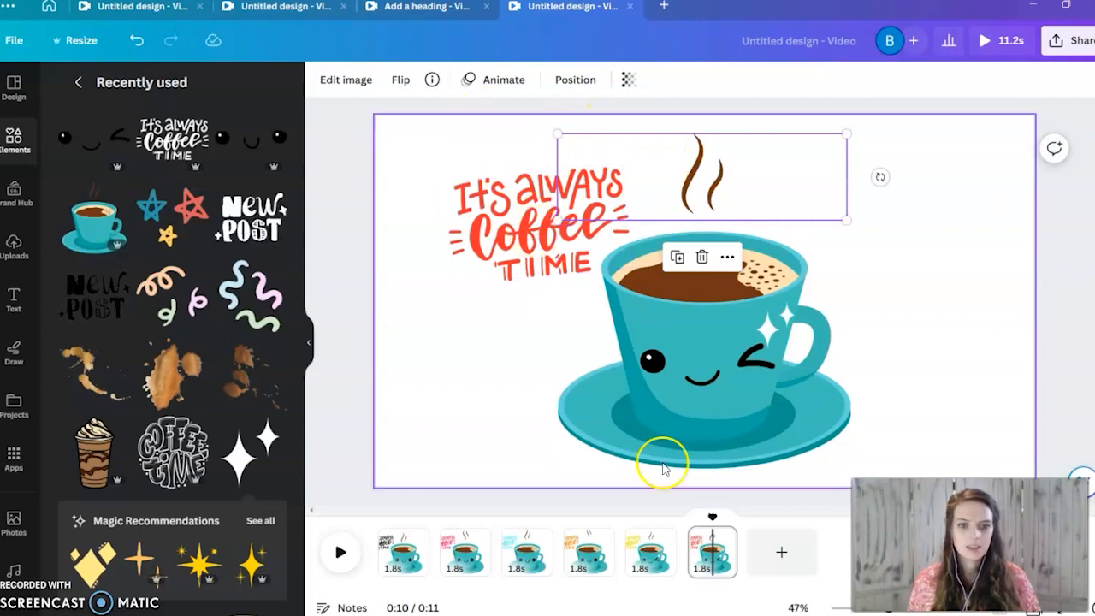
pyautogui.click(647, 558)
pyautogui.click(706, 554)
pyautogui.click(650, 558)
pyautogui.click(709, 558)
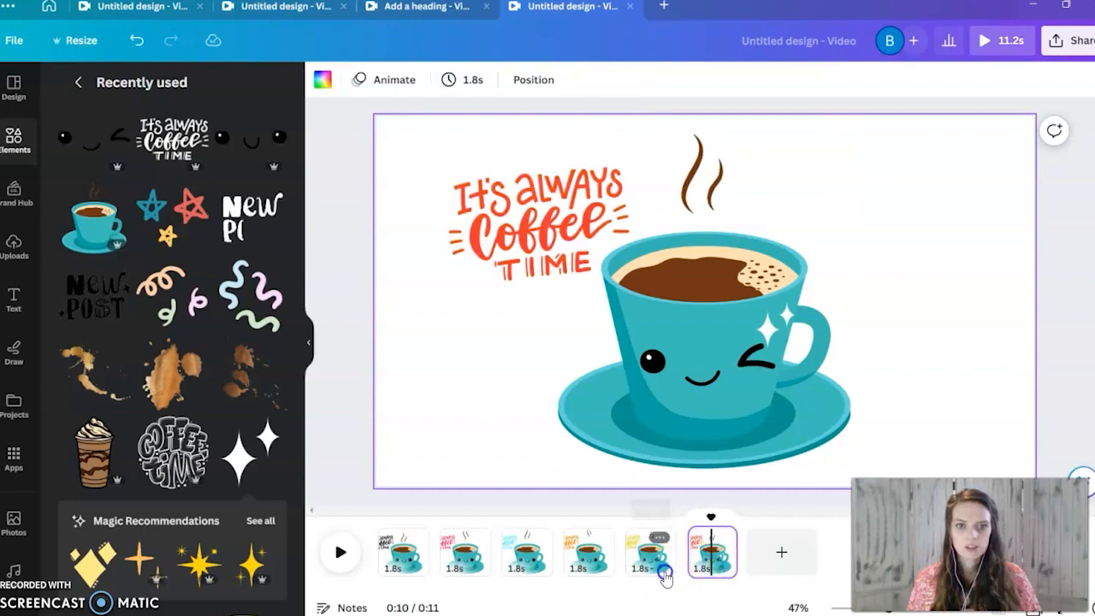
pyautogui.click(665, 572)
pyautogui.click(710, 565)
pyautogui.click(598, 569)
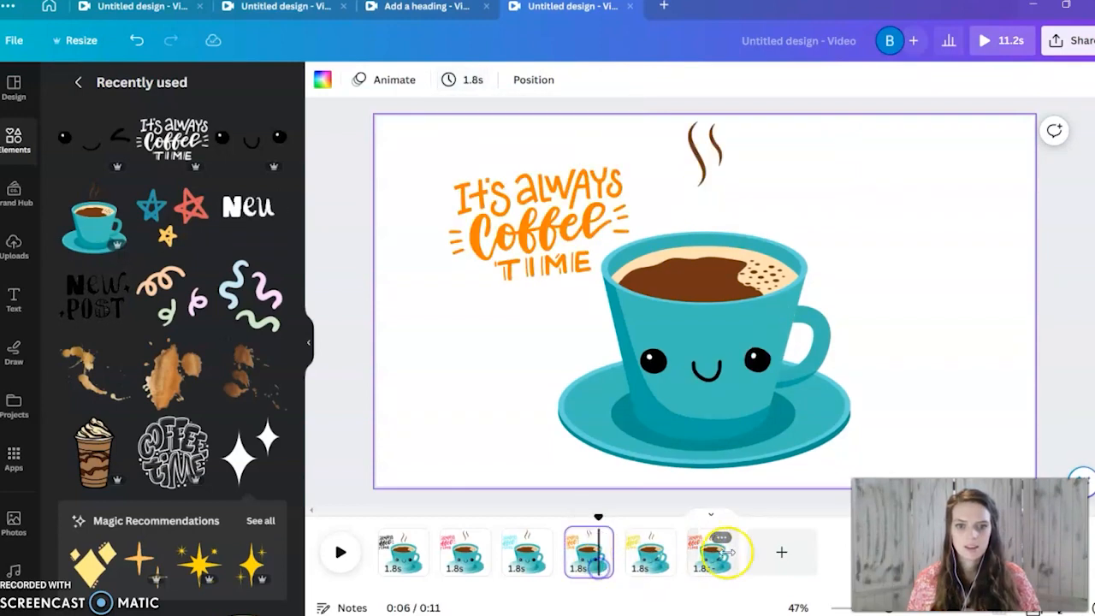
pyautogui.click(716, 558)
pyautogui.click(657, 558)
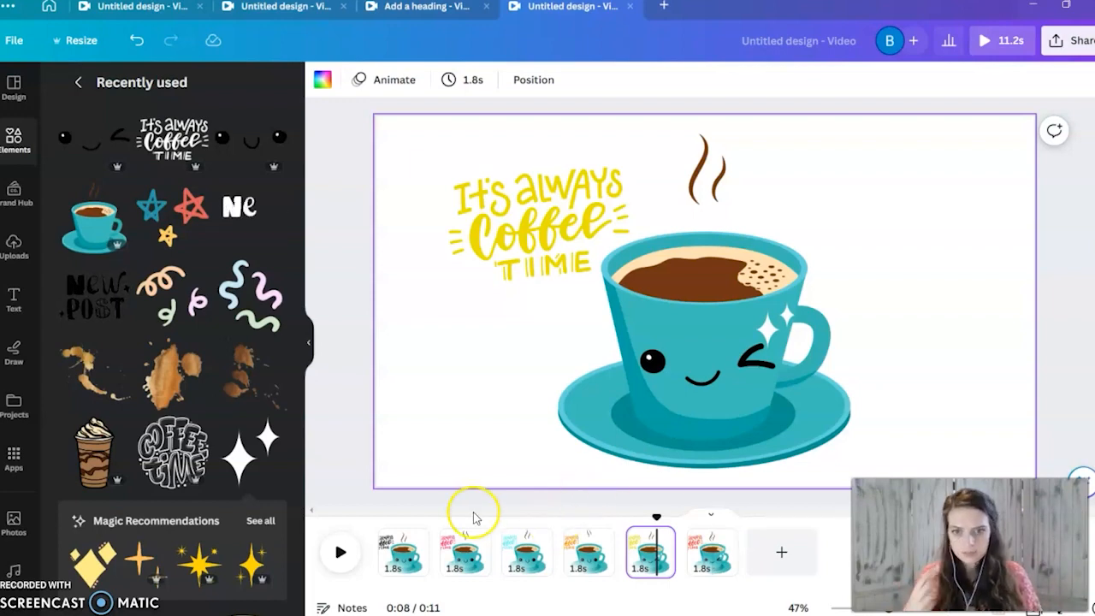
# Step: Duplicate the first page and move the copy to the end of the video as page 7
pyautogui.click(414, 539)
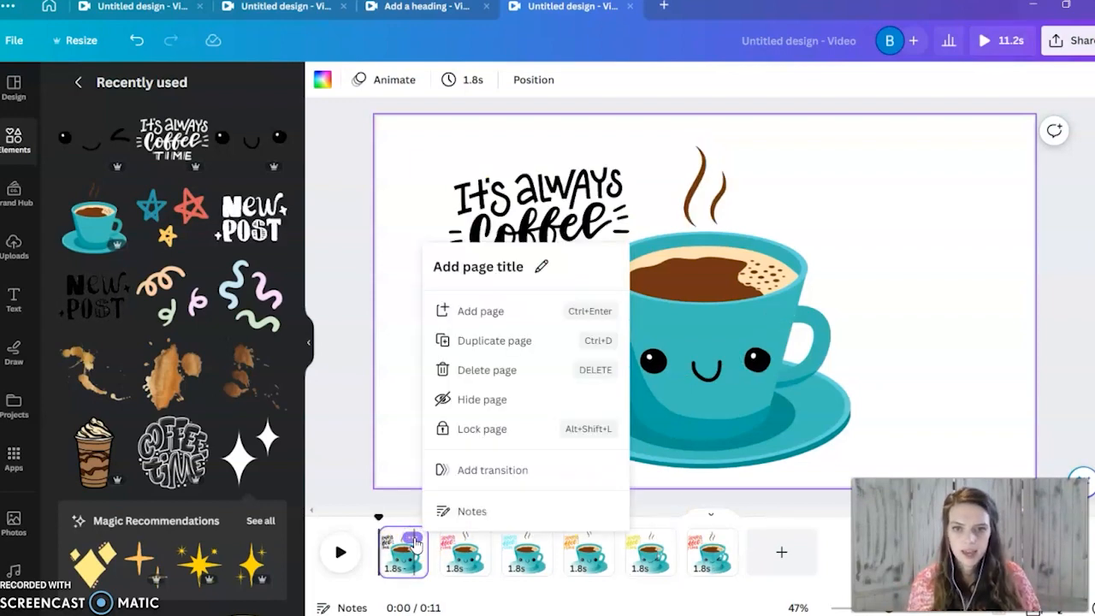
pyautogui.click(469, 342)
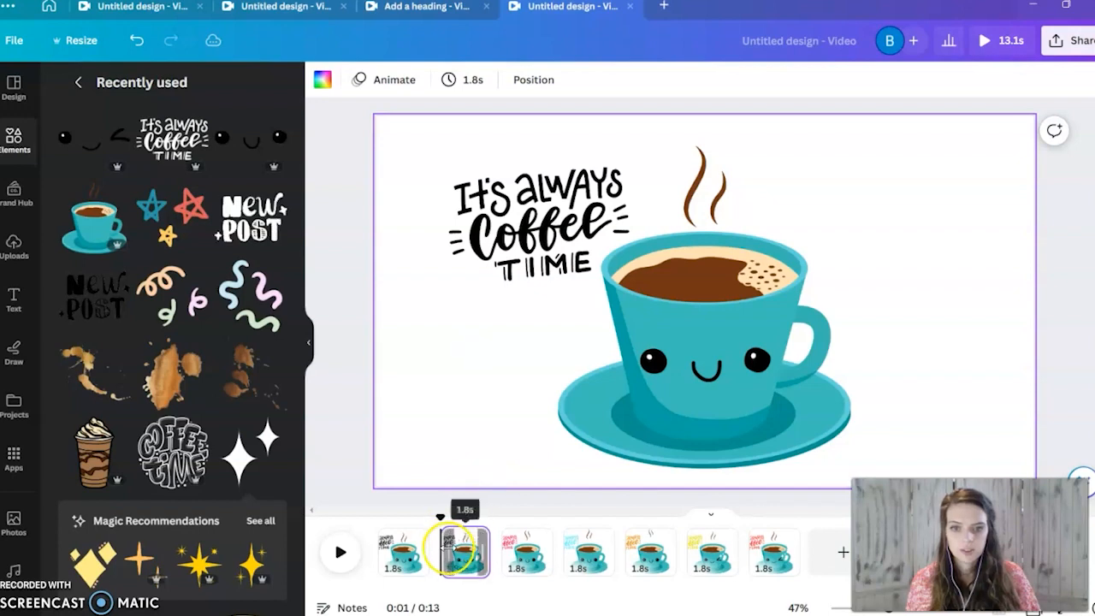
pyautogui.moveTo(462, 552); pyautogui.dragTo(783, 562)
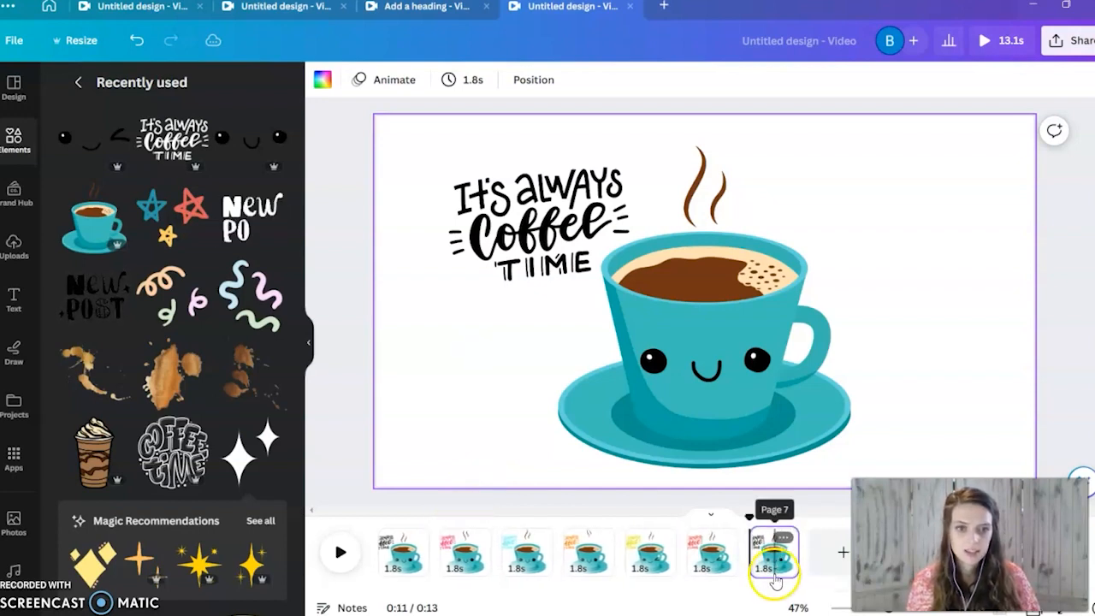
pyautogui.click(772, 562)
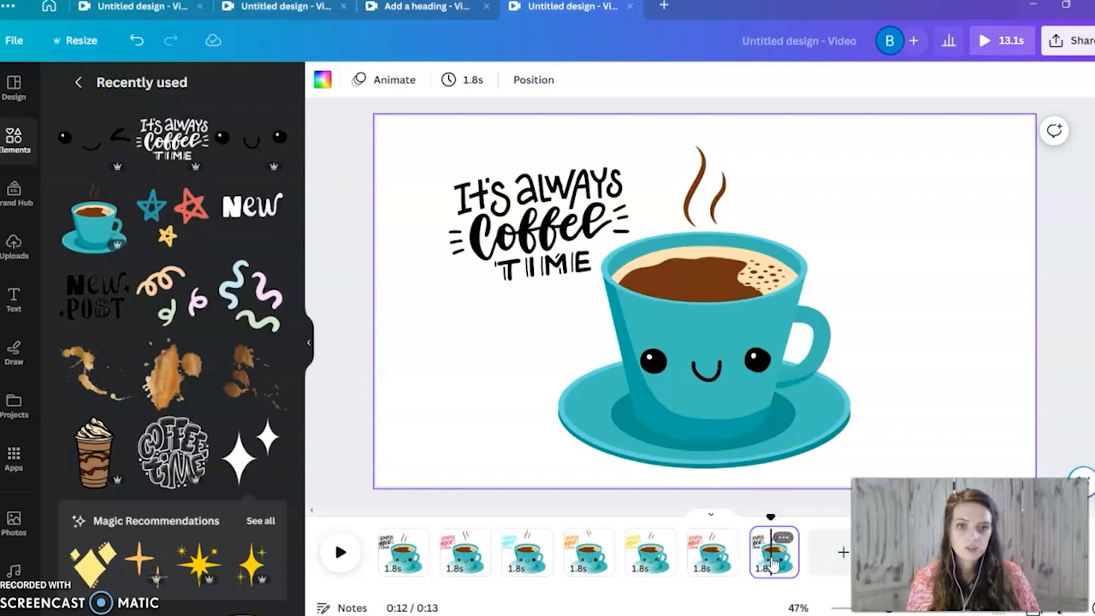
pyautogui.click(406, 563)
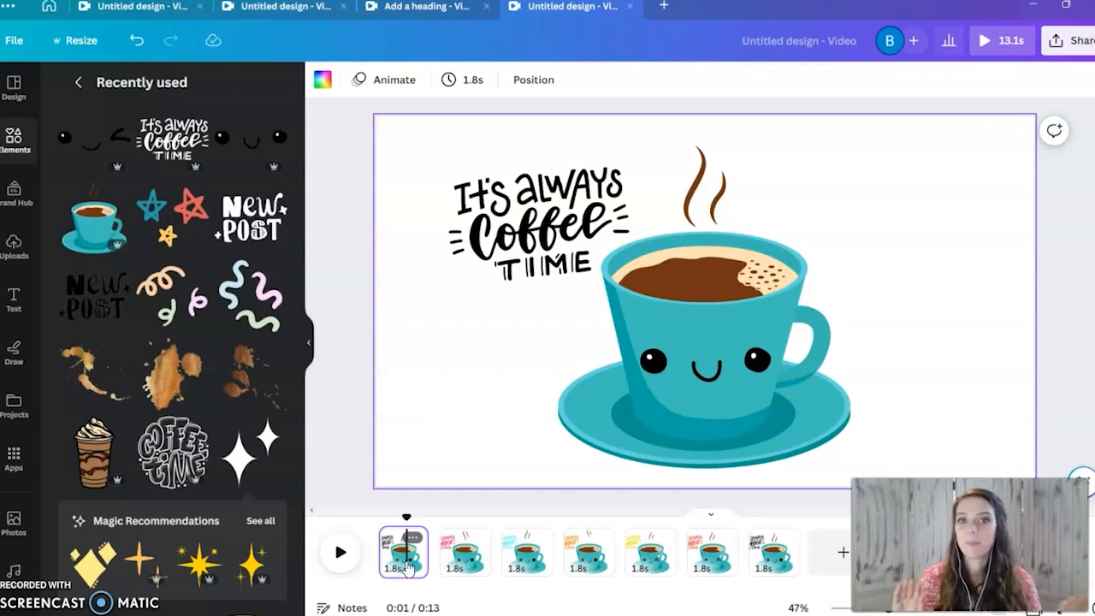
pyautogui.click(774, 554)
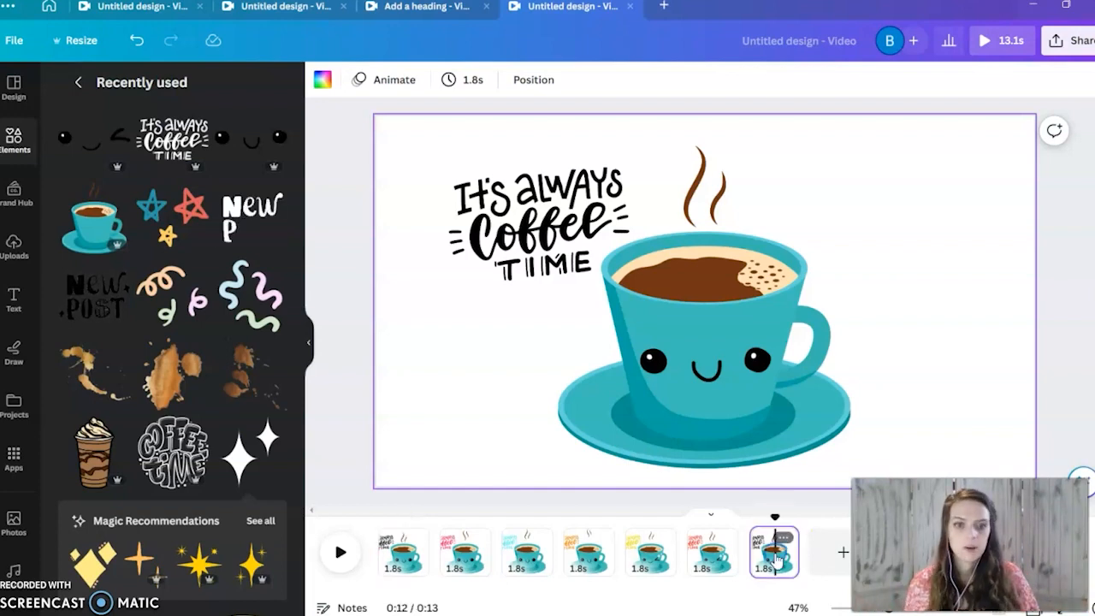
# Step: Flip the steam on the seventh page vertically and move it up slightly, comparing the page with its neighbor and the first page
pyautogui.click(717, 558)
pyautogui.click(771, 554)
pyautogui.click(694, 194)
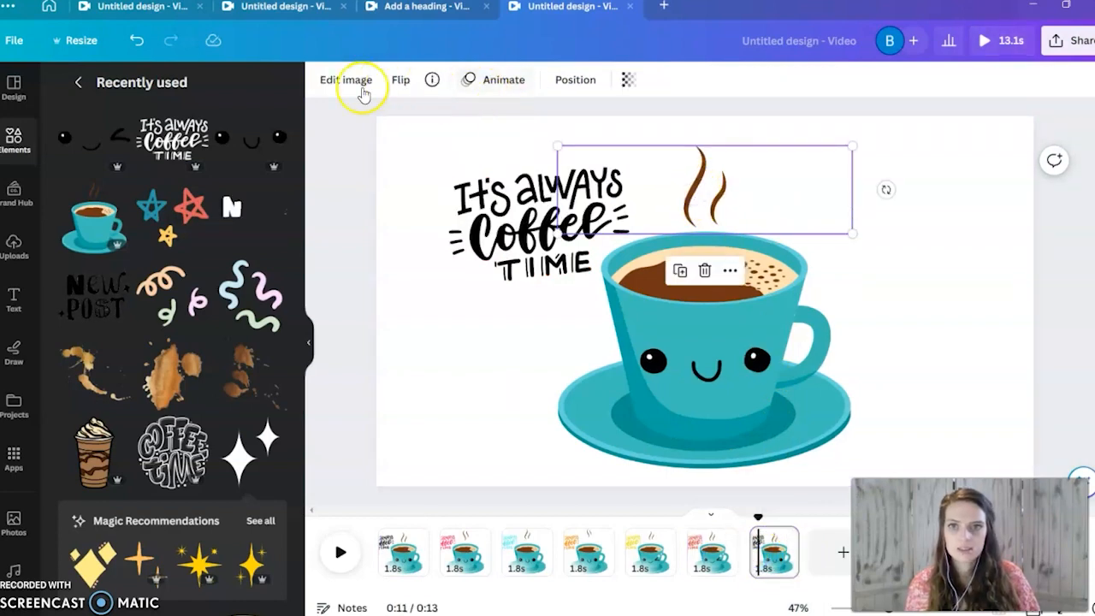
pyautogui.click(399, 82)
pyautogui.click(439, 150)
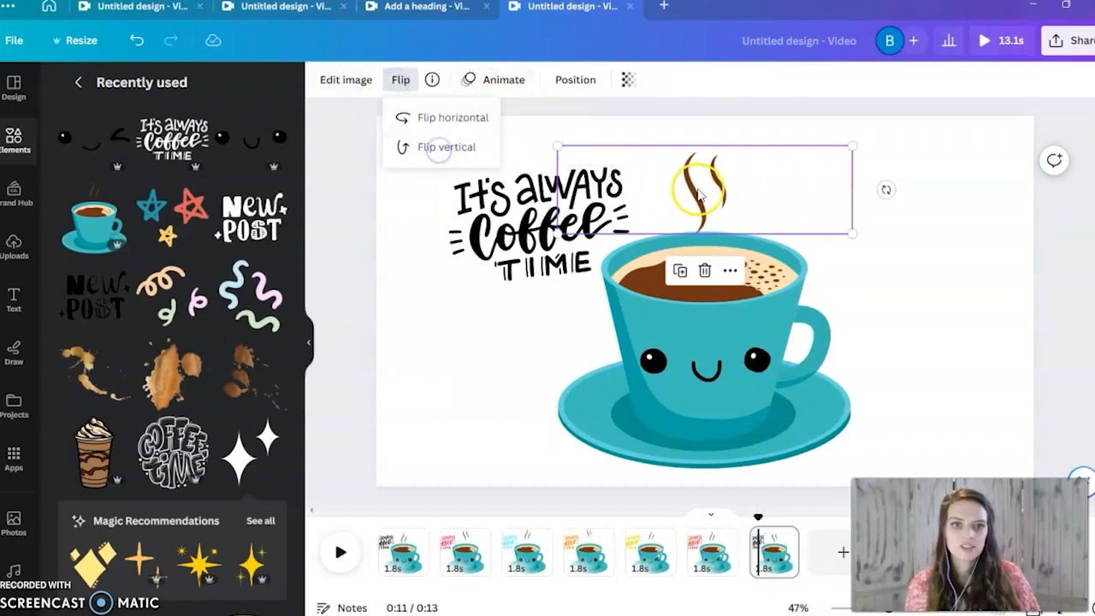
pyautogui.moveTo(697, 183); pyautogui.dragTo(700, 163)
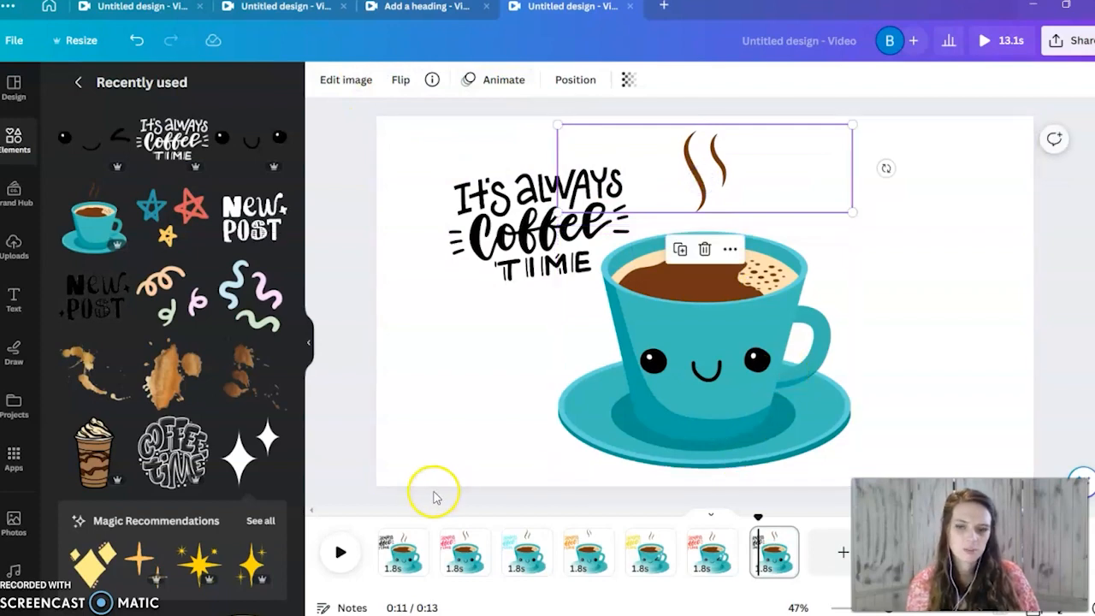
pyautogui.click(401, 553)
pyautogui.click(776, 569)
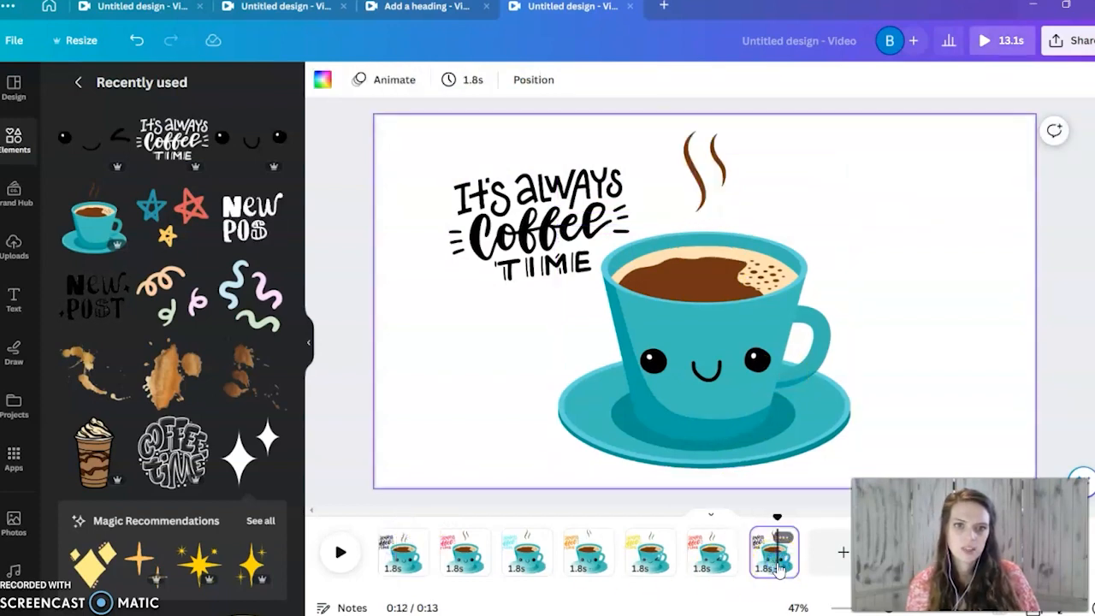
# Step: Recolor the lettering on the seventh page with a custom magenta-purple
pyautogui.click(537, 224)
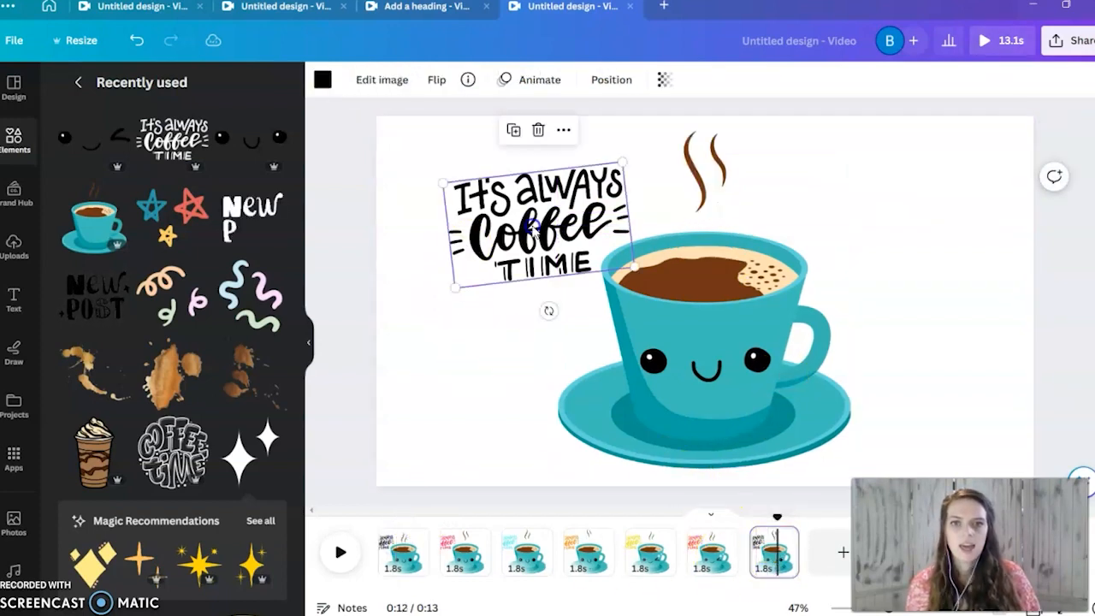
pyautogui.click(323, 79)
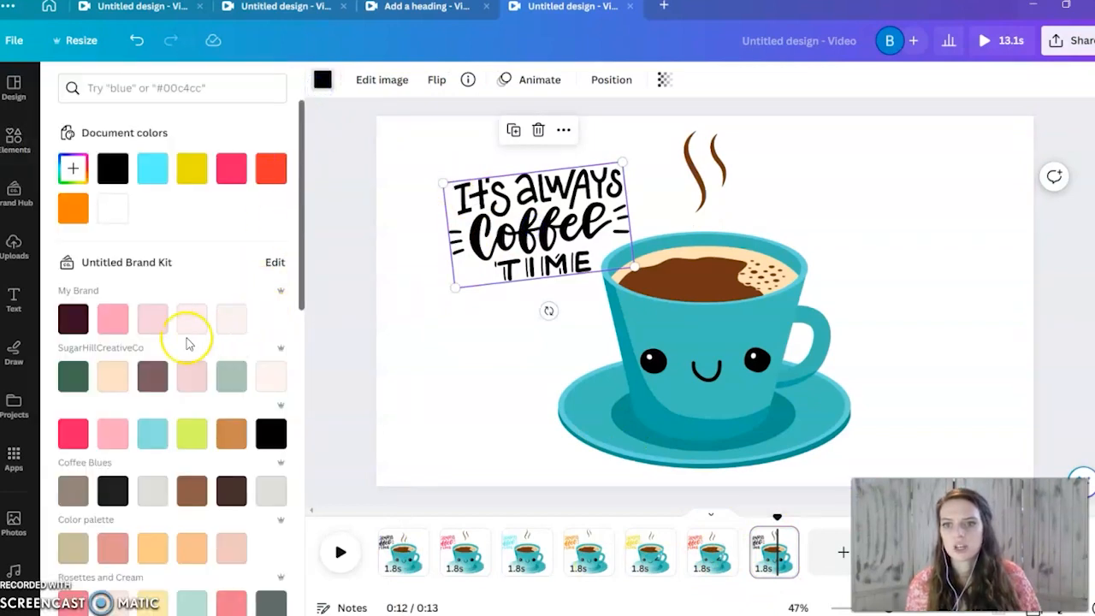
pyautogui.click(73, 168)
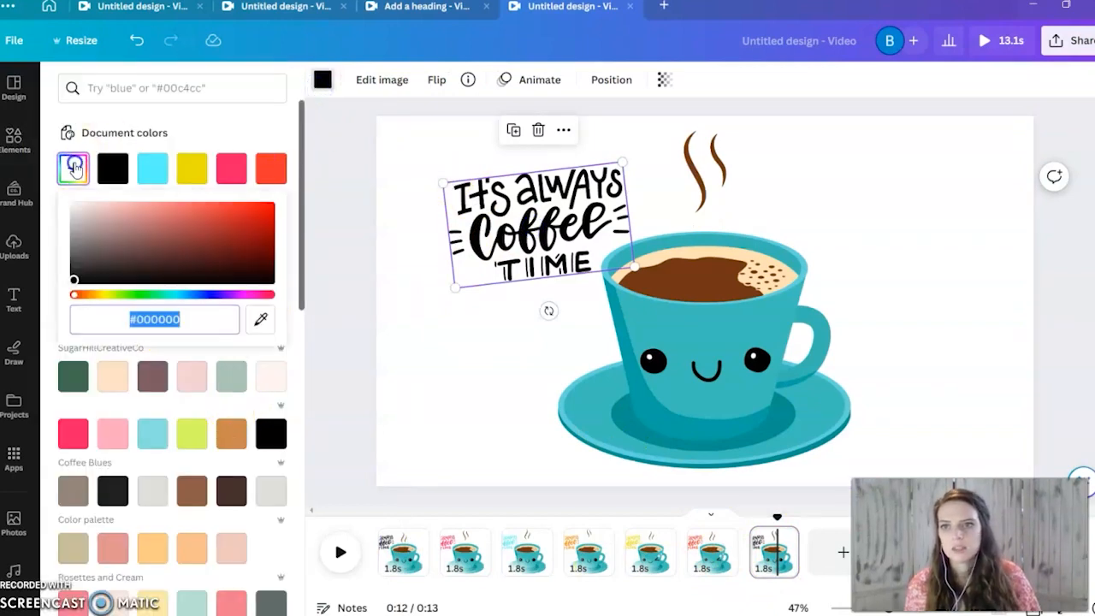
pyautogui.click(239, 294)
pyautogui.click(268, 213)
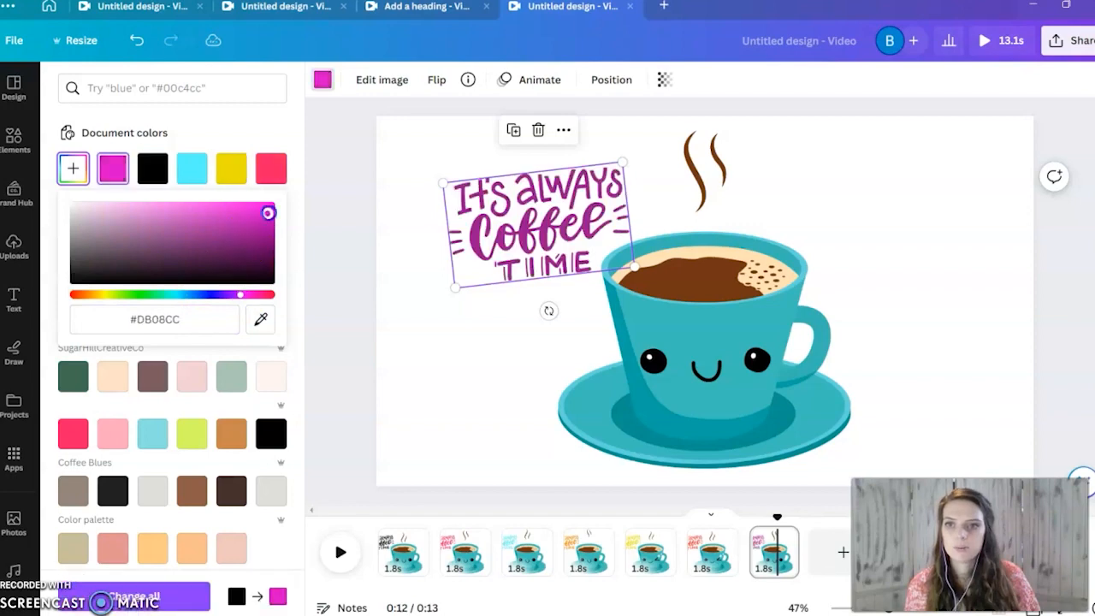
pyautogui.moveTo(285, 220); pyautogui.dragTo(280, 227)
pyautogui.click(443, 339)
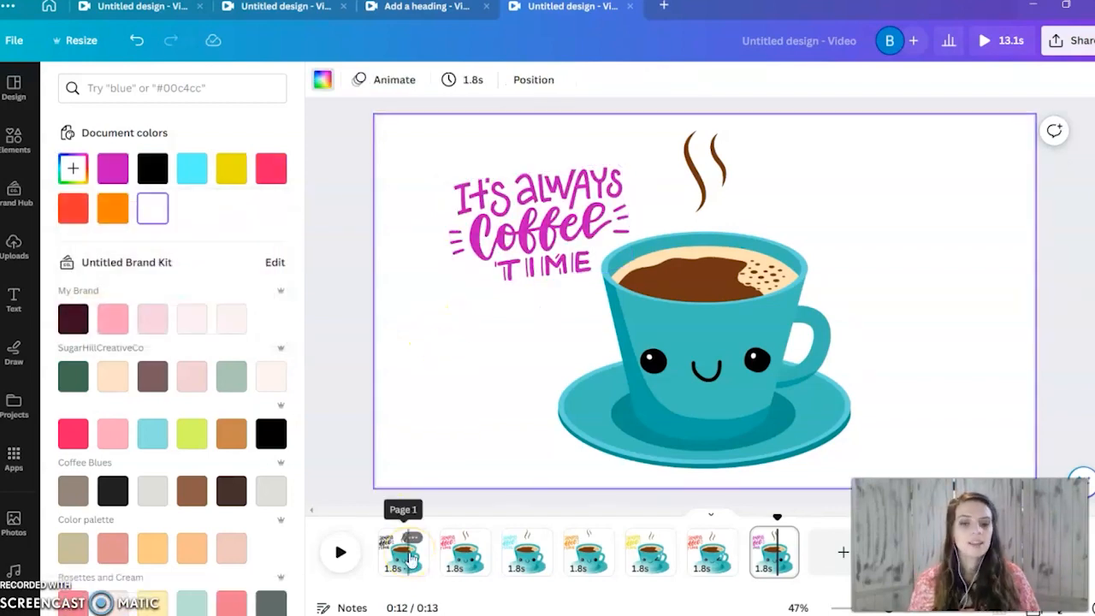
# Step: Play the seven-page video from the first page and watch it in the full preview
pyautogui.click(397, 526)
pyautogui.click(748, 485)
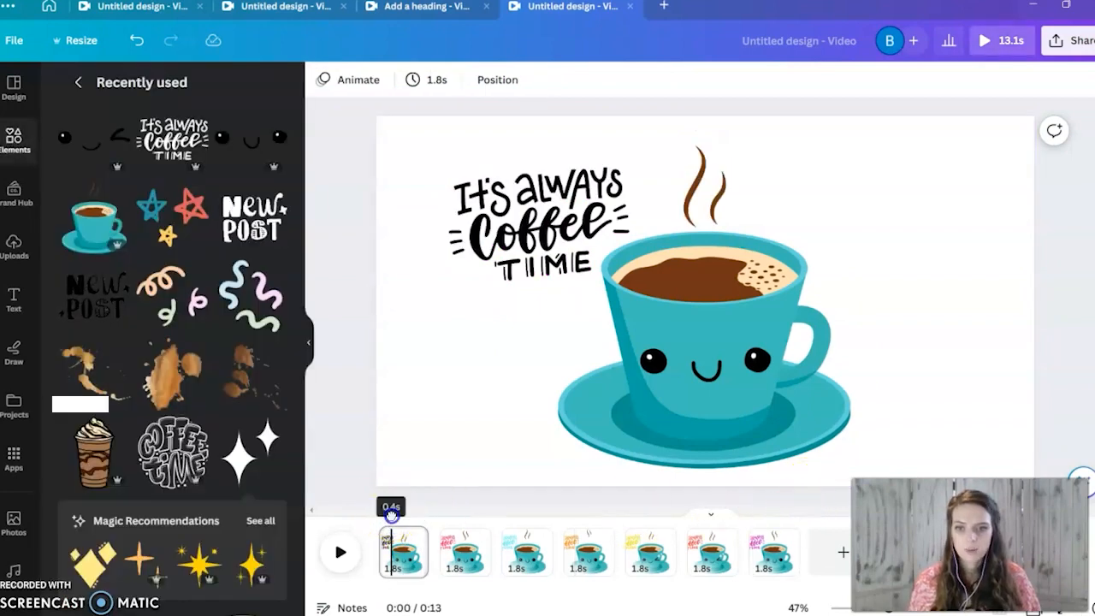
pyautogui.moveTo(377, 519); pyautogui.dragTo(362, 499)
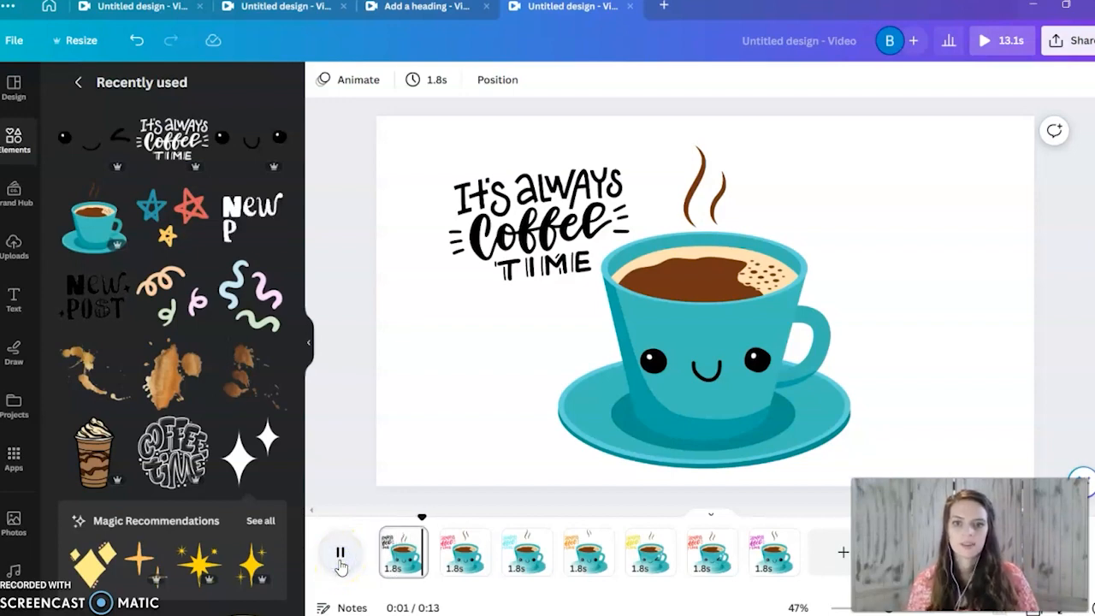
pyautogui.click(340, 556)
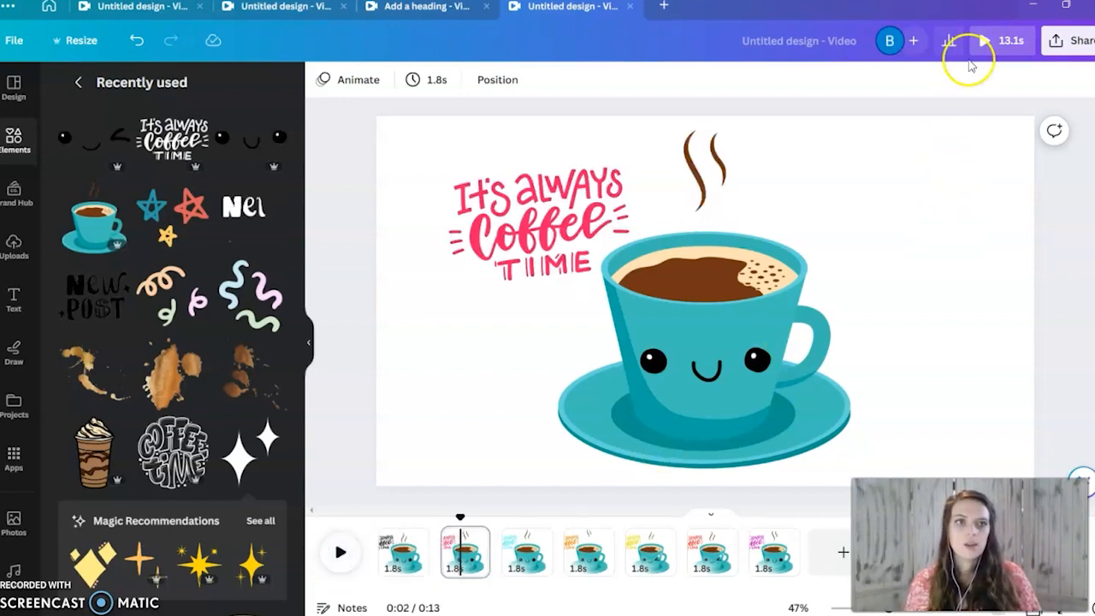
pyautogui.click(983, 41)
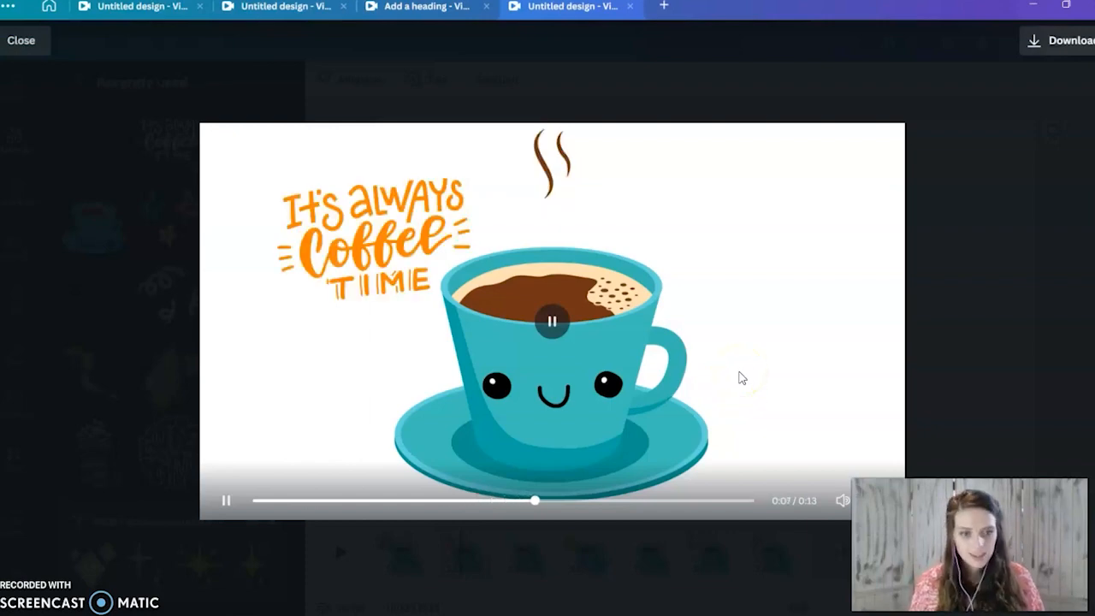
pyautogui.press('Escape')
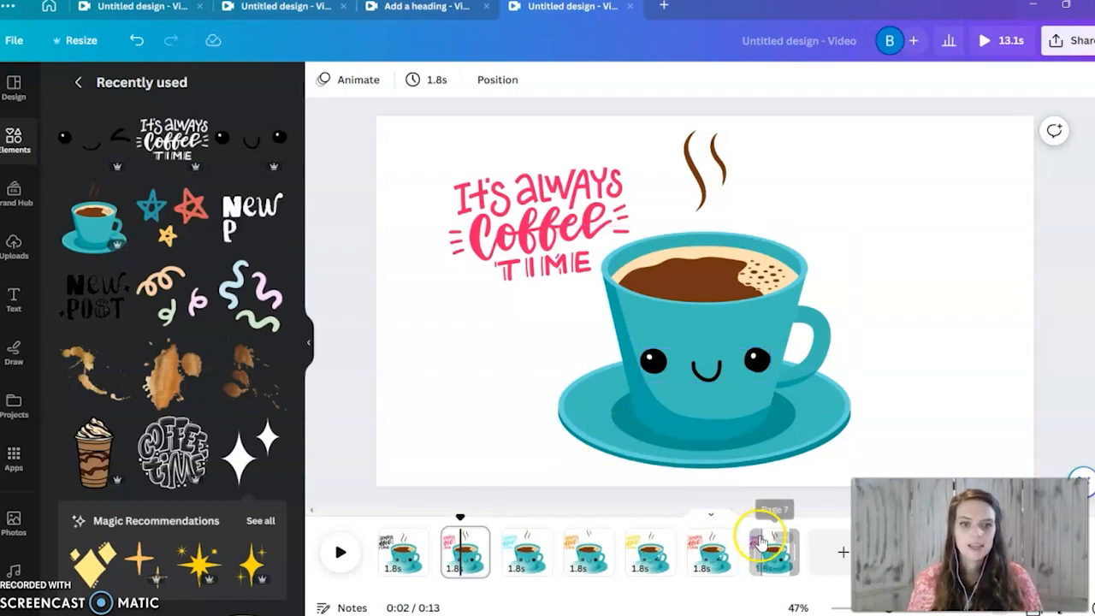
# Step: Set the timing of all seven pages together to 0.2 seconds each
pyautogui.click(769, 563)
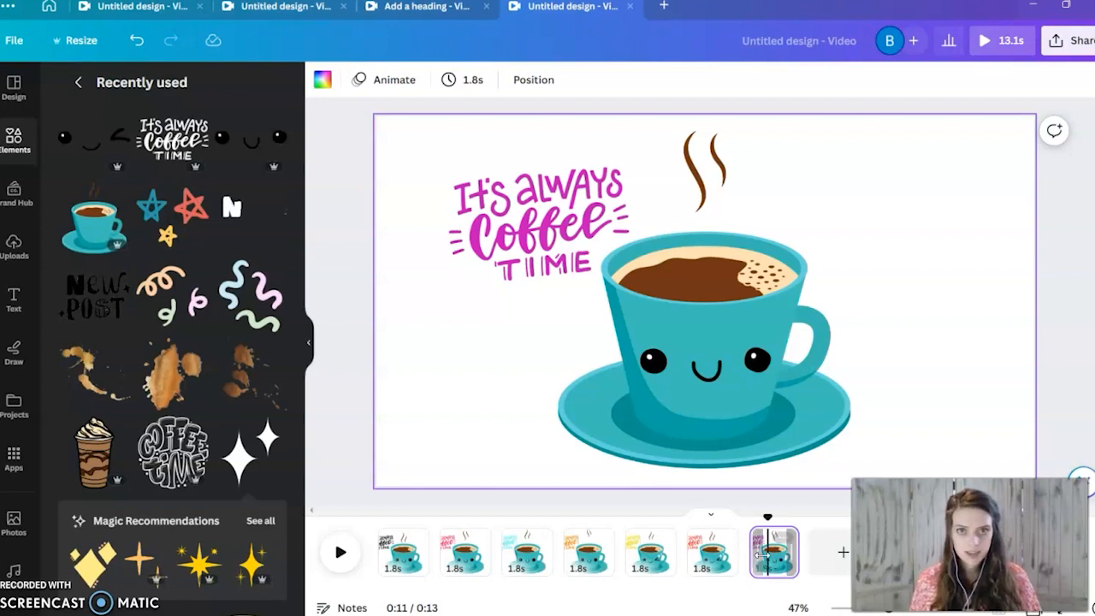
pyautogui.keyDown('shift'); pyautogui.click(413, 559); pyautogui.keyUp('shift')
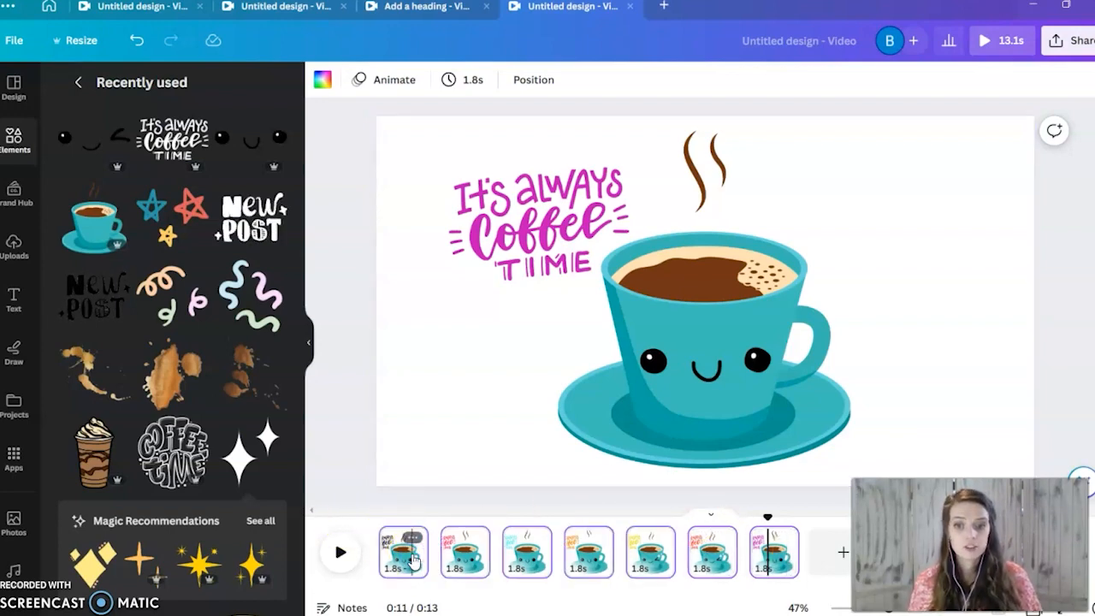
pyautogui.click(473, 81)
pyautogui.click(570, 133)
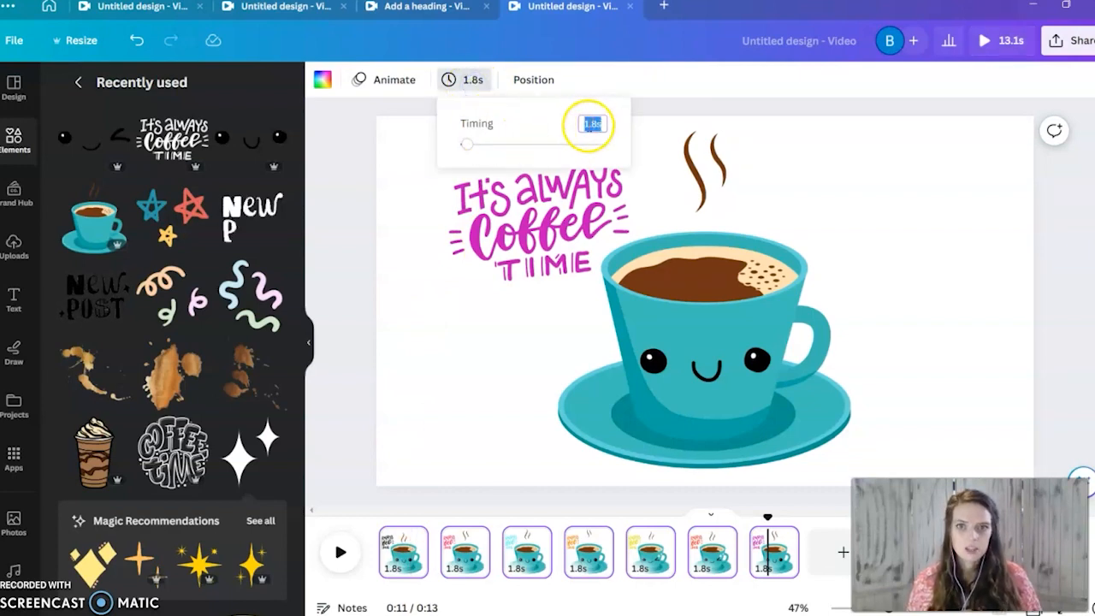
pyautogui.click(468, 147)
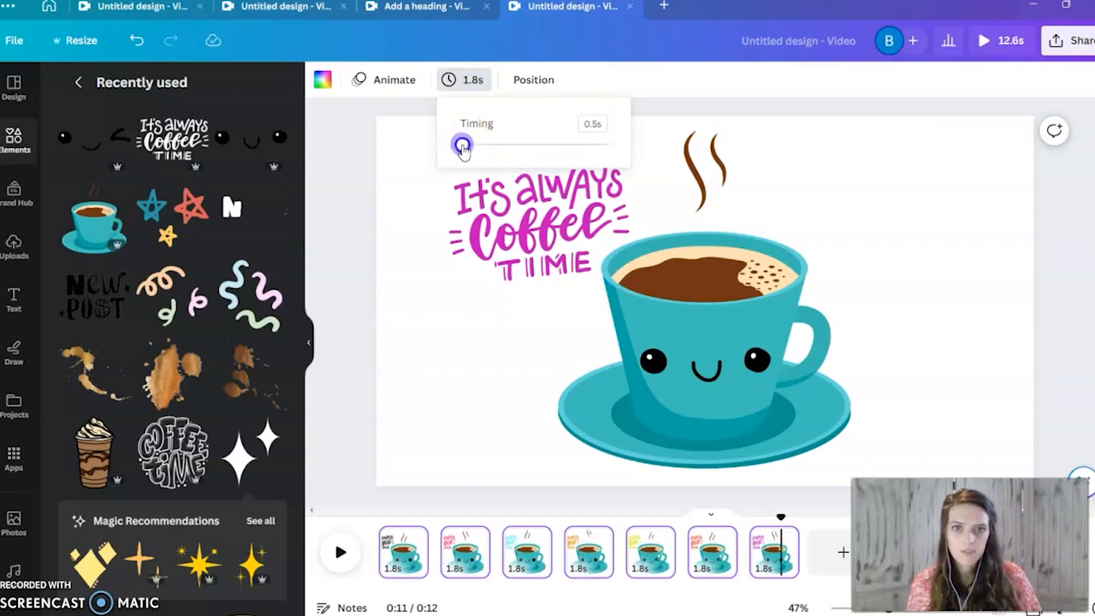
pyautogui.click(462, 147)
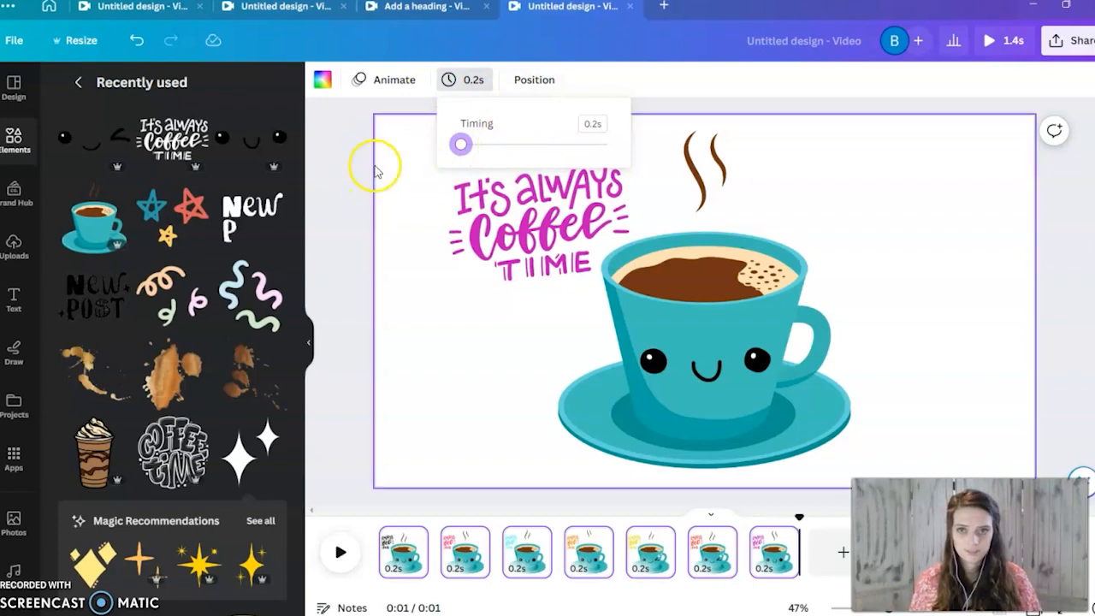
pyautogui.click(345, 134)
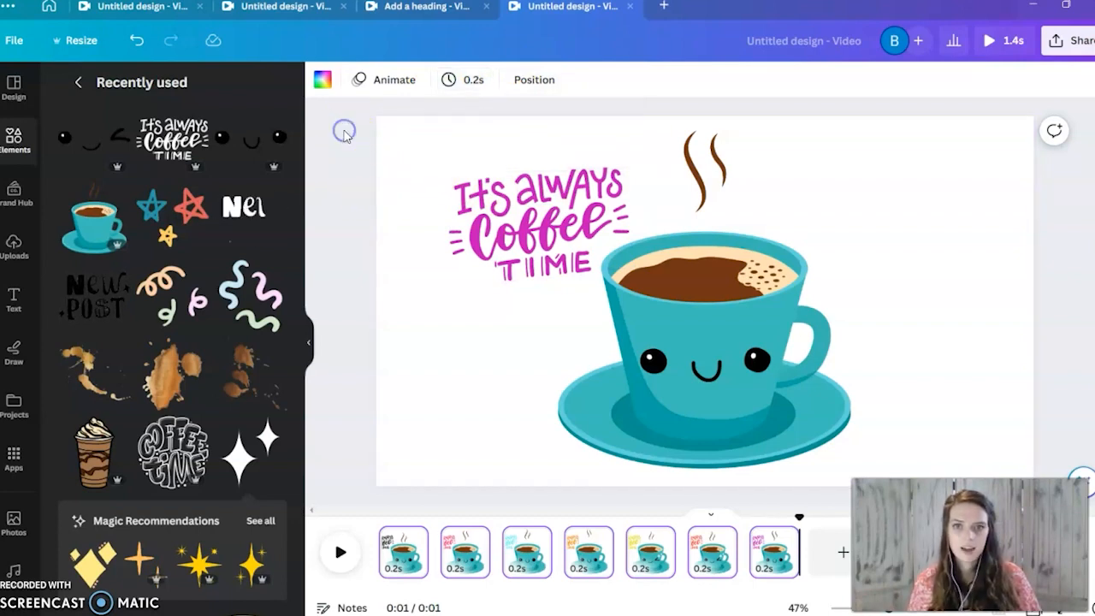
pyautogui.click(431, 130)
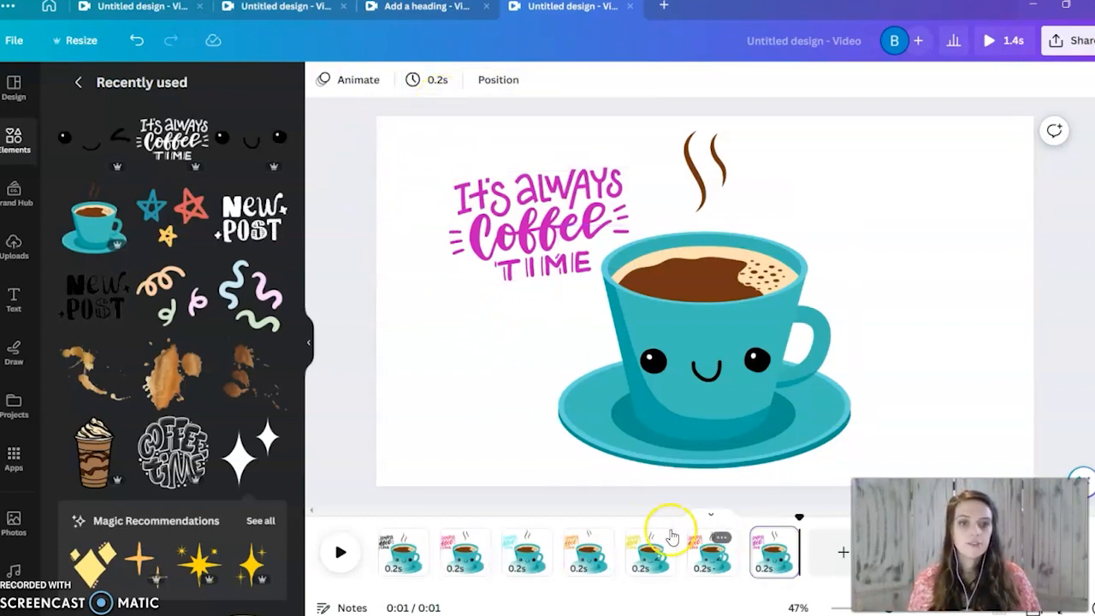
# Step: Check the first page's timing settings and the option for applying the duration to all pages
pyautogui.click(406, 564)
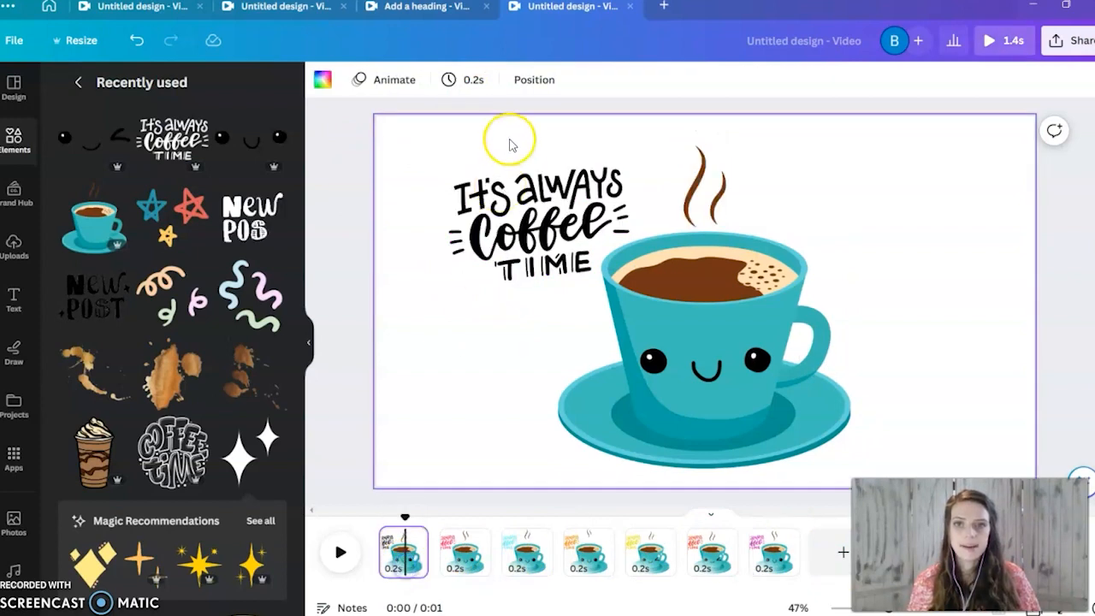
pyautogui.click(471, 79)
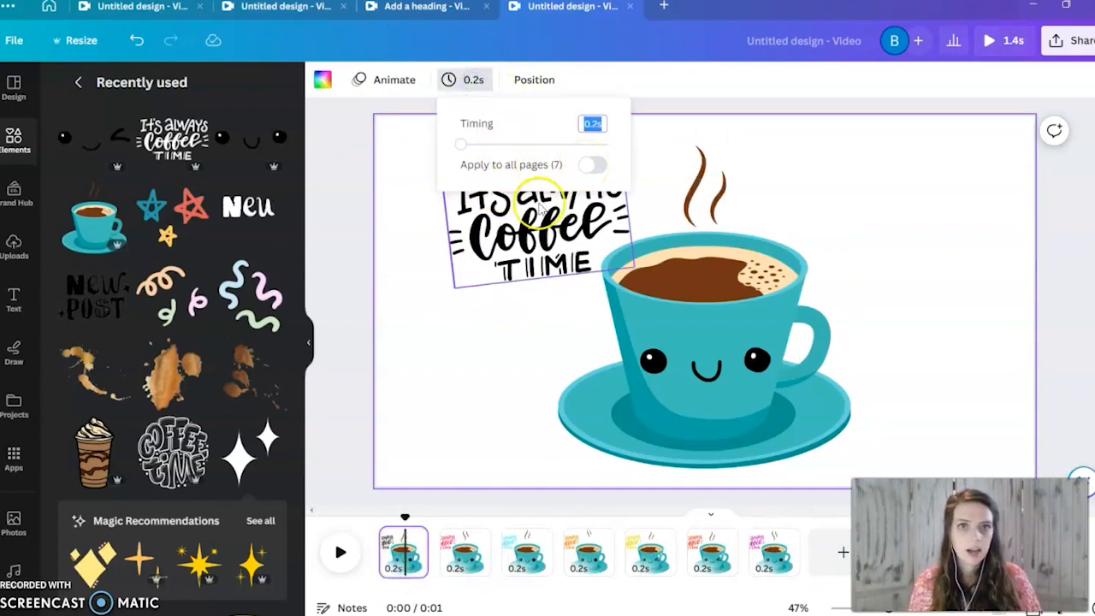
pyautogui.click(351, 171)
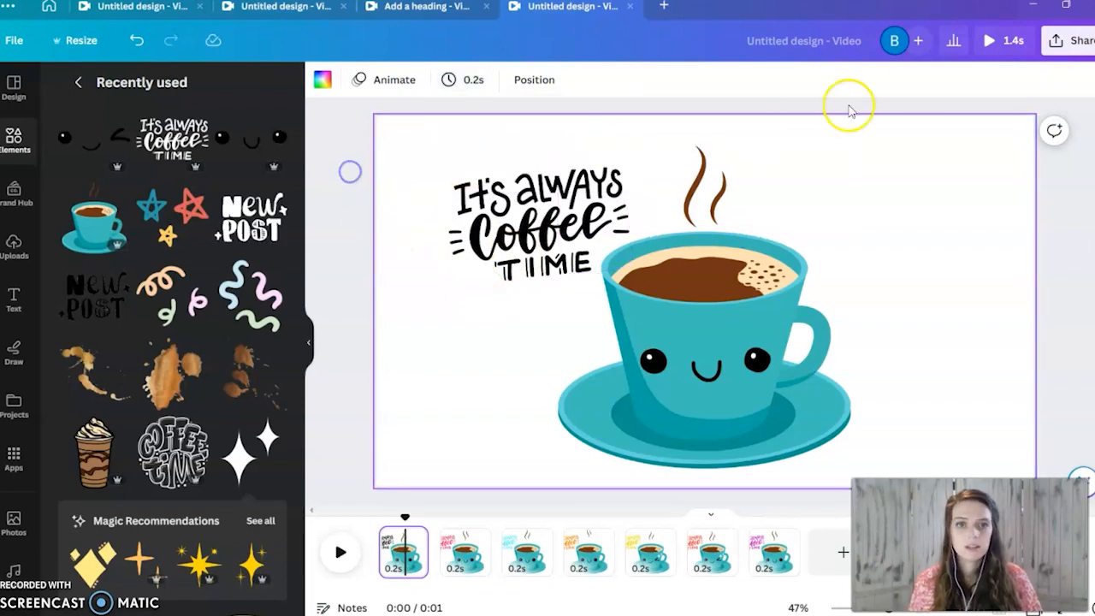
# Step: Watch the shortened animation in the full preview, replay it and return to the editor
pyautogui.click(1004, 43)
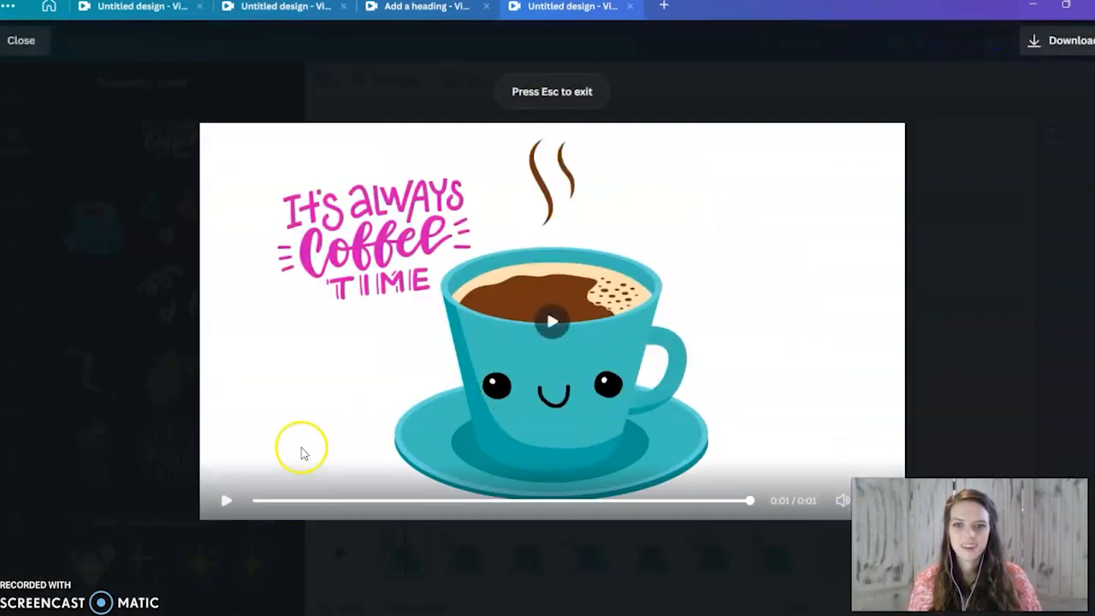
pyautogui.click(225, 503)
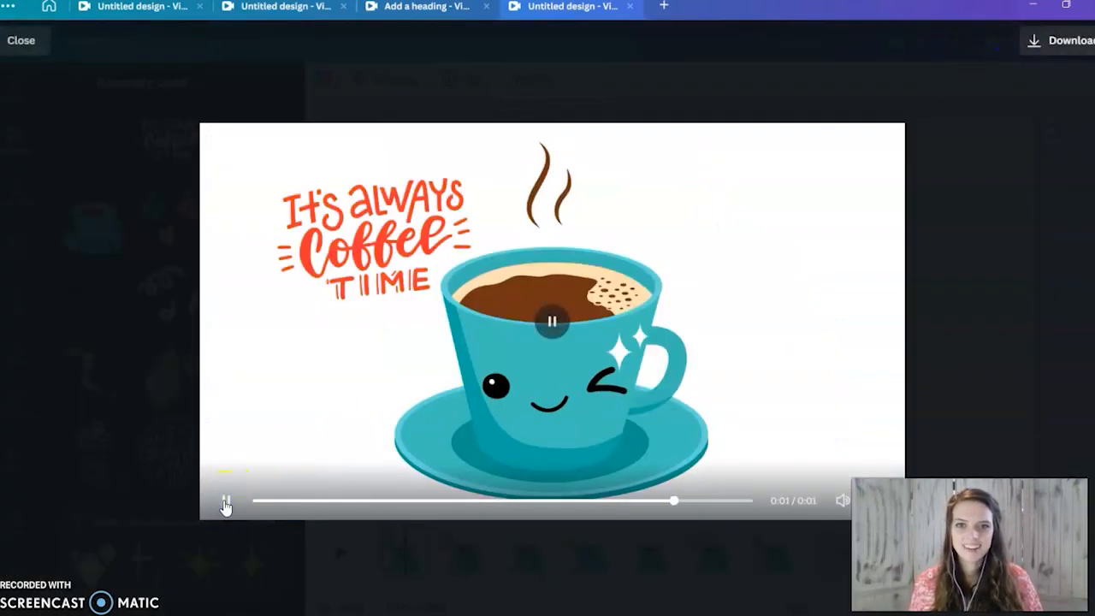
pyautogui.click(225, 503)
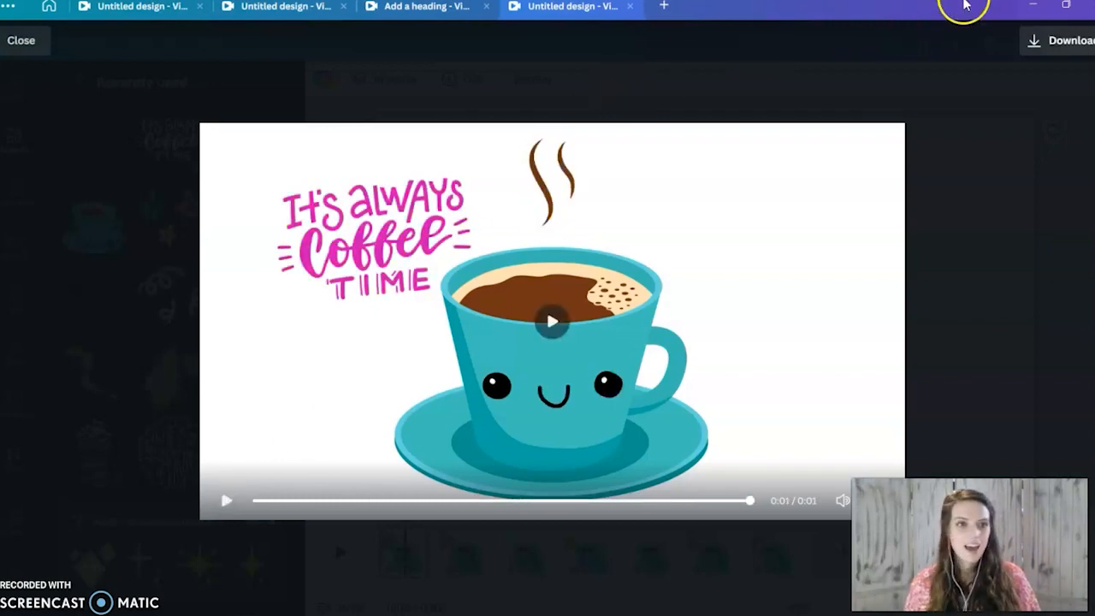
pyautogui.press('Escape')
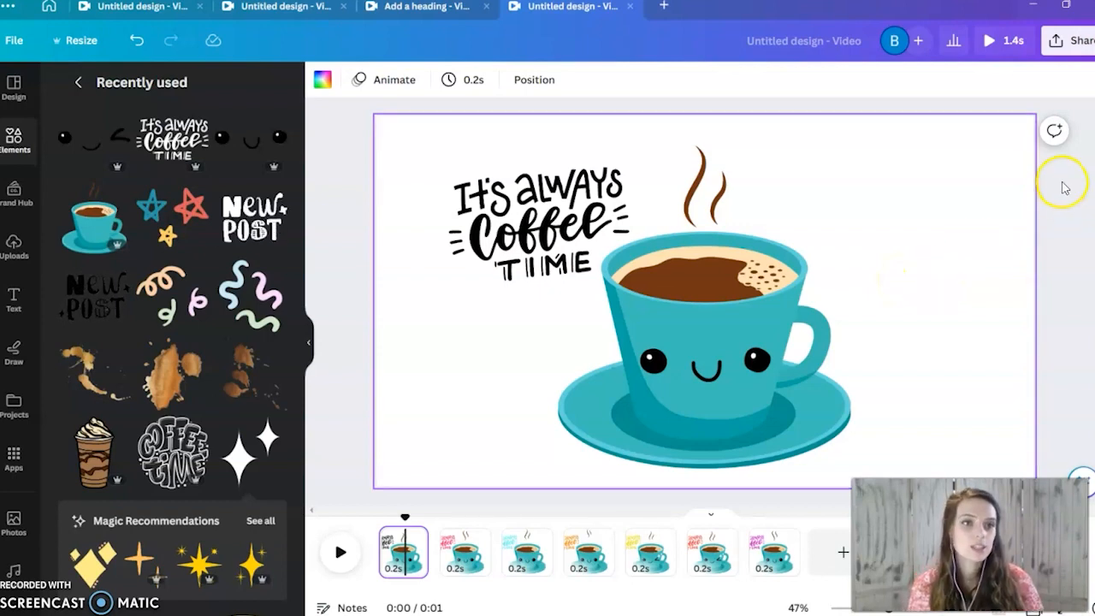
# Step: Download all seven pages of the design as a GIF at 1,920 × 1,080 px
pyautogui.click(1058, 52)
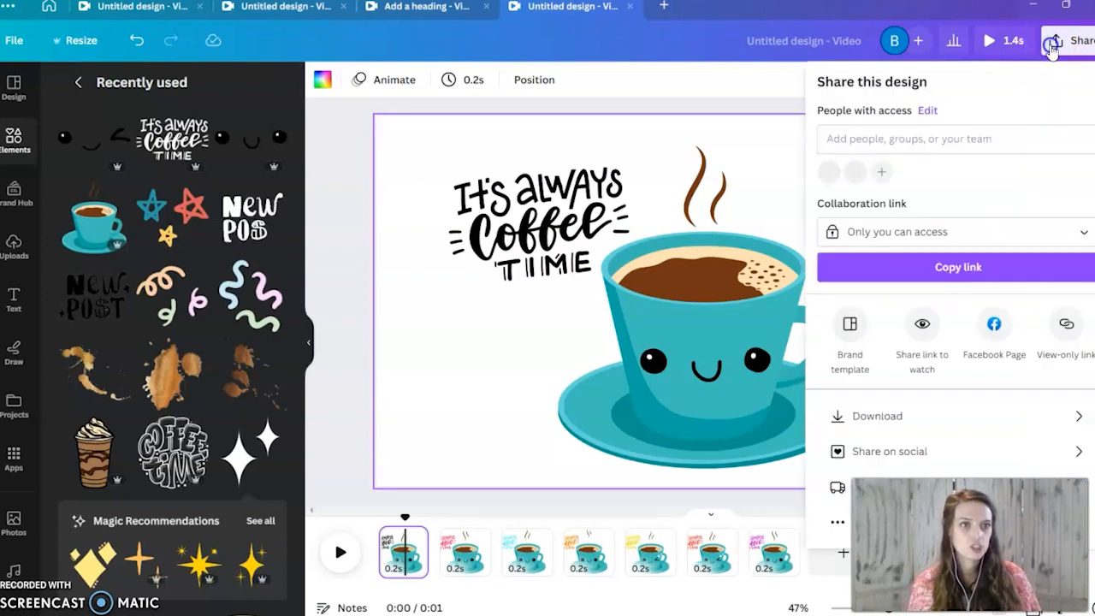
pyautogui.click(877, 416)
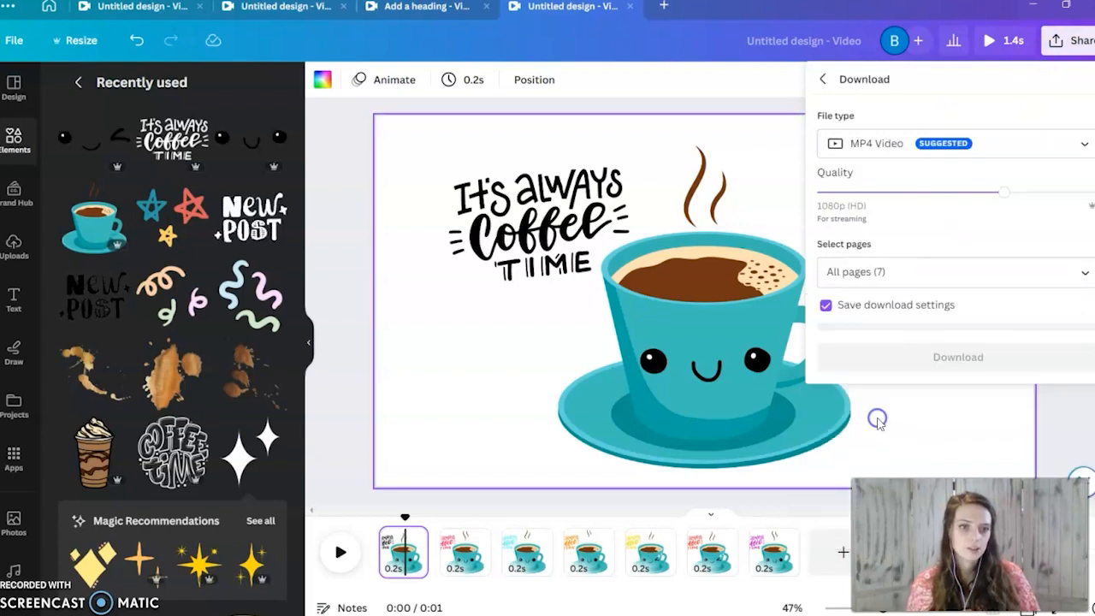
pyautogui.click(921, 141)
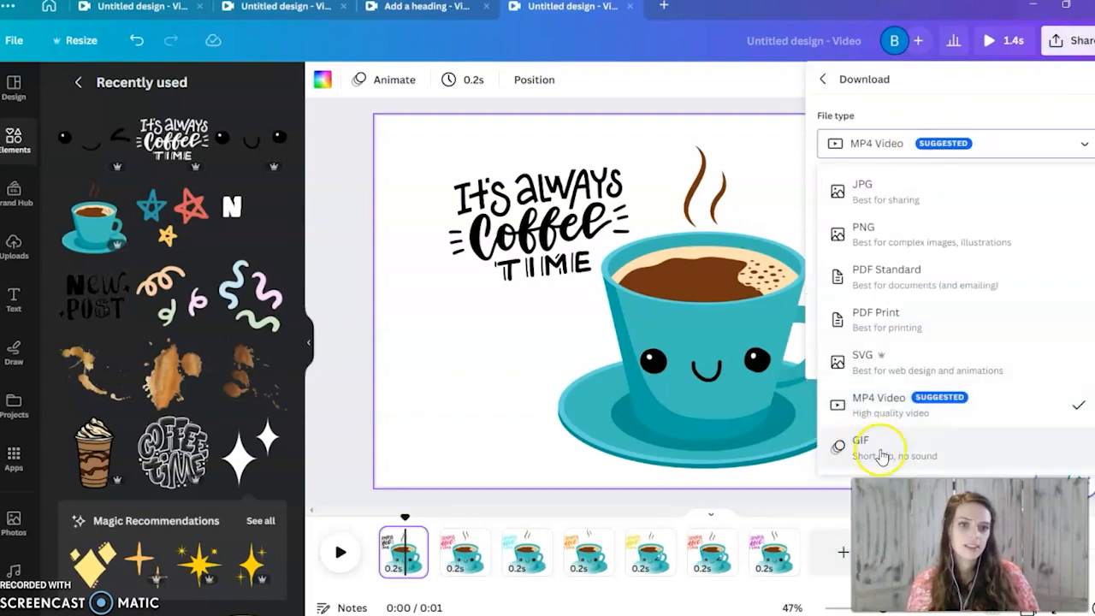
pyautogui.click(860, 445)
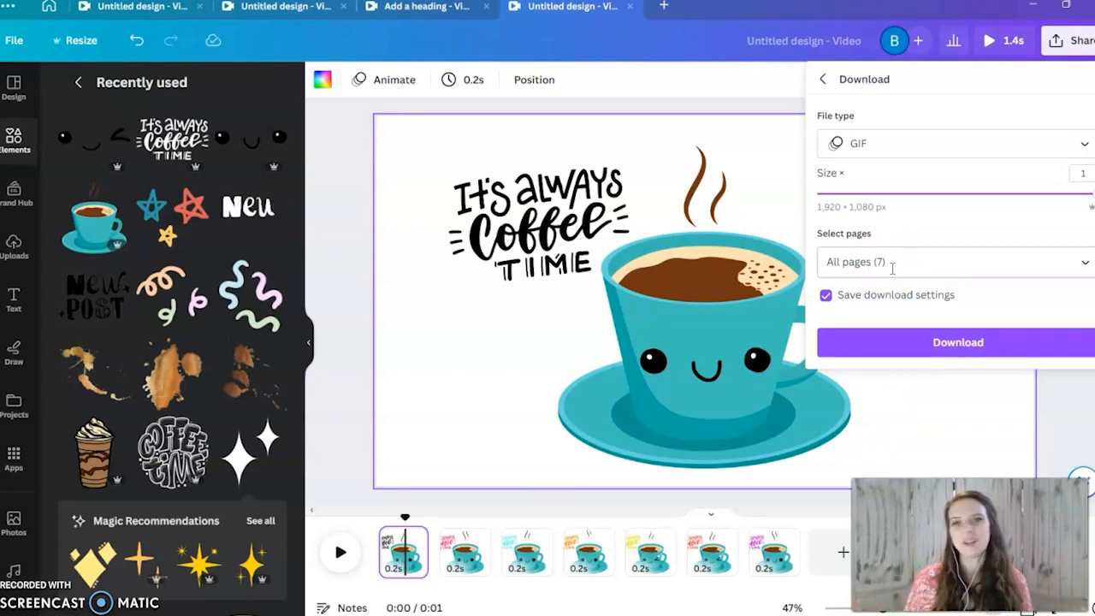
pyautogui.click(951, 342)
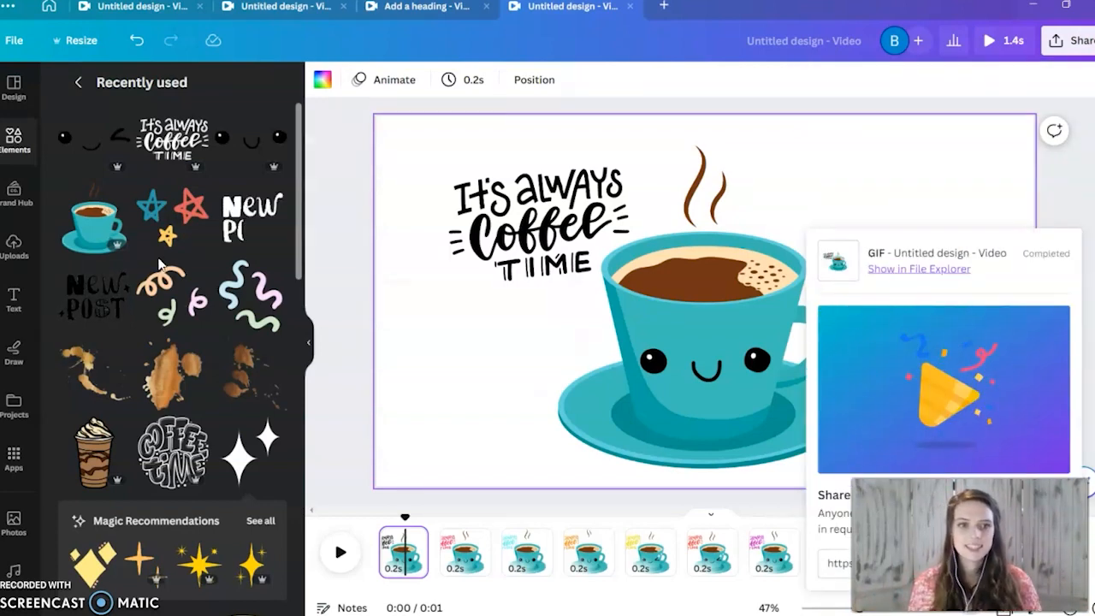
# Step: Switch to the image viewer and watch the finished GIFs "Coffee wink gif.gif" and "Coffee time.gif"
pyautogui.click(83, 609)
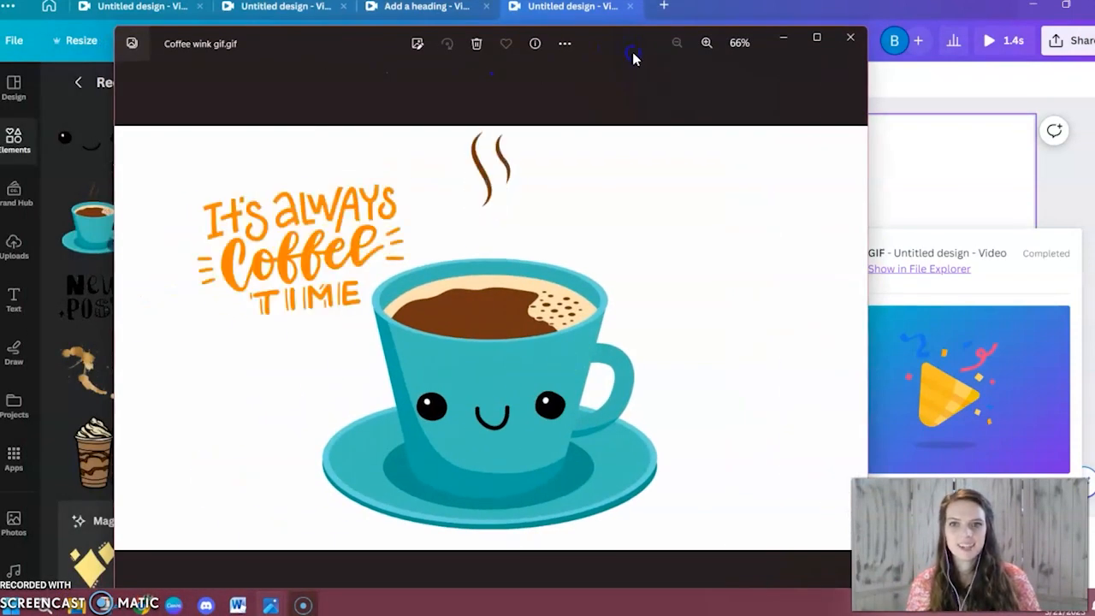
pyautogui.moveTo(631, 49); pyautogui.dragTo(582, 36)
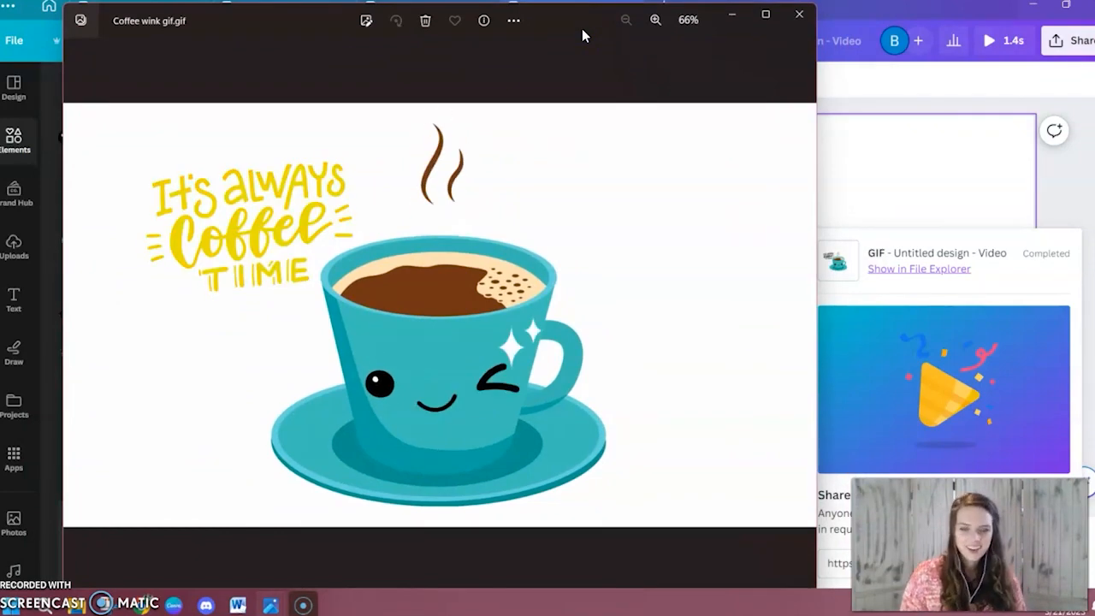
pyautogui.click(655, 37)
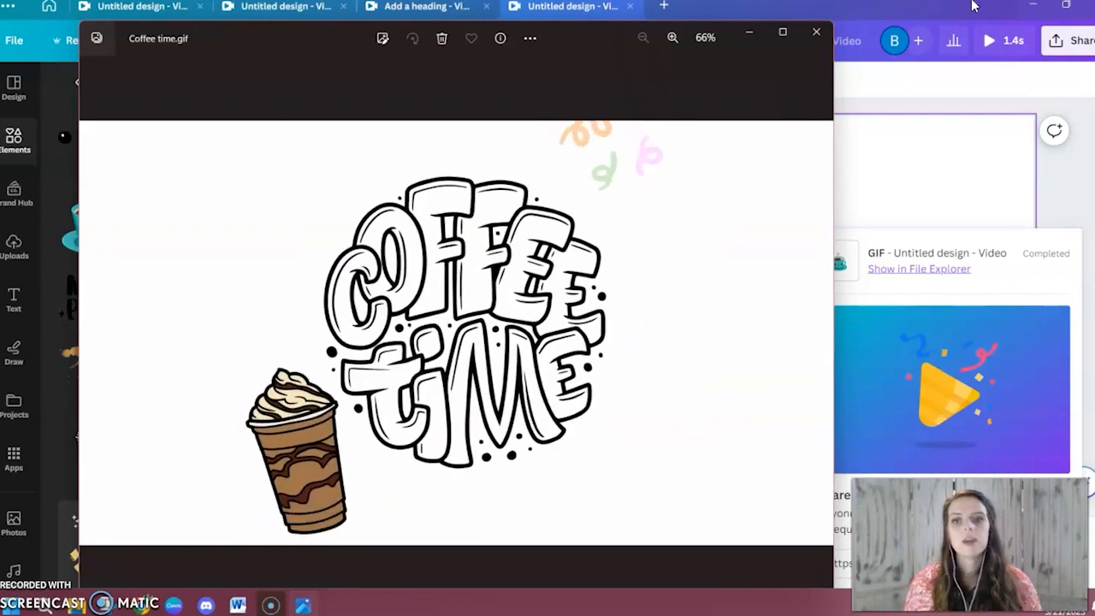
pyautogui.moveTo(250, 33); pyautogui.dragTo(1094, 38)
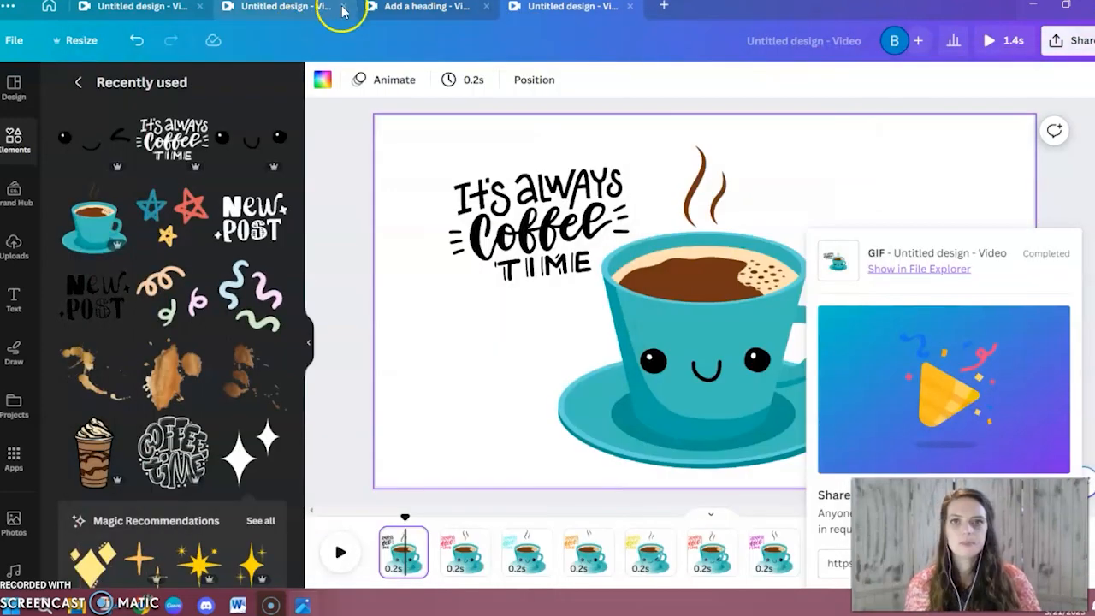
# Step: Create a new blank video design in Canva and add the round "Coffee Time" lettering from the recently used elements
pyautogui.click(658, 12)
pyautogui.click(695, 77)
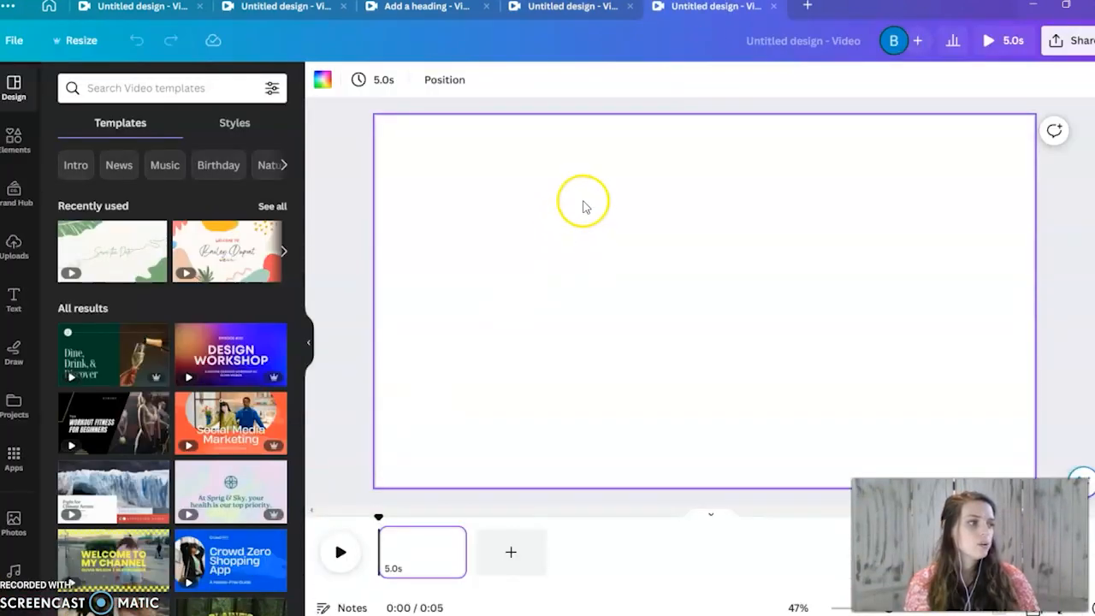
pyautogui.click(15, 141)
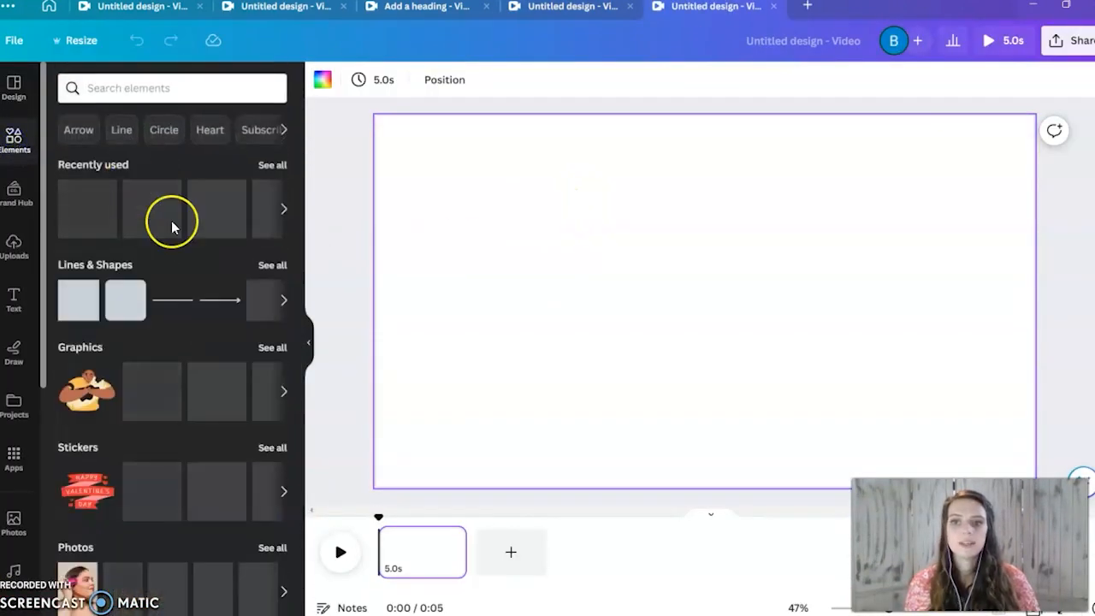
pyautogui.click(263, 169)
pyautogui.click(244, 459)
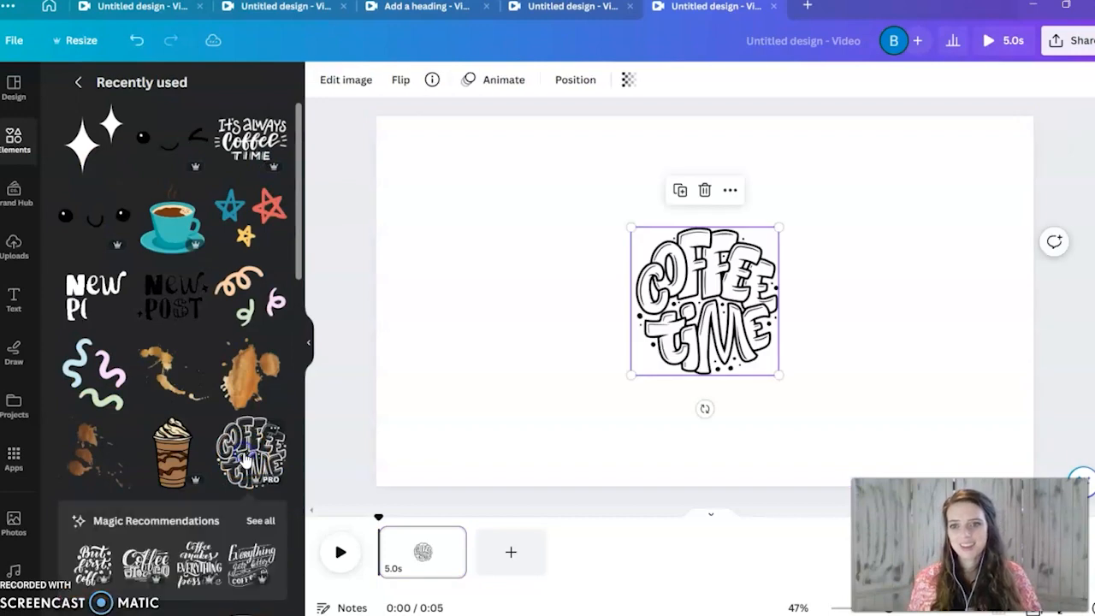
# Step: Enlarge the "Coffee Time" lettering to most of the page height and center it on the page
pyautogui.moveTo(710, 331); pyautogui.dragTo(618, 256)
pyautogui.moveTo(685, 302); pyautogui.dragTo(823, 441)
pyautogui.moveTo(740, 368); pyautogui.dragTo(766, 364)
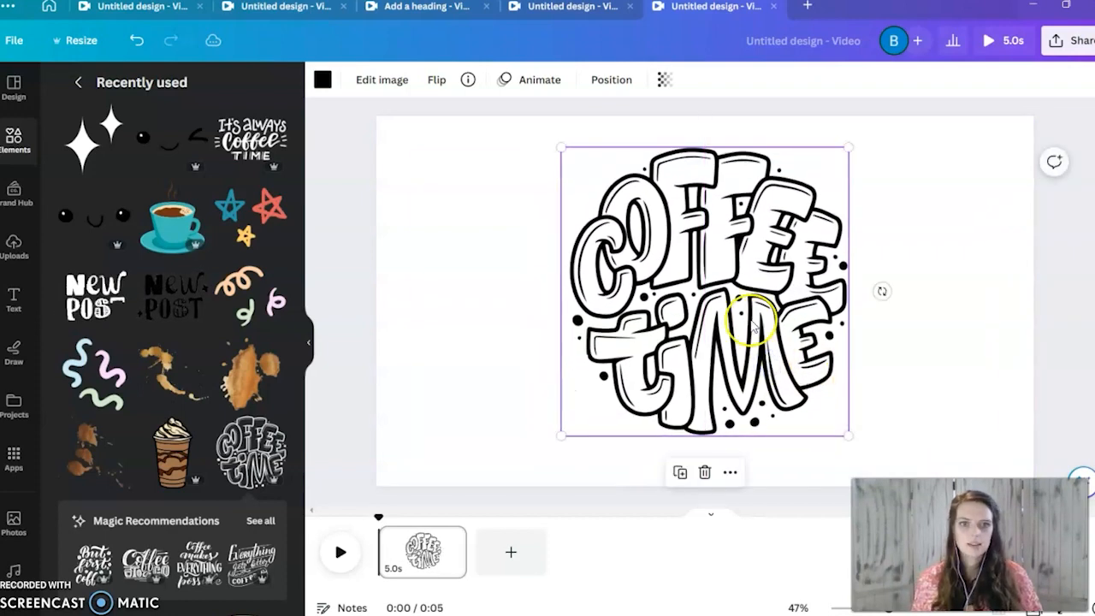
pyautogui.click(867, 325)
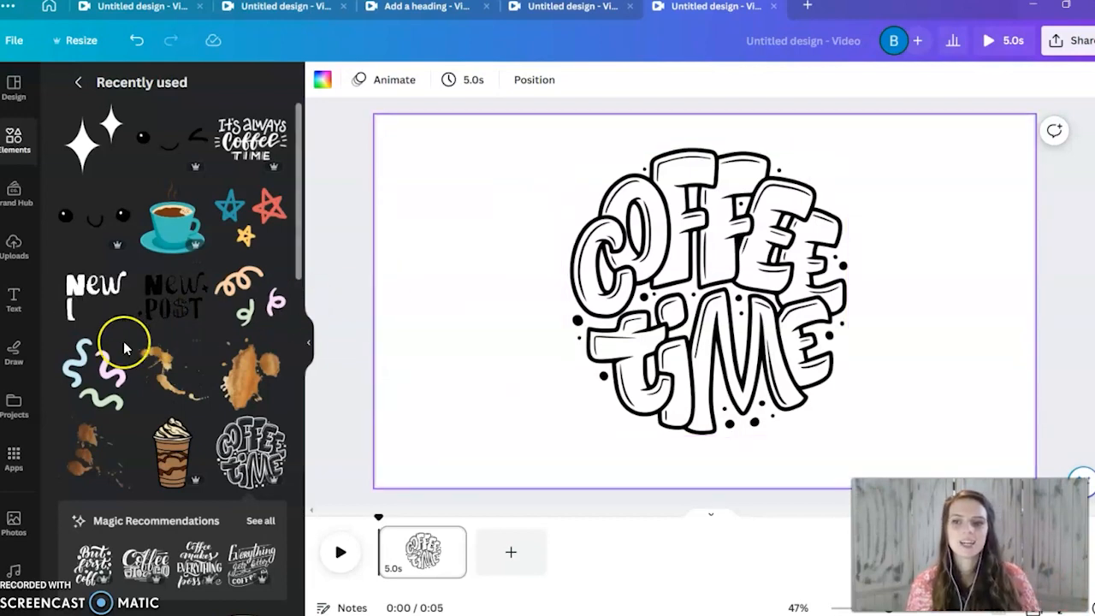
# Step: Add the pastel squiggles at the lettering's upper right and the whipped-cream coffee cup at its lower left, tilted -27°
pyautogui.click(96, 371)
pyautogui.click(171, 564)
pyautogui.moveTo(666, 347)
pyautogui.mouseDown()
pyautogui.moveTo(623, 441)
pyautogui.moveTo(596, 446)
pyautogui.moveTo(630, 464)
pyautogui.mouseUp()
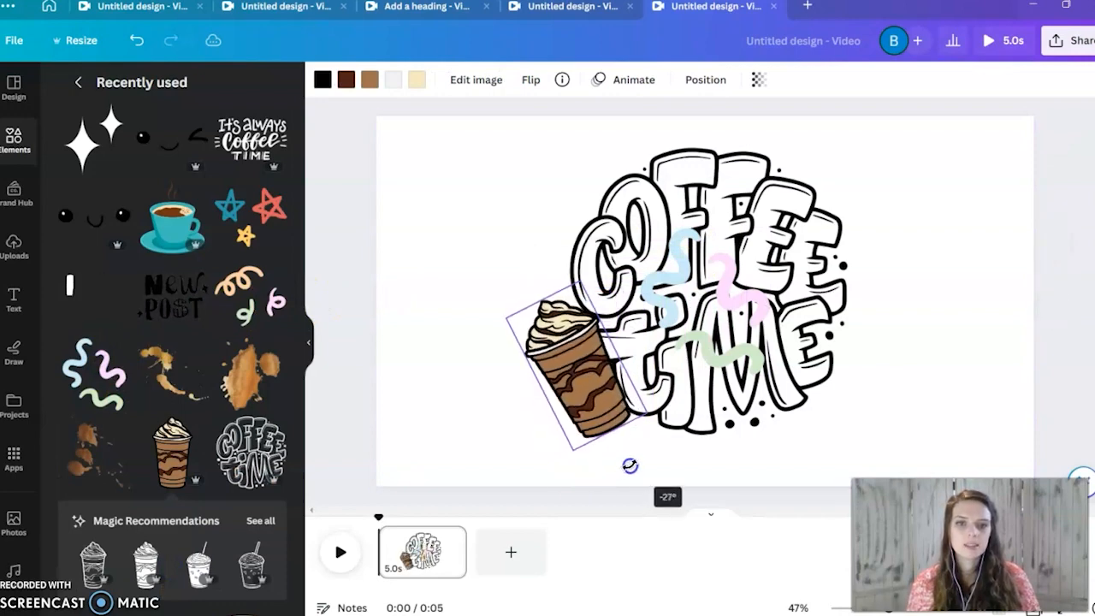
pyautogui.moveTo(692, 328)
pyautogui.mouseDown()
pyautogui.moveTo(891, 232)
pyautogui.moveTo(875, 233)
pyautogui.mouseUp()
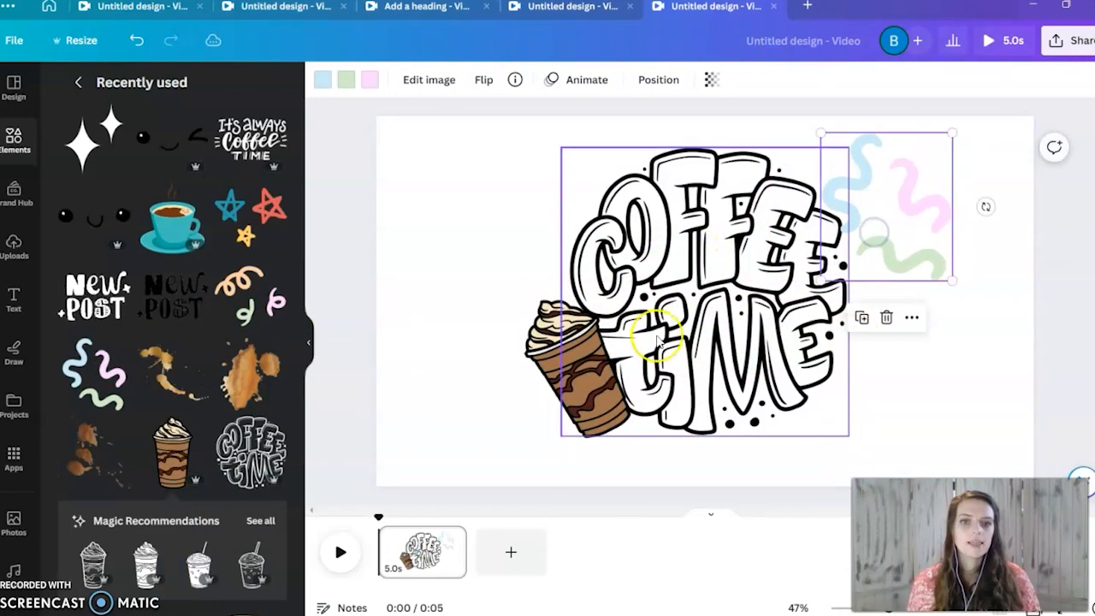
# Step: Duplicate the "Coffee Time" page and delete the pastel squiggles from the first page
pyautogui.click(451, 539)
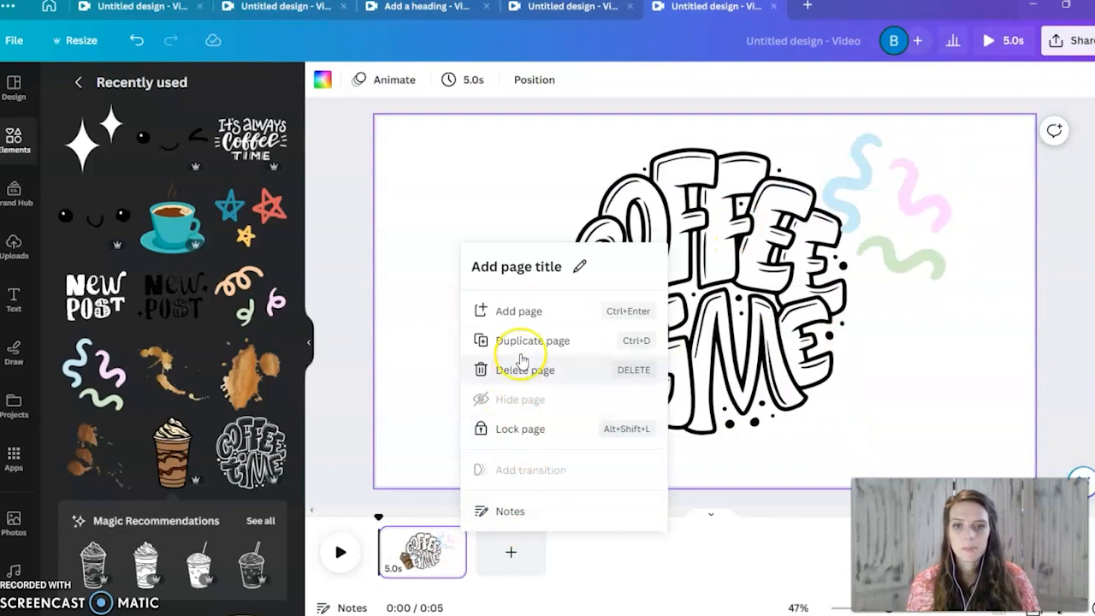
pyautogui.click(518, 345)
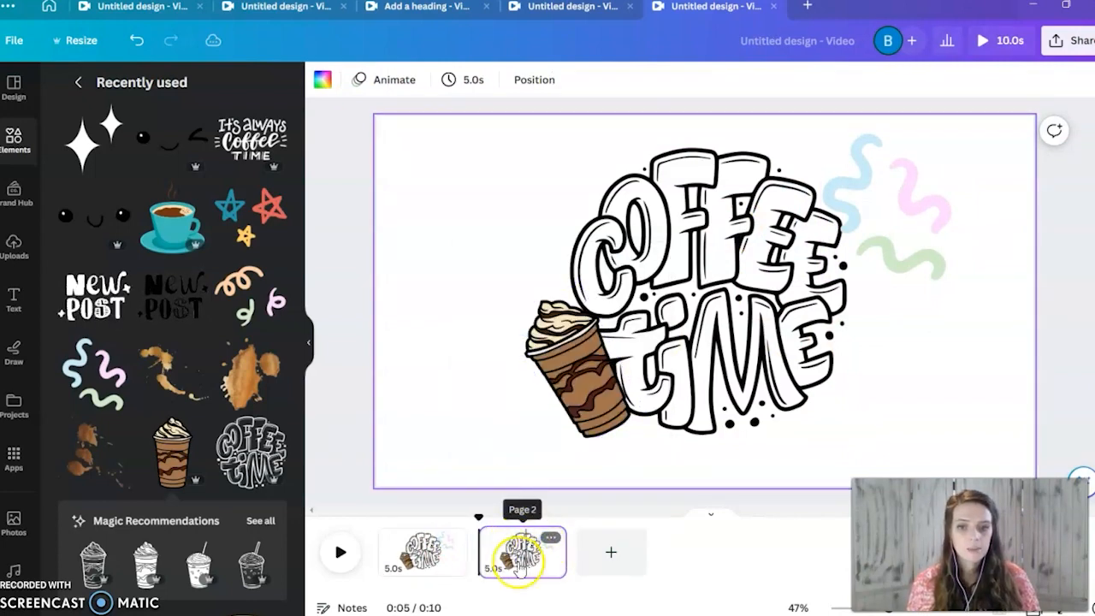
pyautogui.click(407, 552)
pyautogui.click(848, 225)
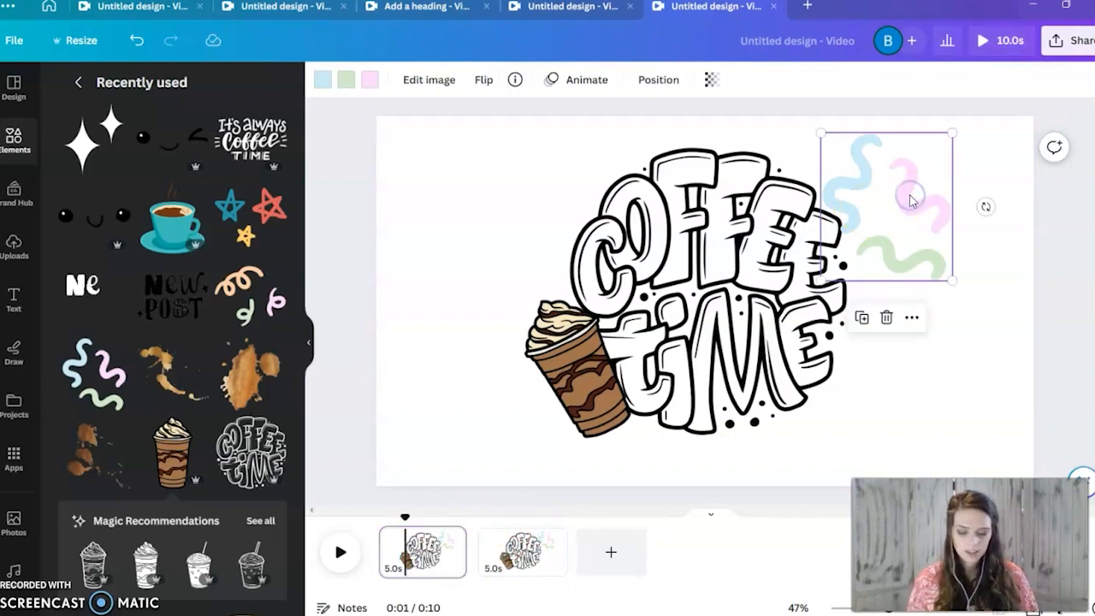
pyautogui.press('Delete')
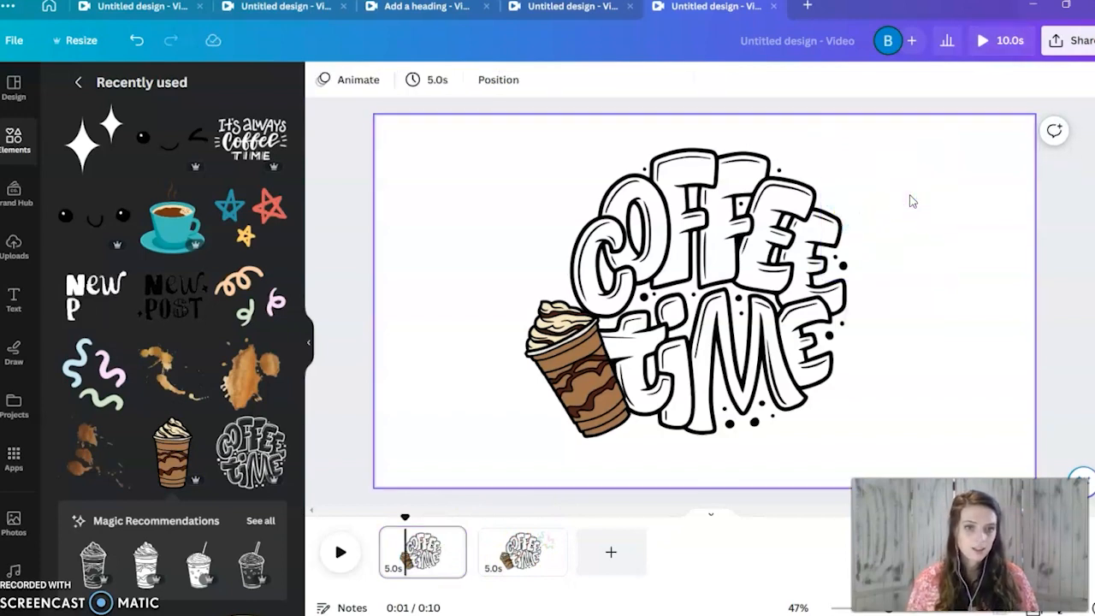
# Step: Duplicate the first page again and delete the coffee cup from the first page, keeping only the lettering
pyautogui.rightClick(452, 543)
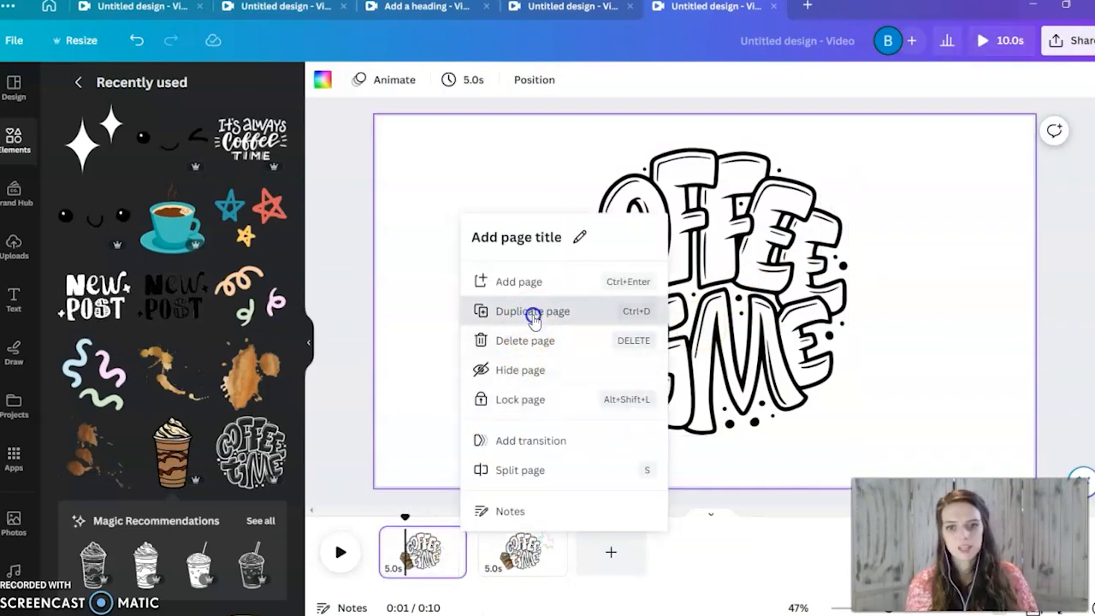
pyautogui.click(533, 311)
pyautogui.click(420, 552)
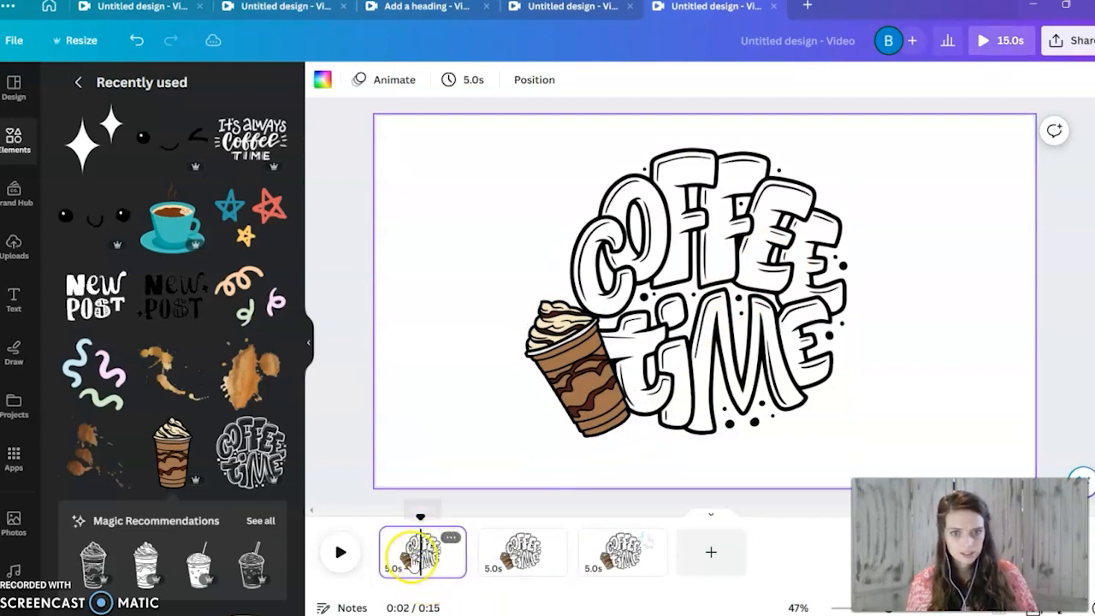
pyautogui.click(556, 378)
pyautogui.press('Delete')
pyautogui.click(547, 499)
# Step: Set the timing of all three pages to 1.0 s and preview the video
pyautogui.click(443, 558)
pyautogui.click(433, 117)
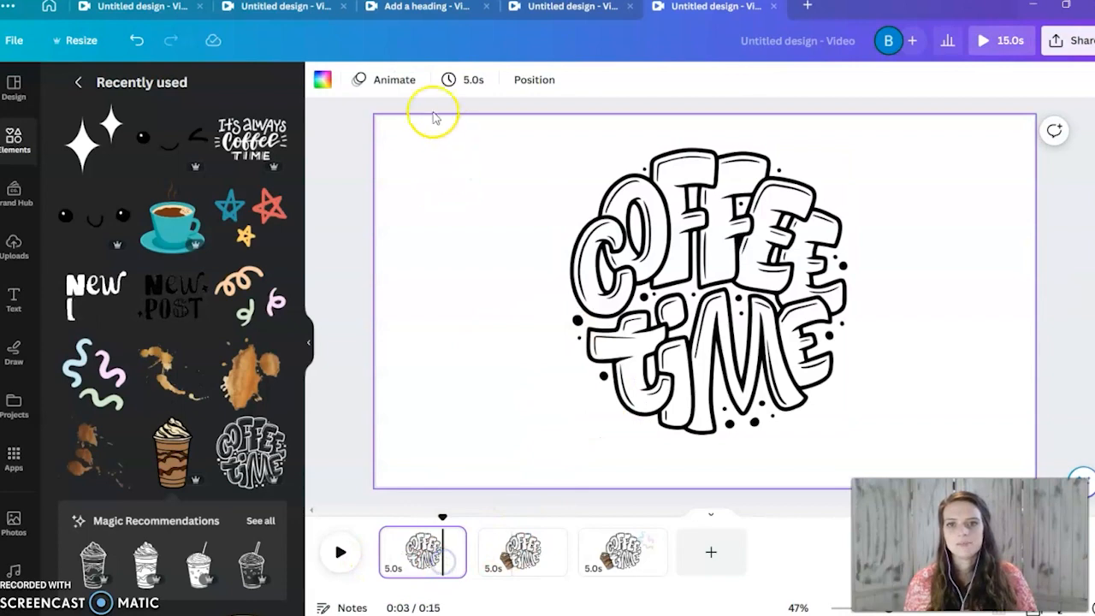
pyautogui.click(462, 80)
pyautogui.click(464, 145)
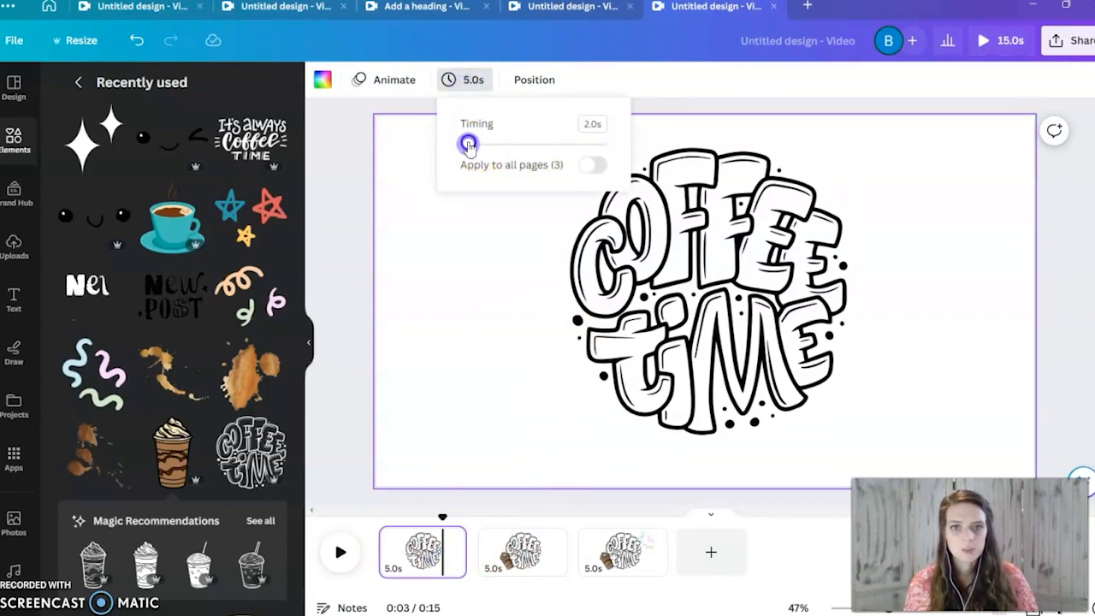
pyautogui.click(1010, 43)
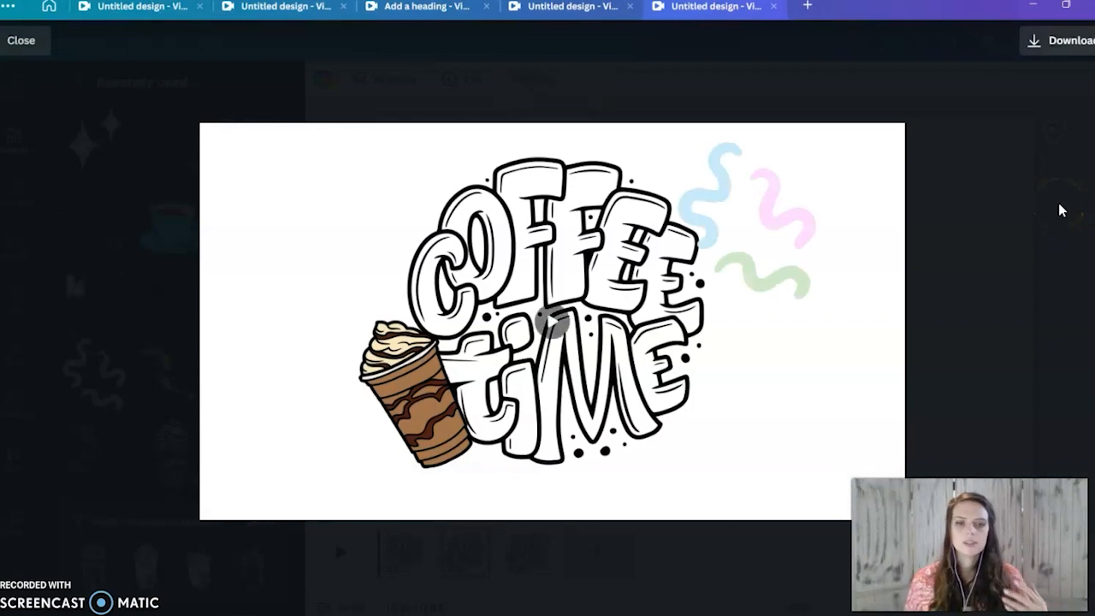
pyautogui.press('Escape')
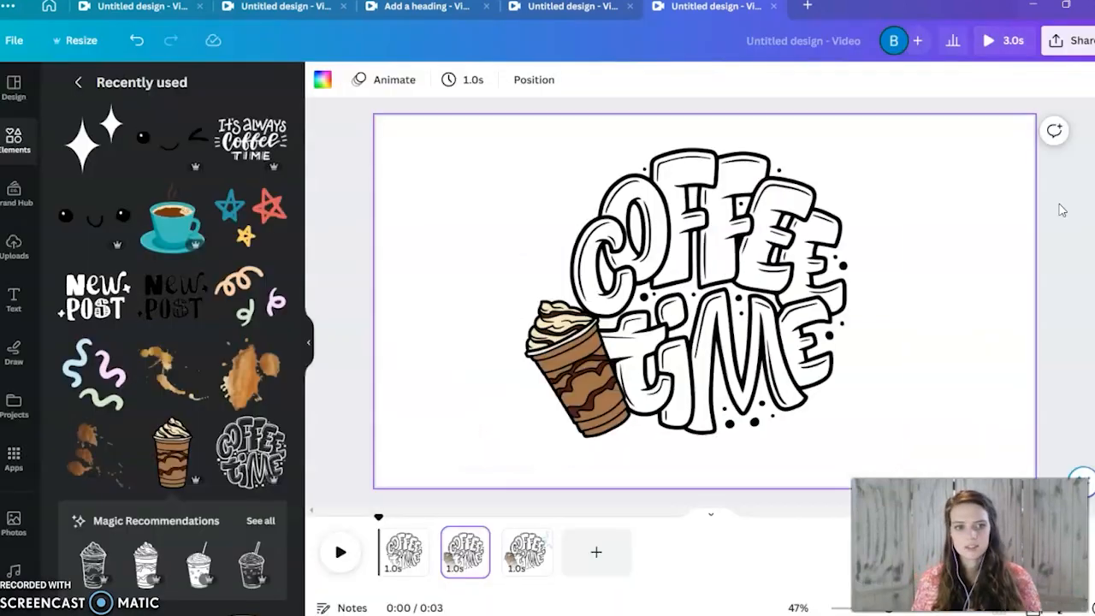
# Step: Try shrinking the "Coffee Time" lettering on the second and third pages, leaving it slightly reduced on the third
pyautogui.click(911, 216)
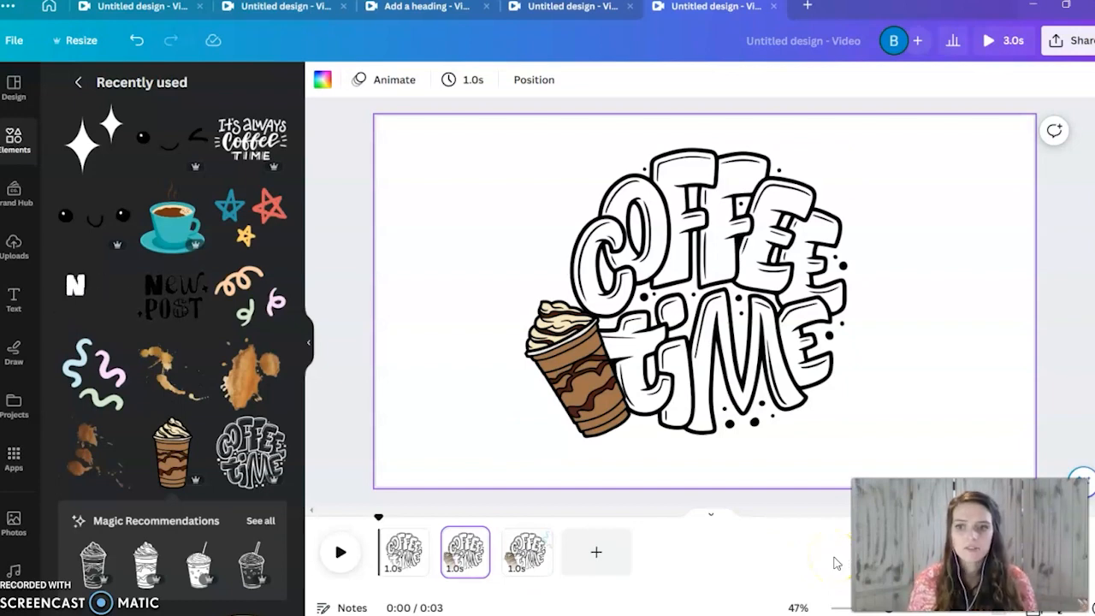
pyautogui.click(689, 213)
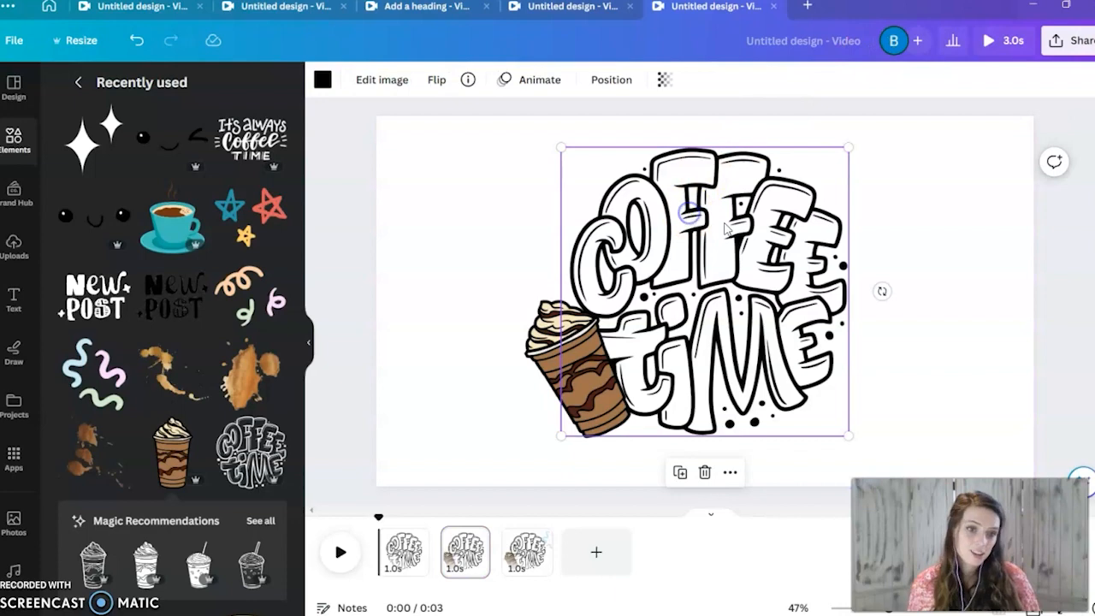
pyautogui.moveTo(846, 433); pyautogui.dragTo(792, 378)
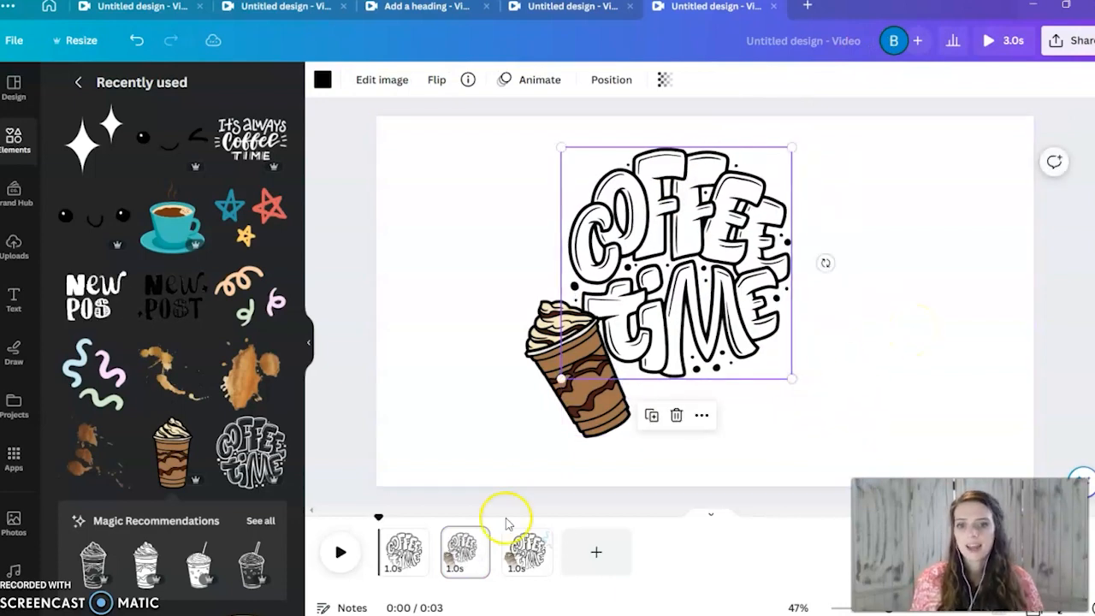
pyautogui.click(527, 554)
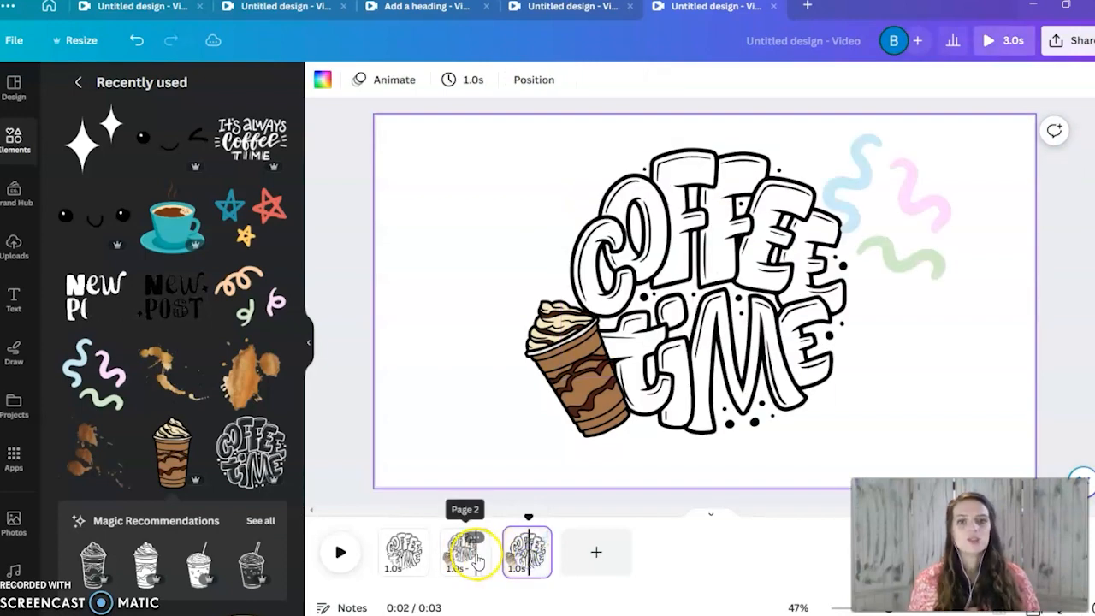
pyautogui.click(734, 411)
pyautogui.moveTo(845, 437); pyautogui.dragTo(784, 372)
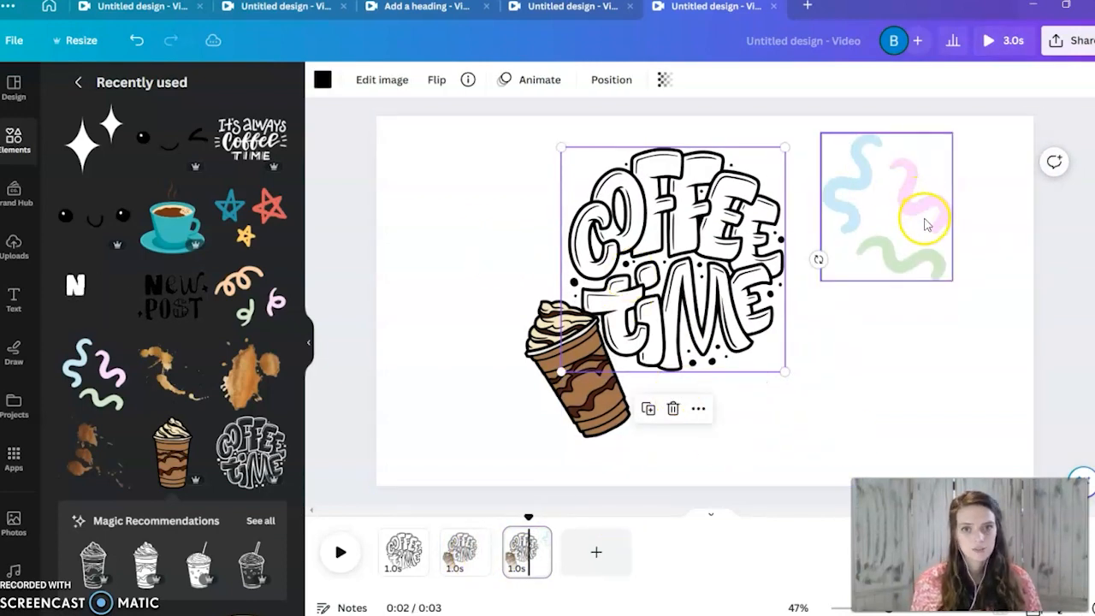
pyautogui.moveTo(787, 373); pyautogui.dragTo(835, 423)
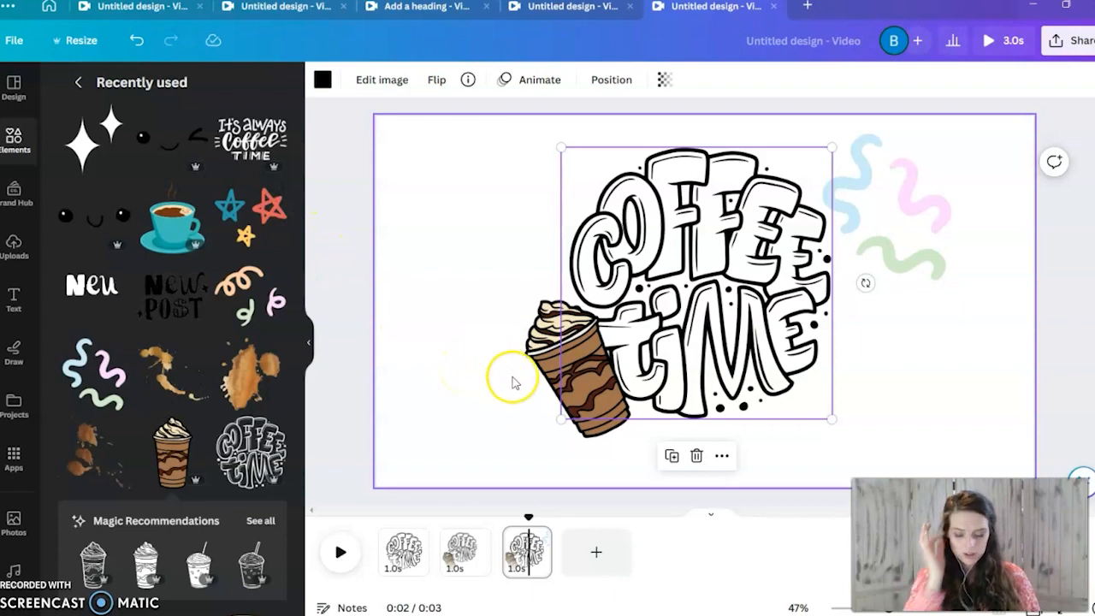
# Step: Delete the third and second pages and nudge the lettering on the remaining page slightly to the left
pyautogui.click(549, 575)
pyautogui.press('Delete')
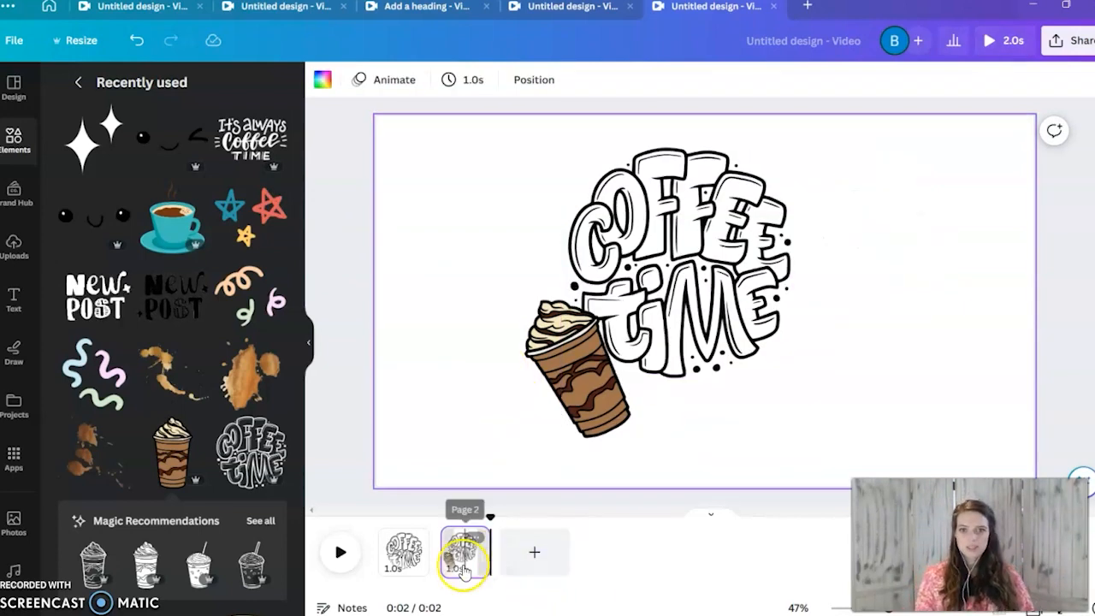
pyautogui.click(598, 540)
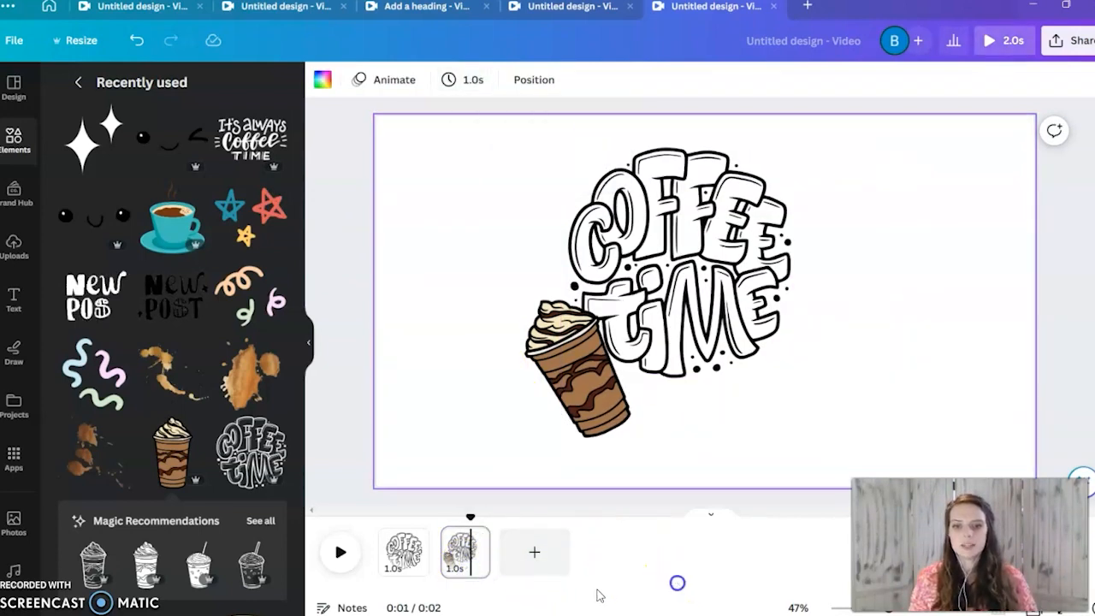
pyautogui.press('Delete')
pyautogui.click(757, 340)
pyautogui.moveTo(757, 341); pyautogui.dragTo(725, 335)
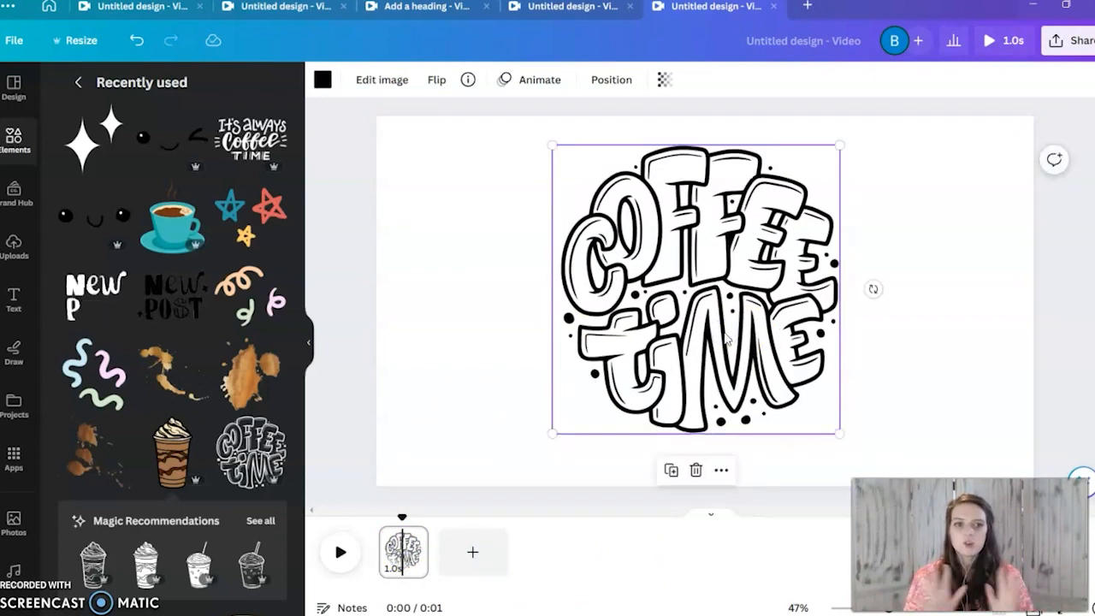
# Step: Apply the Pop animation on enter to the "Coffee Time" lettering and scrub through the page to check it
pyautogui.click(515, 82)
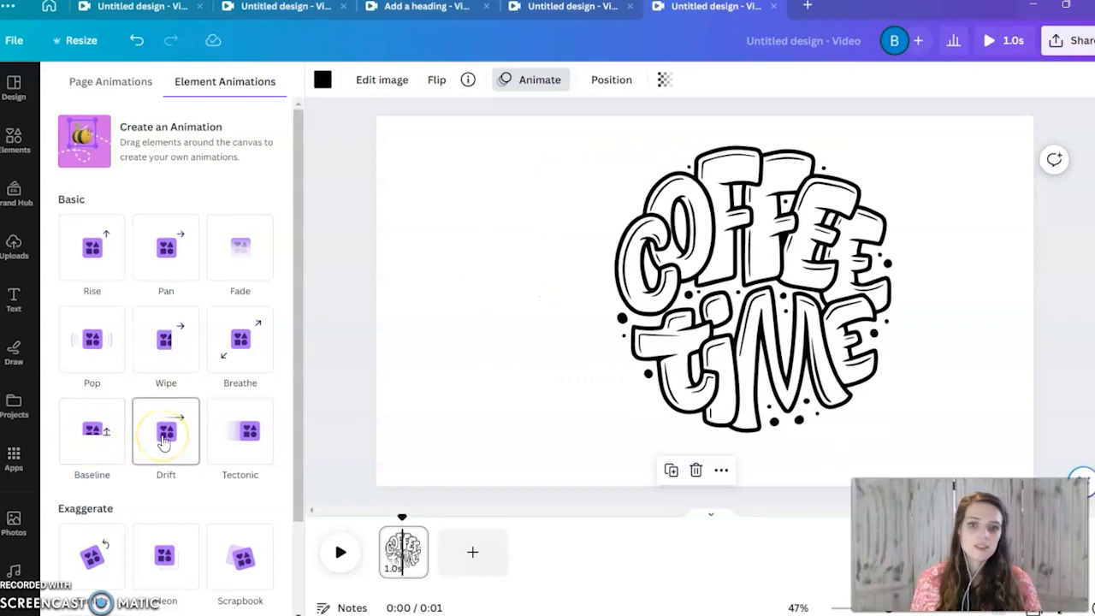
pyautogui.click(92, 340)
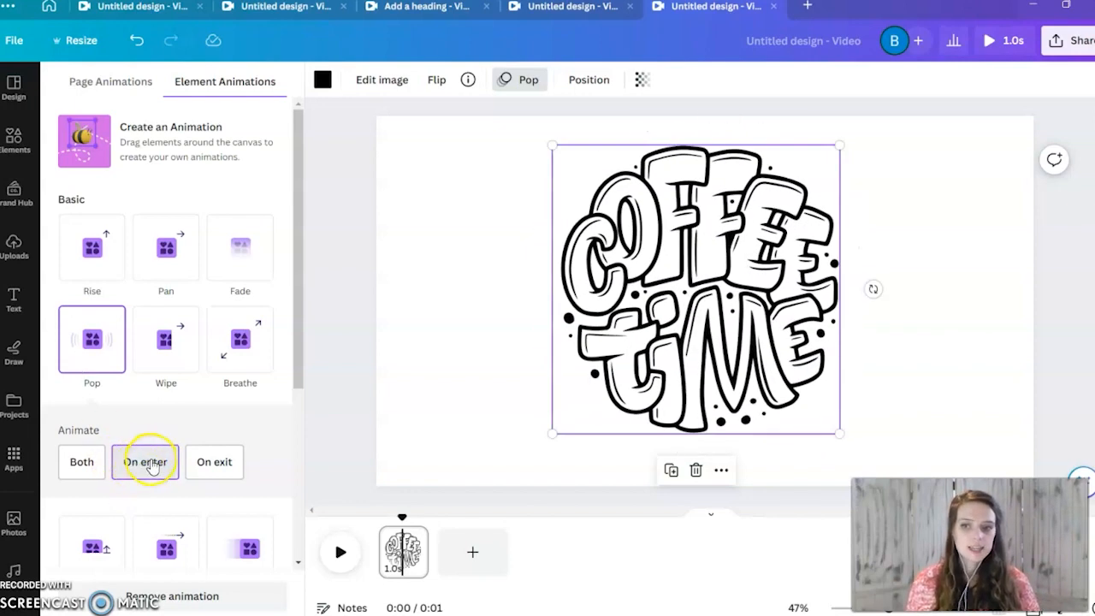
pyautogui.click(83, 466)
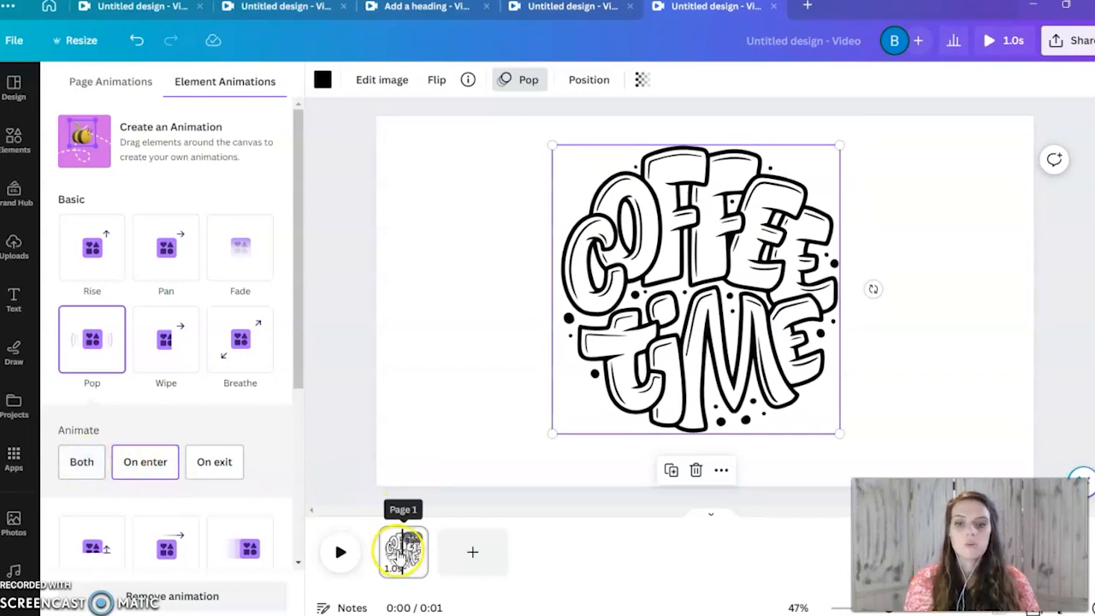
pyautogui.click(407, 534)
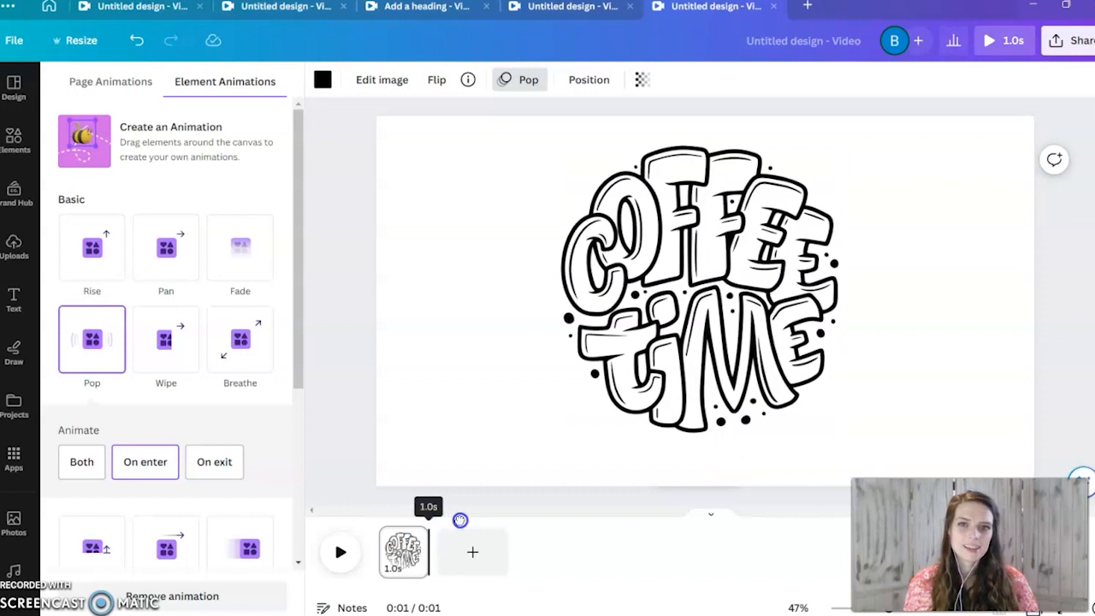
pyautogui.moveTo(432, 513); pyautogui.dragTo(412, 508)
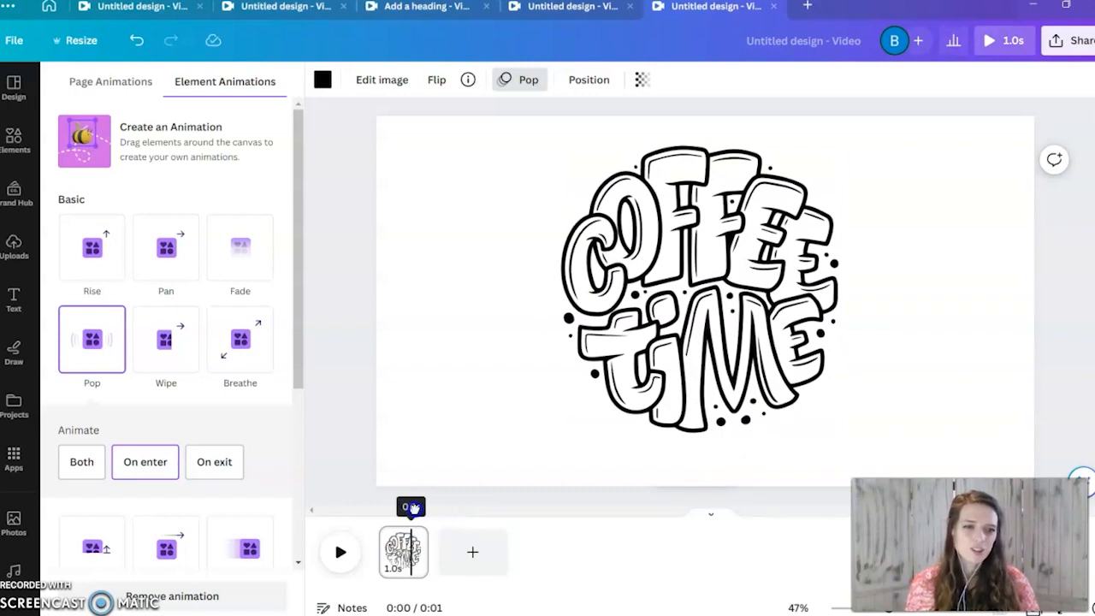
pyautogui.moveTo(415, 508); pyautogui.dragTo(433, 509)
pyautogui.click(143, 462)
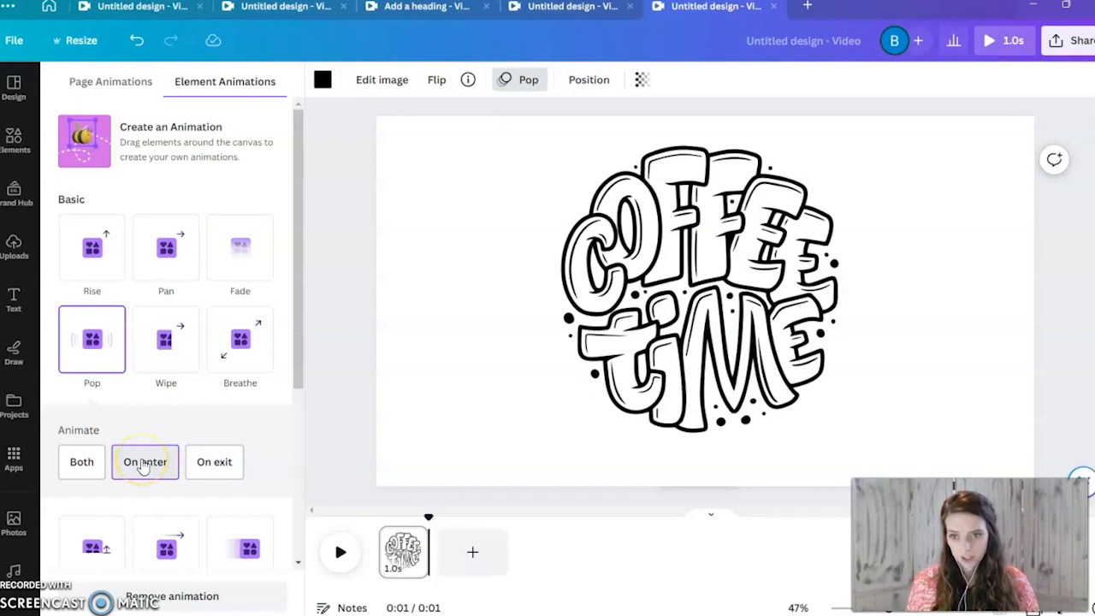
pyautogui.click(214, 475)
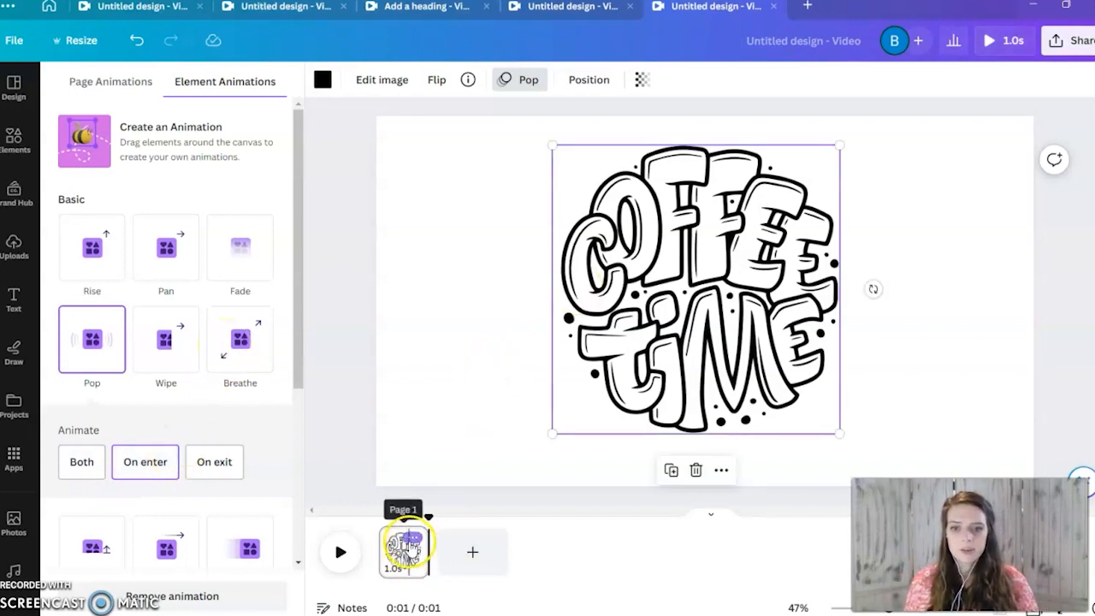
# Step: Duplicate the lettering page and add the recently used whipped-cream coffee cup to the copy
pyautogui.click(412, 540)
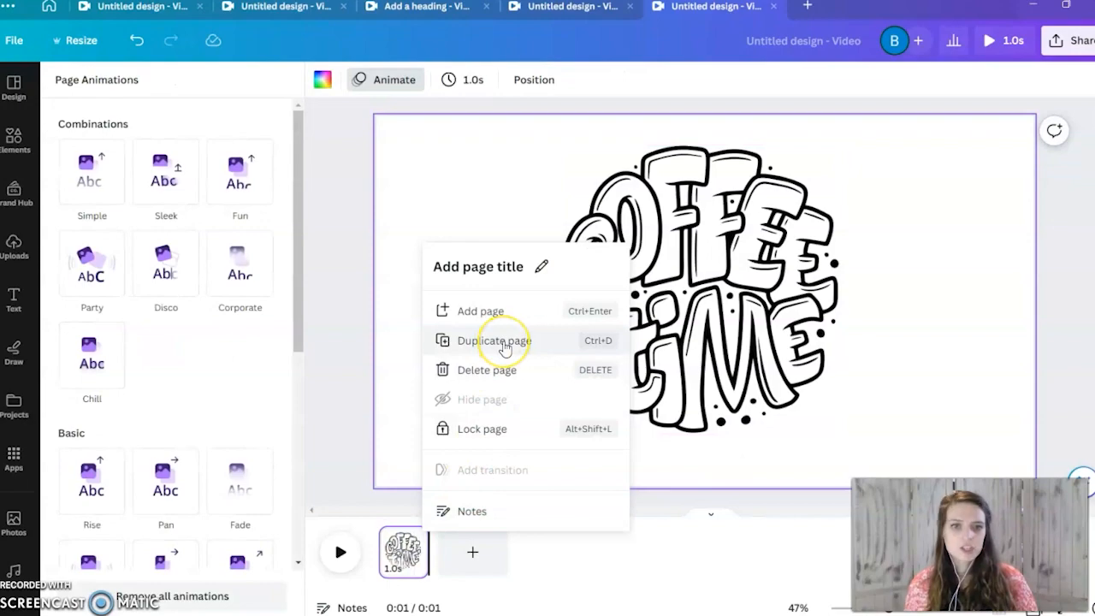
pyautogui.click(505, 346)
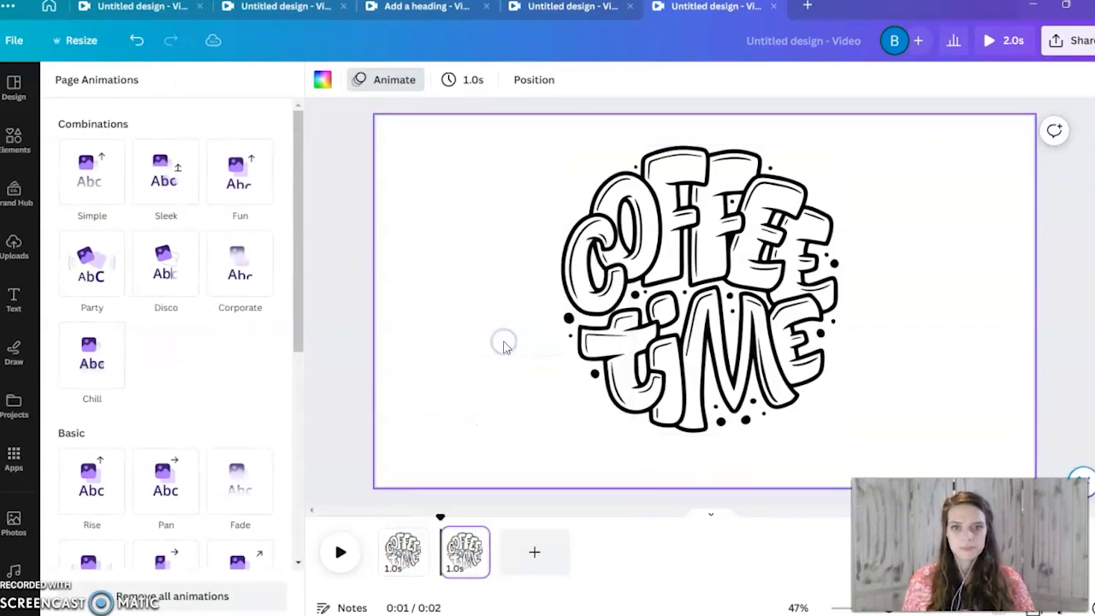
pyautogui.moveTo(848, 93); pyautogui.dragTo(476, 29)
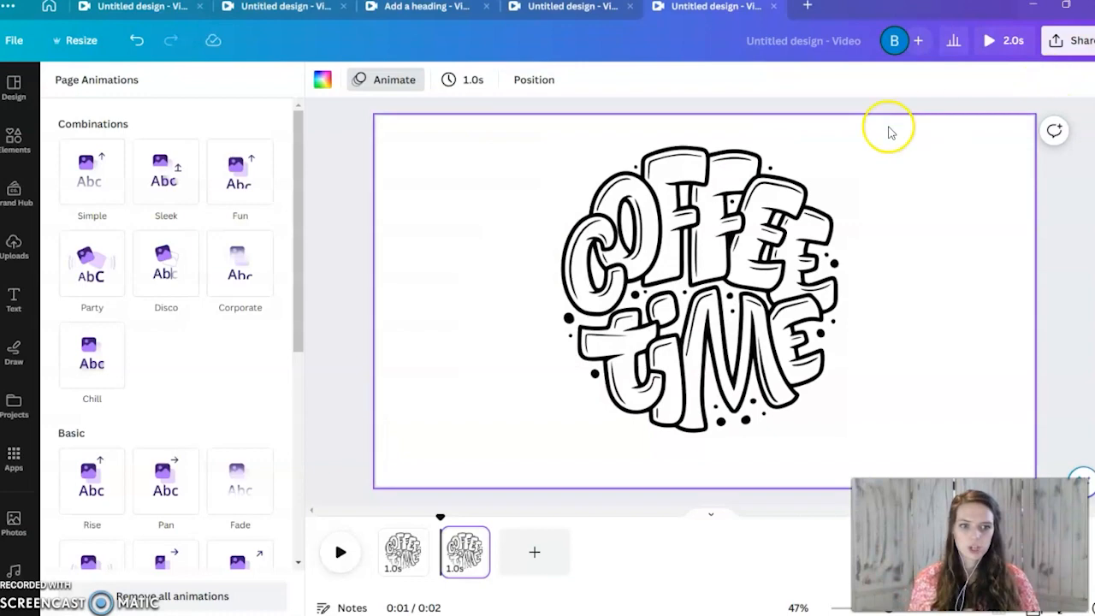
pyautogui.click(14, 139)
pyautogui.click(77, 80)
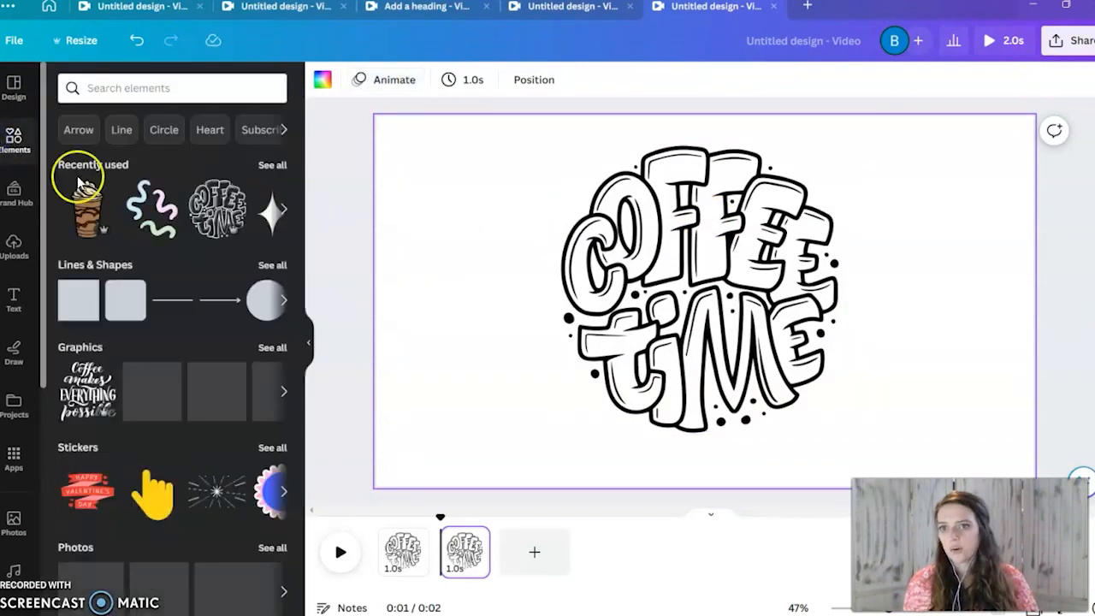
pyautogui.click(85, 221)
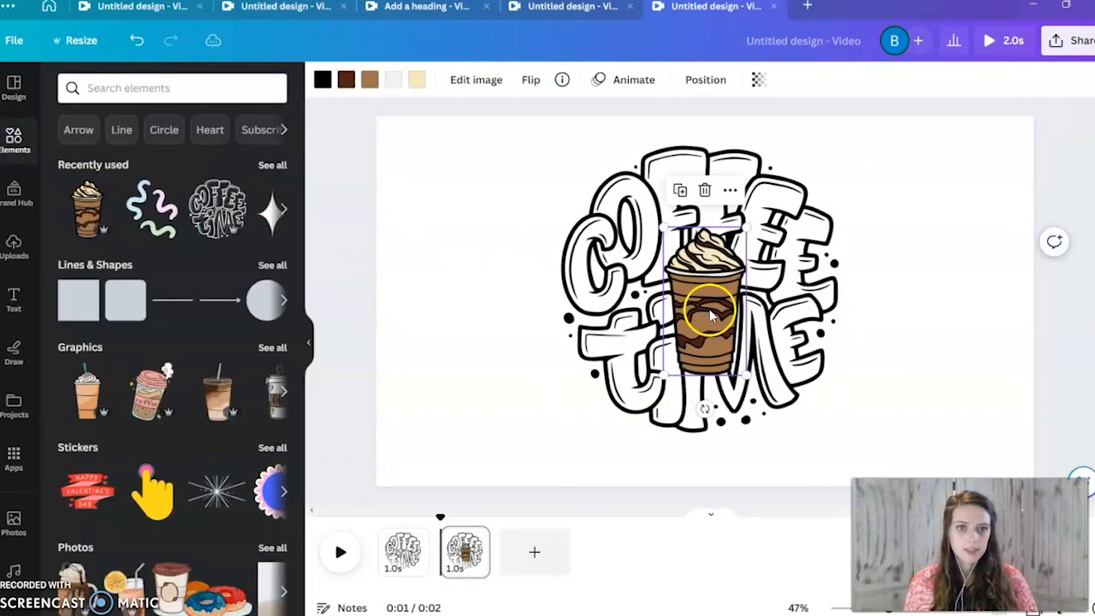
# Step: Place the coffee cup at the lettering's lower left, enlarge it slightly and tilt it counterclockwise
pyautogui.moveTo(696, 317); pyautogui.dragTo(557, 346)
pyautogui.moveTo(595, 412); pyautogui.dragTo(543, 409)
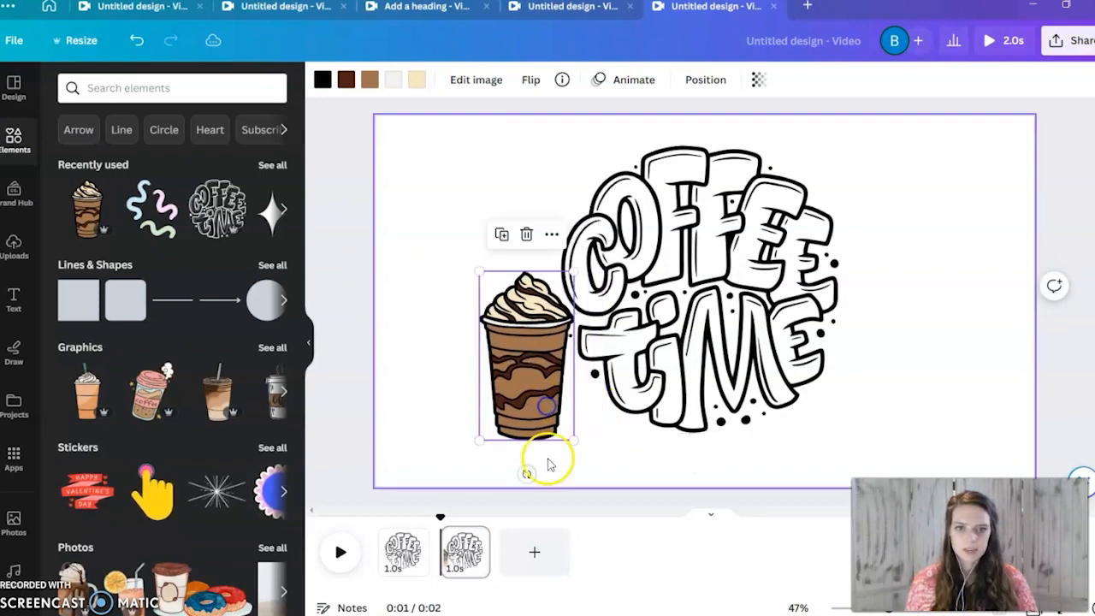
pyautogui.moveTo(531, 476); pyautogui.dragTo(565, 472)
pyautogui.moveTo(516, 426); pyautogui.dragTo(535, 438)
pyautogui.moveTo(582, 481); pyautogui.dragTo(571, 483)
pyautogui.moveTo(575, 393); pyautogui.dragTo(569, 387)
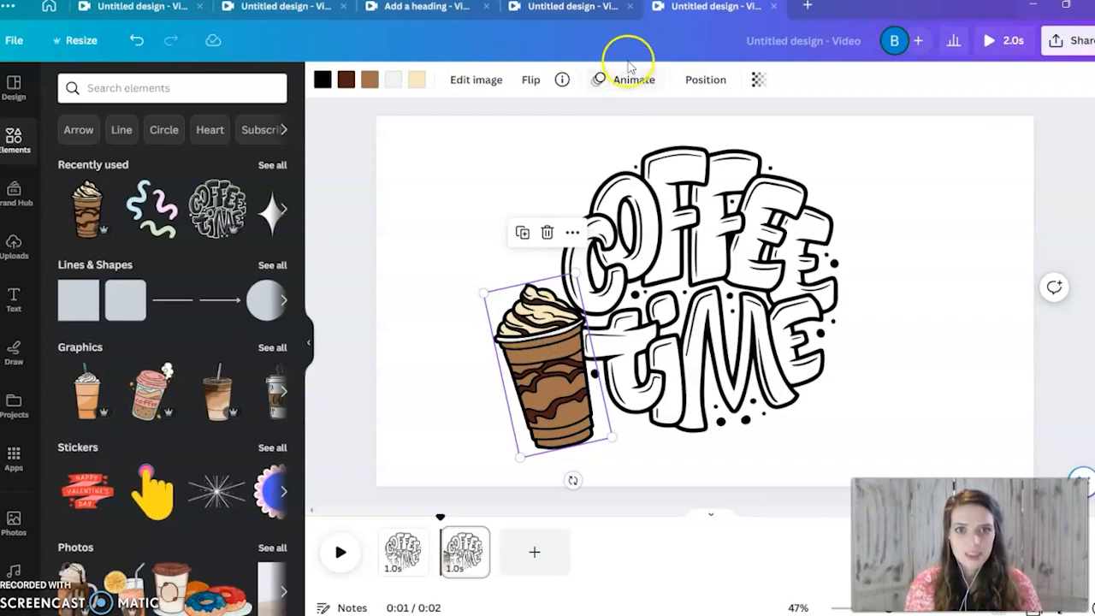
# Step: Try a winding custom animation path across the lettering for the coffee cup with the Smooth and Steady styles, and delete the path
pyautogui.click(616, 85)
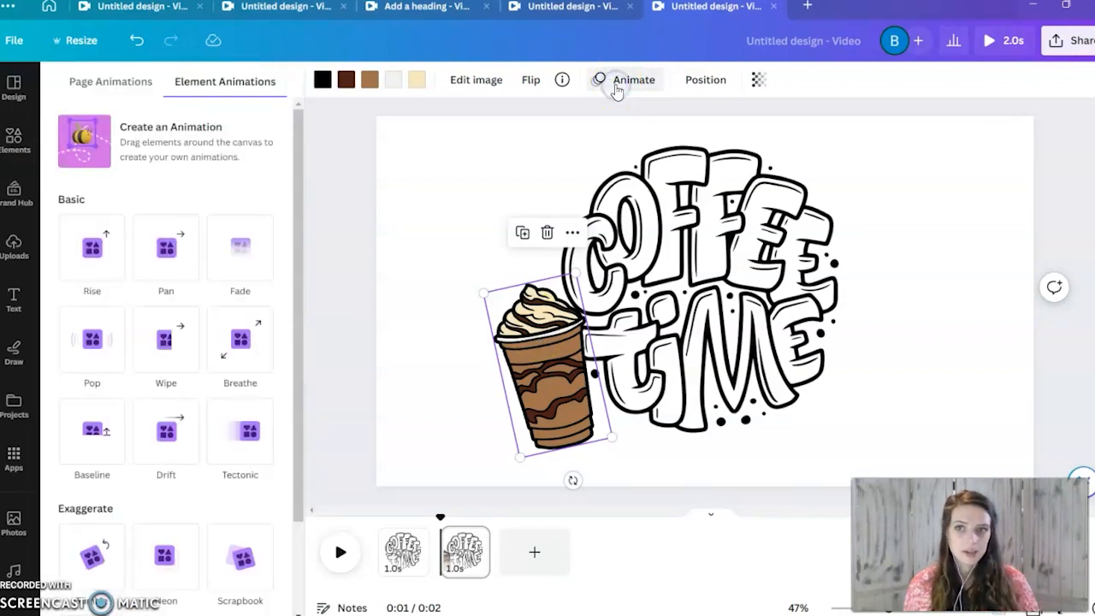
pyautogui.click(152, 142)
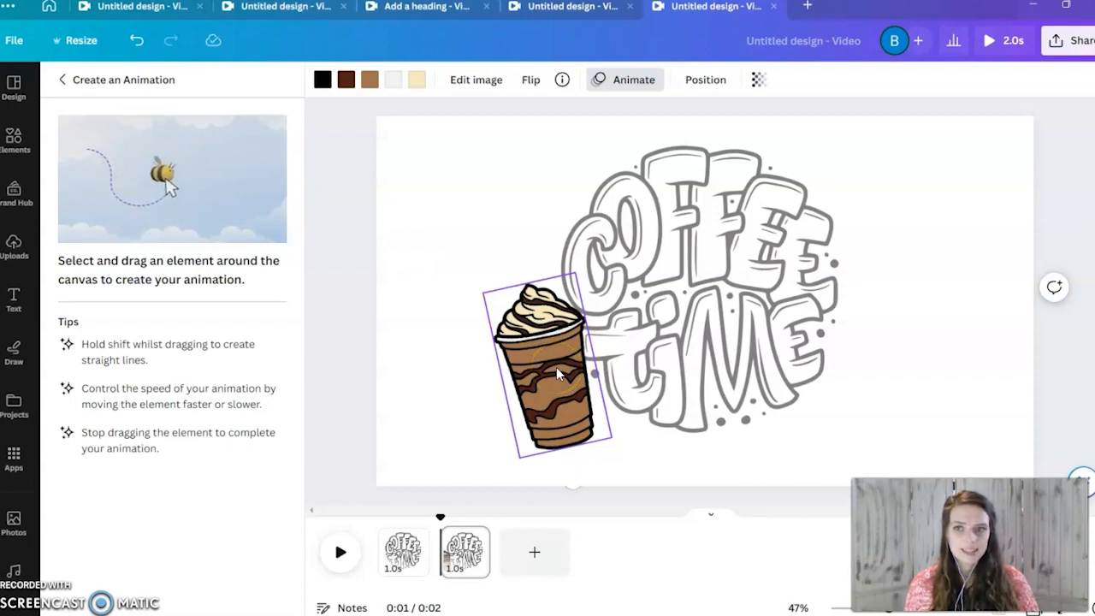
pyautogui.moveTo(556, 367)
pyautogui.mouseDown()
pyautogui.moveTo(437, 254)
pyautogui.moveTo(436, 217)
pyautogui.moveTo(485, 180)
pyautogui.moveTo(549, 162)
pyautogui.moveTo(595, 168)
pyautogui.moveTo(642, 215)
pyautogui.moveTo(701, 336)
pyautogui.moveTo(753, 377)
pyautogui.moveTo(804, 366)
pyautogui.moveTo(878, 321)
pyautogui.moveTo(903, 258)
pyautogui.mouseUp()
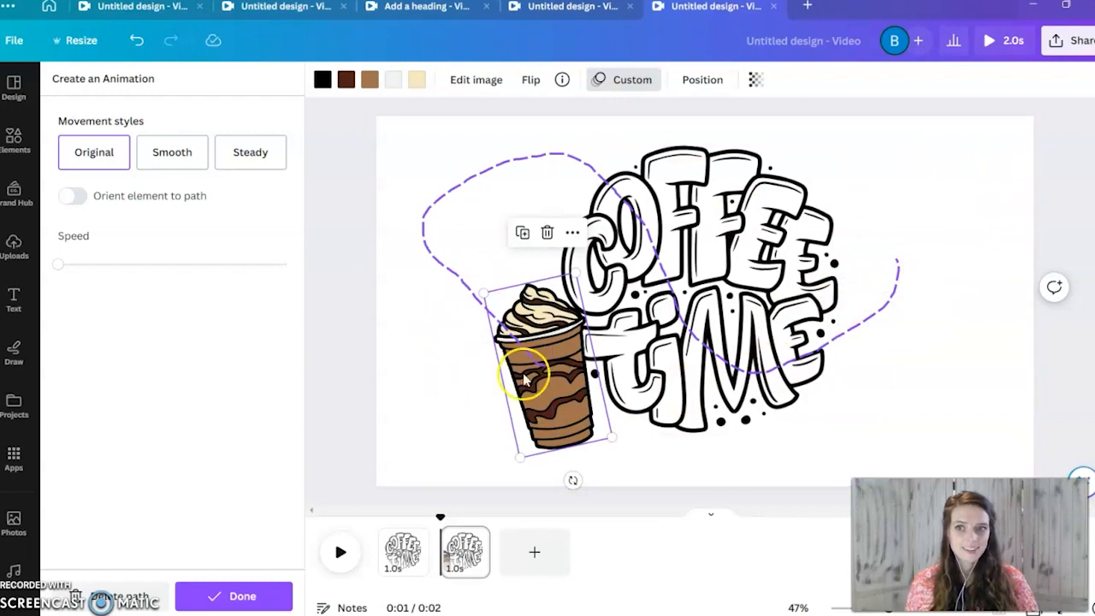
pyautogui.click(170, 164)
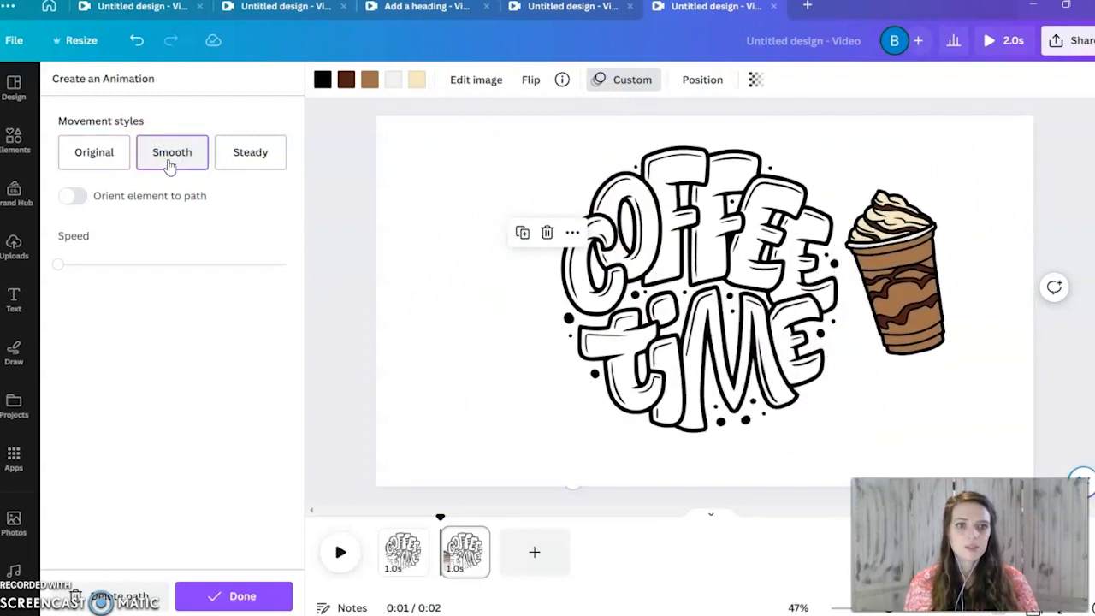
pyautogui.click(230, 165)
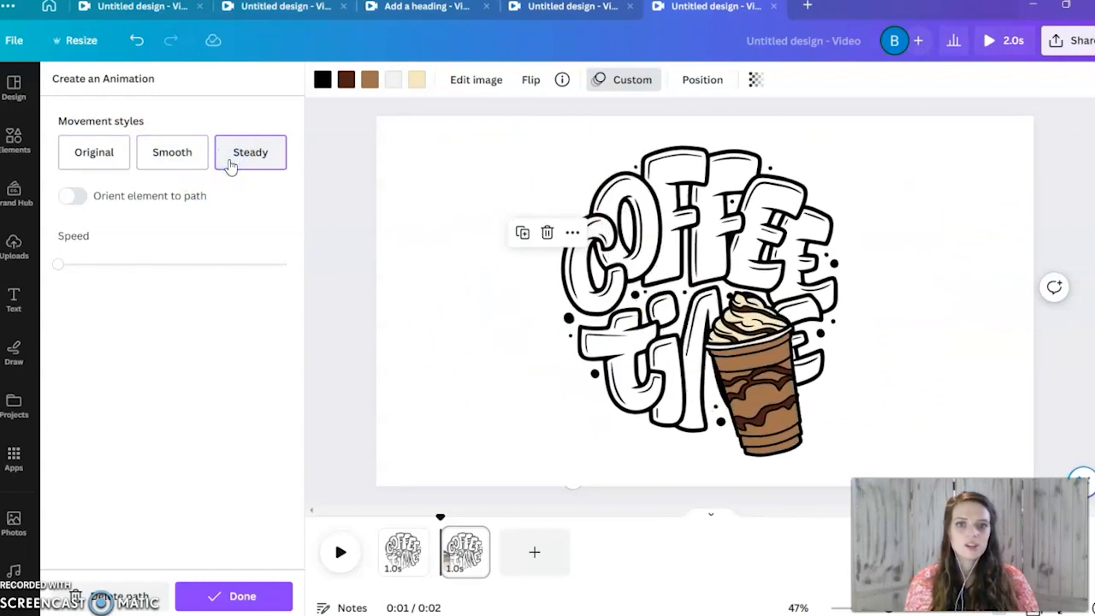
pyautogui.moveTo(77, 261)
pyautogui.mouseDown()
pyautogui.moveTo(255, 266)
pyautogui.moveTo(56, 264)
pyautogui.mouseUp()
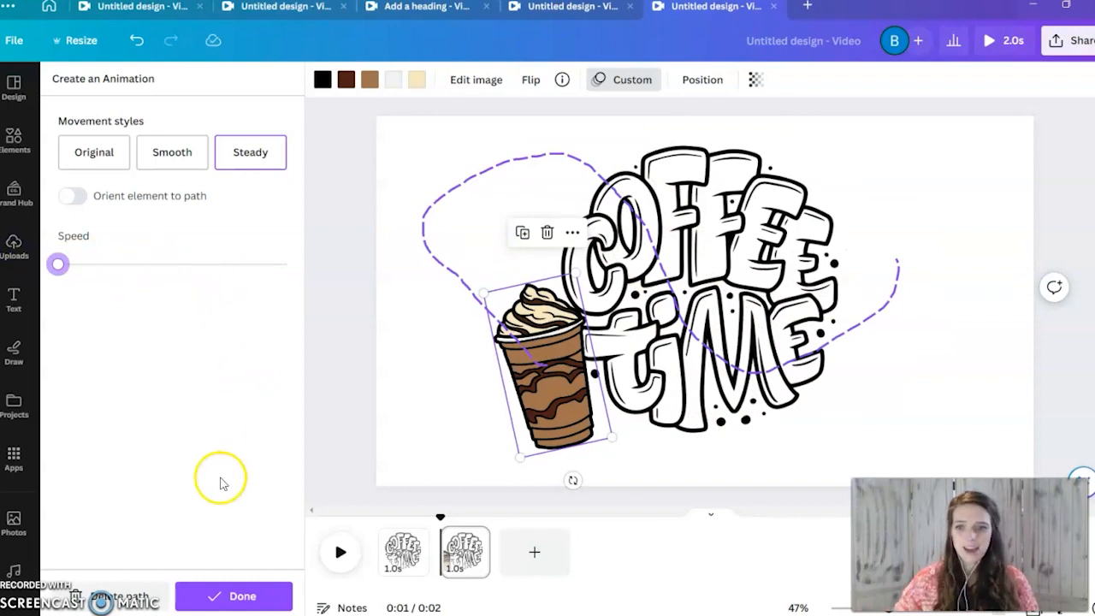
pyautogui.click(135, 596)
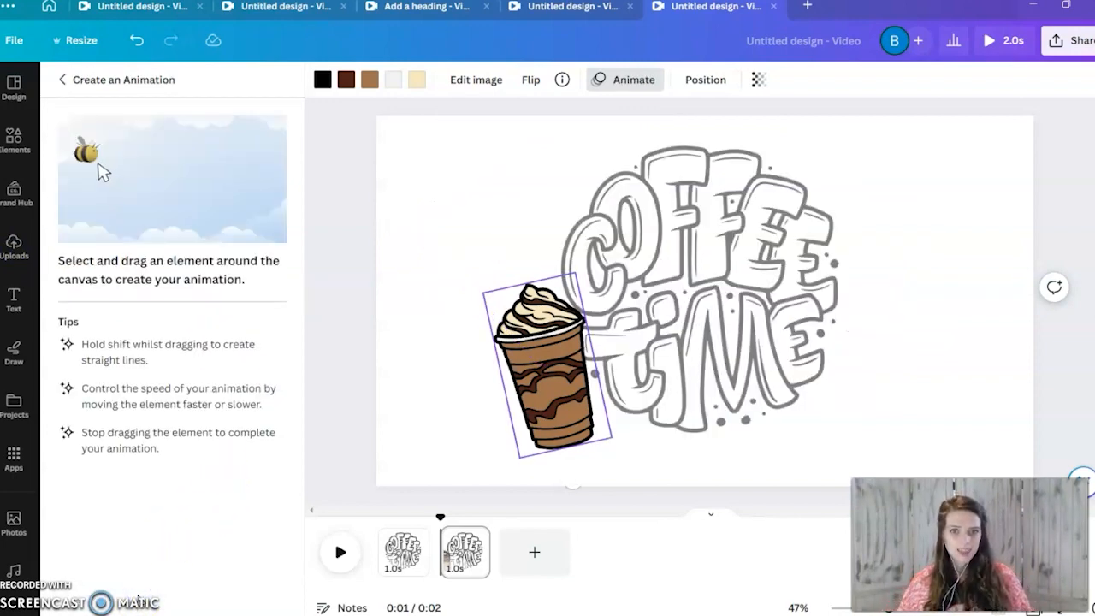
pyautogui.click(59, 81)
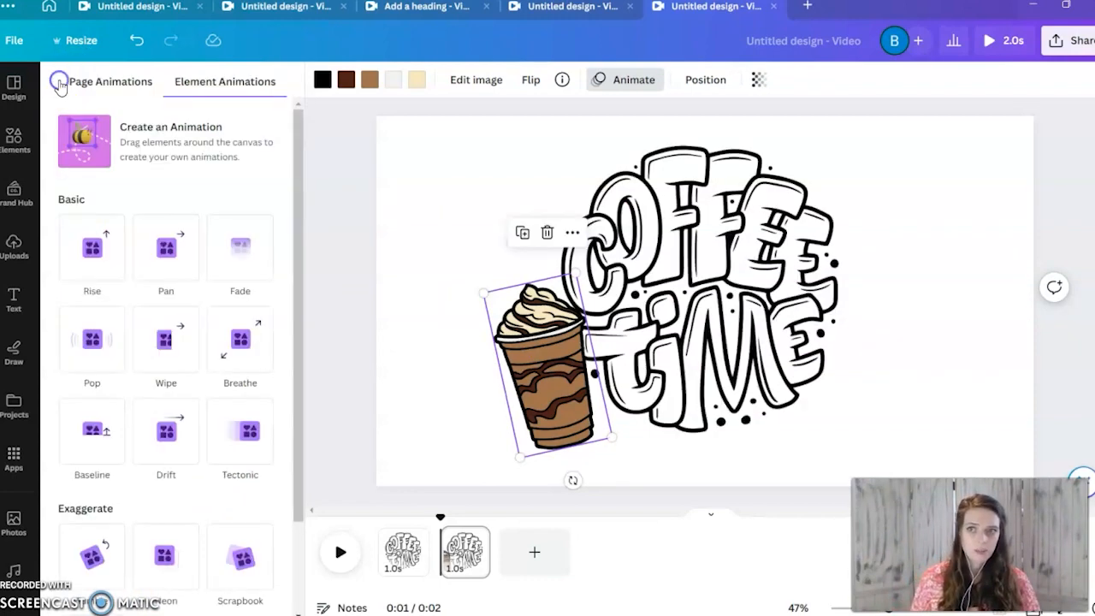
# Step: Move the coffee cup mostly below the page's lower edge and animate it with a Smooth custom path rising to the lettering
pyautogui.moveTo(555, 350)
pyautogui.mouseDown()
pyautogui.moveTo(533, 380)
pyautogui.moveTo(498, 522)
pyautogui.moveTo(521, 454)
pyautogui.moveTo(584, 357)
pyautogui.moveTo(451, 451)
pyautogui.moveTo(487, 501)
pyautogui.moveTo(501, 486)
pyautogui.mouseUp()
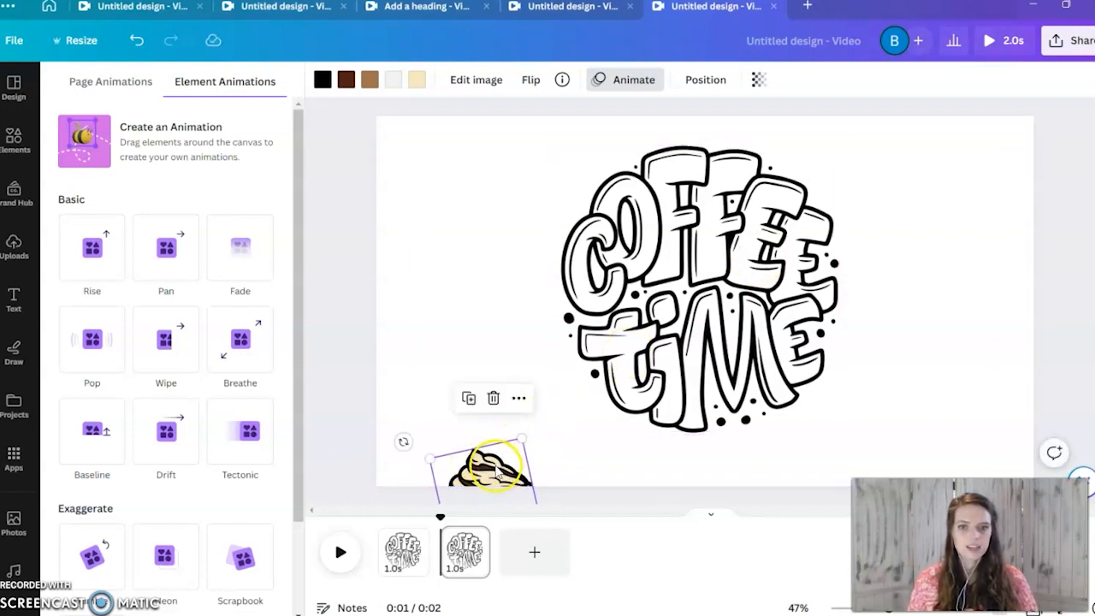
pyautogui.moveTo(485, 469); pyautogui.dragTo(492, 481)
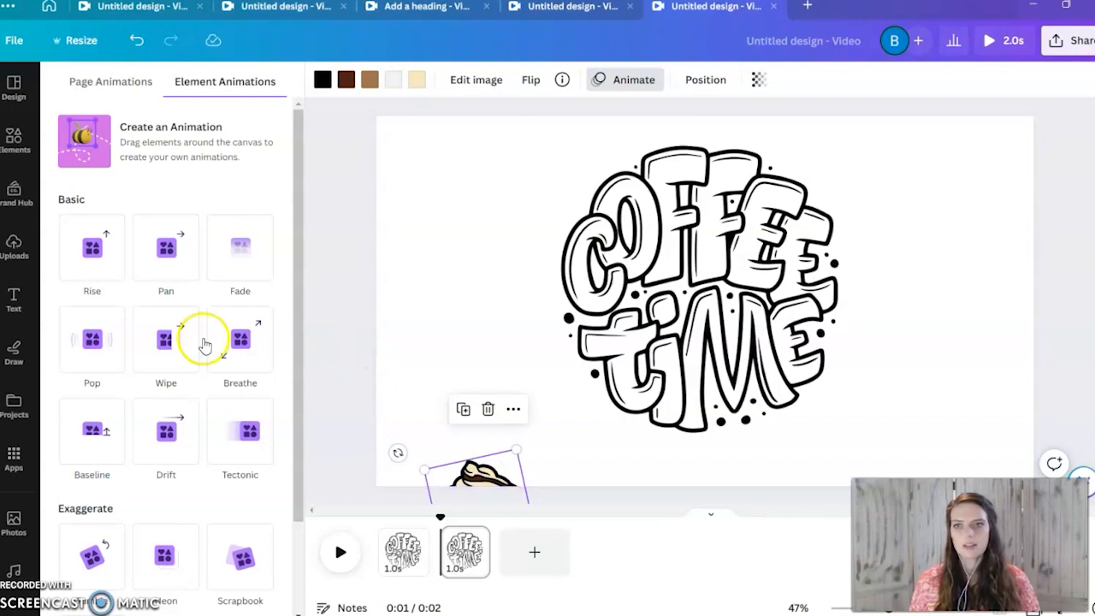
pyautogui.click(166, 144)
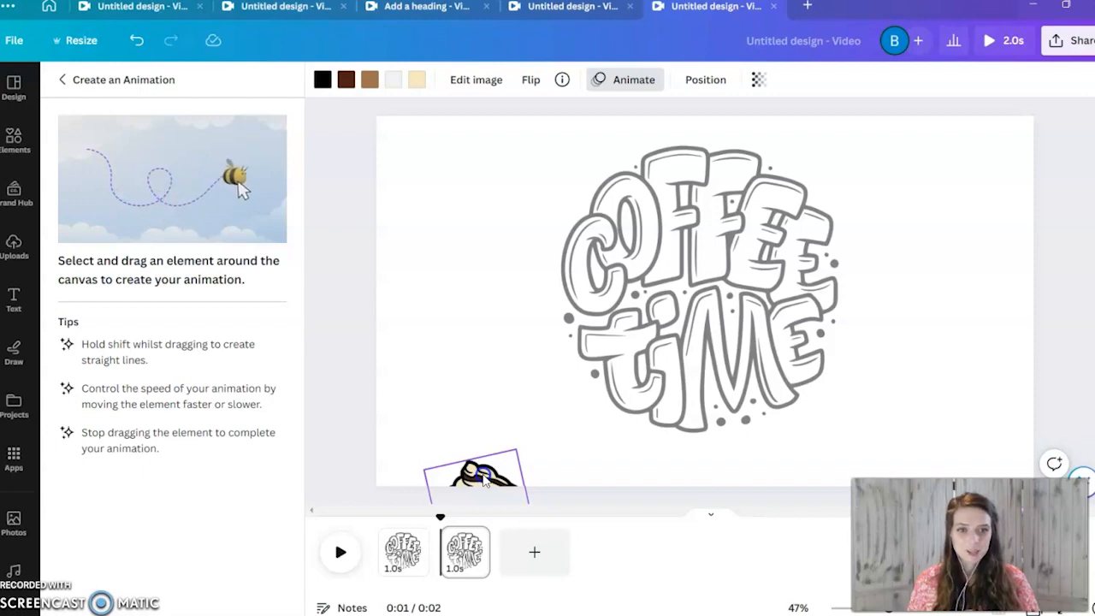
pyautogui.moveTo(484, 479)
pyautogui.mouseDown()
pyautogui.moveTo(518, 362)
pyautogui.moveTo(570, 295)
pyautogui.mouseUp()
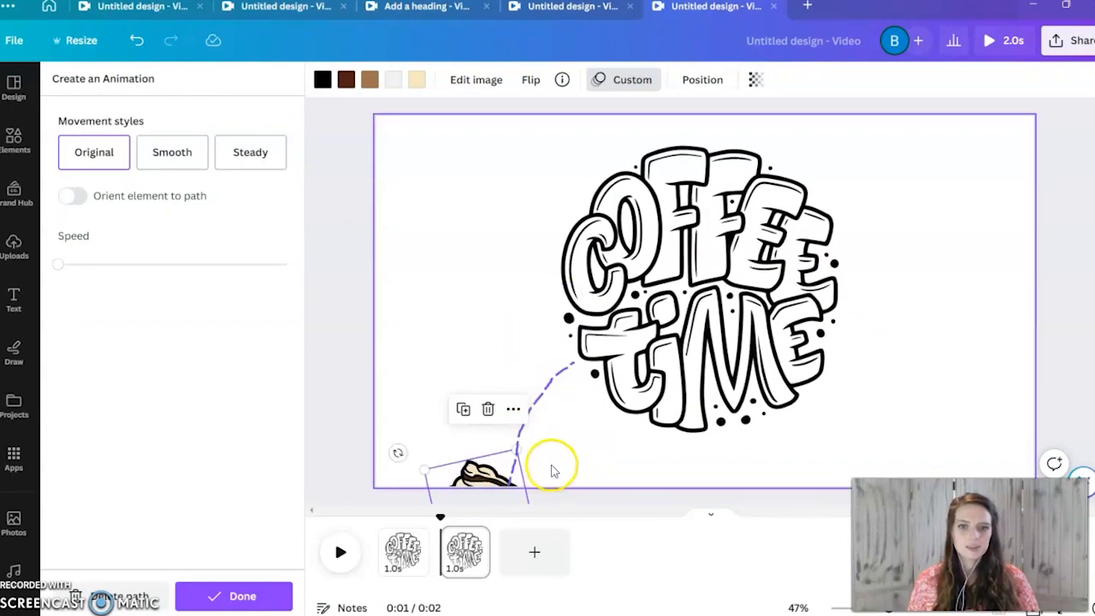
pyautogui.click(184, 155)
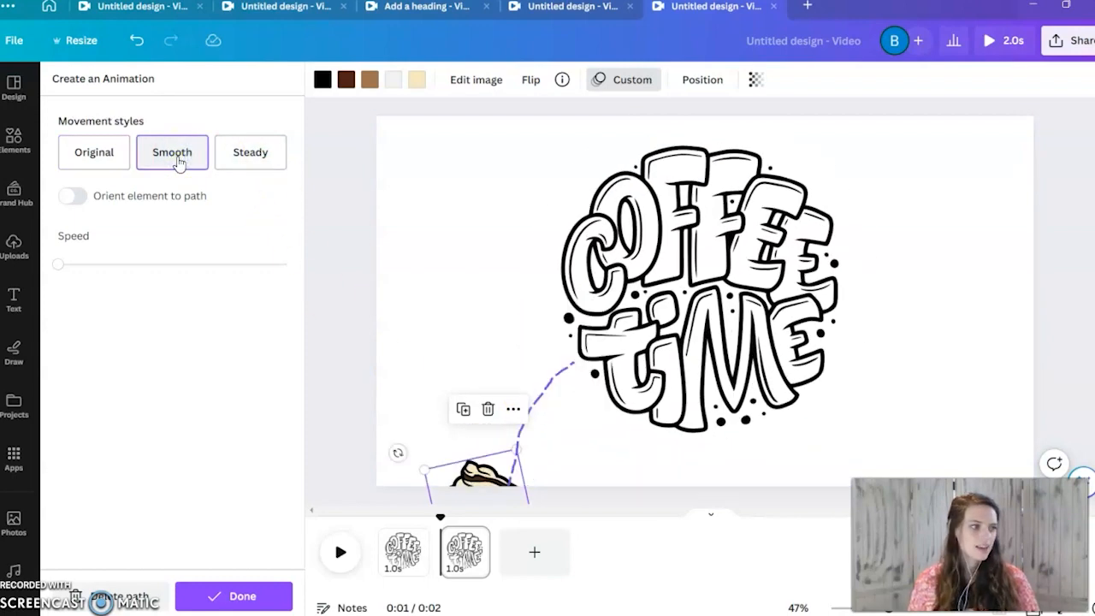
pyautogui.click(215, 599)
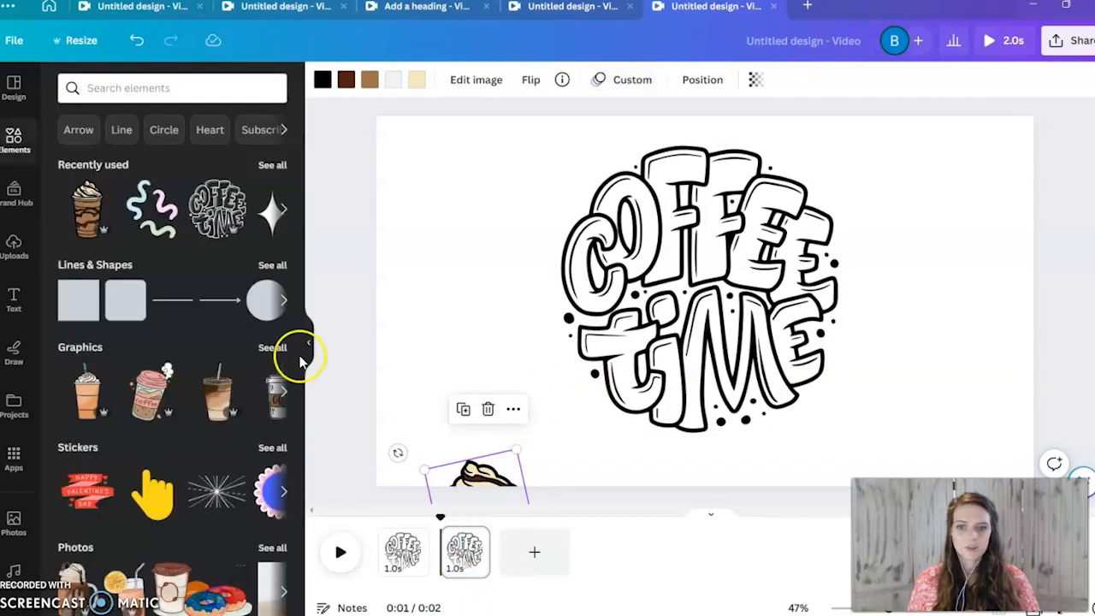
# Step: Duplicate the second page with the animated cup and play the video to check the cup's motion
pyautogui.click(477, 538)
pyautogui.click(550, 346)
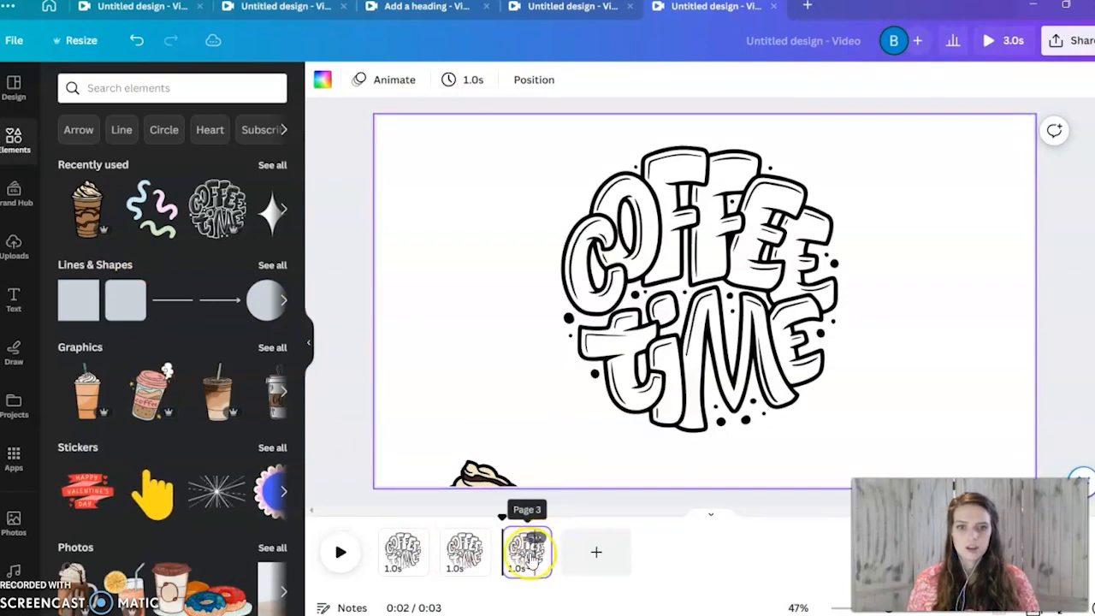
pyautogui.click(486, 474)
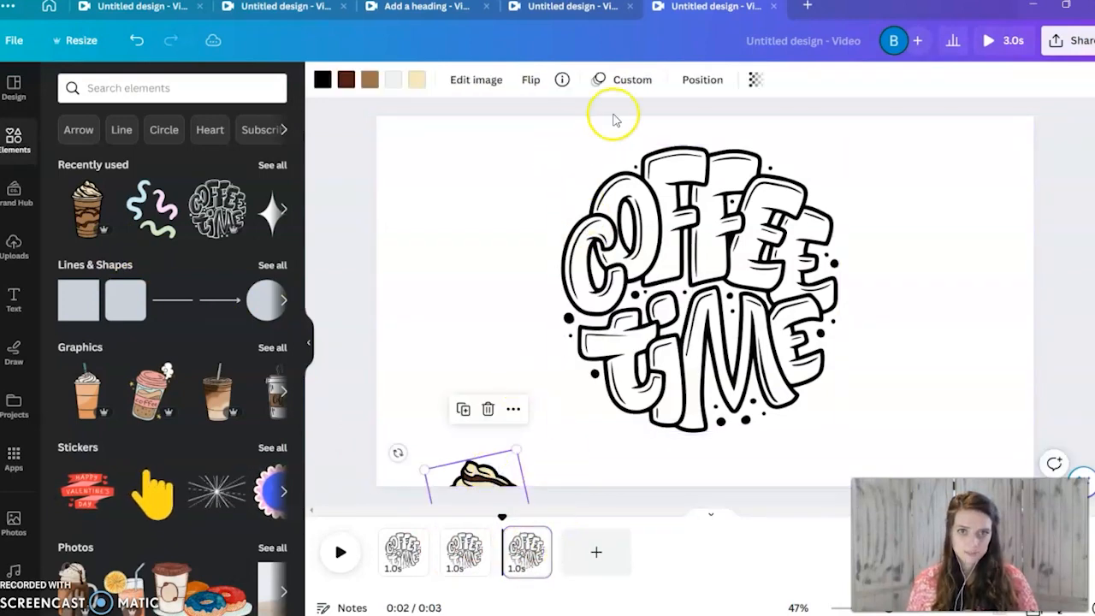
pyautogui.click(339, 555)
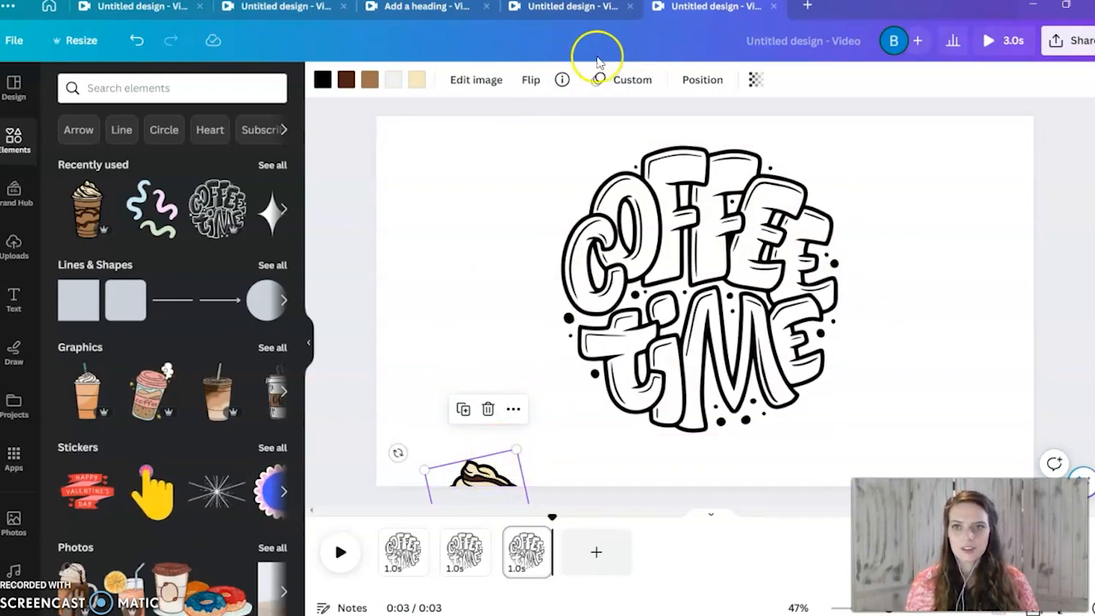
# Step: Delete the cup's custom path on the third page and place the cup at the lettering's lower left
pyautogui.click(625, 83)
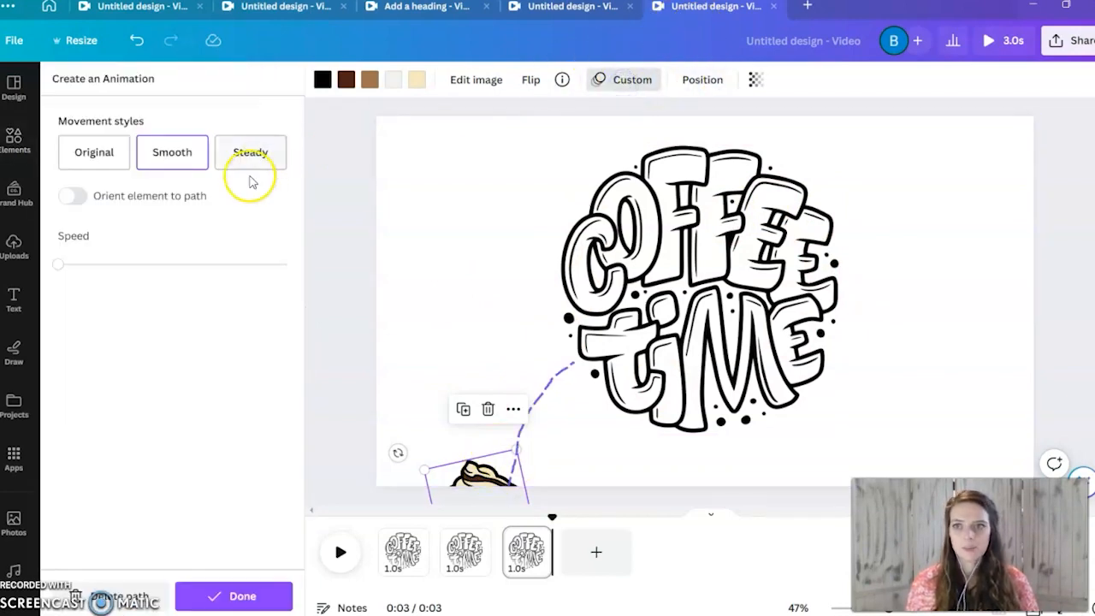
pyautogui.click(129, 591)
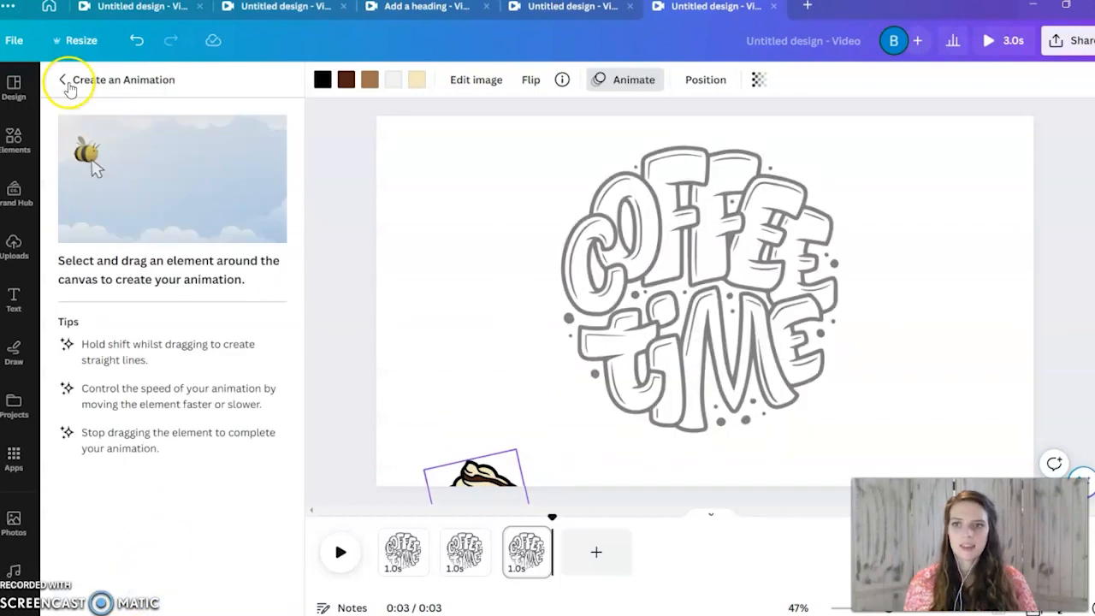
pyautogui.click(66, 82)
pyautogui.moveTo(496, 454); pyautogui.dragTo(545, 313)
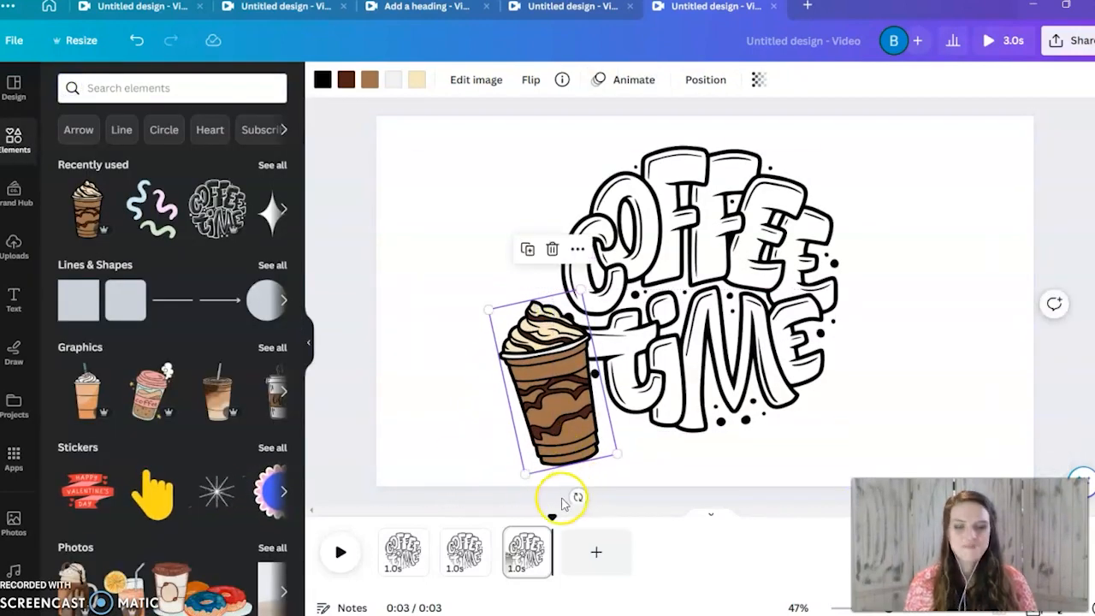
# Step: Scrub through the last two pages and remove the Pop animation from the lettering on the second page
pyautogui.moveTo(553, 517)
pyautogui.mouseDown()
pyautogui.moveTo(474, 512)
pyautogui.moveTo(539, 520)
pyautogui.mouseUp()
pyautogui.click(522, 566)
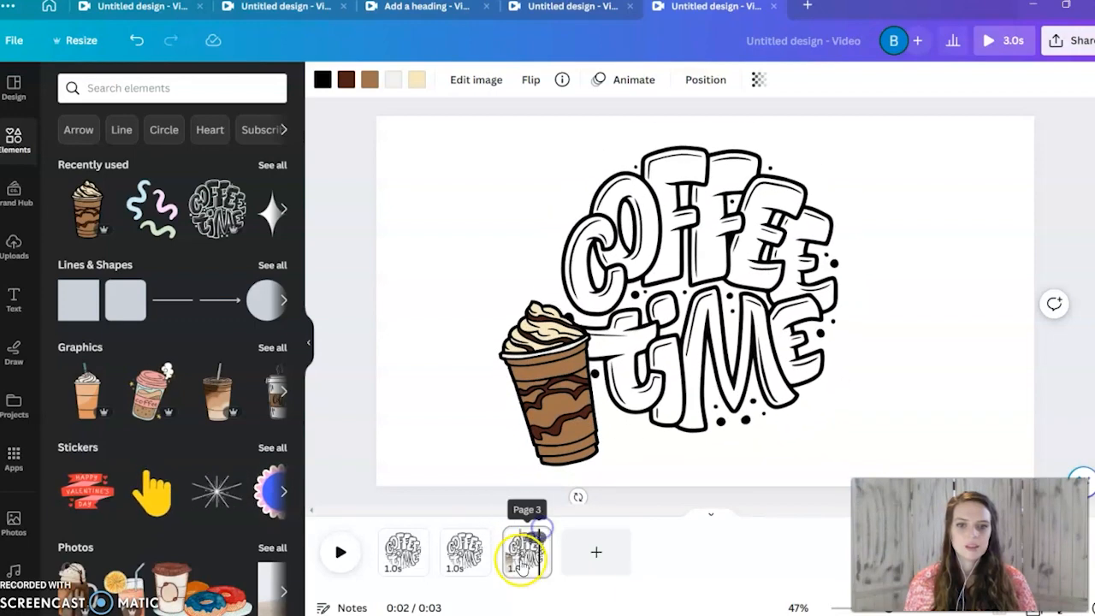
pyautogui.click(636, 330)
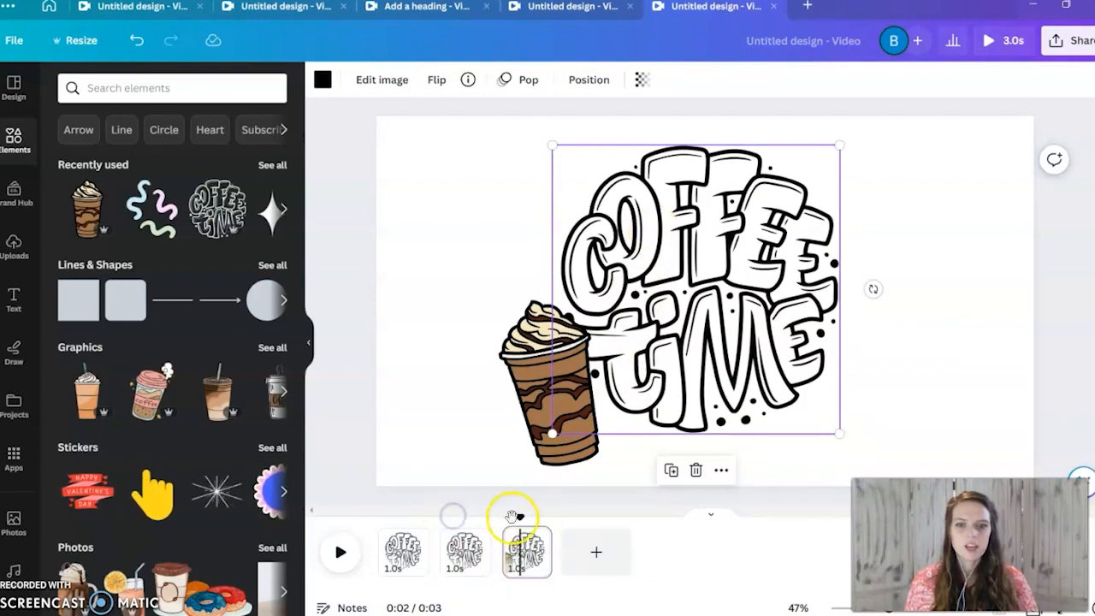
pyautogui.moveTo(522, 516); pyautogui.dragTo(581, 565)
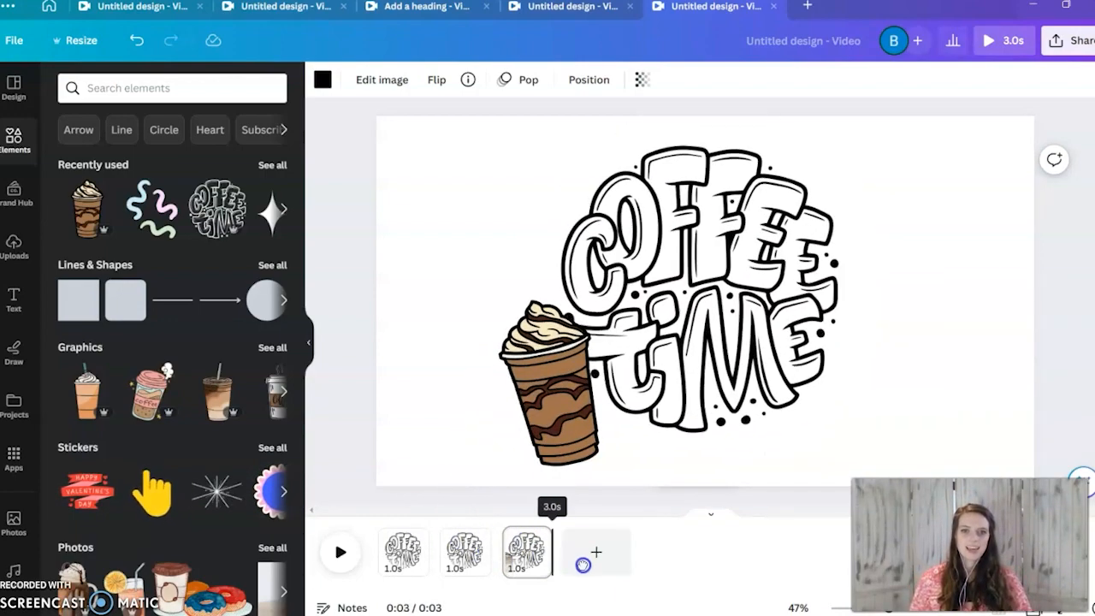
pyautogui.click(464, 552)
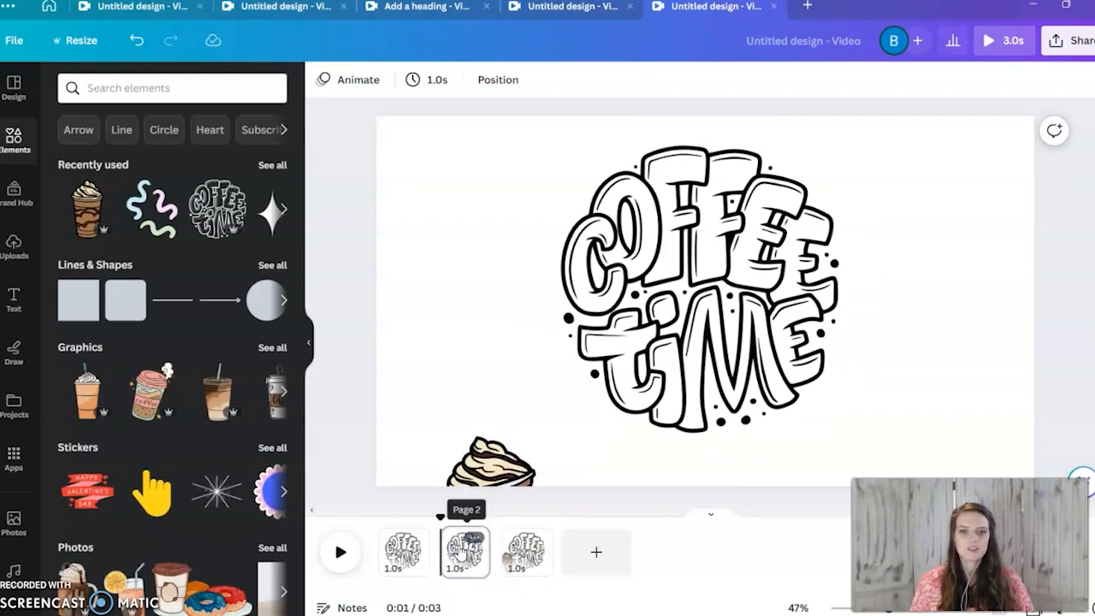
pyautogui.click(465, 552)
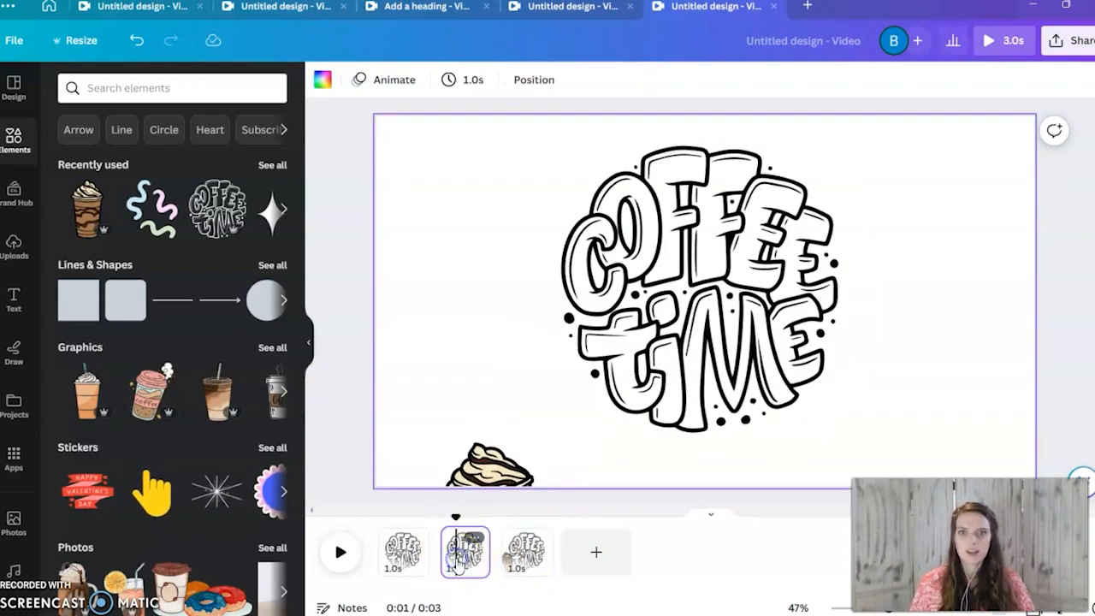
pyautogui.click(690, 267)
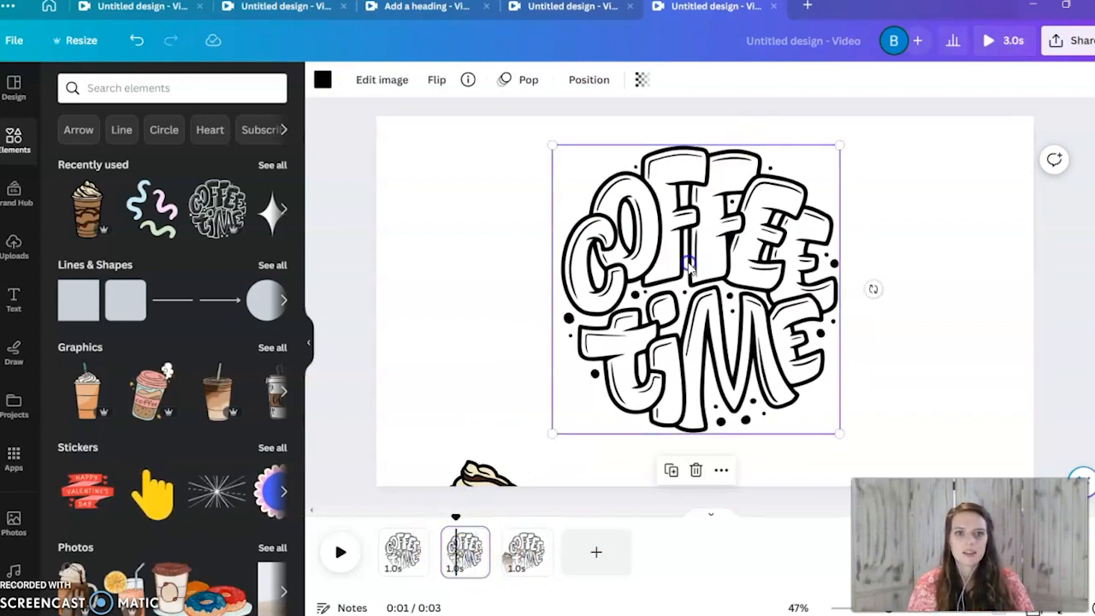
pyautogui.click(526, 86)
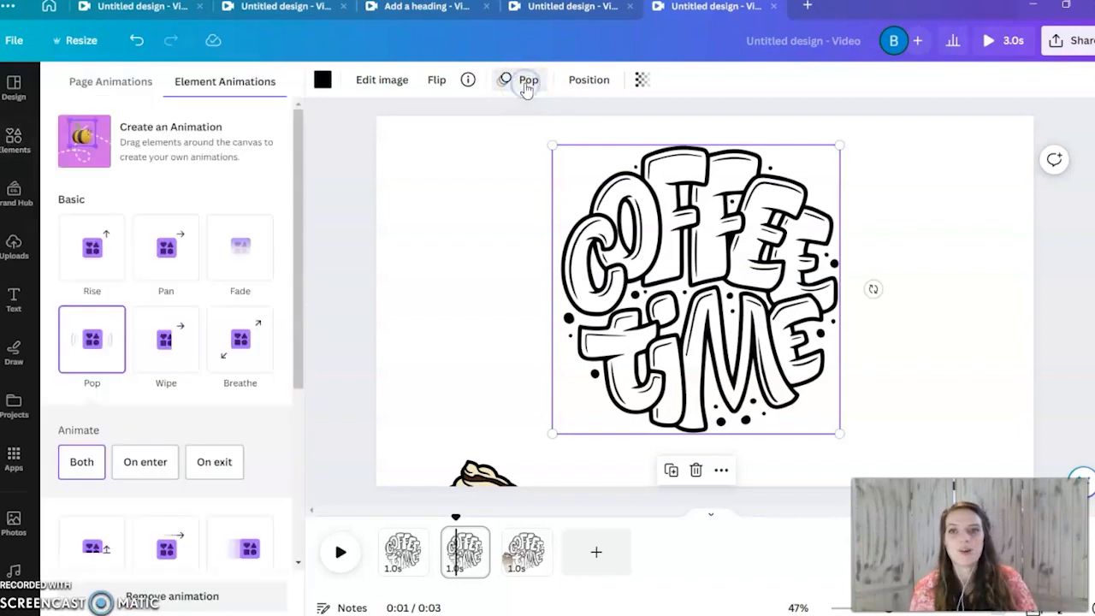
pyautogui.click(183, 598)
# Step: Remove the Pop animation from the "Coffee Time" lettering on the third page
pyautogui.click(528, 554)
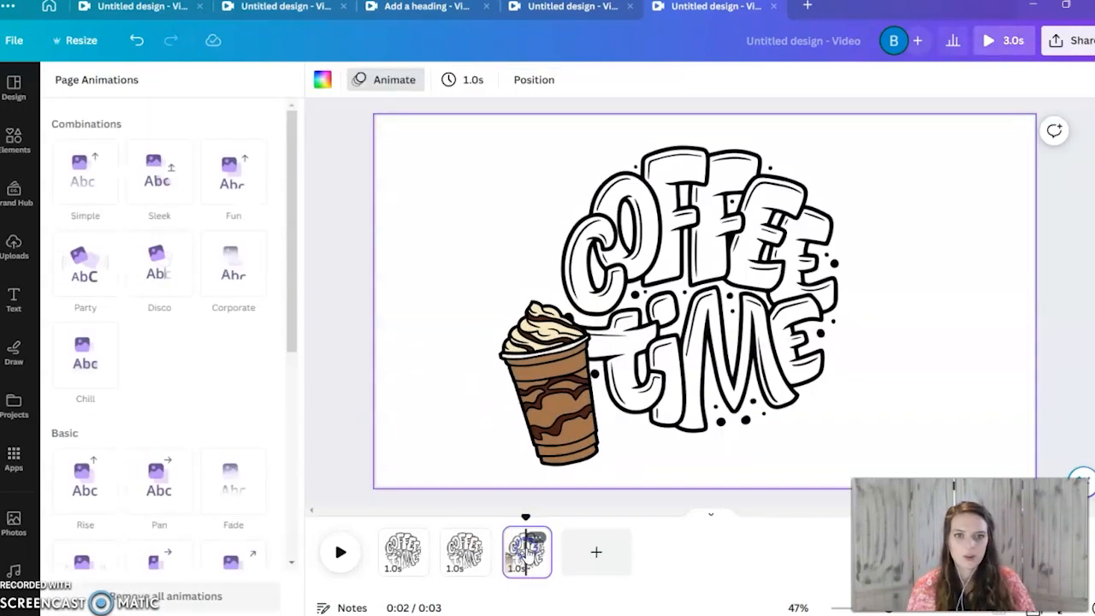
pyautogui.click(701, 176)
pyautogui.click(528, 79)
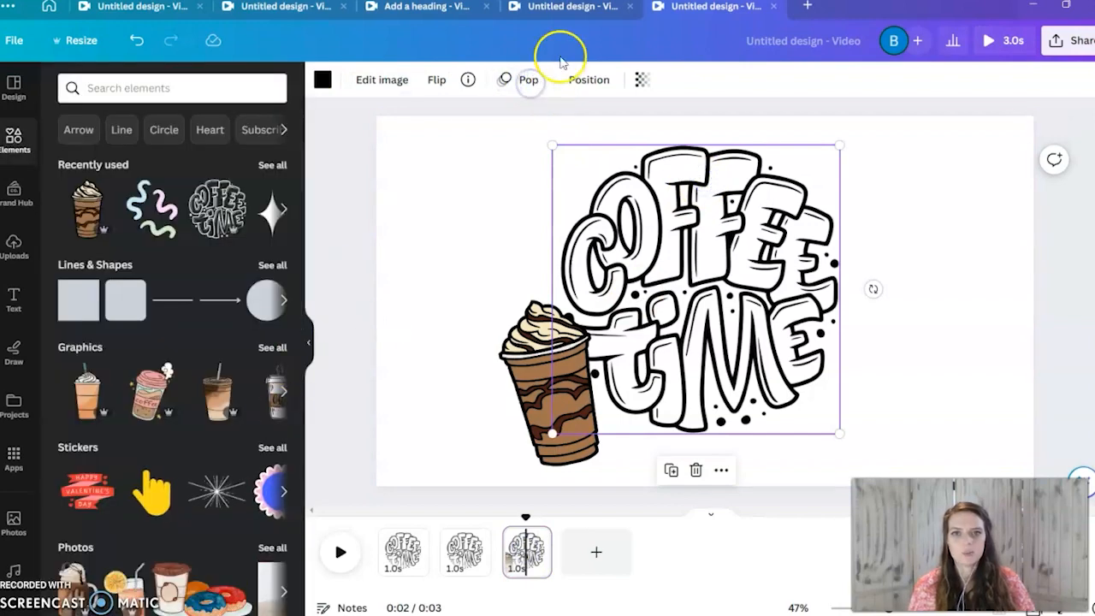
pyautogui.click(529, 79)
pyautogui.click(167, 596)
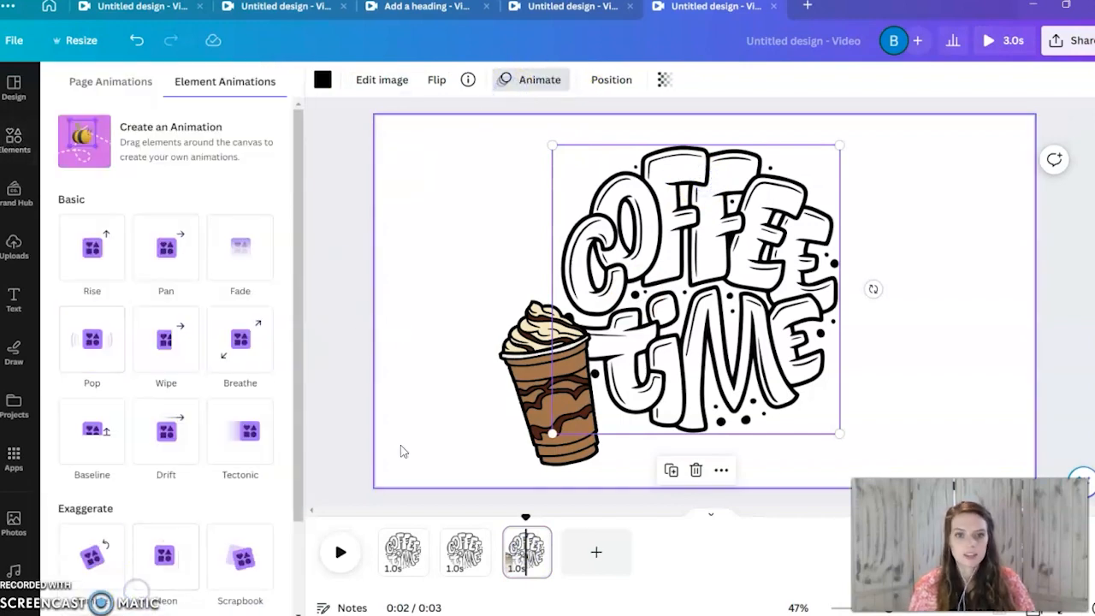
pyautogui.click(872, 253)
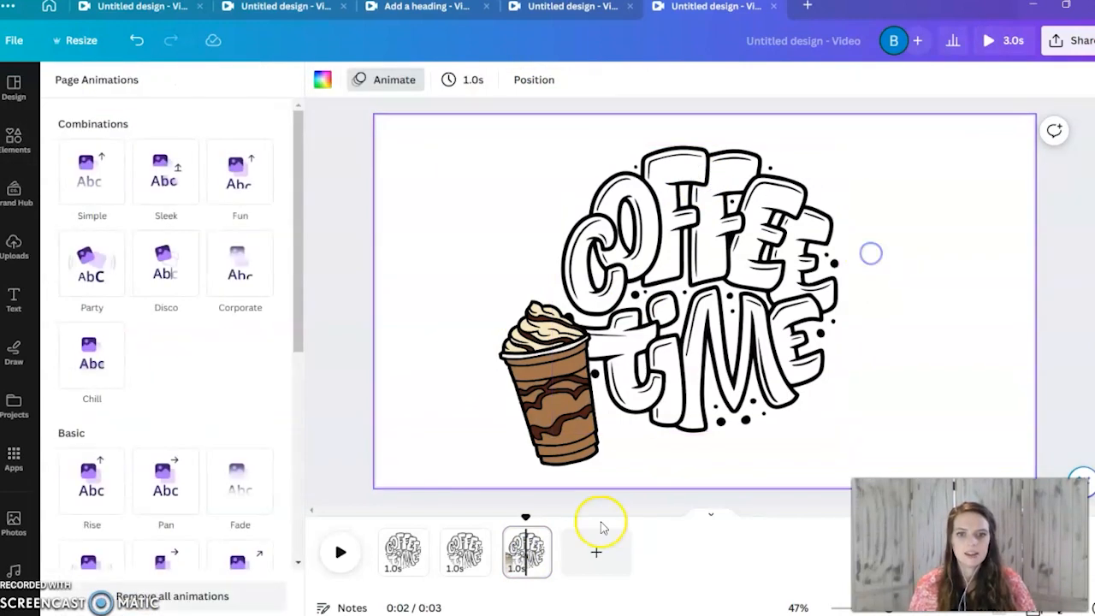
# Step: Scrub through the second and third pages to check the cup's transition, and reopen the elements library on the third page
pyautogui.click(467, 556)
pyautogui.moveTo(467, 520); pyautogui.dragTo(527, 530)
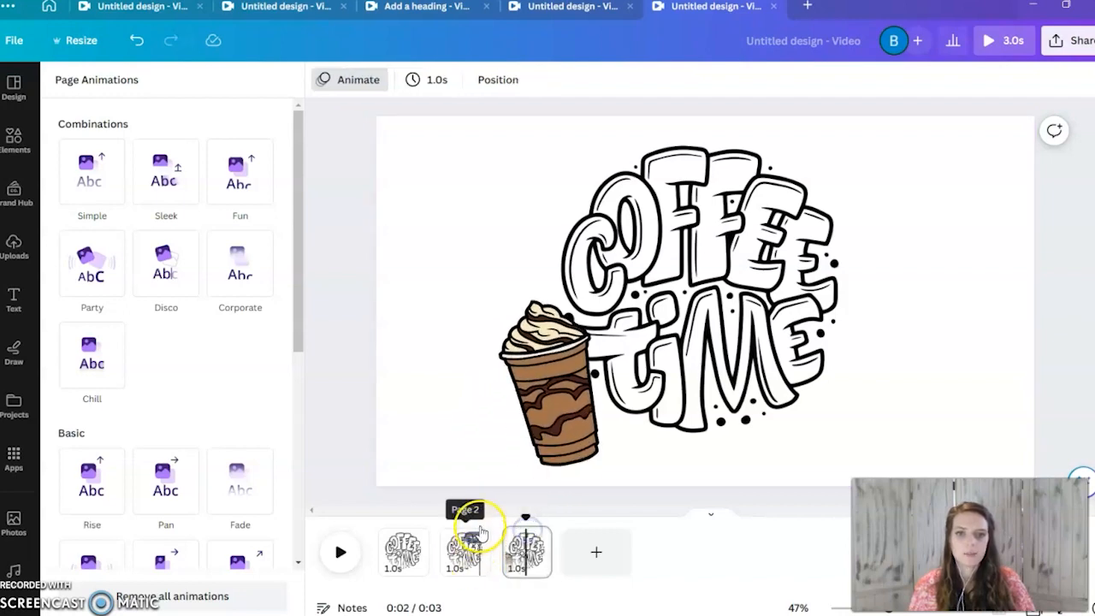
pyautogui.moveTo(527, 512)
pyautogui.mouseDown()
pyautogui.moveTo(489, 513)
pyautogui.moveTo(535, 525)
pyautogui.mouseUp()
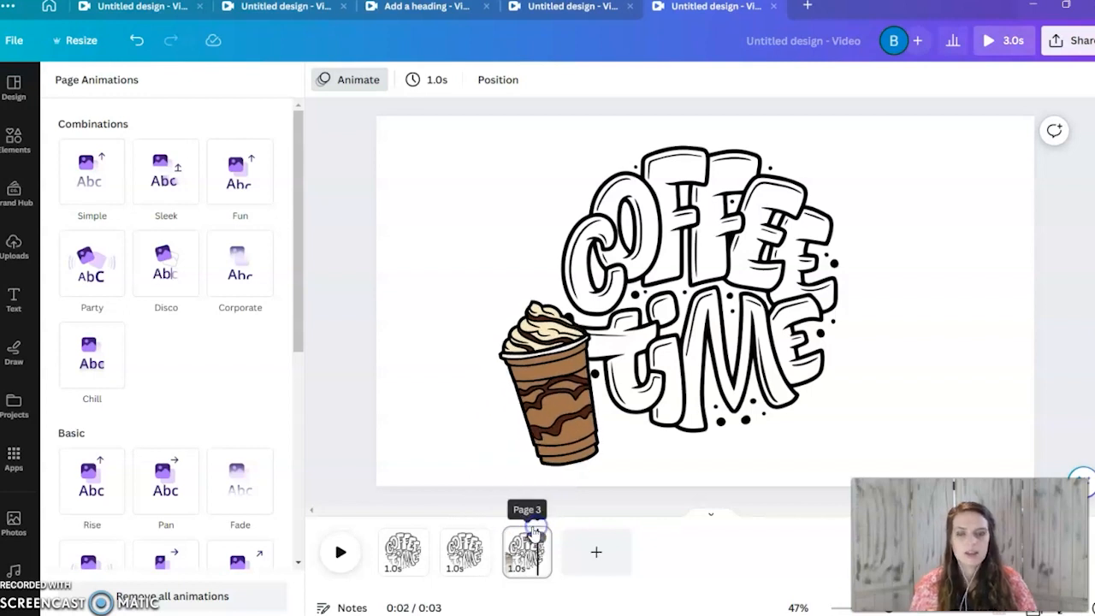
pyautogui.click(532, 535)
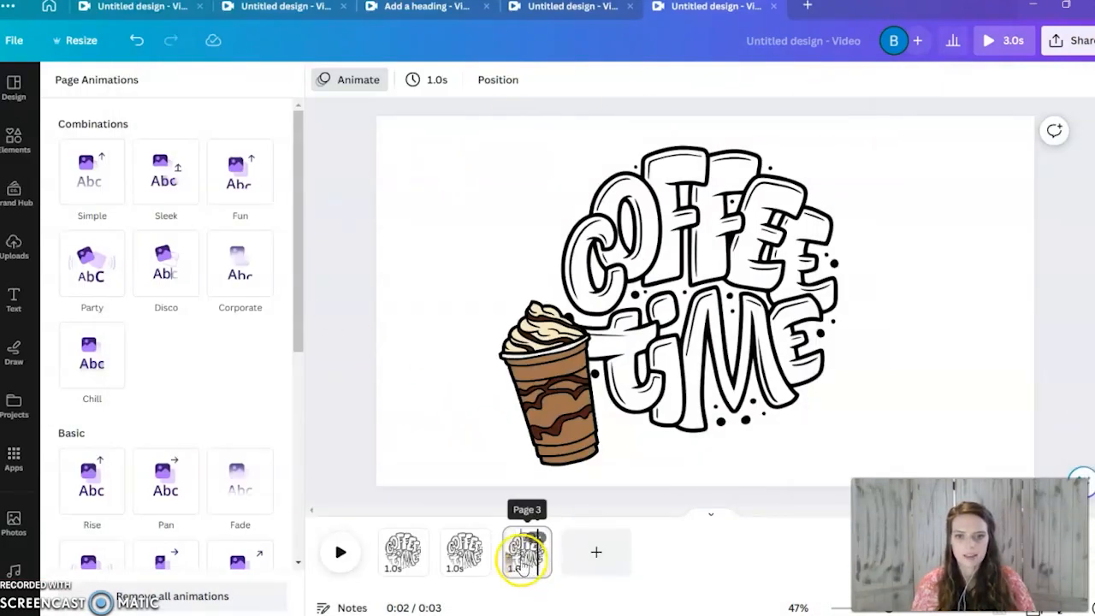
pyautogui.click(14, 137)
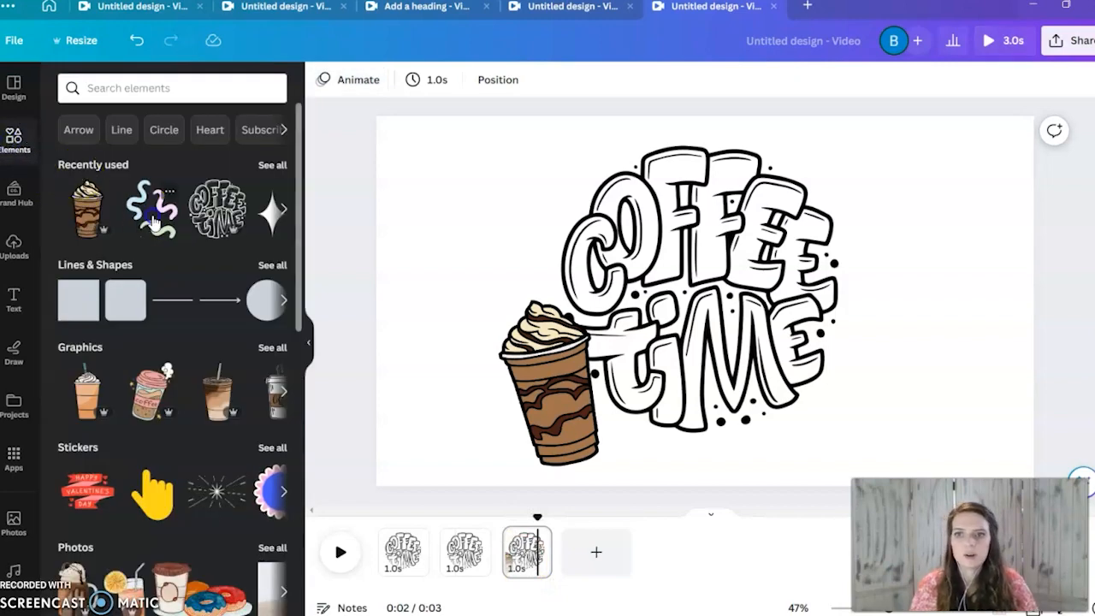
# Step: Add the squiggle confetti graphic to the third page, shrink it, recolor its blue squiggle orange, and place it partly above the page's top edge
pyautogui.click(86, 209)
pyautogui.moveTo(702, 338)
pyautogui.mouseDown()
pyautogui.moveTo(824, 188)
pyautogui.moveTo(854, 206)
pyautogui.mouseUp()
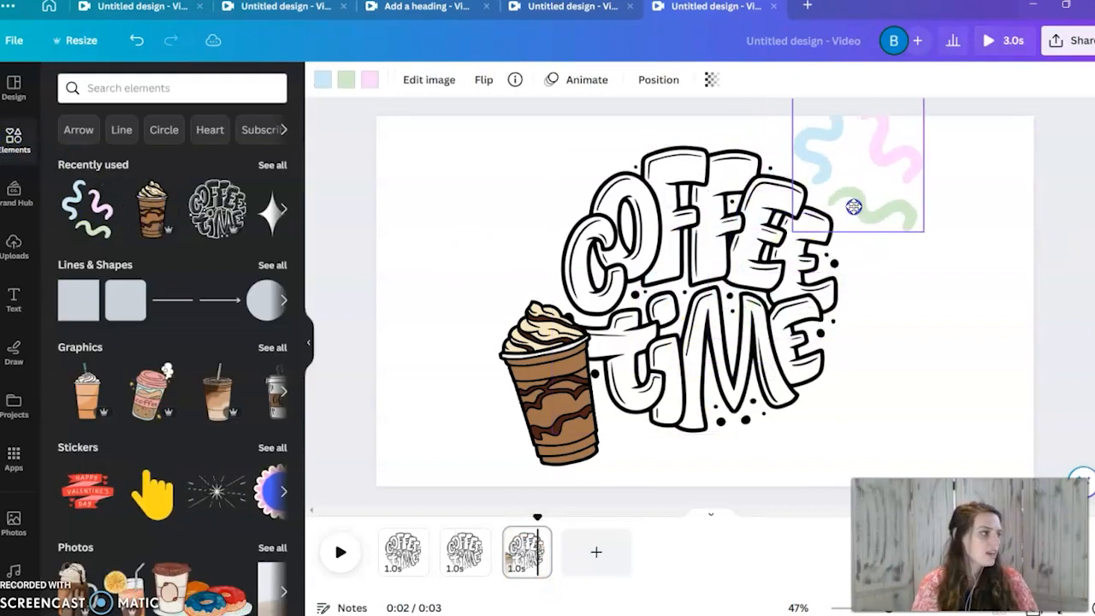
pyautogui.moveTo(924, 231)
pyautogui.mouseDown()
pyautogui.moveTo(843, 138)
pyautogui.moveTo(912, 228)
pyautogui.moveTo(935, 296)
pyautogui.moveTo(918, 359)
pyautogui.moveTo(841, 450)
pyautogui.moveTo(794, 464)
pyautogui.moveTo(855, 286)
pyautogui.moveTo(817, 137)
pyautogui.moveTo(819, 156)
pyautogui.mouseUp()
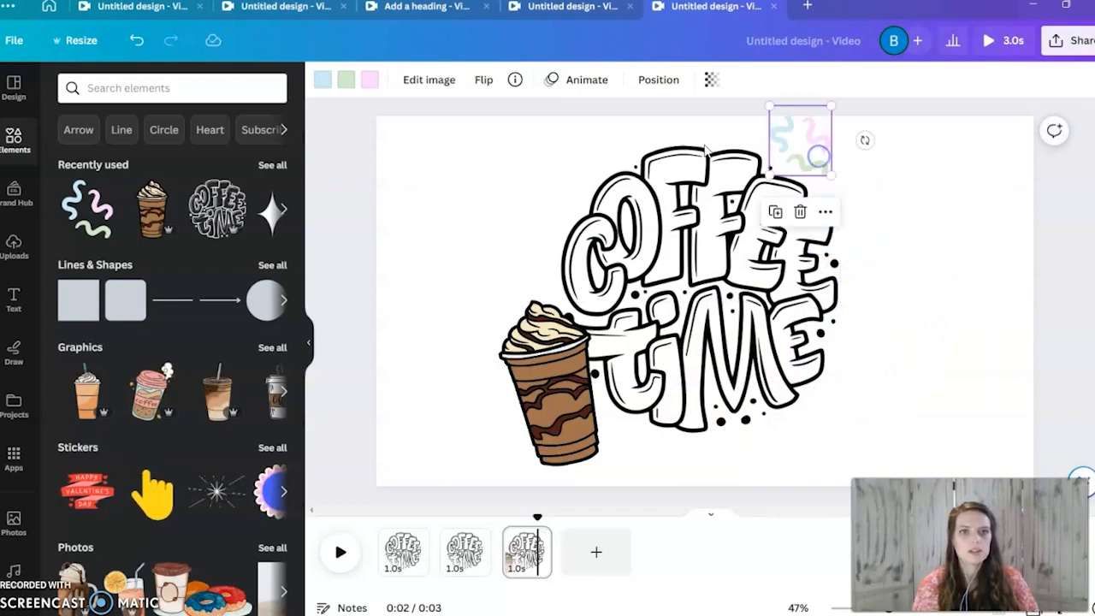
pyautogui.click(323, 82)
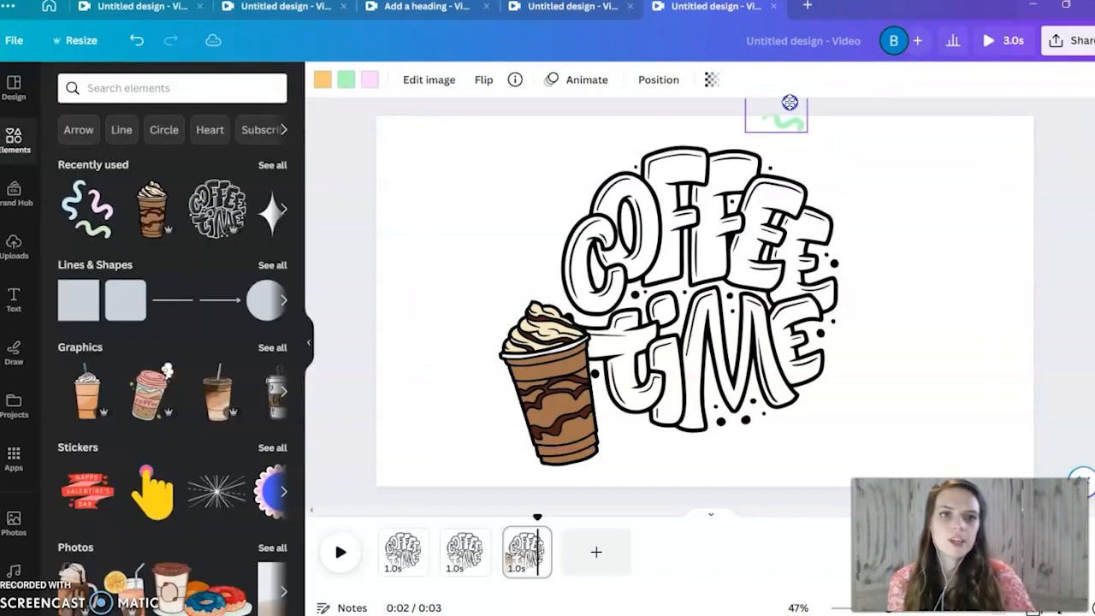
pyautogui.moveTo(789, 103); pyautogui.dragTo(792, 104)
# Step: Give the squiggles a custom animation path curving down toward the lettering's upper right, with the Smooth movement style
pyautogui.click(570, 83)
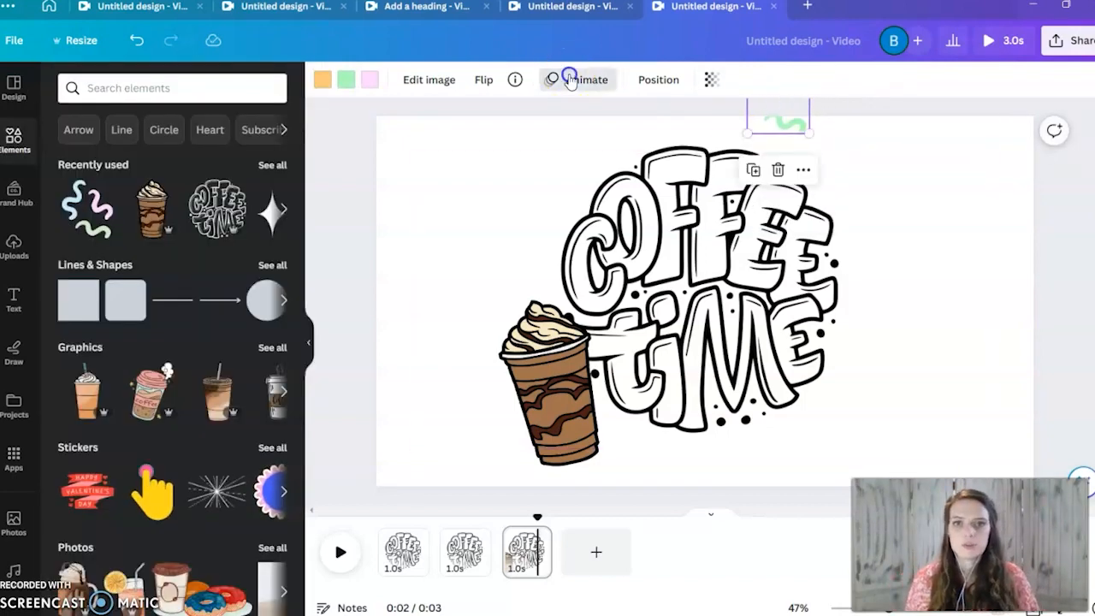
pyautogui.click(119, 142)
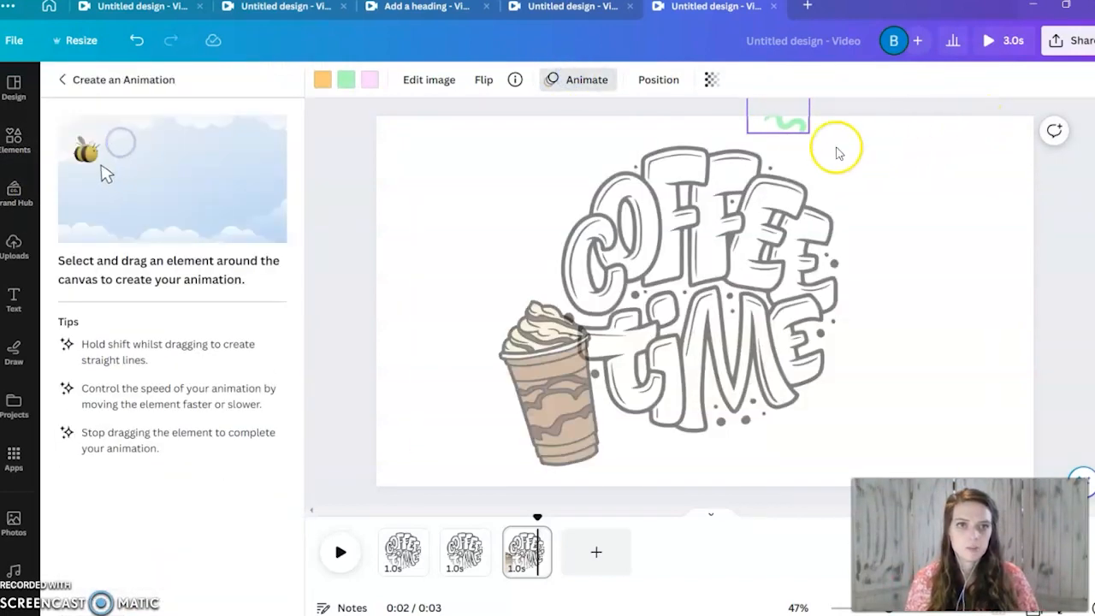
pyautogui.moveTo(783, 124)
pyautogui.mouseDown()
pyautogui.moveTo(843, 171)
pyautogui.moveTo(866, 212)
pyautogui.mouseUp()
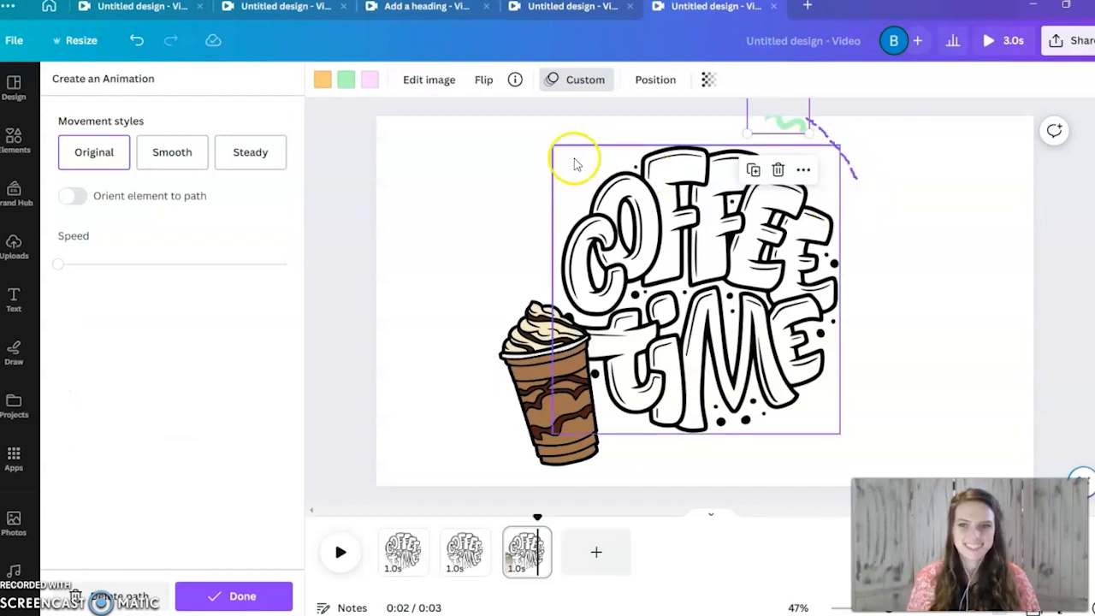
pyautogui.click(170, 159)
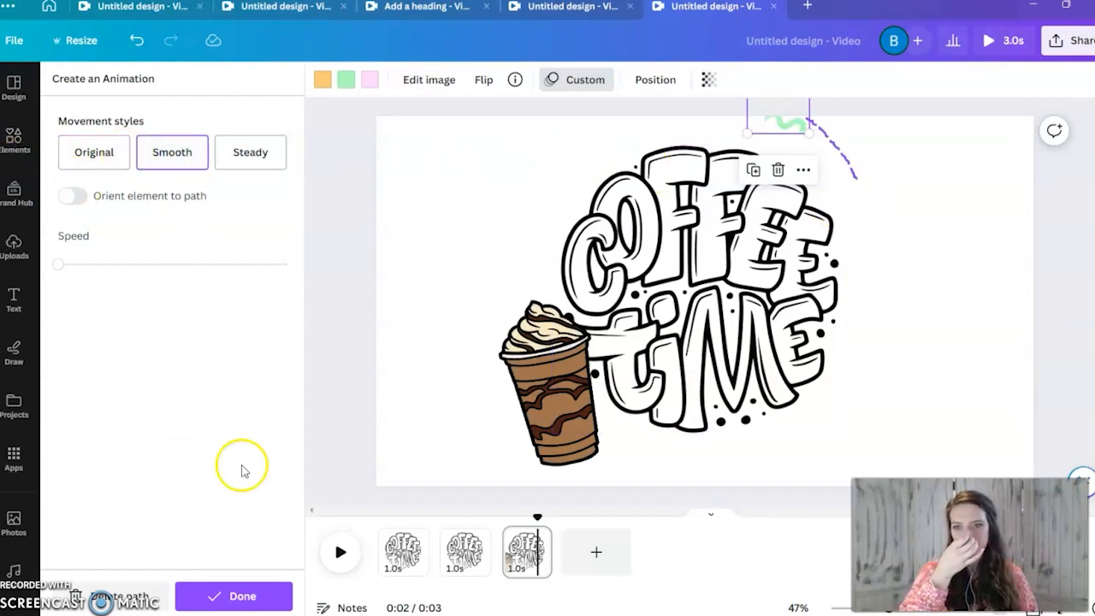
pyautogui.click(215, 594)
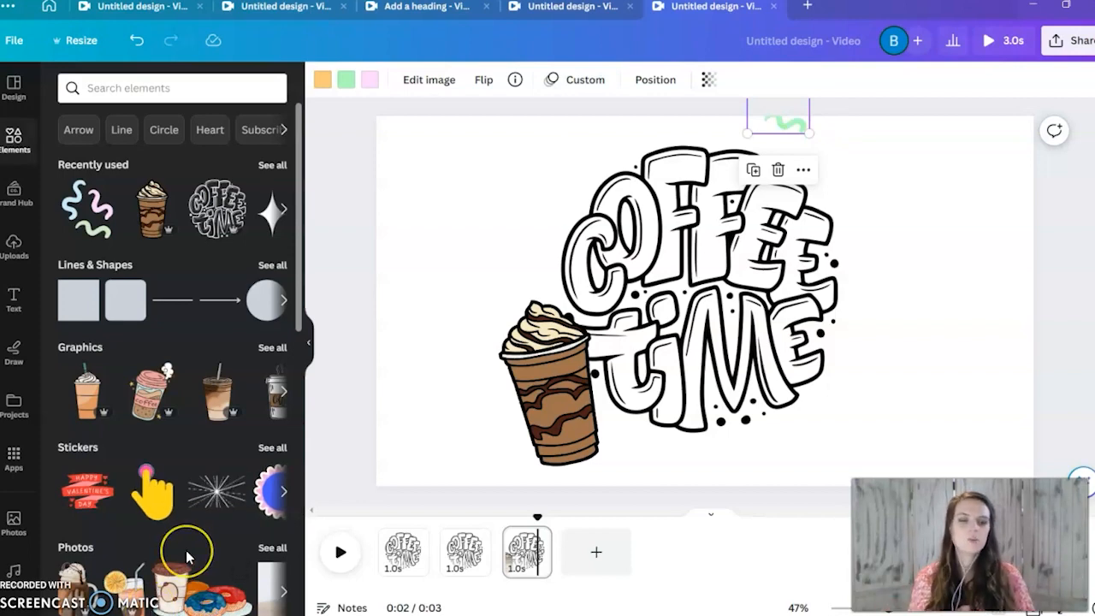
# Step: Duplicate the third page, and on the copy delete the squiggles' animation path and move them beside the lettering's upper right
pyautogui.rightClick(528, 547)
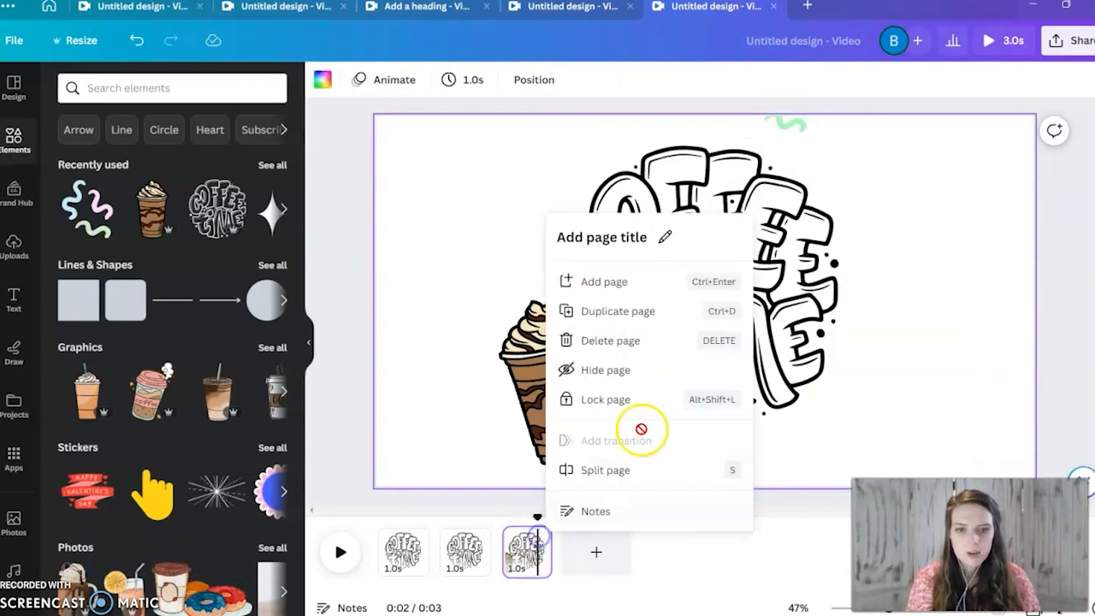
pyautogui.click(638, 315)
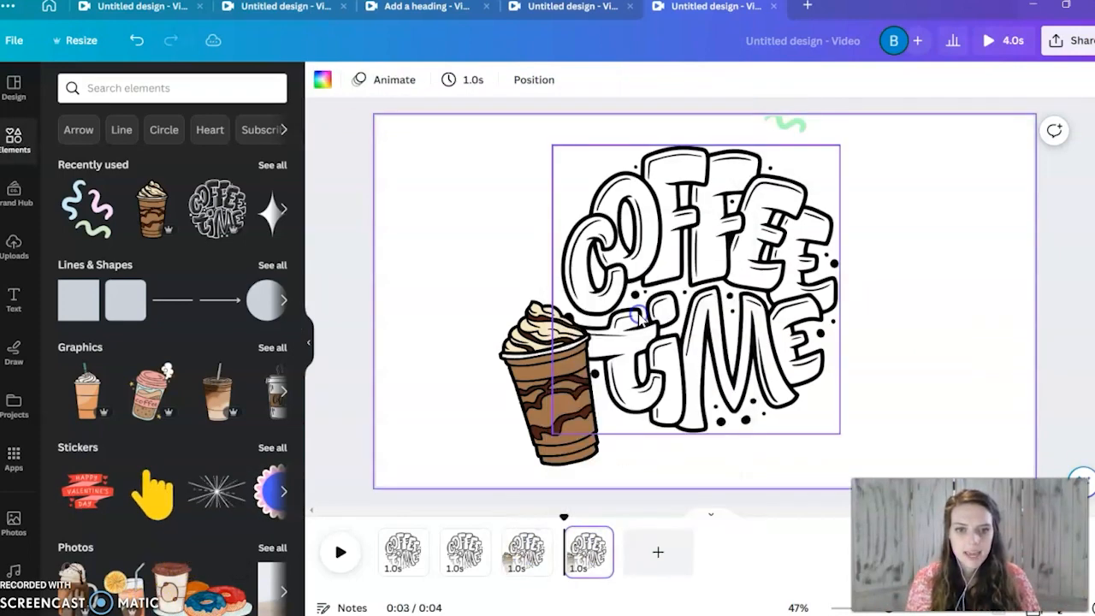
pyautogui.click(795, 123)
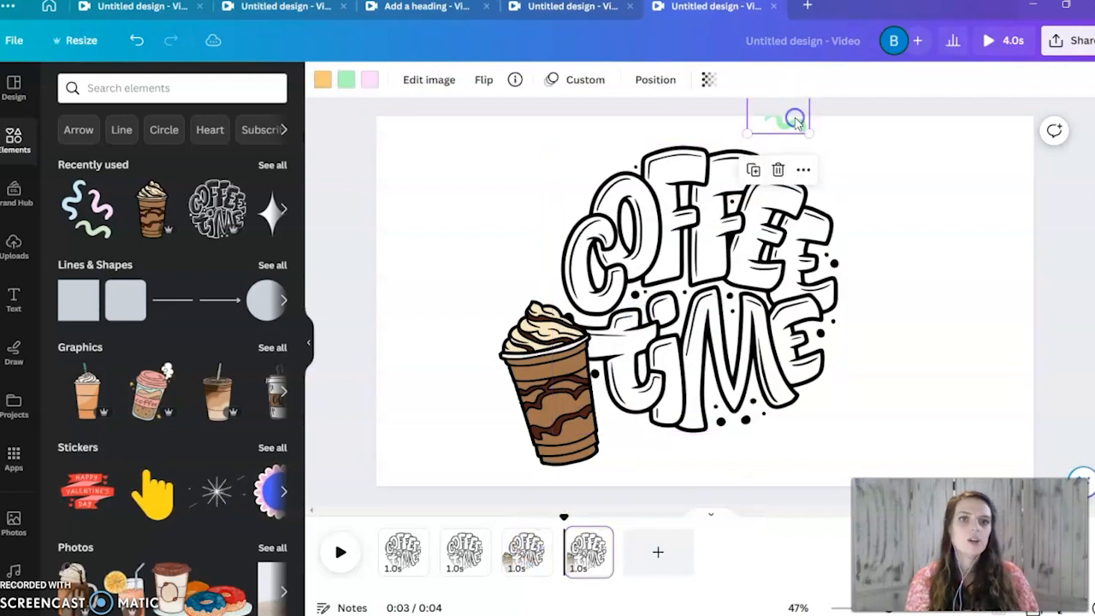
pyautogui.click(583, 80)
pyautogui.click(120, 595)
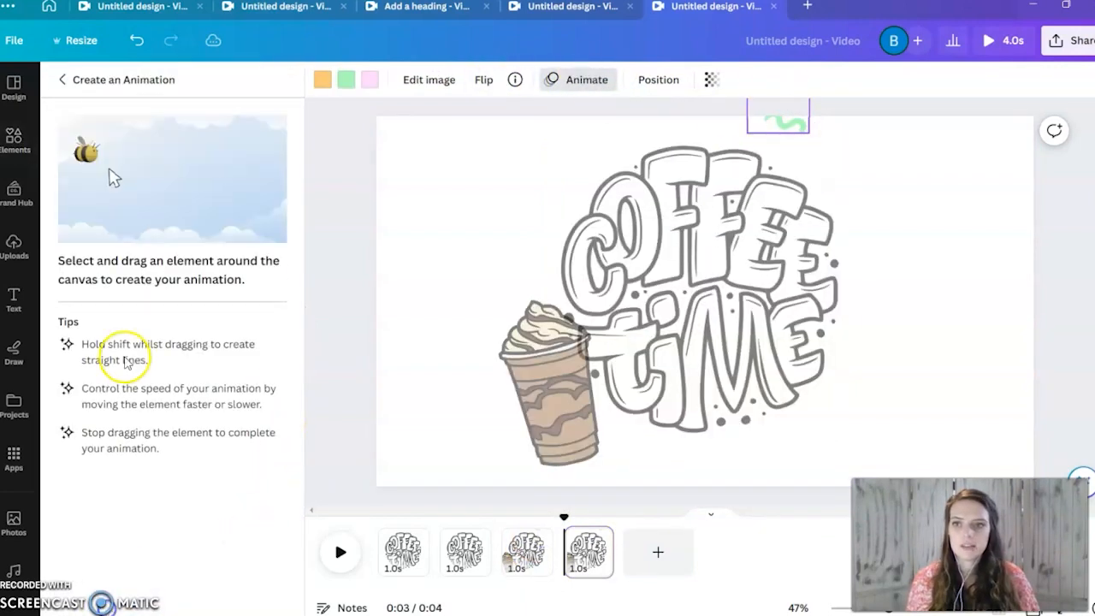
pyautogui.click(66, 78)
pyautogui.moveTo(757, 116); pyautogui.dragTo(829, 184)
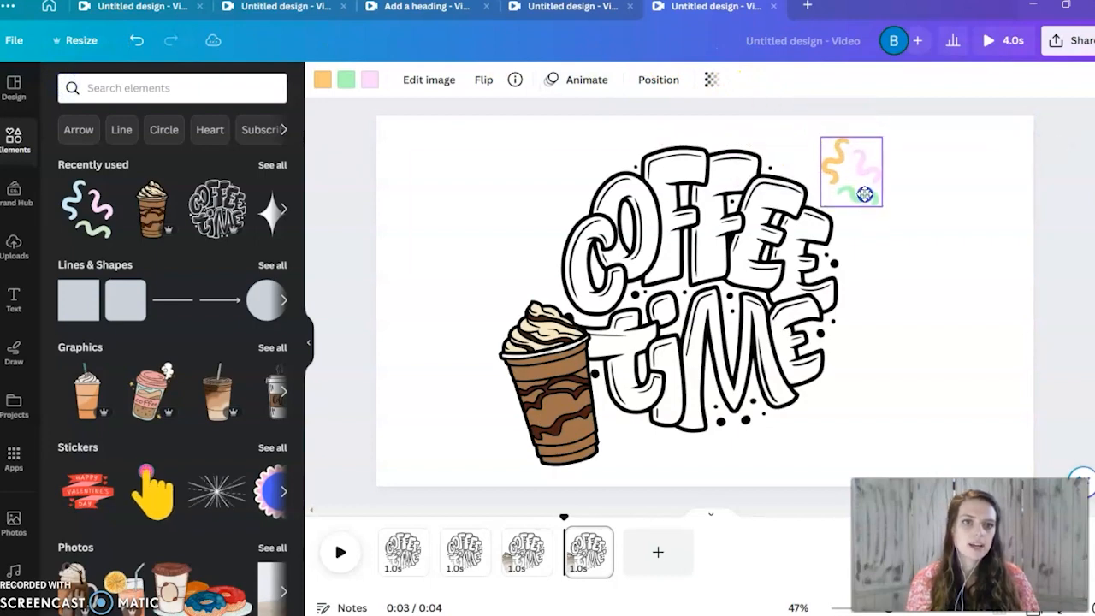
# Step: Check the transition from the third to the fourth page and adjust the squiggles' position beside the lettering's upper right
pyautogui.click(562, 517)
pyautogui.moveTo(554, 517); pyautogui.dragTo(553, 516)
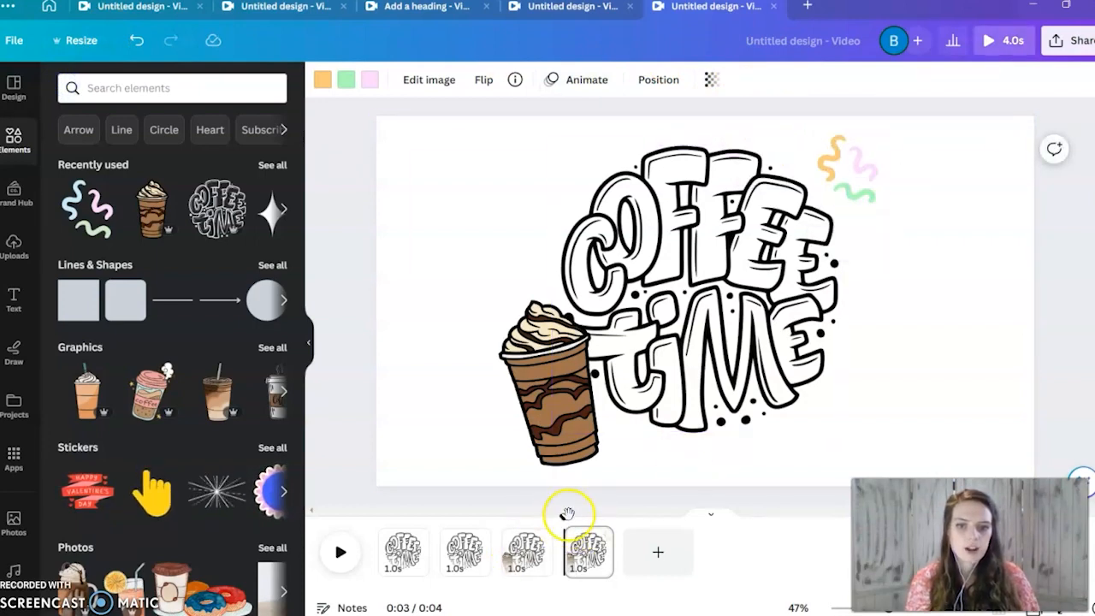
pyautogui.moveTo(554, 516)
pyautogui.mouseDown()
pyautogui.moveTo(539, 515)
pyautogui.moveTo(559, 516)
pyautogui.mouseUp()
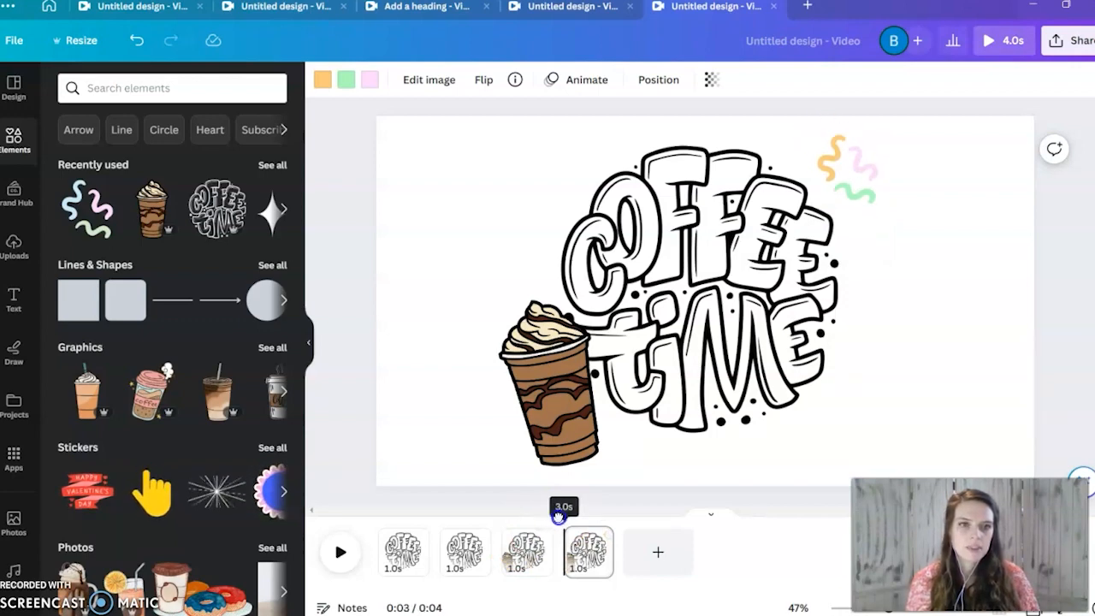
pyautogui.click(858, 191)
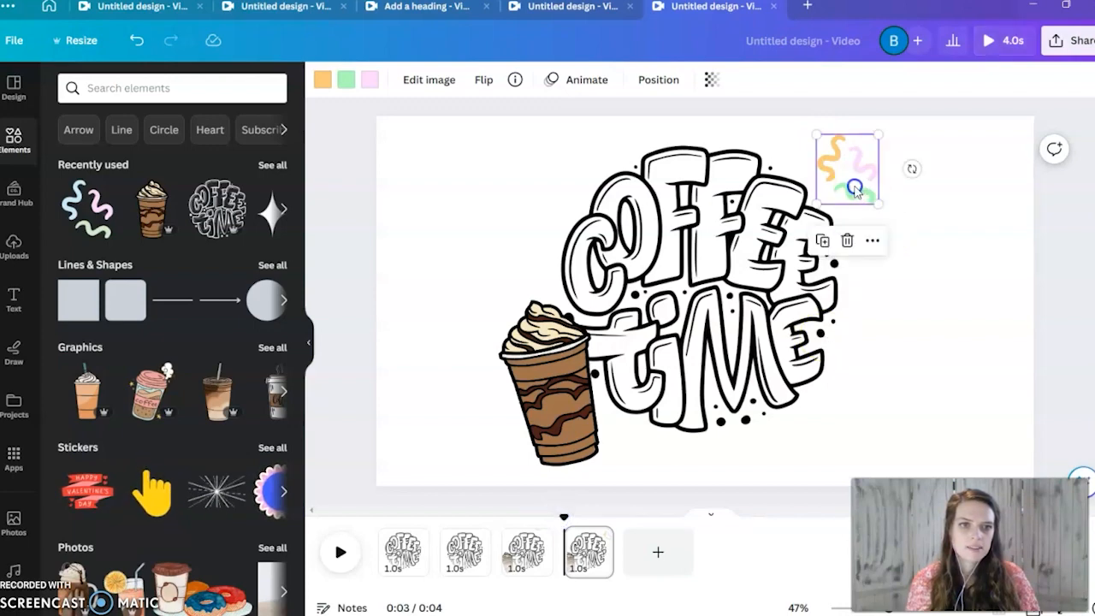
pyautogui.moveTo(863, 198); pyautogui.dragTo(855, 183)
pyautogui.click(647, 367)
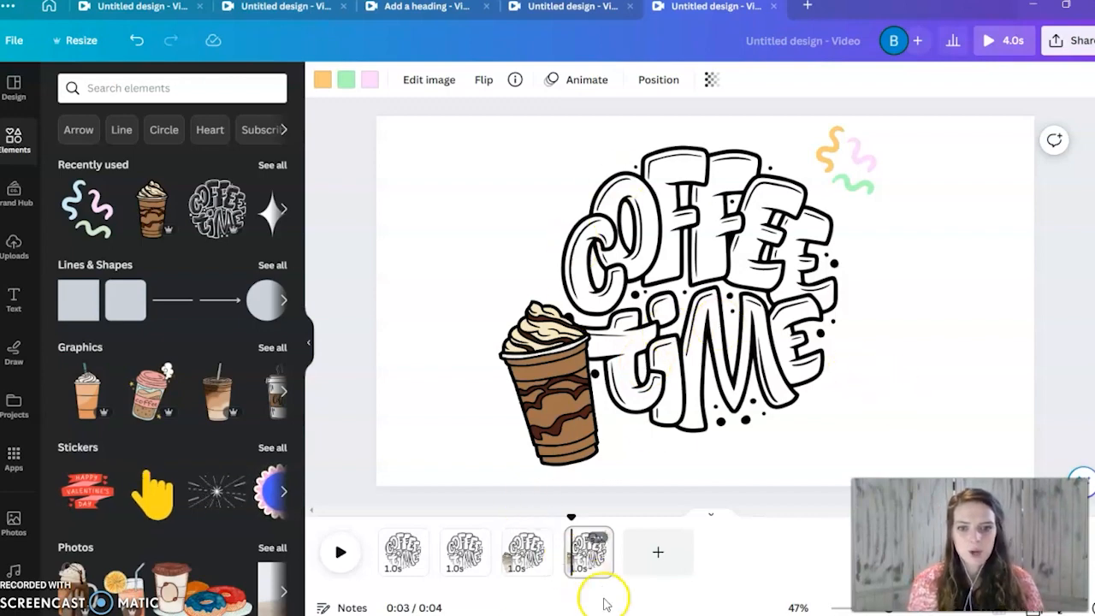
pyautogui.hotkey('ctrl', 'z')
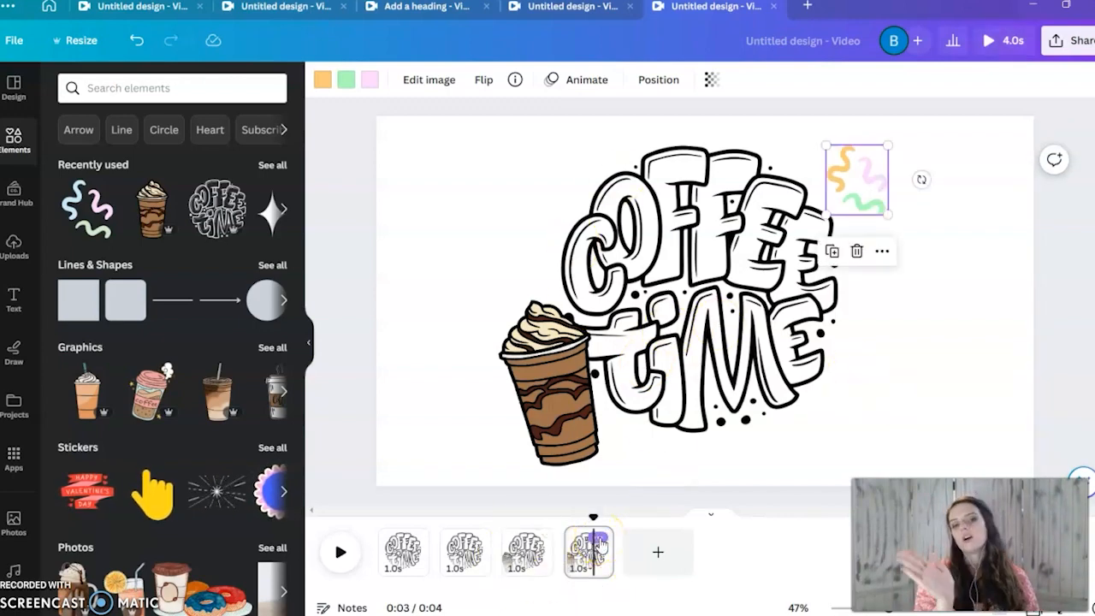
pyautogui.click(517, 567)
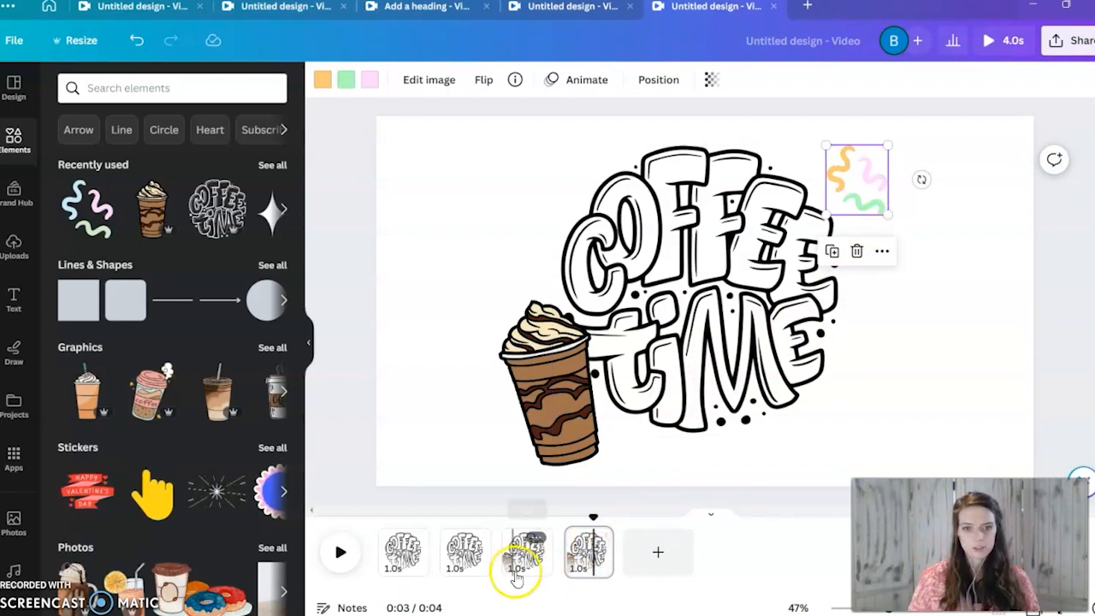
pyautogui.click(587, 565)
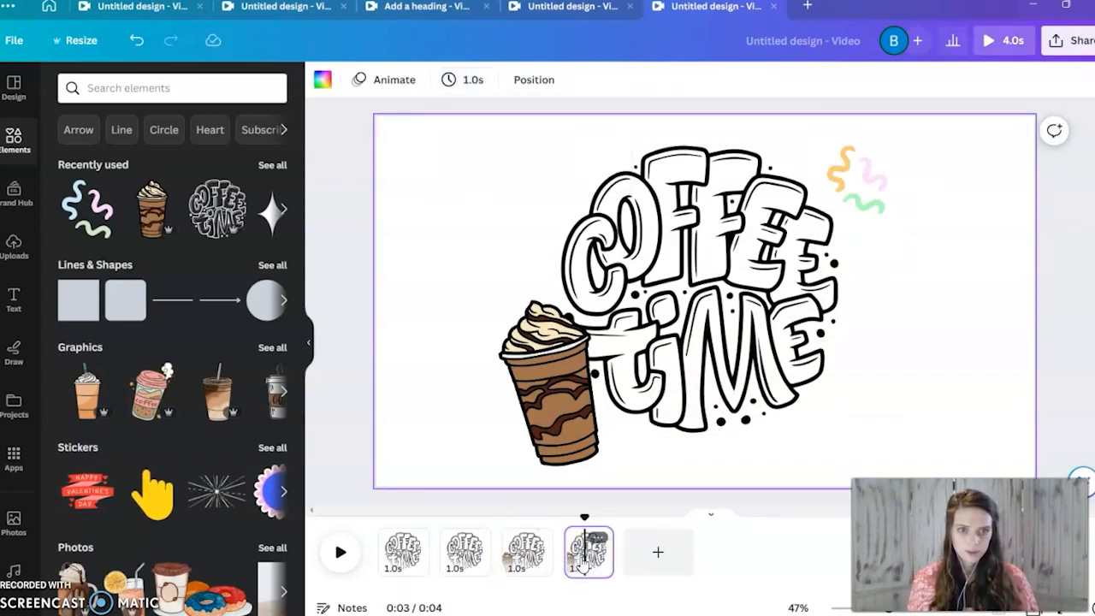
# Step: Rotate the cup on the fourth page until it stands almost upright, and duplicate that page
pyautogui.click(578, 370)
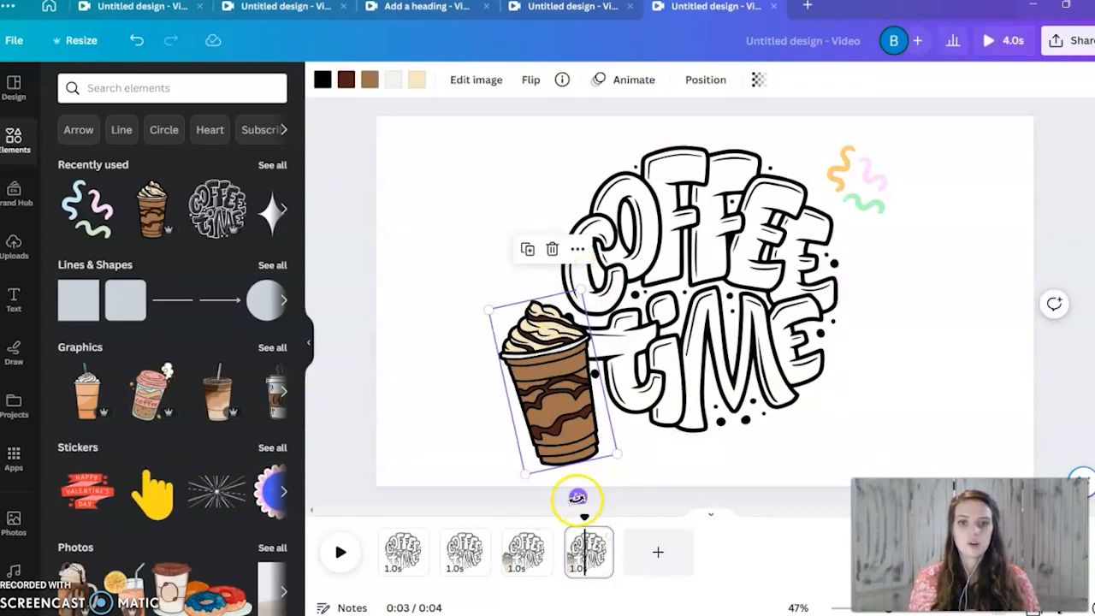
pyautogui.moveTo(577, 498); pyautogui.dragTo(547, 507)
pyautogui.click(605, 542)
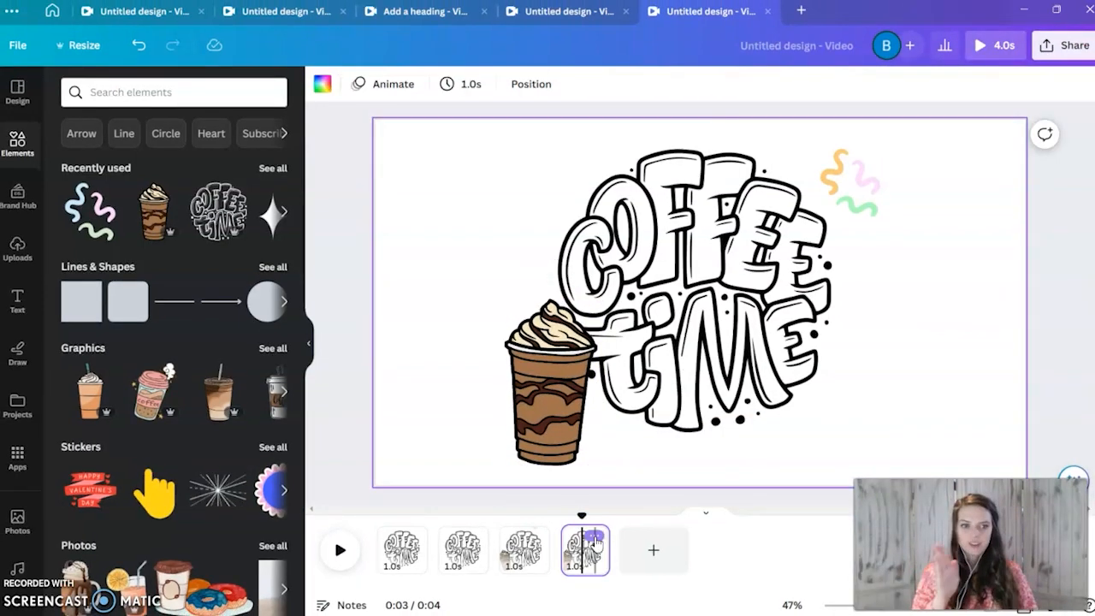
pyautogui.rightClick(596, 544)
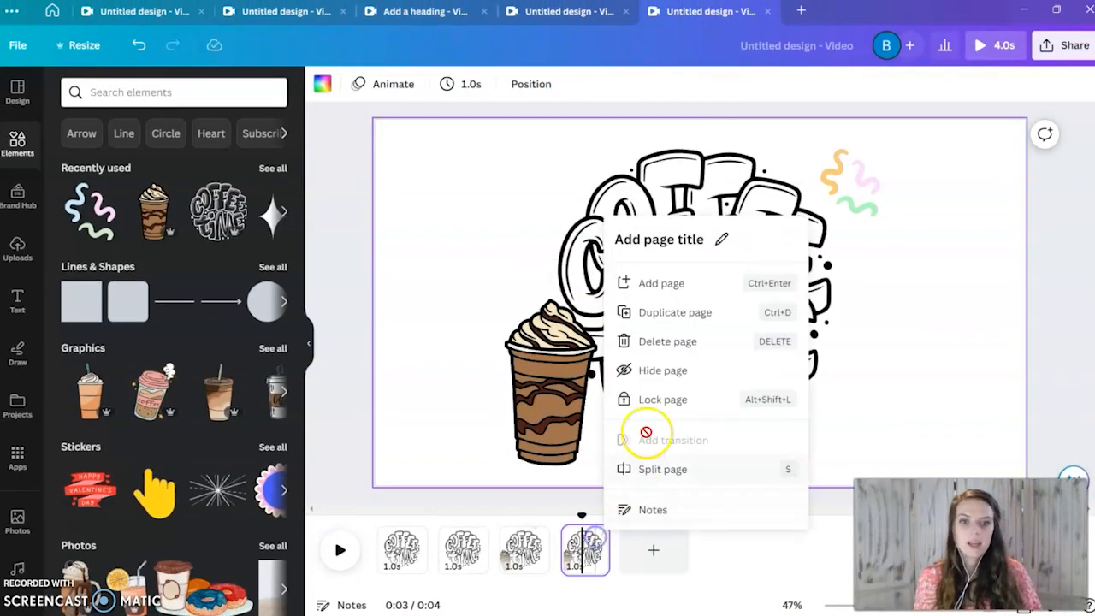
pyautogui.click(691, 245)
# Step: Tilt the cup slightly counterclockwise on the fifth page and compare it with the fourth page
pyautogui.click(560, 402)
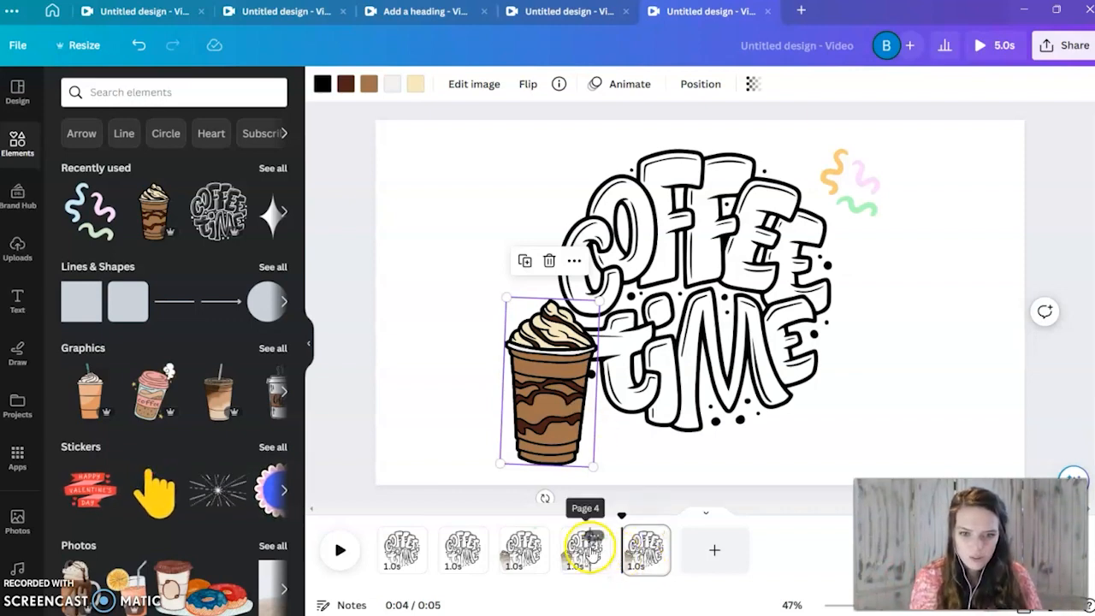
pyautogui.click(586, 549)
pyautogui.click(641, 564)
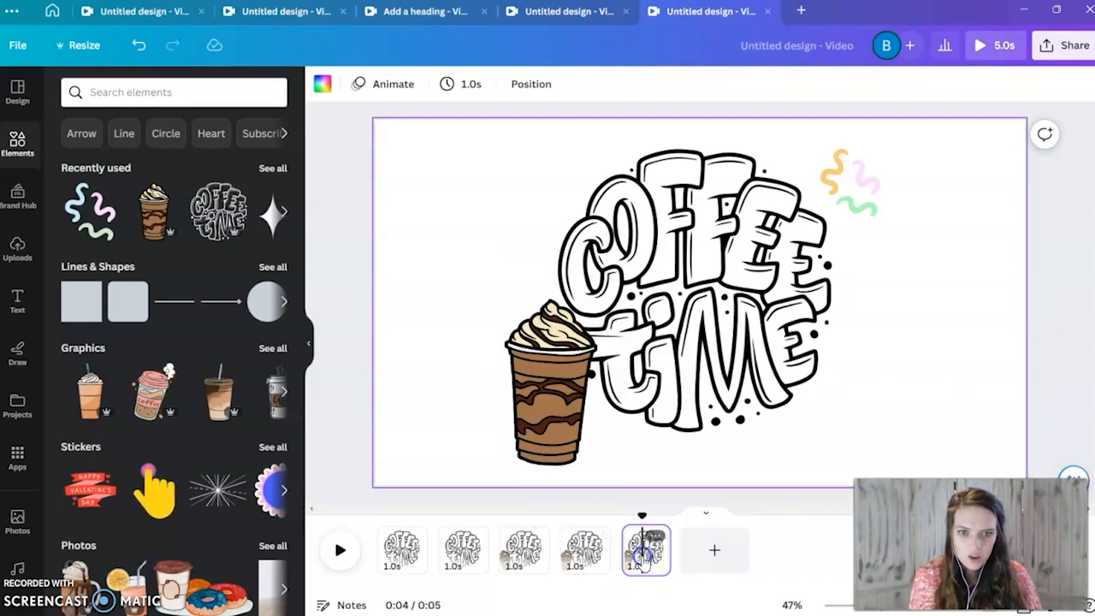
pyautogui.click(586, 379)
pyautogui.moveTo(547, 497); pyautogui.dragTo(564, 500)
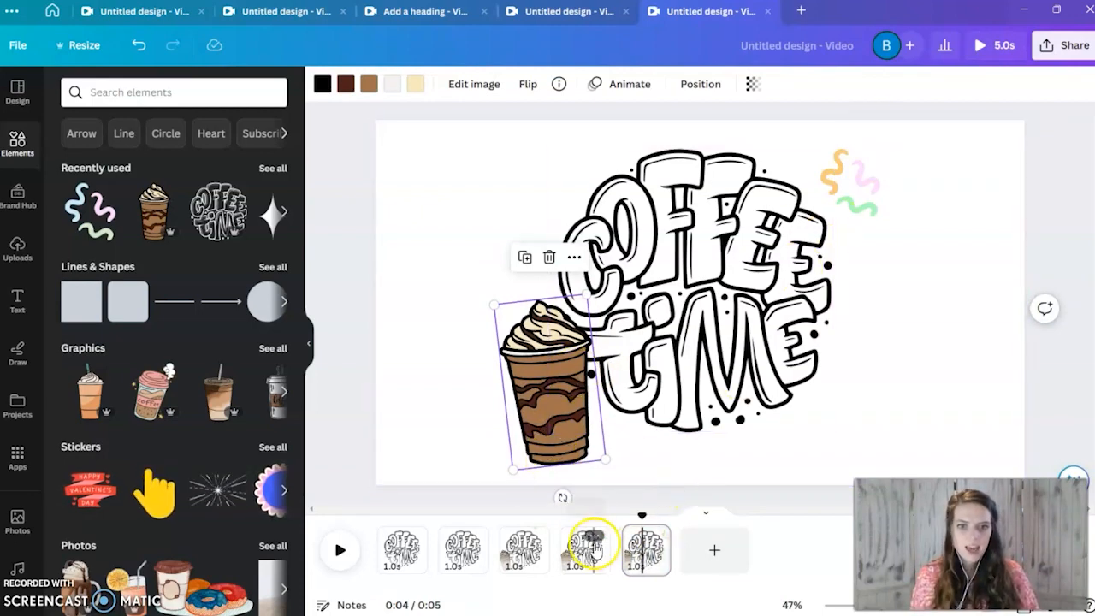
pyautogui.click(584, 556)
pyautogui.click(641, 547)
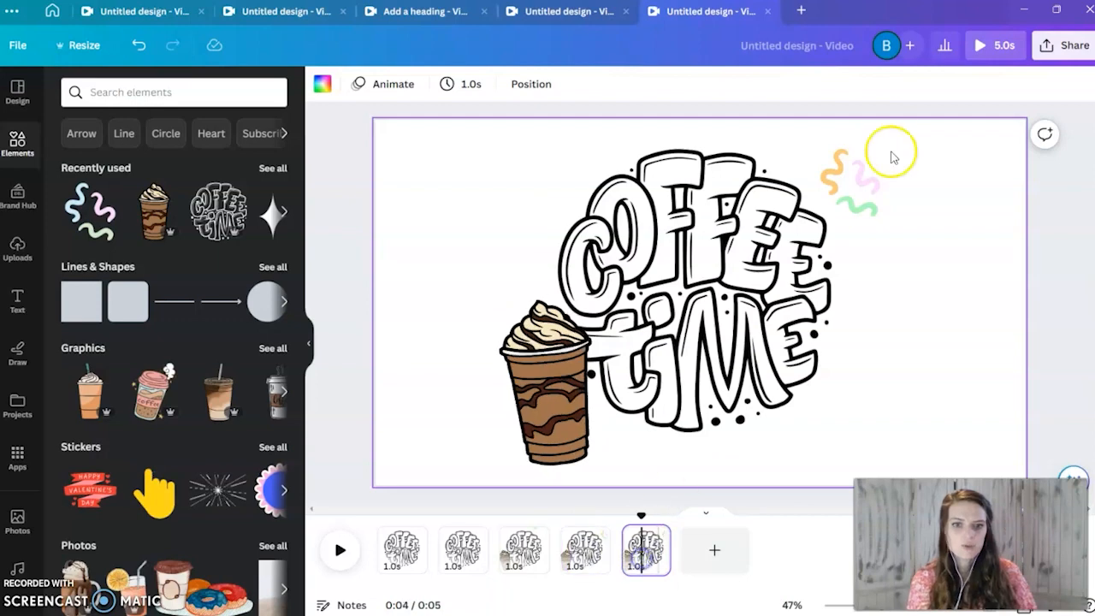
# Step: On the fifth page, enlarge the squiggles, rotate them counterclockwise and place them just right of the lettering's upper part
pyautogui.click(865, 188)
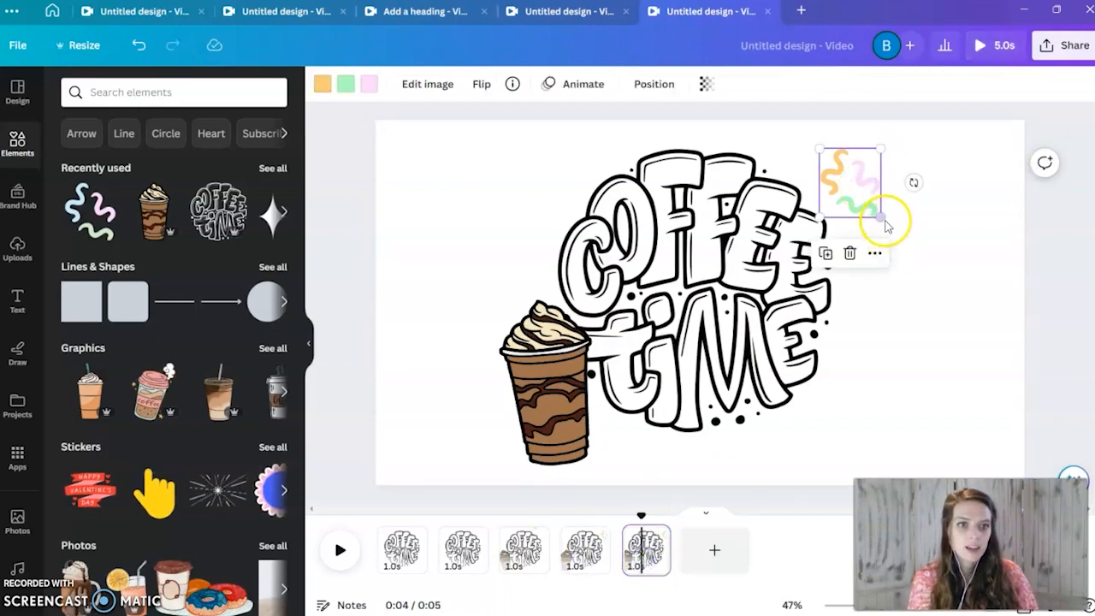
pyautogui.moveTo(883, 219); pyautogui.dragTo(898, 233)
pyautogui.moveTo(926, 189)
pyautogui.mouseDown()
pyautogui.moveTo(934, 197)
pyautogui.moveTo(921, 118)
pyautogui.moveTo(904, 135)
pyautogui.mouseUp()
pyautogui.moveTo(874, 191); pyautogui.dragTo(892, 230)
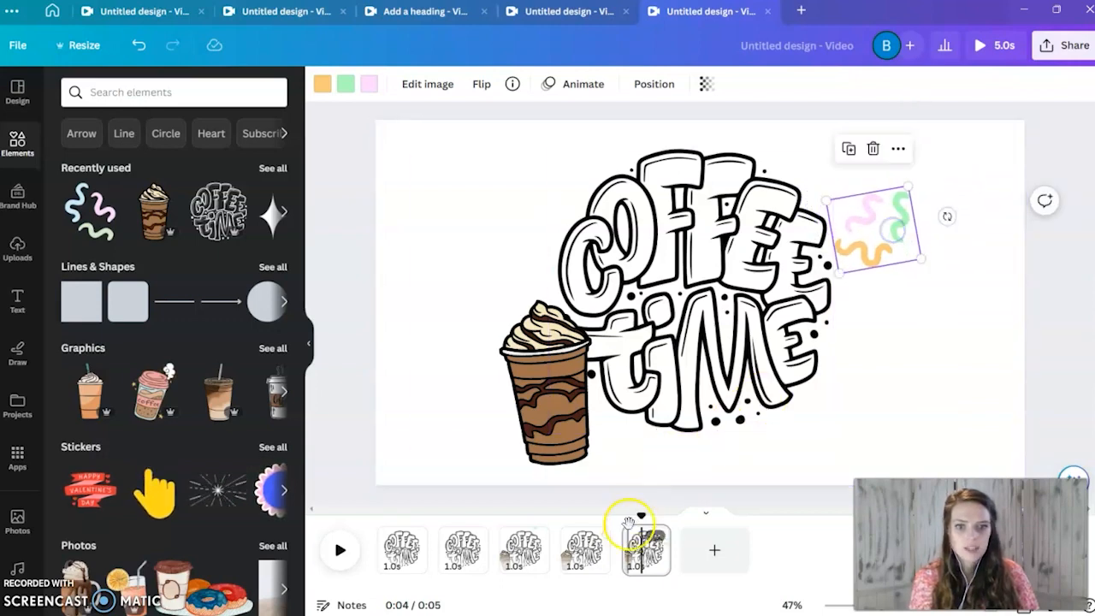
pyautogui.click(586, 548)
pyautogui.click(644, 554)
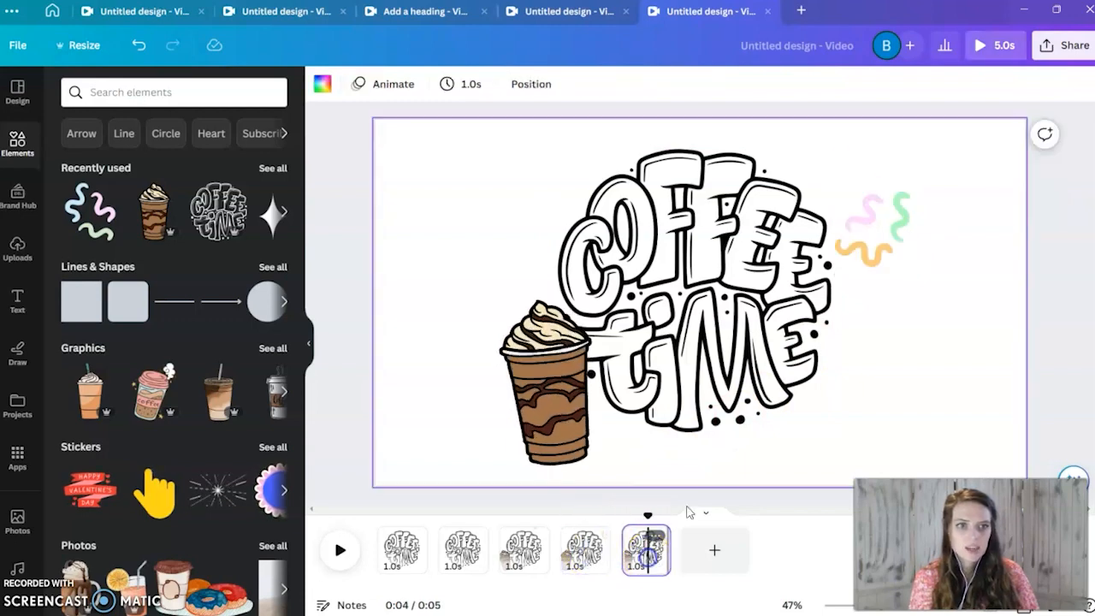
pyautogui.moveTo(886, 234); pyautogui.dragTo(878, 214)
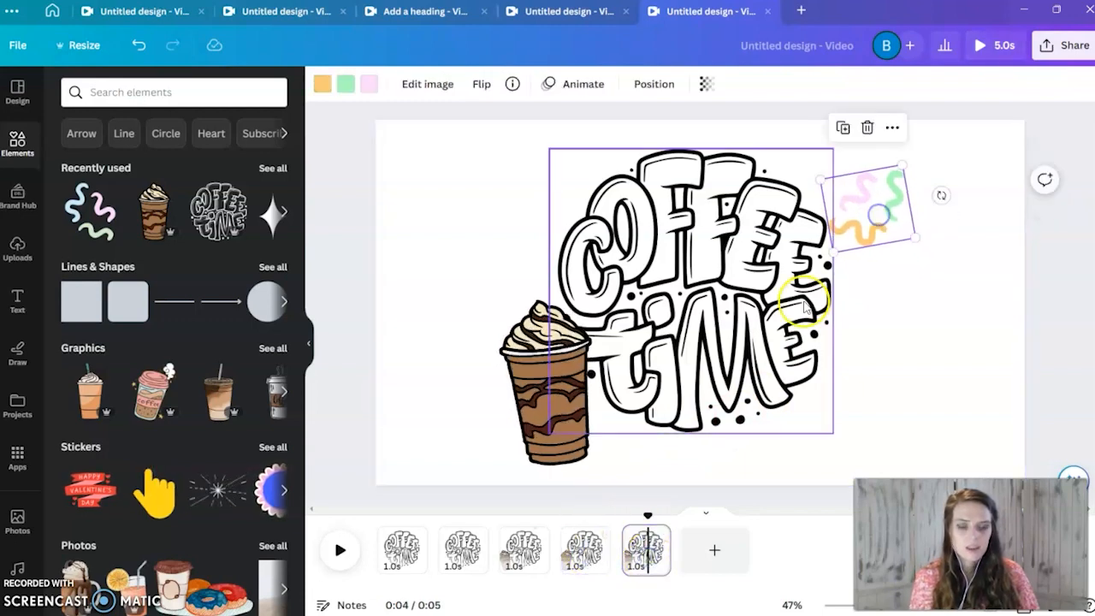
# Step: Duplicate the fifth page and tilt the cup further counterclockwise on the copy
pyautogui.rightClick(656, 538)
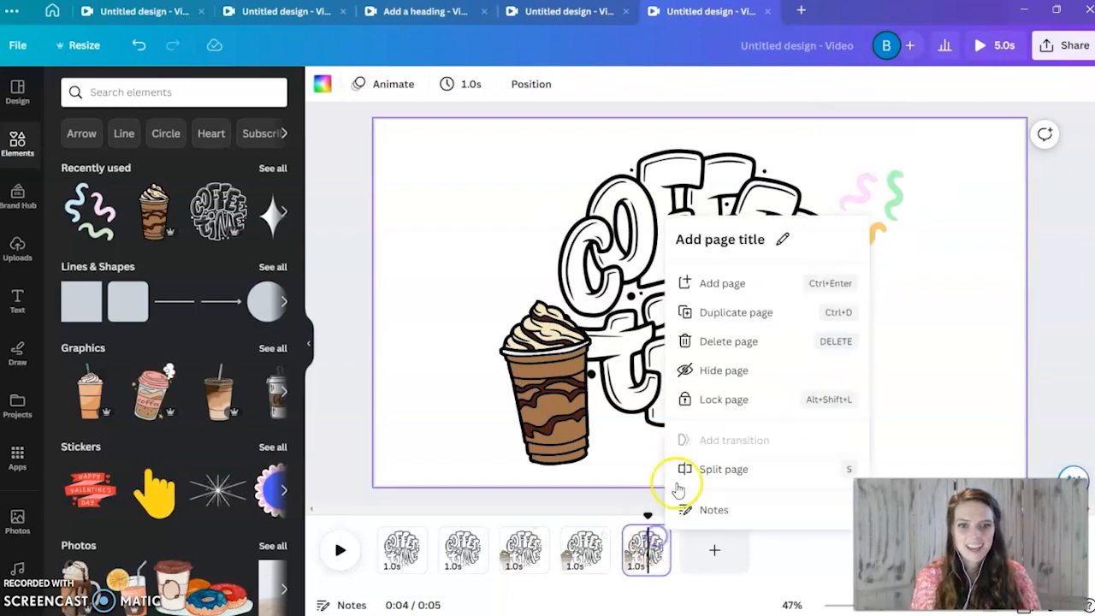
pyautogui.click(733, 316)
pyautogui.click(564, 407)
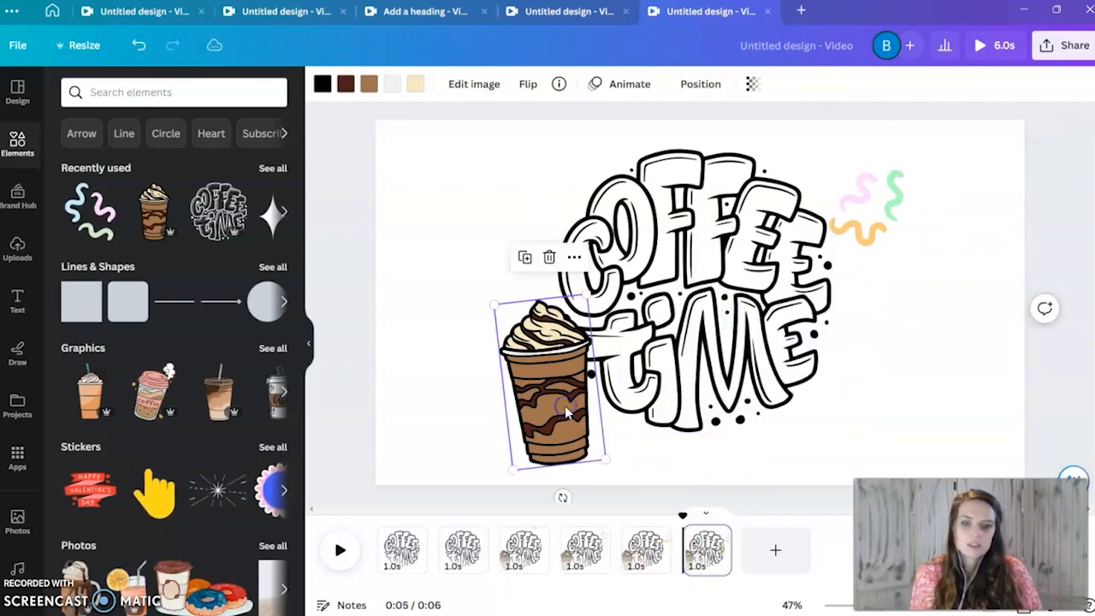
pyautogui.moveTo(561, 495); pyautogui.dragTo(598, 489)
# Step: On the sixth page, move the squiggles down beside the lettering's right edge, rotate them clockwise to about -79° and flip them
pyautogui.click(894, 224)
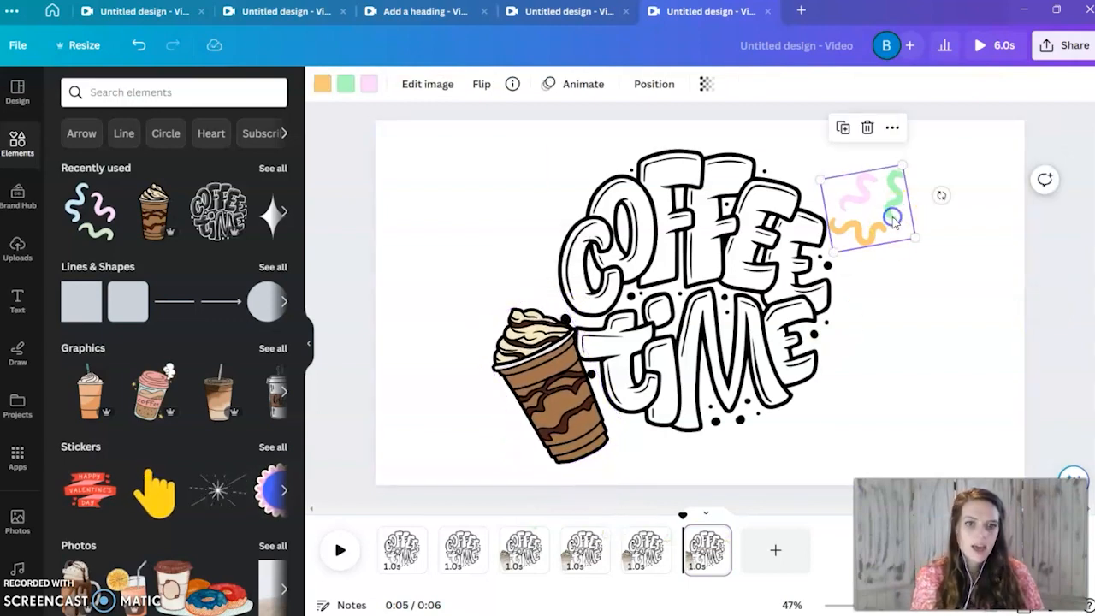
pyautogui.moveTo(894, 221)
pyautogui.mouseDown()
pyautogui.moveTo(898, 269)
pyautogui.moveTo(939, 310)
pyautogui.mouseUp()
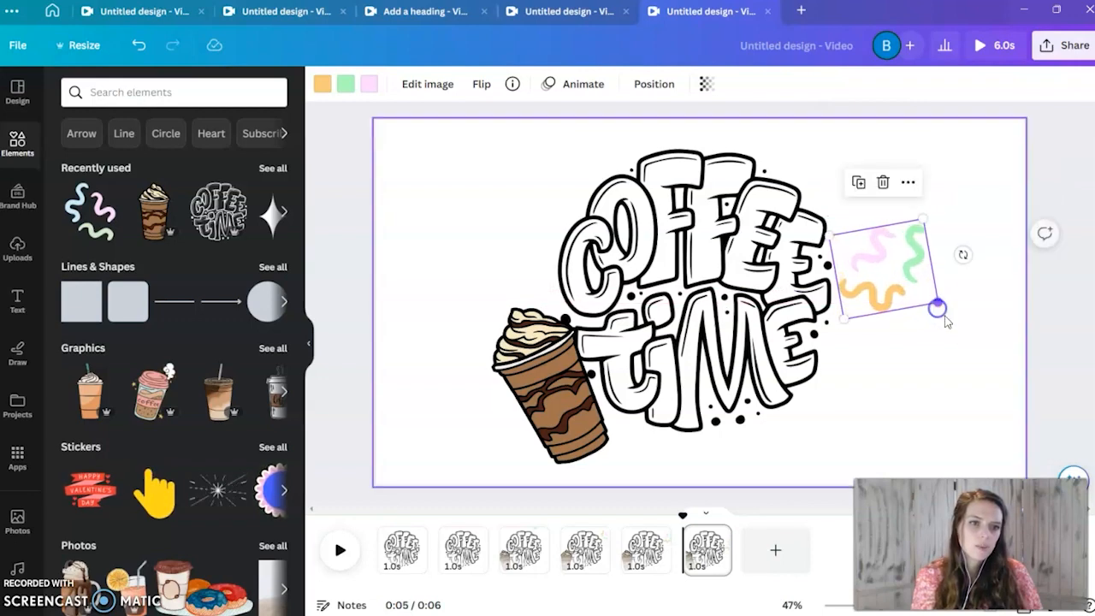
pyautogui.click(963, 254)
pyautogui.moveTo(964, 257); pyautogui.dragTo(964, 288)
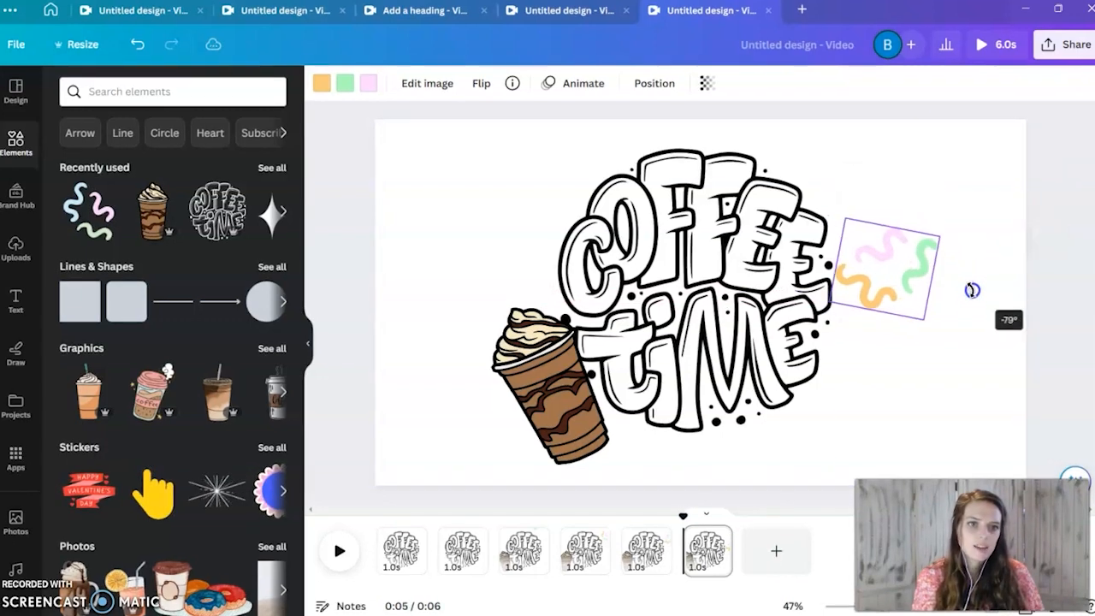
pyautogui.click(482, 83)
pyautogui.click(505, 117)
pyautogui.click(861, 444)
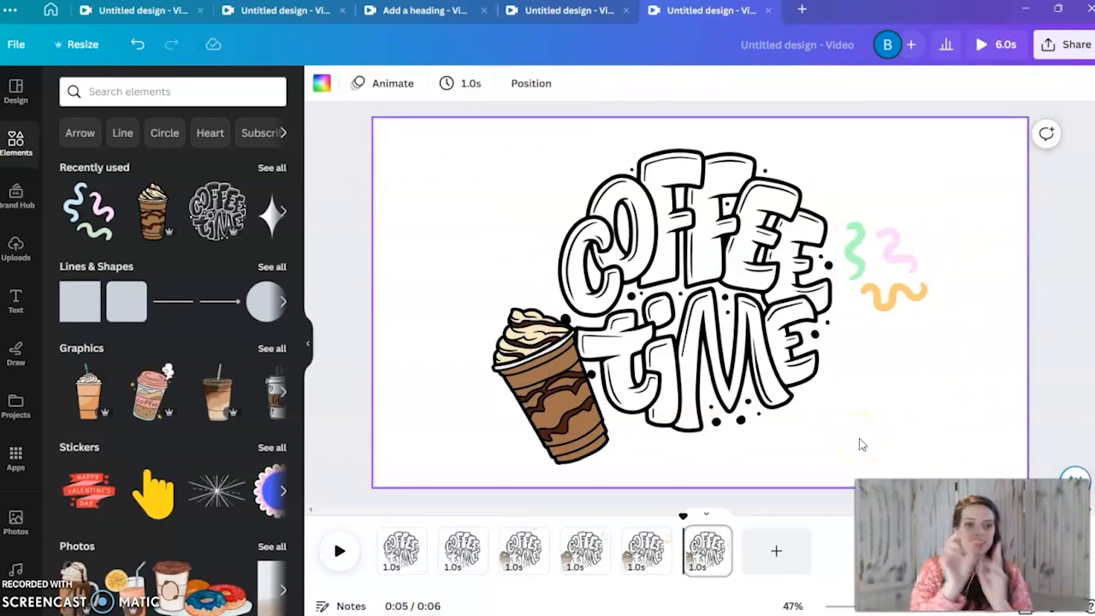
# Step: Duplicate the sixth page and rotate the cup clockwise on the copy until it stands almost upright
pyautogui.click(719, 535)
pyautogui.click(793, 346)
pyautogui.click(564, 407)
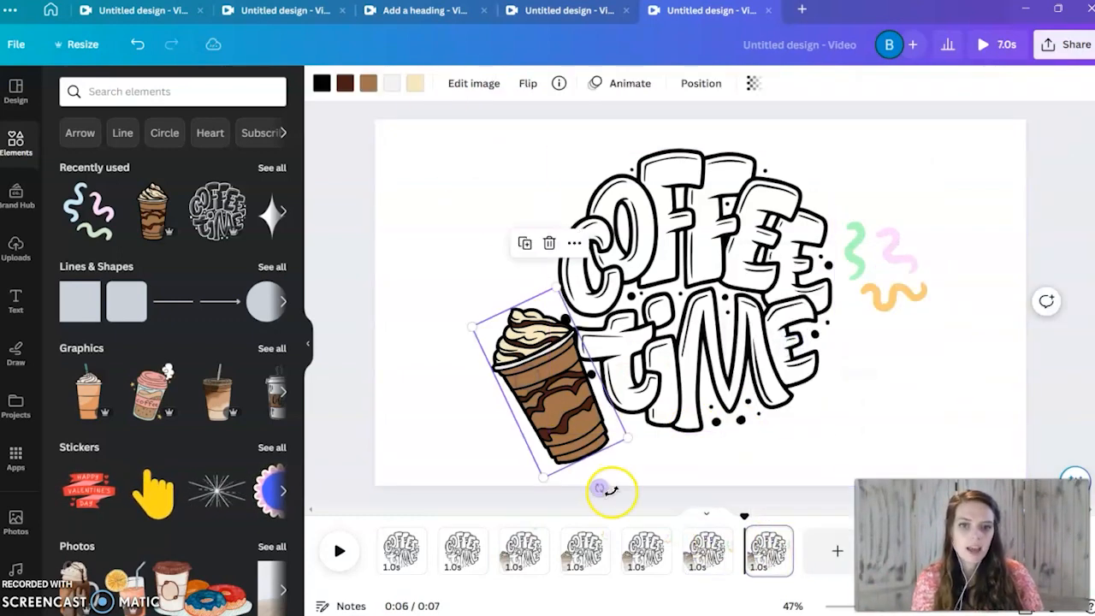
pyautogui.moveTo(601, 488); pyautogui.dragTo(573, 504)
# Step: On the seventh page, move the squiggles down beside the word "time", flip them and make them smaller
pyautogui.moveTo(896, 303); pyautogui.dragTo(889, 363)
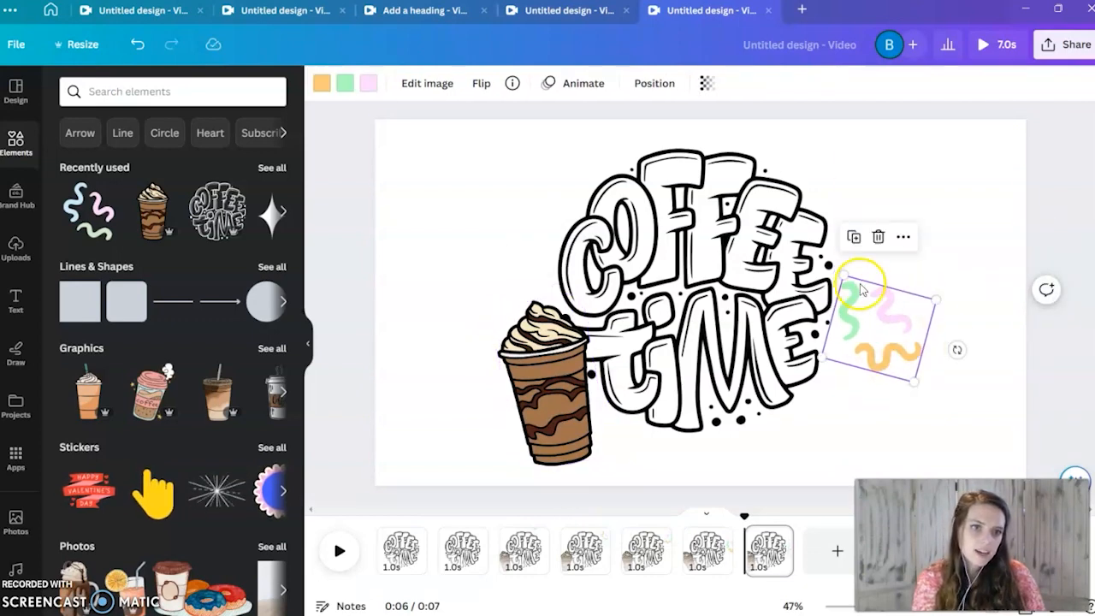
pyautogui.click(480, 84)
pyautogui.click(505, 120)
pyautogui.moveTo(935, 299); pyautogui.dragTo(901, 313)
# Step: Duplicate the seventh page, then move the squiggles to the lettering's lower-right edge on the copy, shrinking and rotating them
pyautogui.click(780, 535)
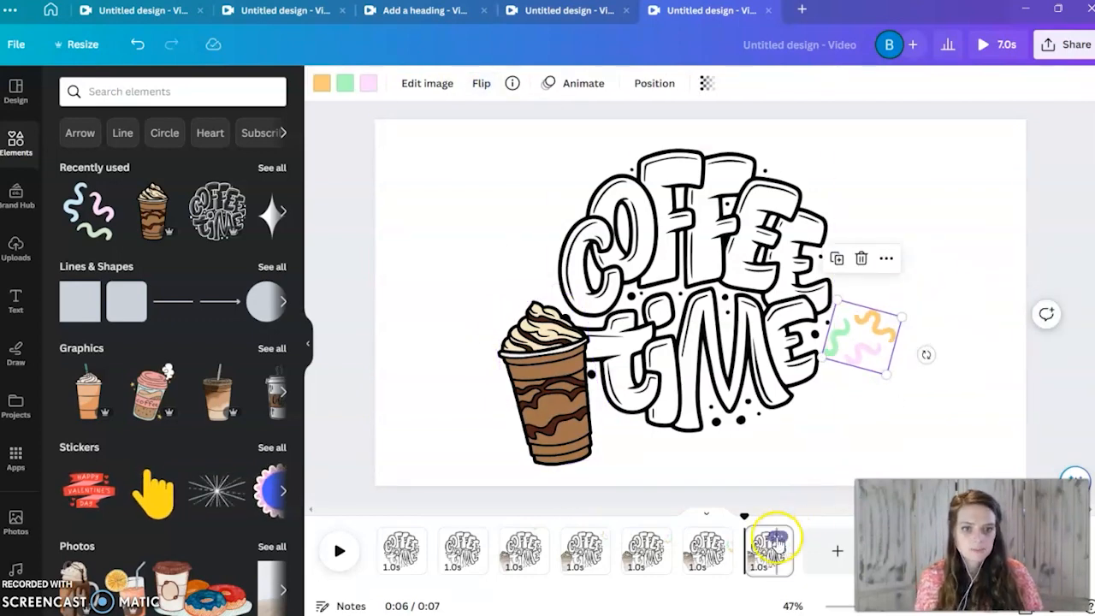
pyautogui.click(848, 342)
pyautogui.click(869, 353)
pyautogui.moveTo(865, 358); pyautogui.dragTo(840, 392)
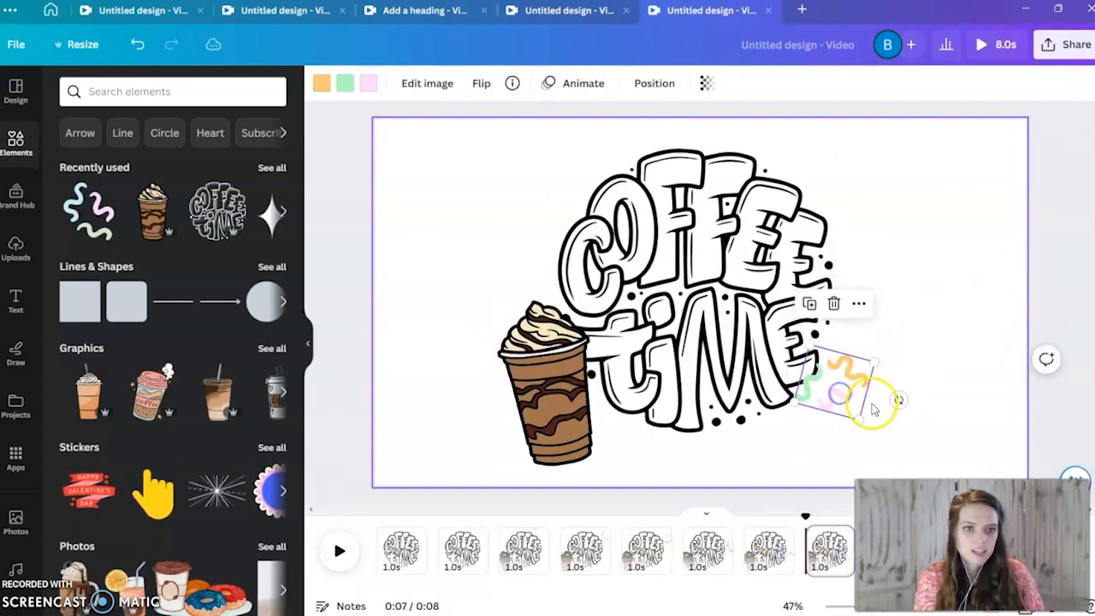
pyautogui.moveTo(811, 346); pyautogui.dragTo(821, 367)
pyautogui.moveTo(884, 420); pyautogui.dragTo(846, 451)
pyautogui.click(481, 83)
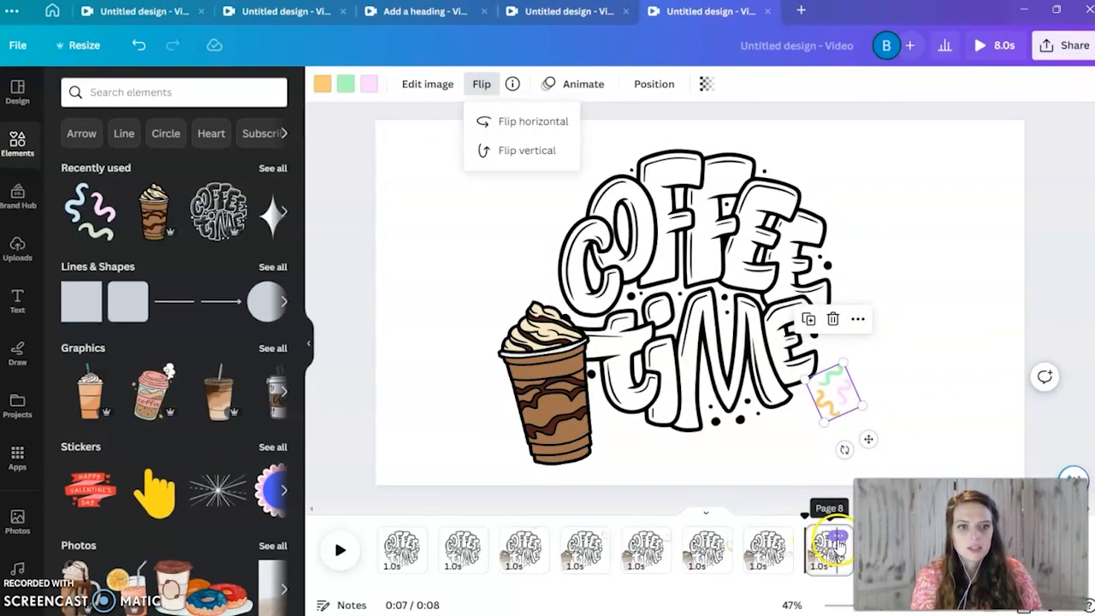
pyautogui.click(398, 228)
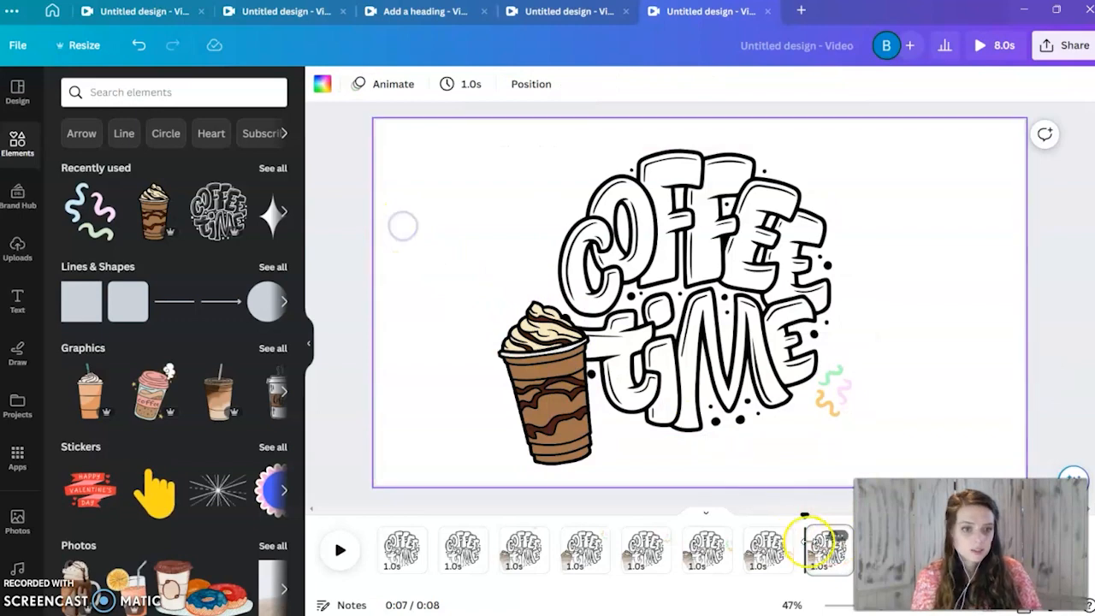
# Step: Duplicate the eighth page and scale the lettering, cup and squiggles down slightly together toward the centre of the copy
pyautogui.click(840, 538)
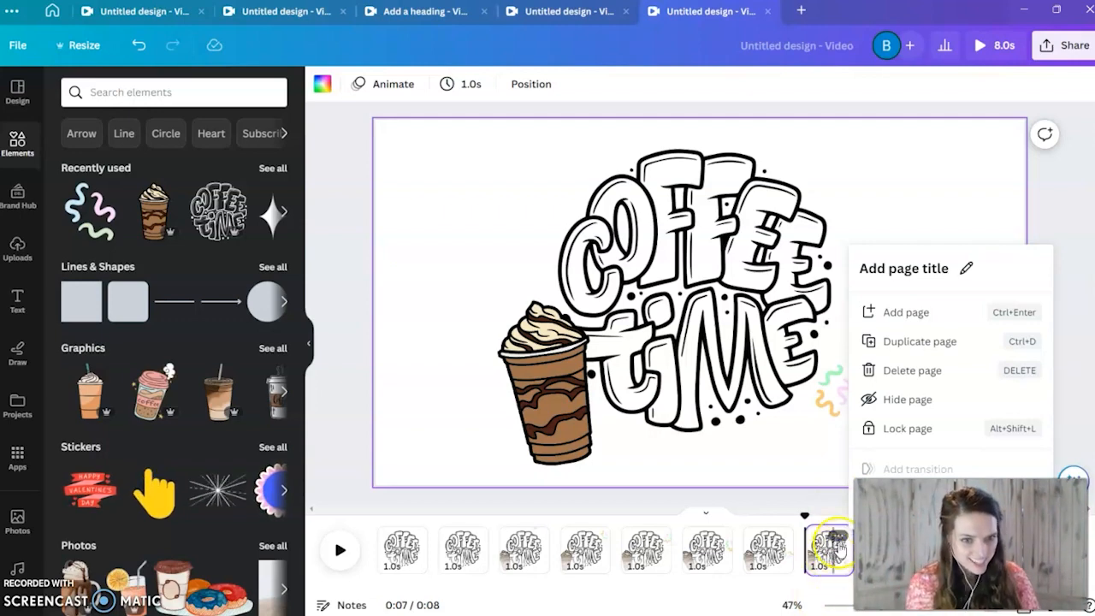
pyautogui.click(906, 343)
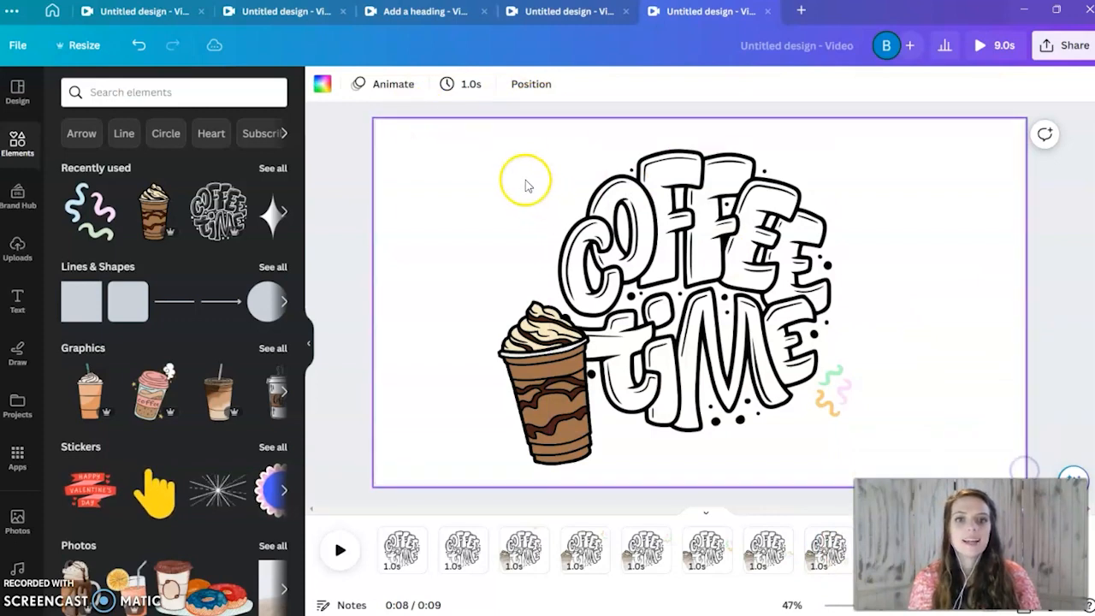
pyautogui.moveTo(471, 121); pyautogui.dragTo(898, 428)
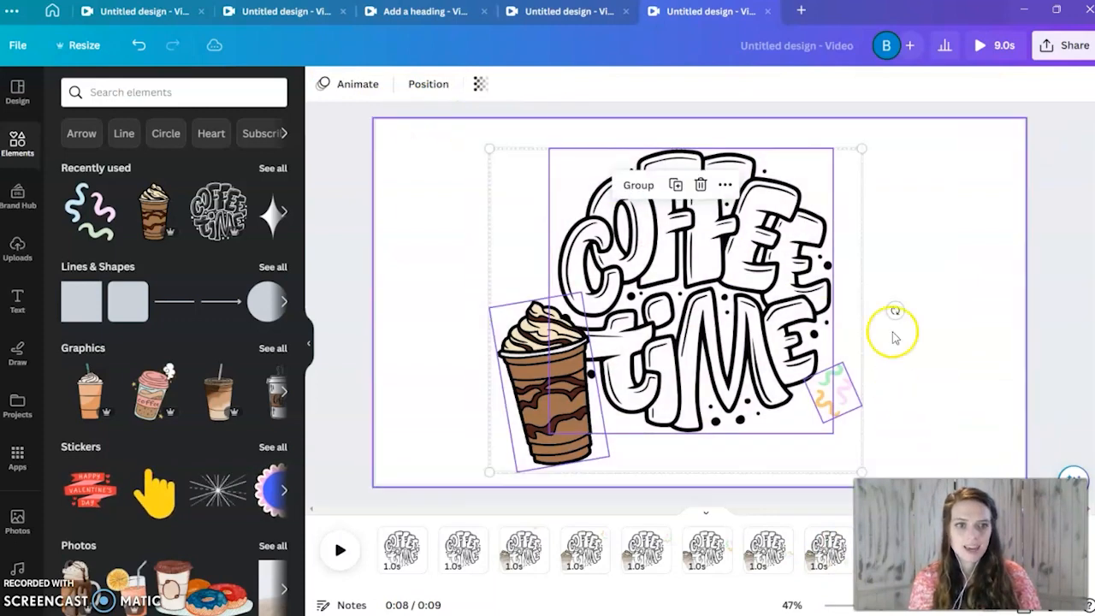
pyautogui.moveTo(859, 472); pyautogui.dragTo(834, 448)
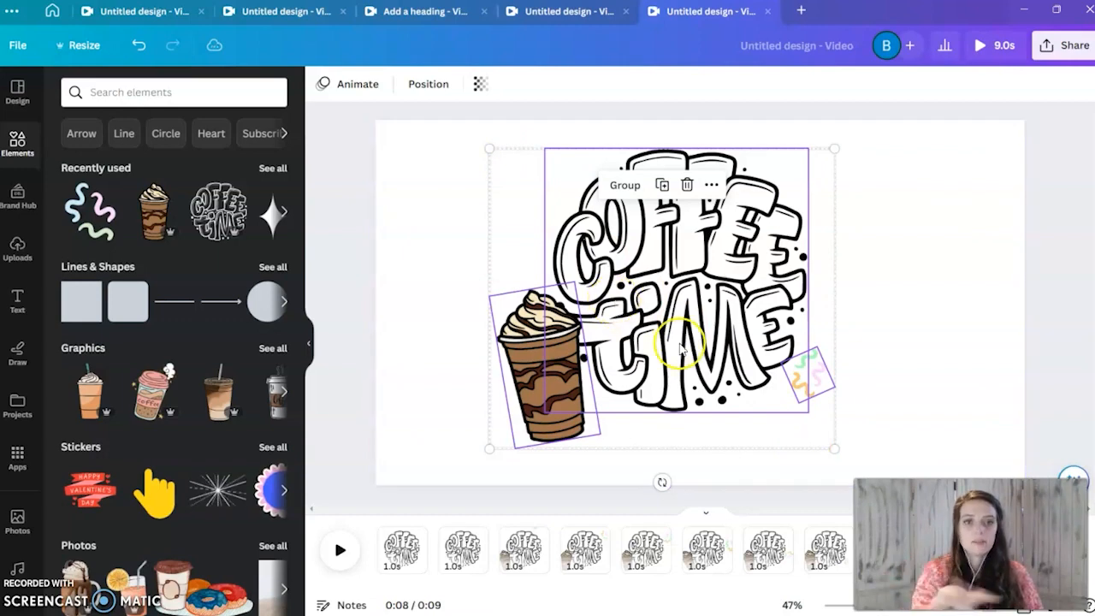
pyautogui.moveTo(489, 149); pyautogui.dragTo(515, 158)
pyautogui.click(756, 317)
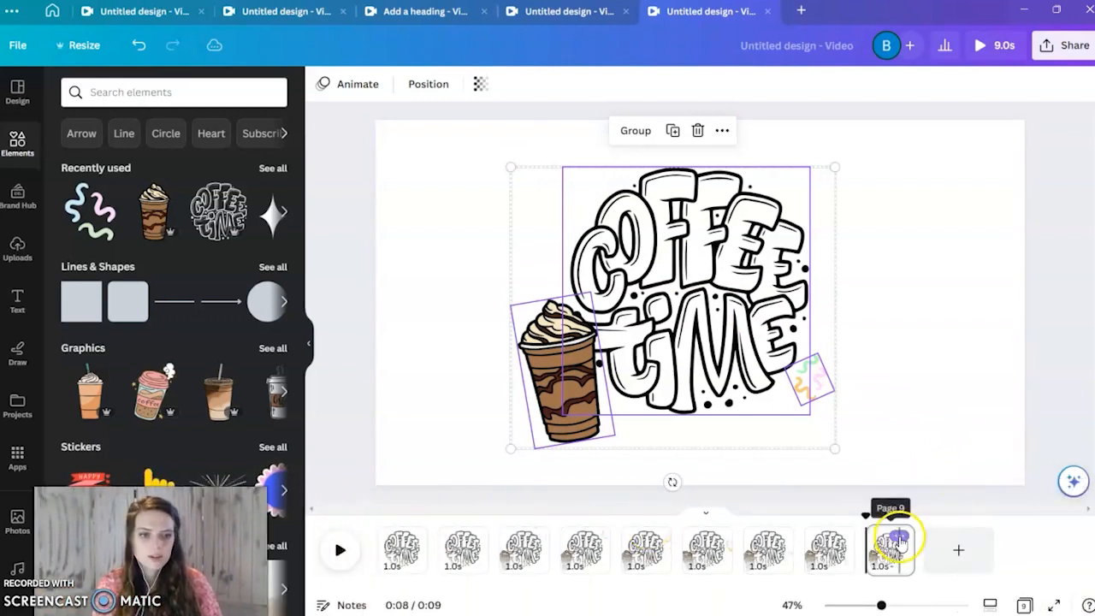
# Step: Duplicate the ninth page and shrink all its elements together to about 795 × 691, keeping them near the centre
pyautogui.click(898, 537)
pyautogui.click(962, 344)
pyautogui.click(431, 145)
pyautogui.moveTo(431, 145)
pyautogui.mouseDown()
pyautogui.moveTo(931, 467)
pyautogui.moveTo(831, 442)
pyautogui.moveTo(809, 423)
pyautogui.mouseUp()
pyautogui.moveTo(511, 166); pyautogui.dragTo(538, 189)
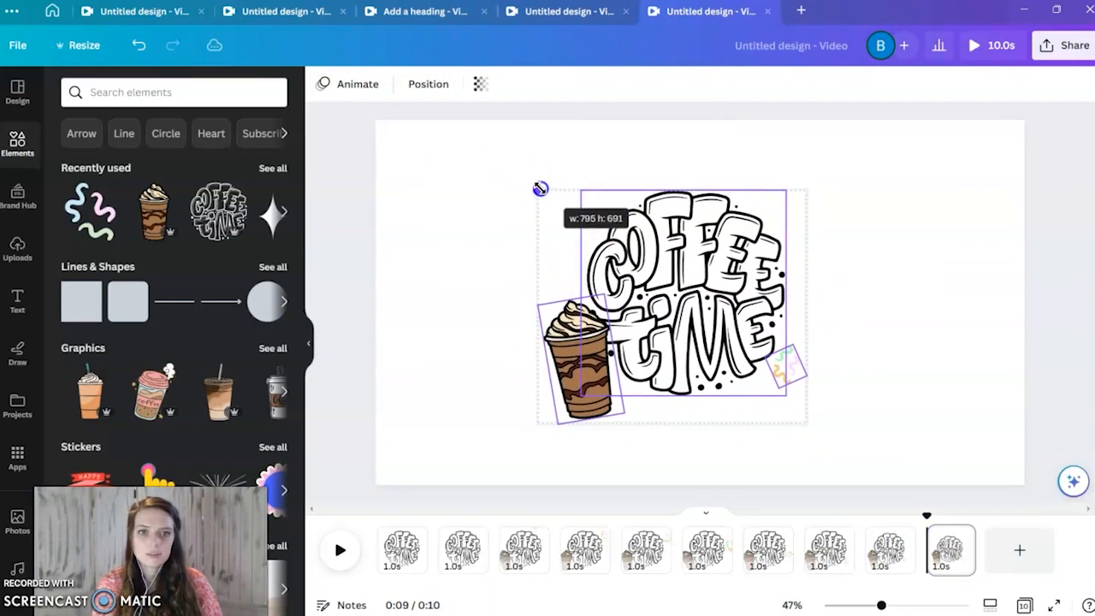
# Step: Duplicate the tenth page and scale all elements on the copy down to roughly two thirds of their size, around the centre
pyautogui.rightClick(959, 538)
pyautogui.click(958, 340)
pyautogui.moveTo(484, 163)
pyautogui.mouseDown()
pyautogui.moveTo(863, 379)
pyautogui.moveTo(945, 492)
pyautogui.mouseUp()
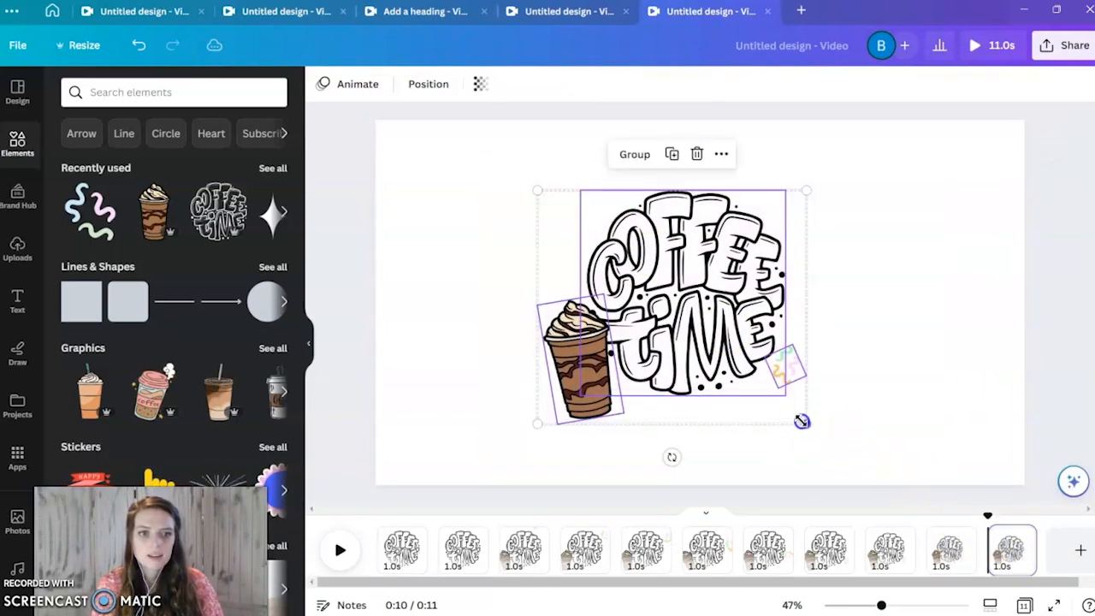
pyautogui.moveTo(804, 422); pyautogui.dragTo(760, 382)
pyautogui.moveTo(549, 196); pyautogui.dragTo(593, 227)
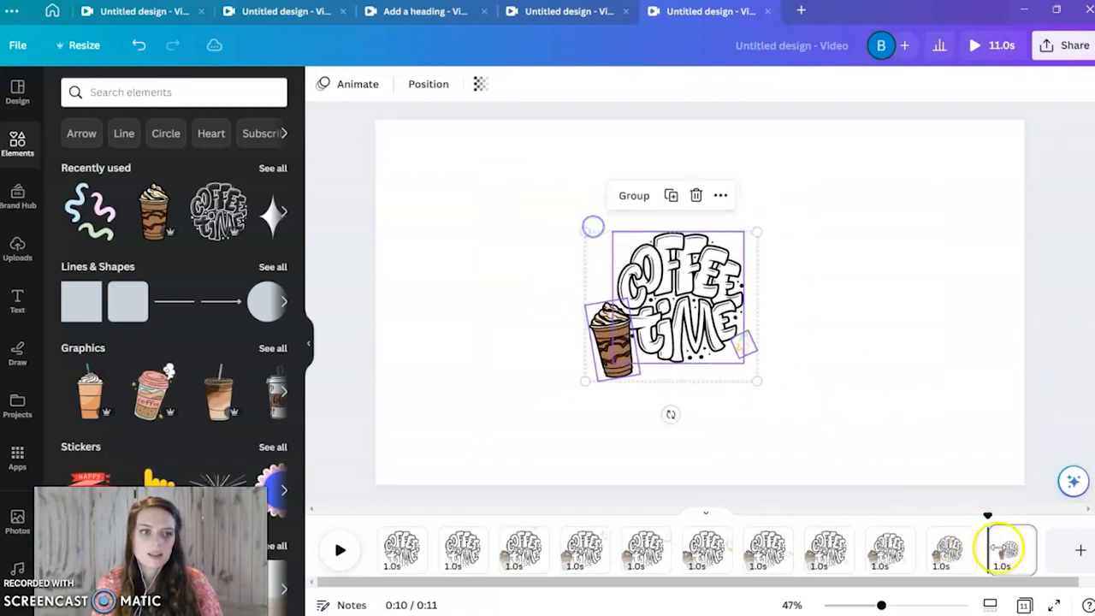
# Step: Duplicate the eleventh page and shrink the whole artwork on the copy to about half its size near the centre
pyautogui.rightClick(1017, 537)
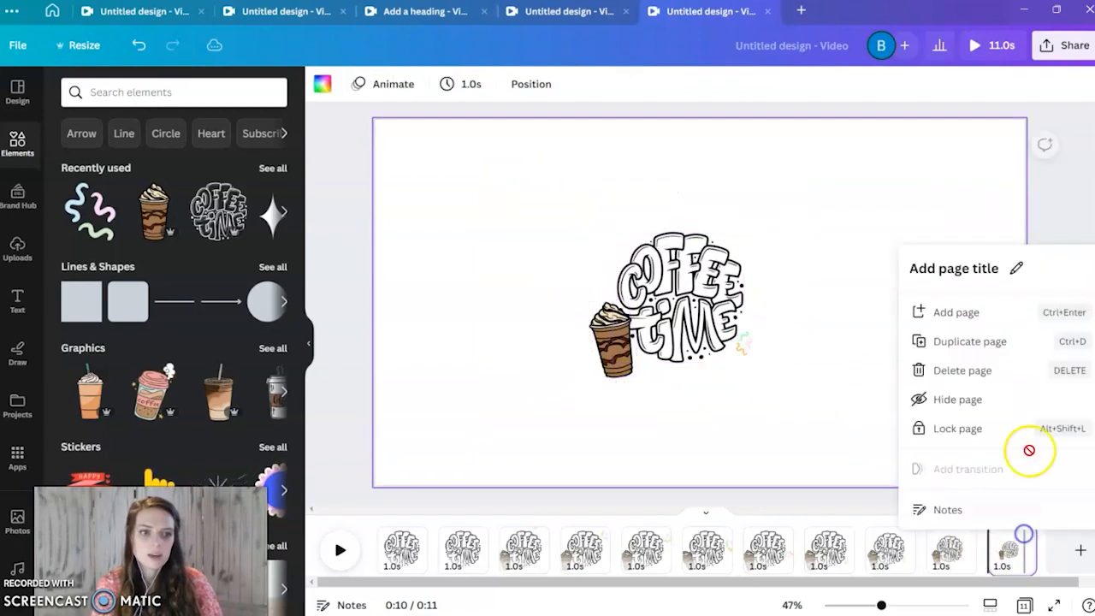
pyautogui.click(953, 343)
pyautogui.moveTo(520, 165); pyautogui.dragTo(808, 467)
pyautogui.moveTo(757, 381); pyautogui.dragTo(721, 343)
pyautogui.moveTo(585, 233); pyautogui.dragTo(626, 275)
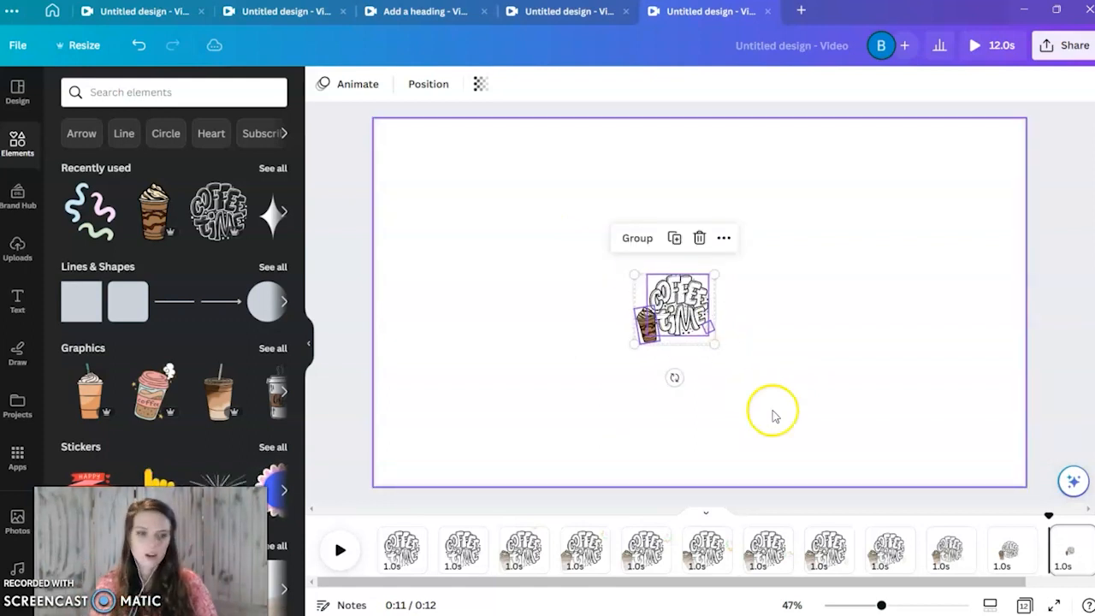
# Step: Duplicate the twelfth page and shrink all elements on the copy to a tiny speck near the centre
pyautogui.click(1072, 547)
pyautogui.rightClick(1063, 537)
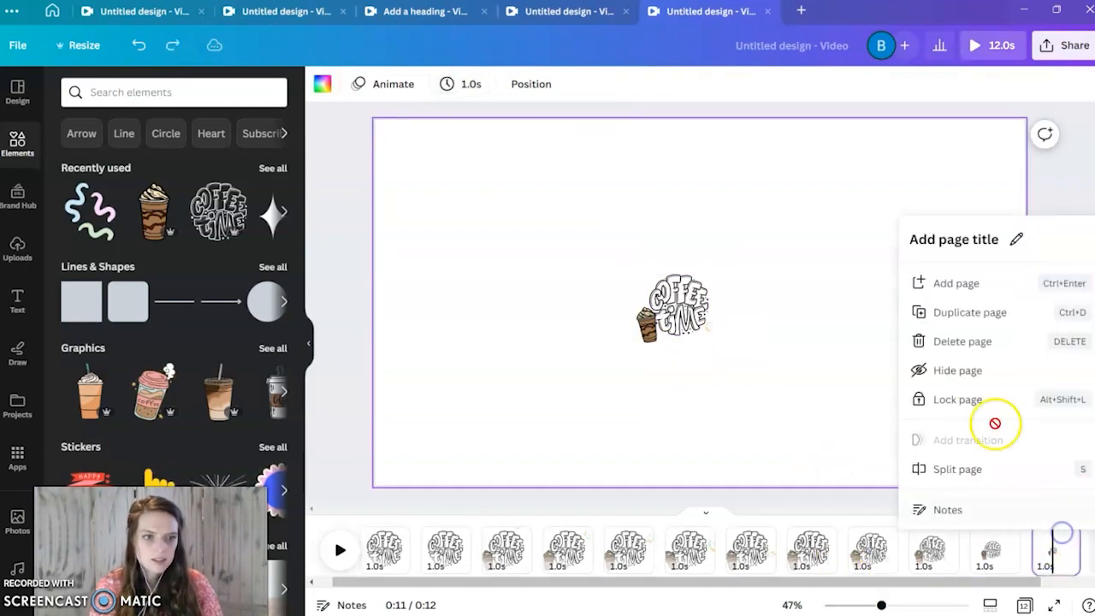
pyautogui.click(949, 313)
pyautogui.moveTo(618, 245); pyautogui.dragTo(684, 308)
pyautogui.moveTo(633, 272); pyautogui.dragTo(653, 291)
# Step: Add a blank page at the end of the timeline
pyautogui.moveTo(799, 583); pyautogui.dragTo(907, 599)
pyautogui.click(1061, 557)
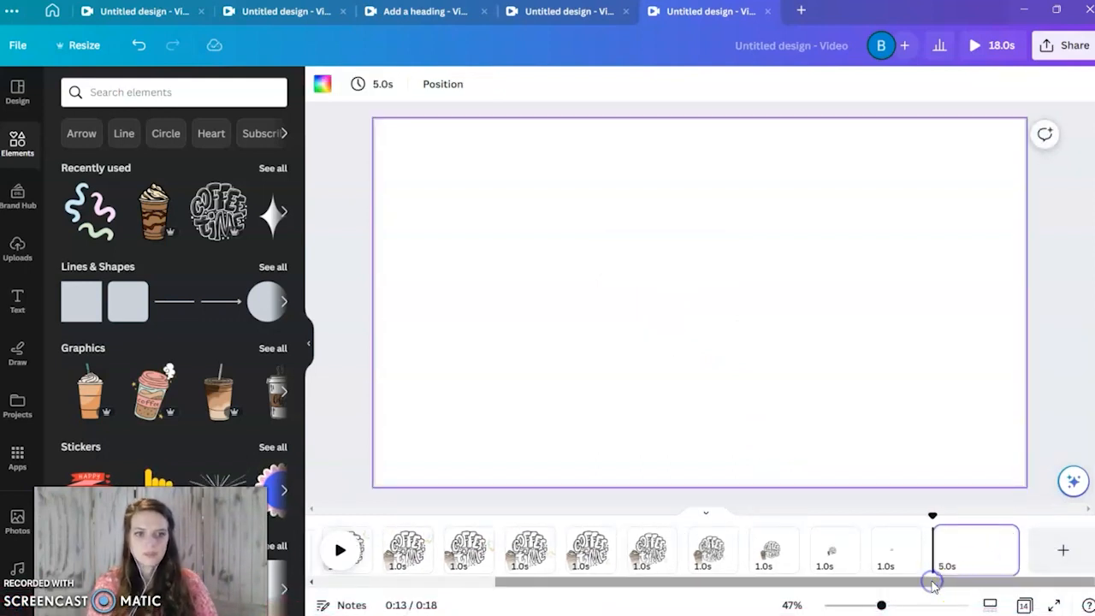
# Step: From the first page, set the page timing to 0.2 seconds and apply it to all 14 pages
pyautogui.moveTo(932, 582); pyautogui.dragTo(731, 596)
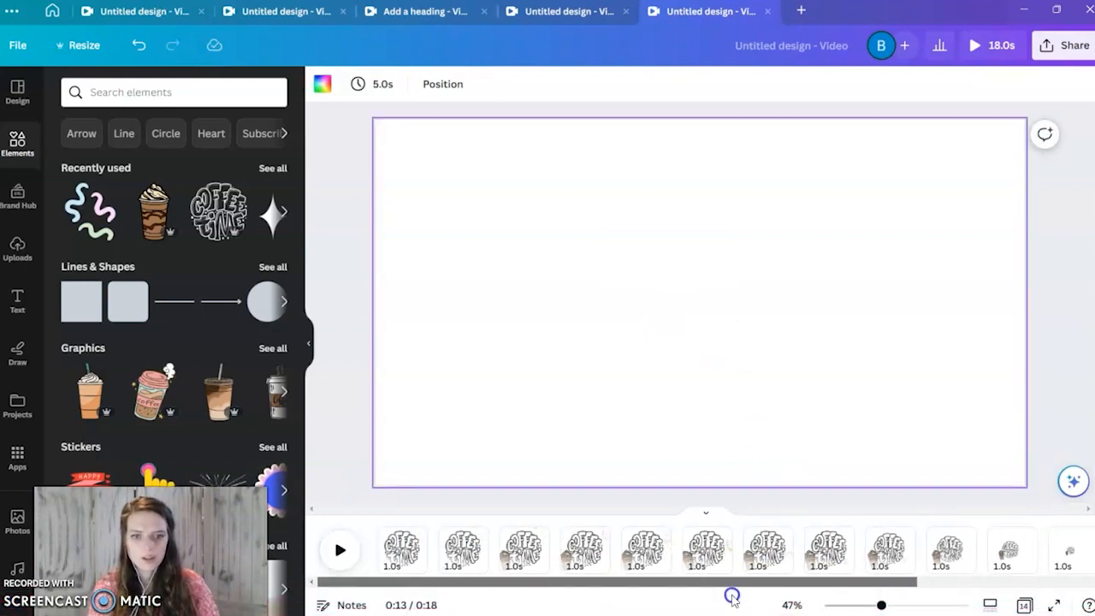
pyautogui.click(400, 549)
pyautogui.click(479, 89)
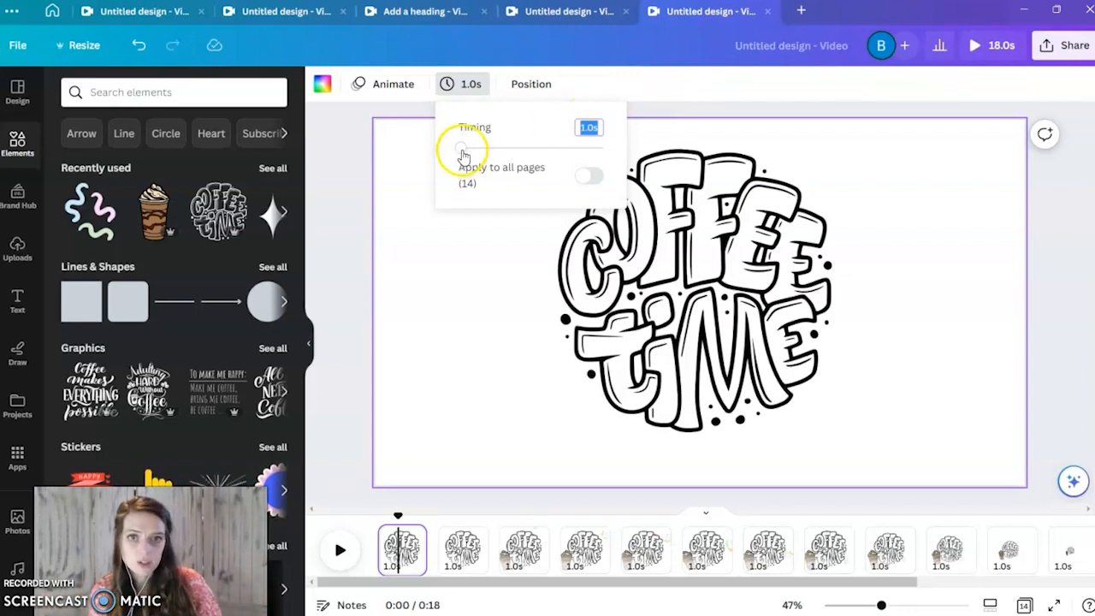
pyautogui.moveTo(459, 152); pyautogui.dragTo(460, 153)
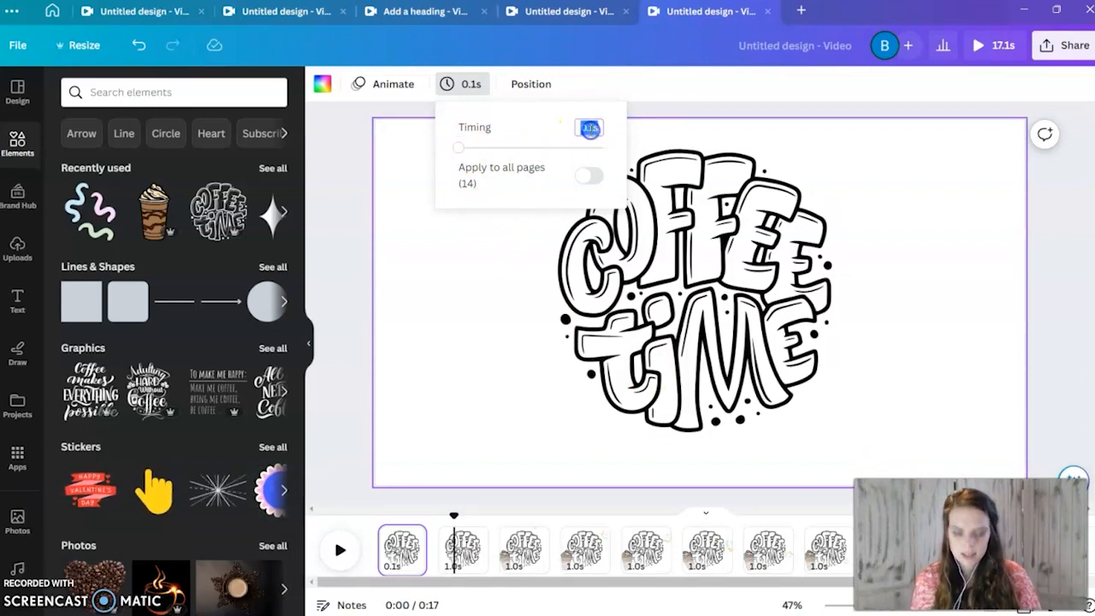
pyautogui.click(588, 175)
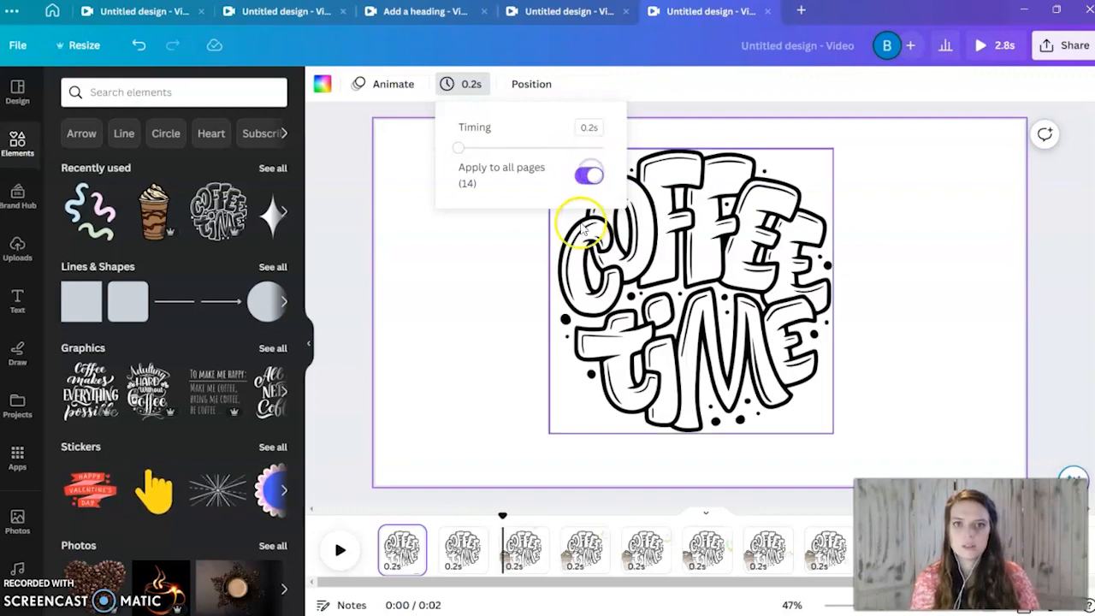
pyautogui.click(457, 320)
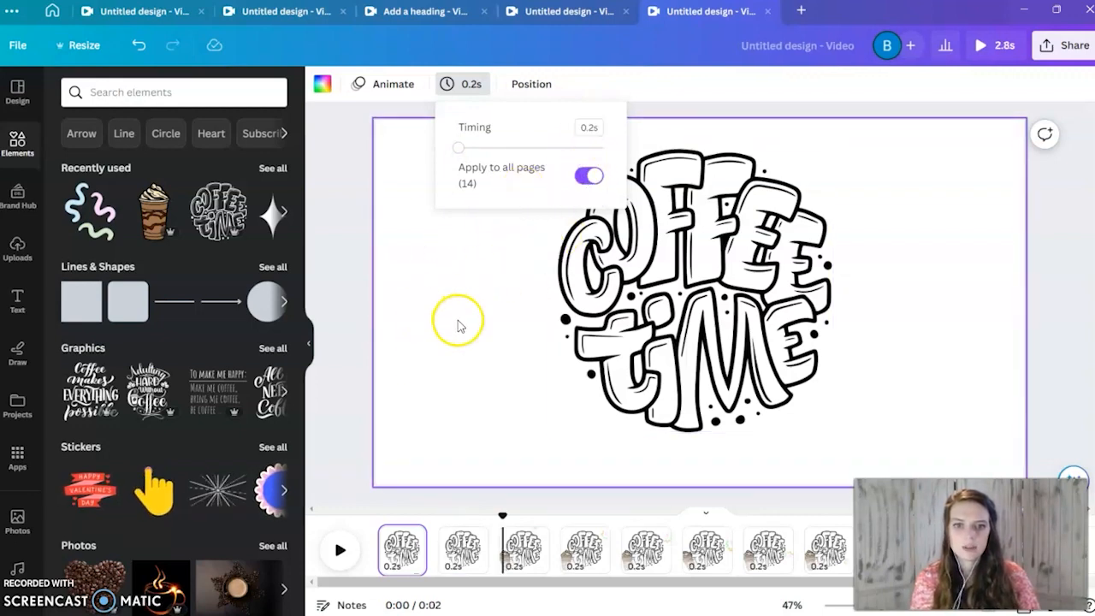
# Step: Play the full preview of the animation, then return to the editor
pyautogui.click(992, 47)
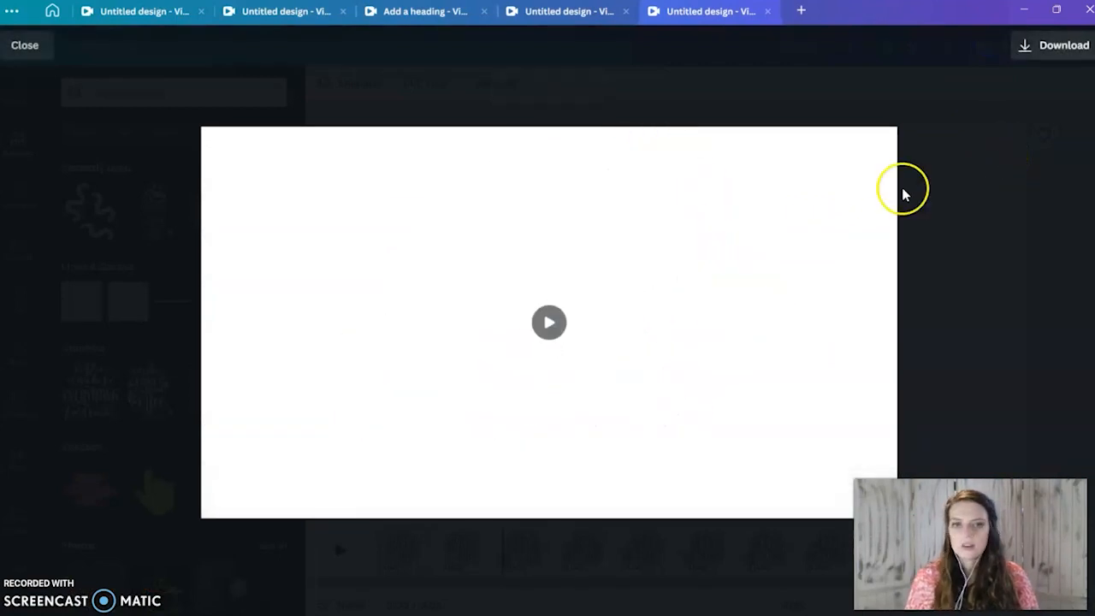
pyautogui.click(549, 322)
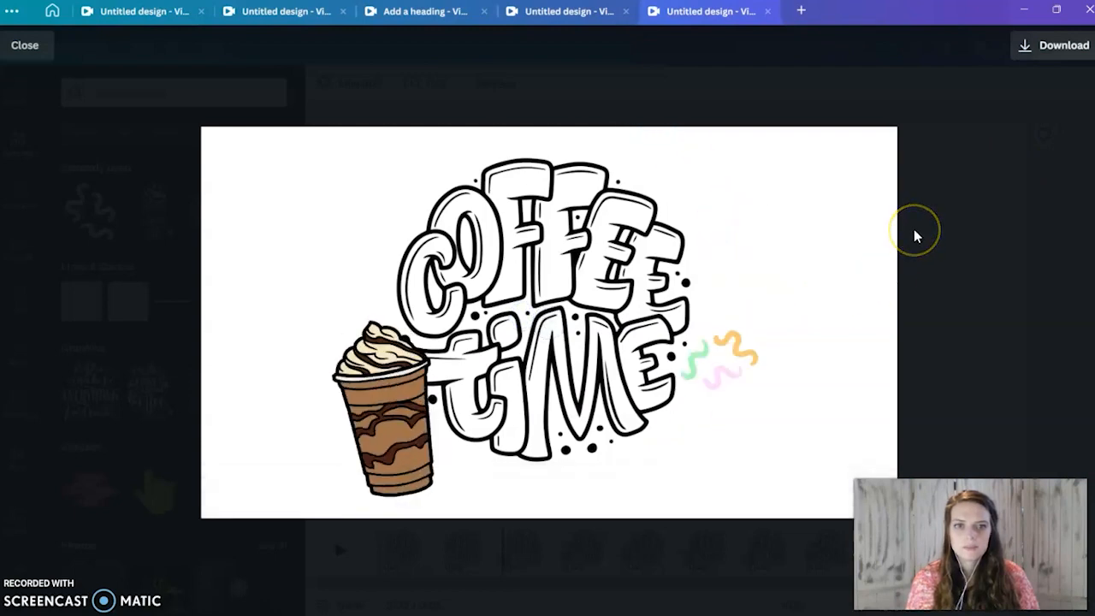
pyautogui.press('Escape')
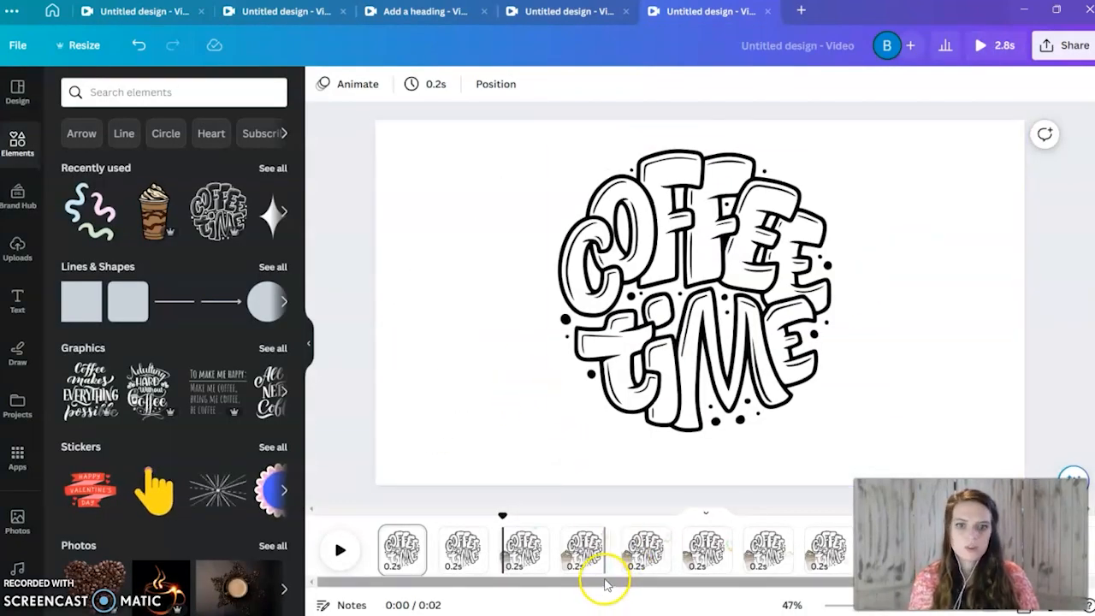
# Step: Shorten pages three to thirteen to 0.1 seconds each, then lengthen the third page to 1.1 seconds
pyautogui.moveTo(602, 583); pyautogui.dragTo(565, 574)
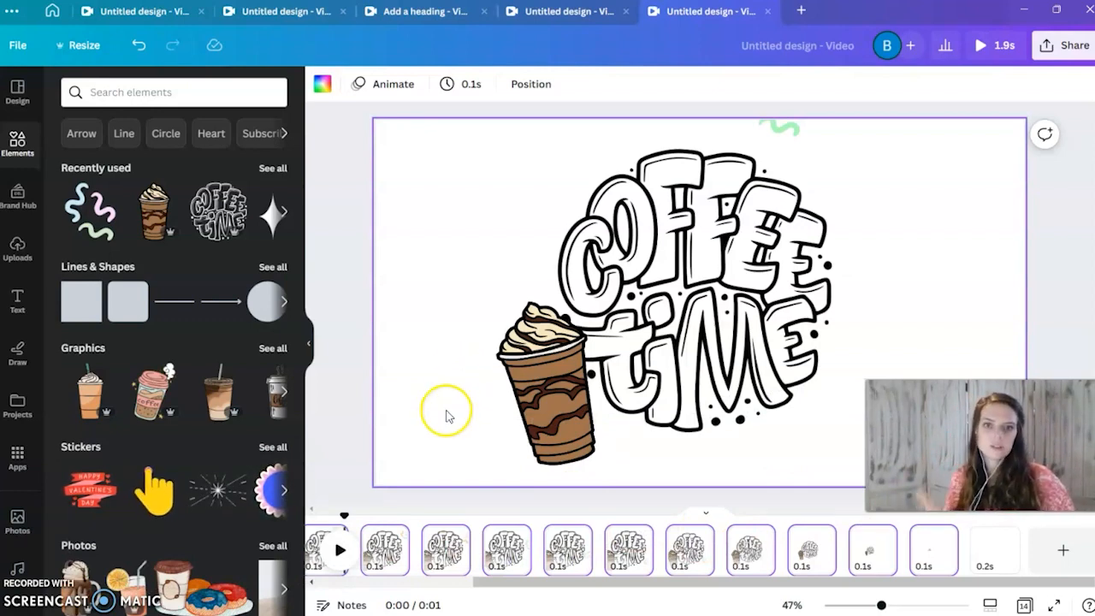
pyautogui.click(373, 495)
pyautogui.moveTo(345, 517); pyautogui.dragTo(486, 523)
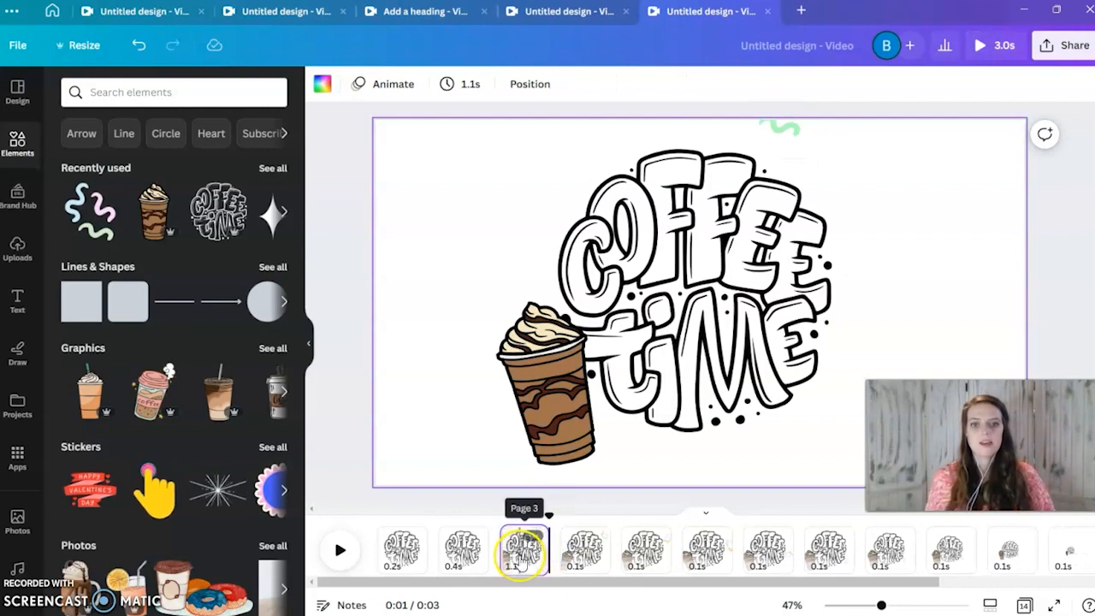
# Step: Scrub through the squiggles' movement on the third page and adjust that page's duration to 5.8 seconds
pyautogui.click(519, 557)
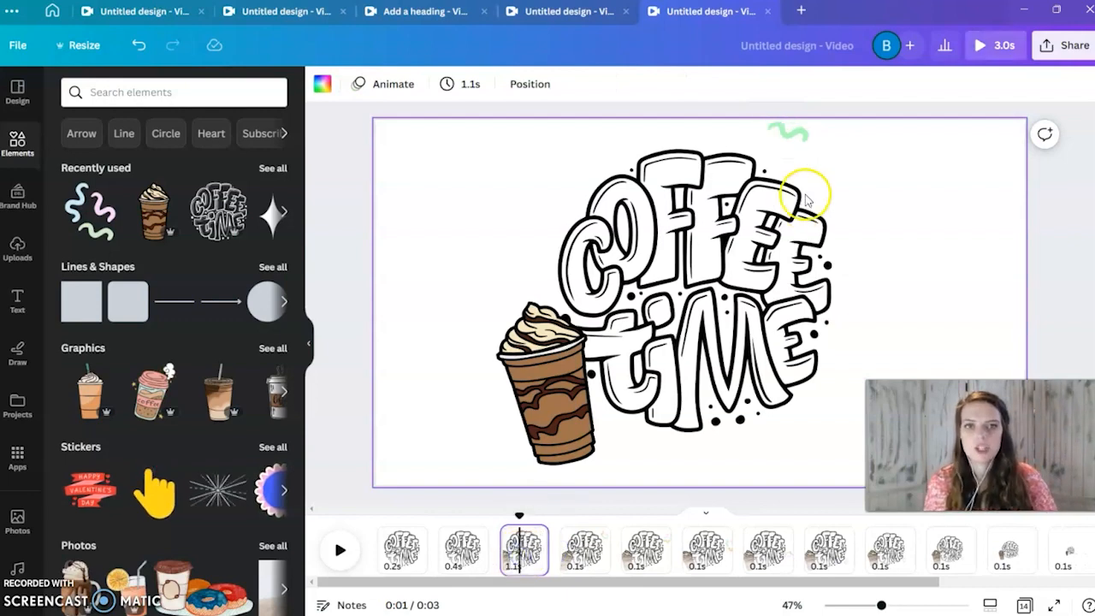
pyautogui.moveTo(518, 516); pyautogui.dragTo(547, 511)
pyautogui.moveTo(548, 550); pyautogui.dragTo(624, 554)
pyautogui.click(544, 520)
pyautogui.moveTo(545, 516); pyautogui.dragTo(595, 532)
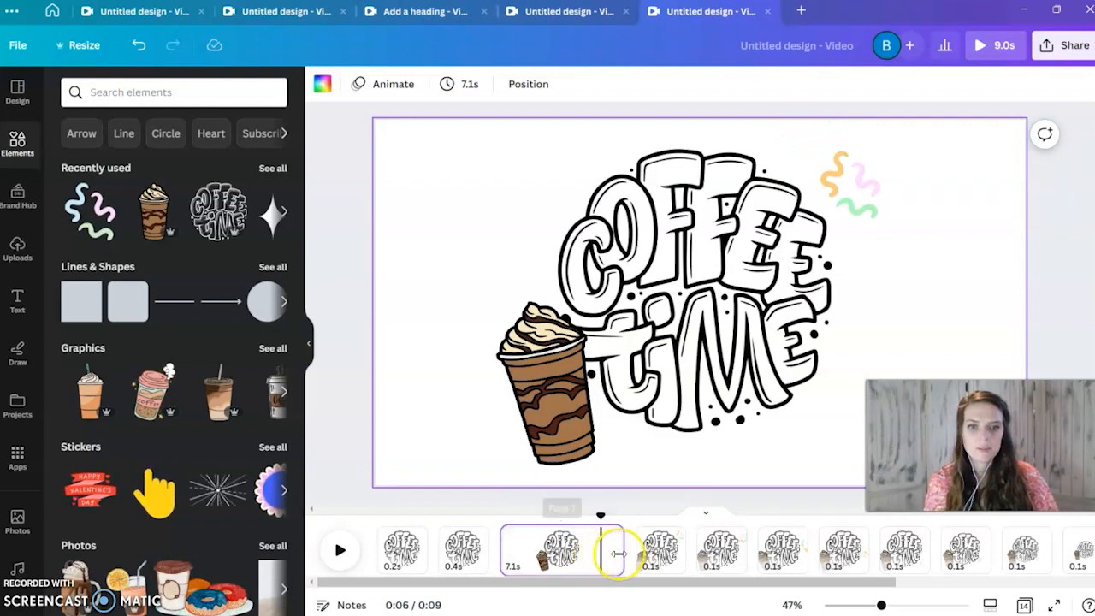
pyautogui.moveTo(622, 553); pyautogui.dragTo(601, 553)
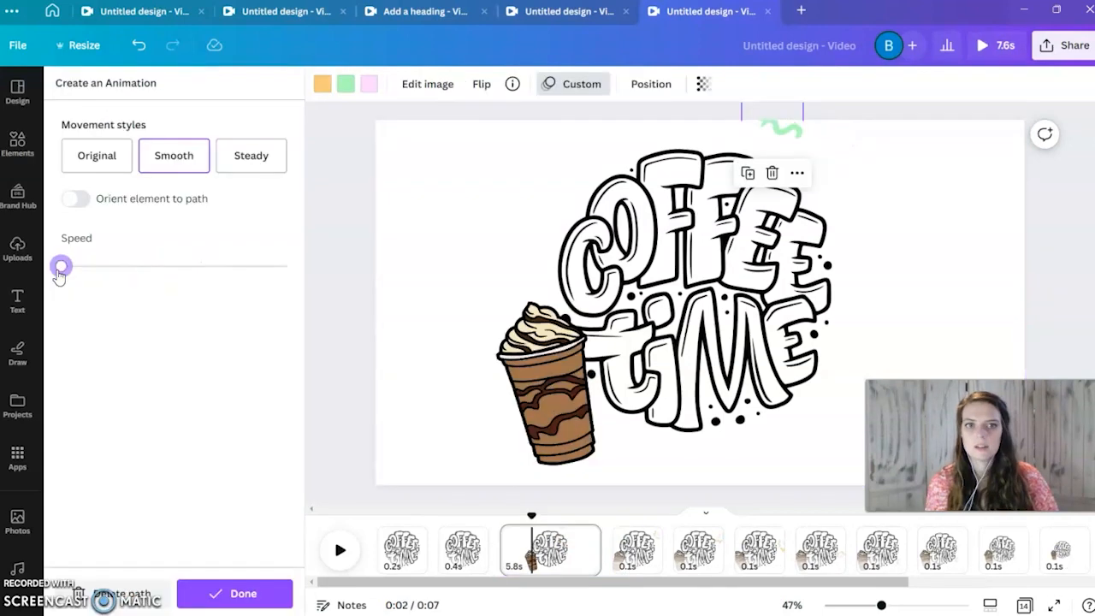
# Step: Raise the speed of the squiggles' smooth custom movement on the third page to nearly the maximum and finish the animation
pyautogui.moveTo(63, 266); pyautogui.dragTo(355, 255)
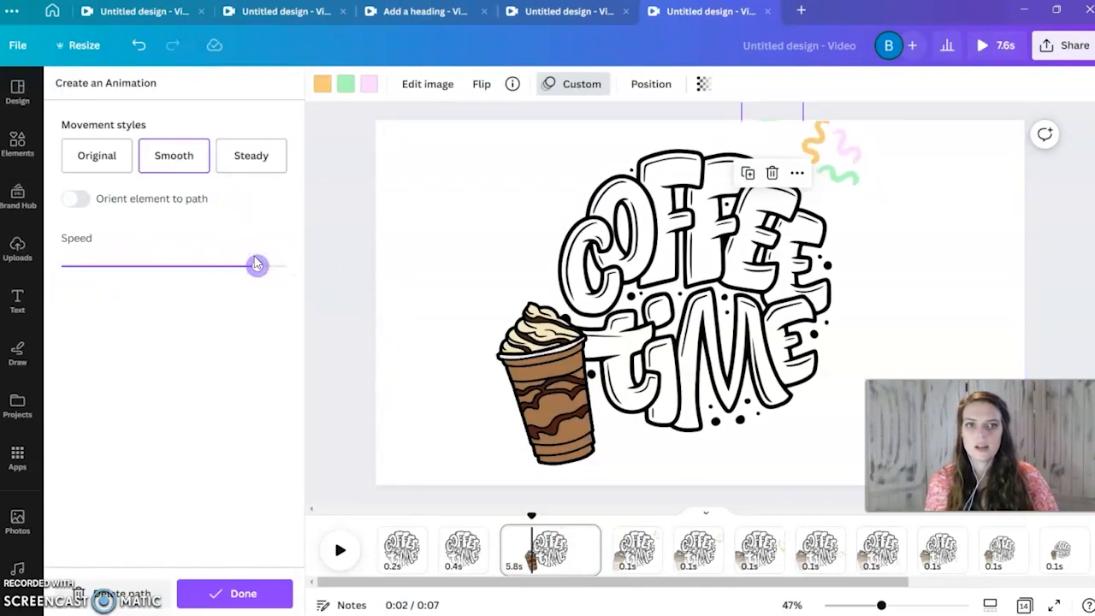
pyautogui.moveTo(264, 260); pyautogui.dragTo(258, 274)
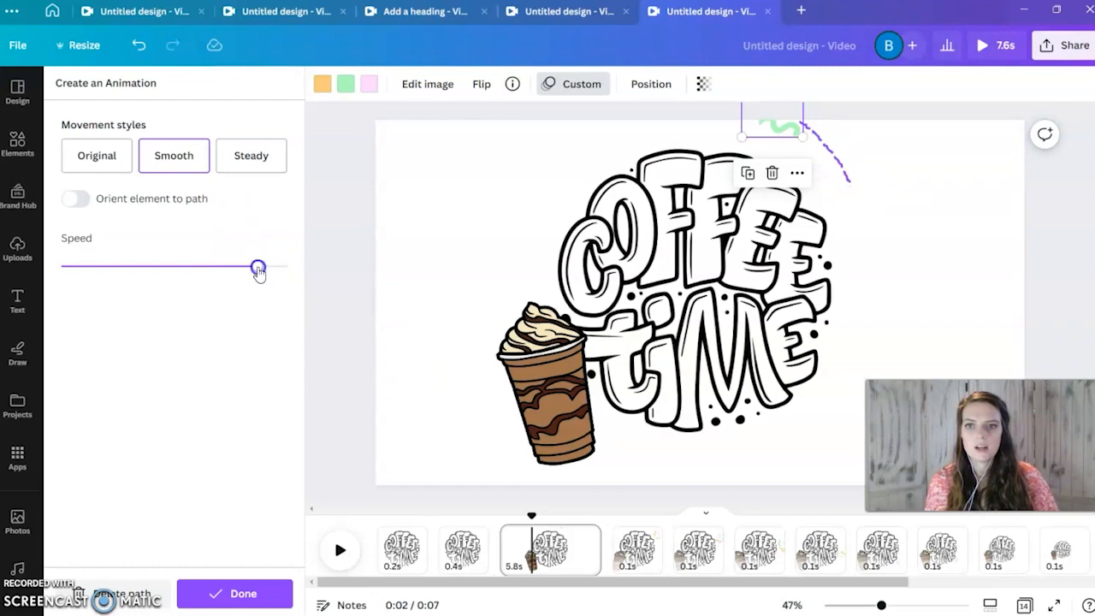
pyautogui.click(236, 590)
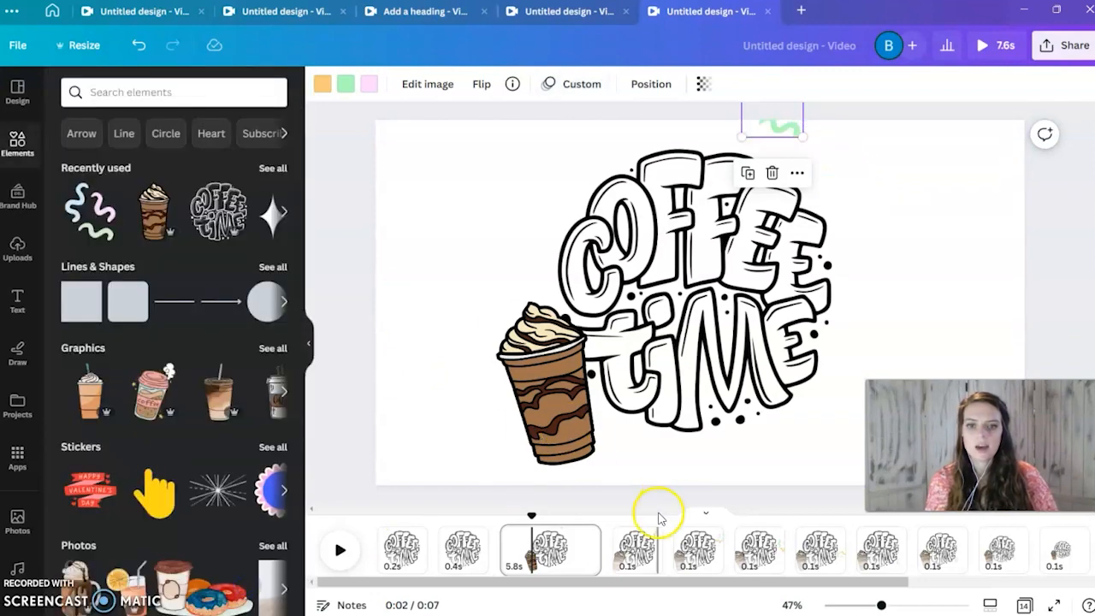
# Step: Scrub through the squiggles' movement on the third page and shorten that page to 0.6 seconds
pyautogui.click(586, 554)
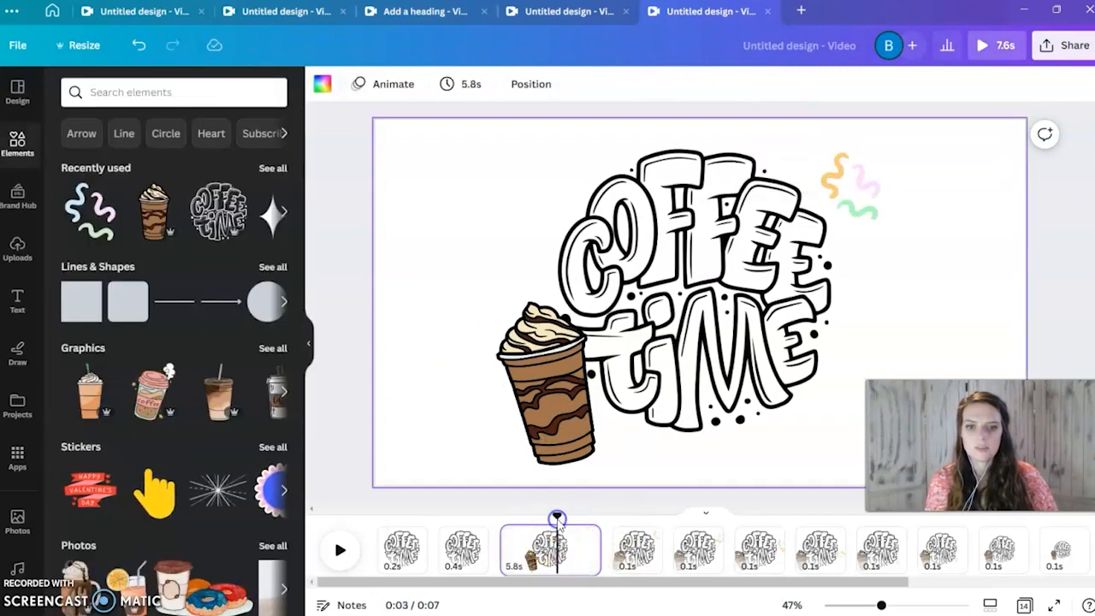
pyautogui.moveTo(555, 516); pyautogui.dragTo(525, 525)
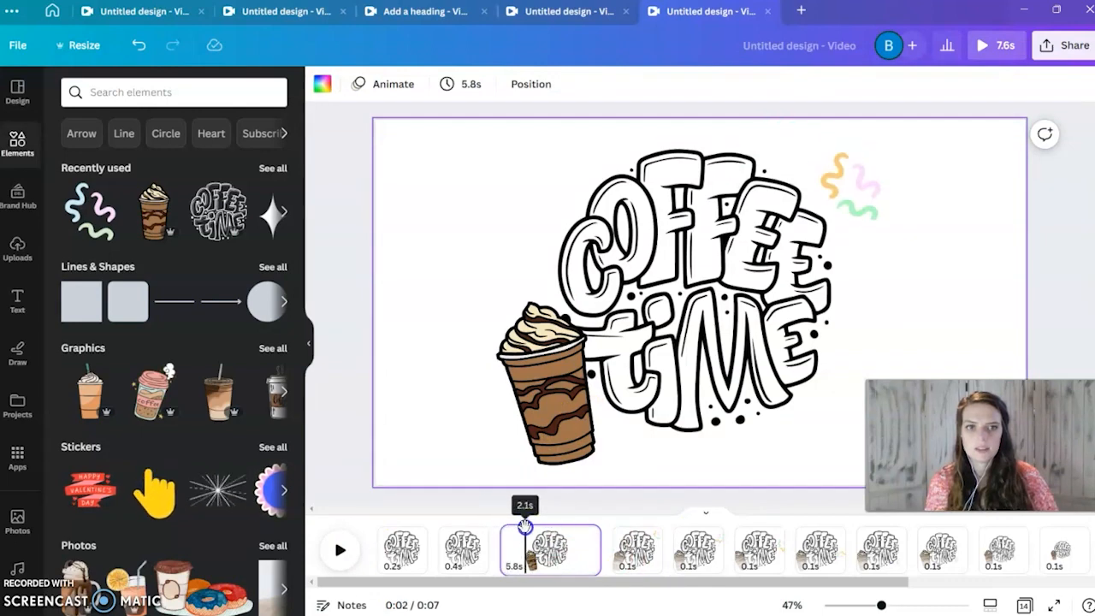
pyautogui.moveTo(600, 555); pyautogui.dragTo(519, 554)
# Step: Play the animation from its start, replay it in the full preview, and return to the editor
pyautogui.click(379, 521)
pyautogui.click(341, 550)
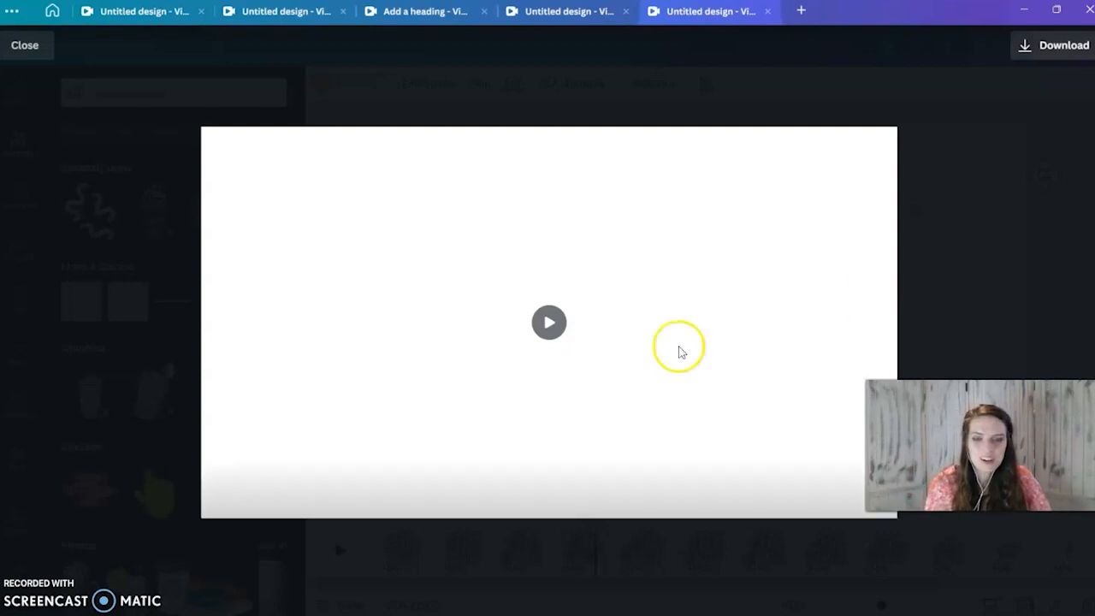
pyautogui.click(574, 325)
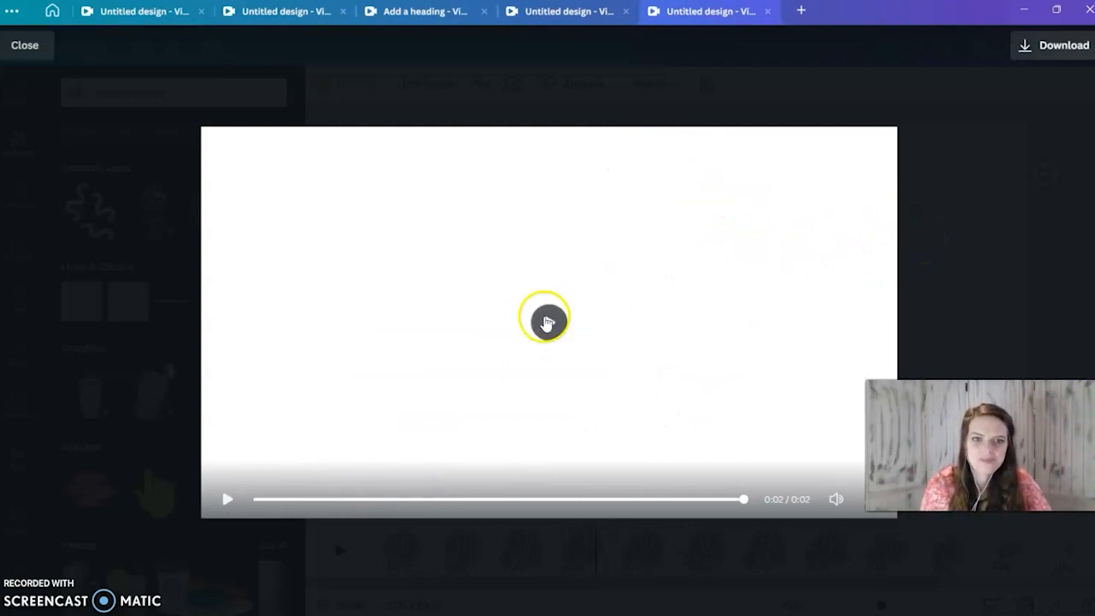
pyautogui.click(546, 322)
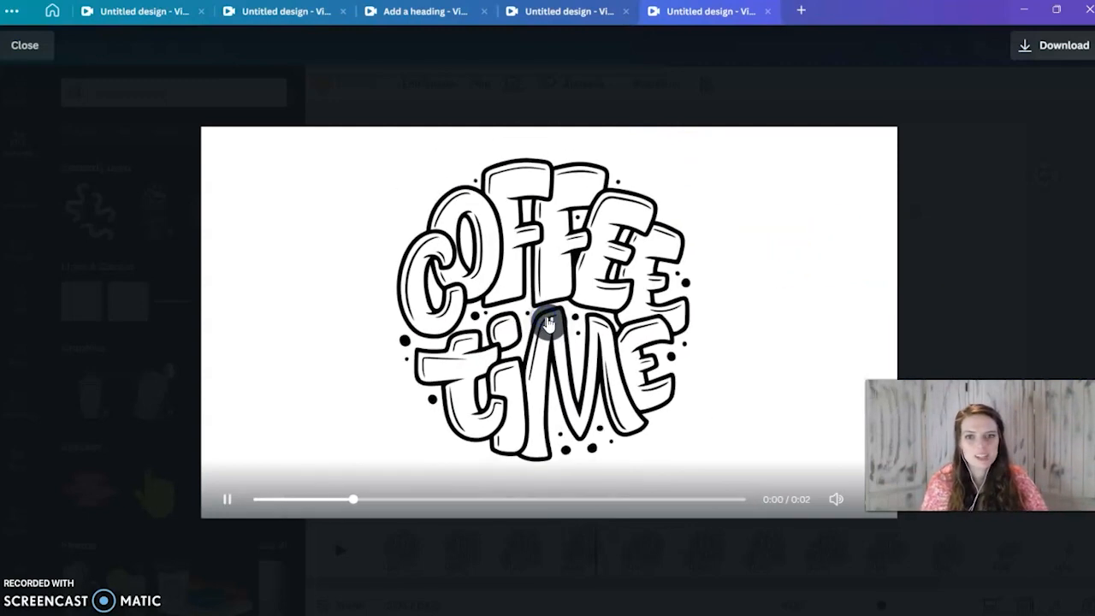
pyautogui.press('Escape')
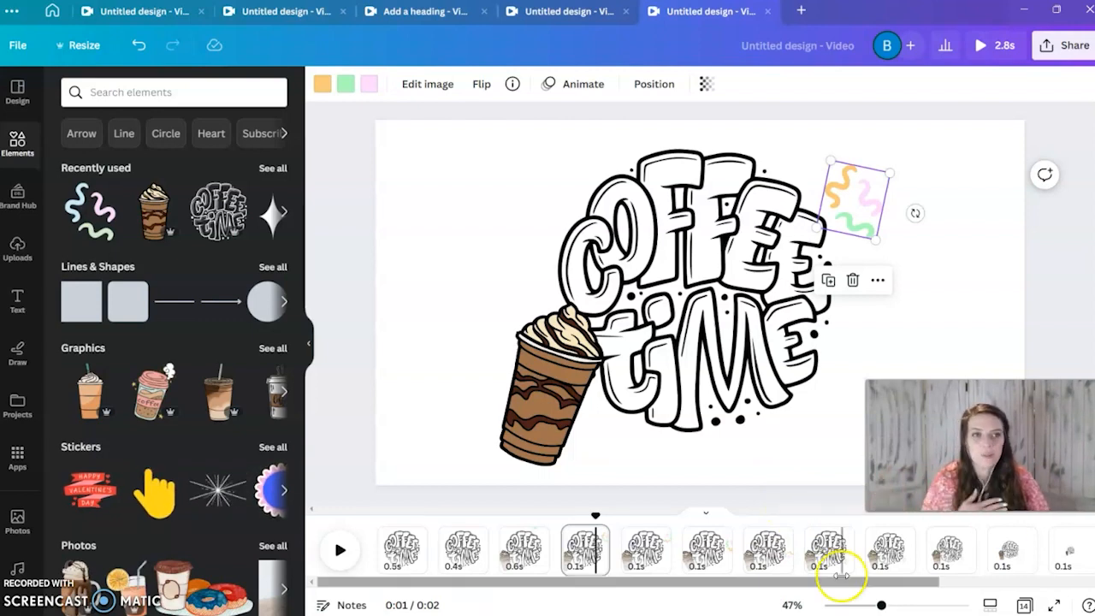
# Step: Download all 14 pages as a GIF at 1,920 × 1,080 px
pyautogui.click(1042, 50)
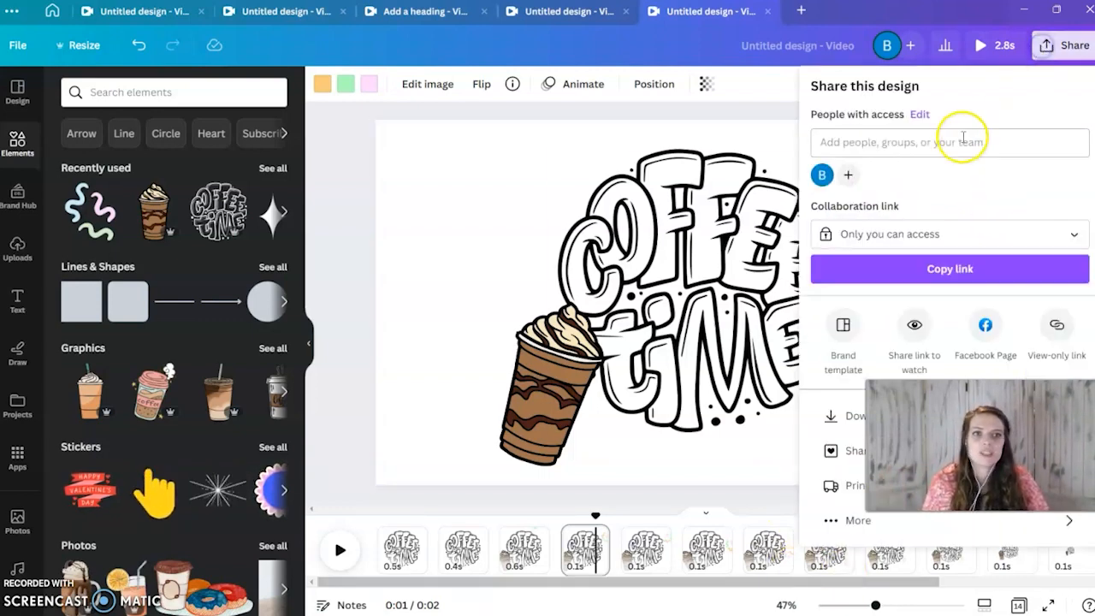
pyautogui.click(834, 419)
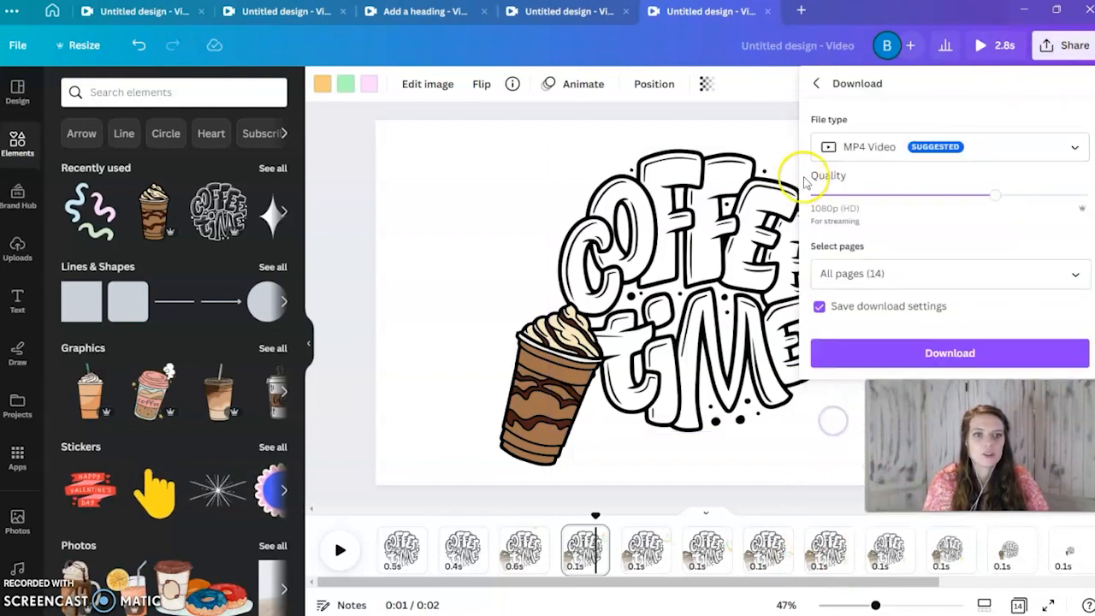
pyautogui.click(844, 146)
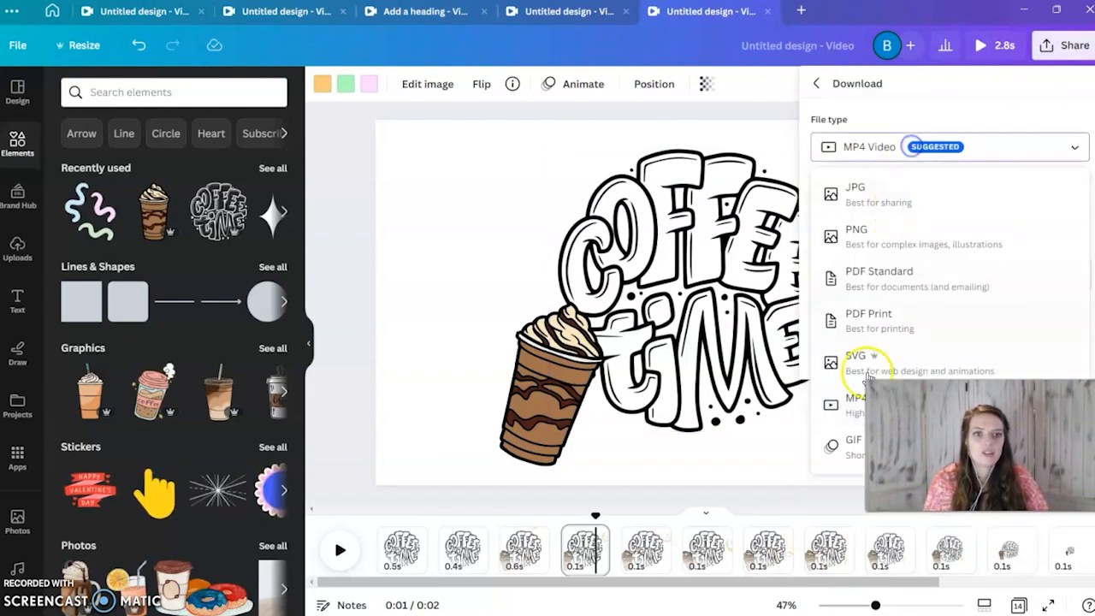
pyautogui.click(847, 449)
pyautogui.click(902, 343)
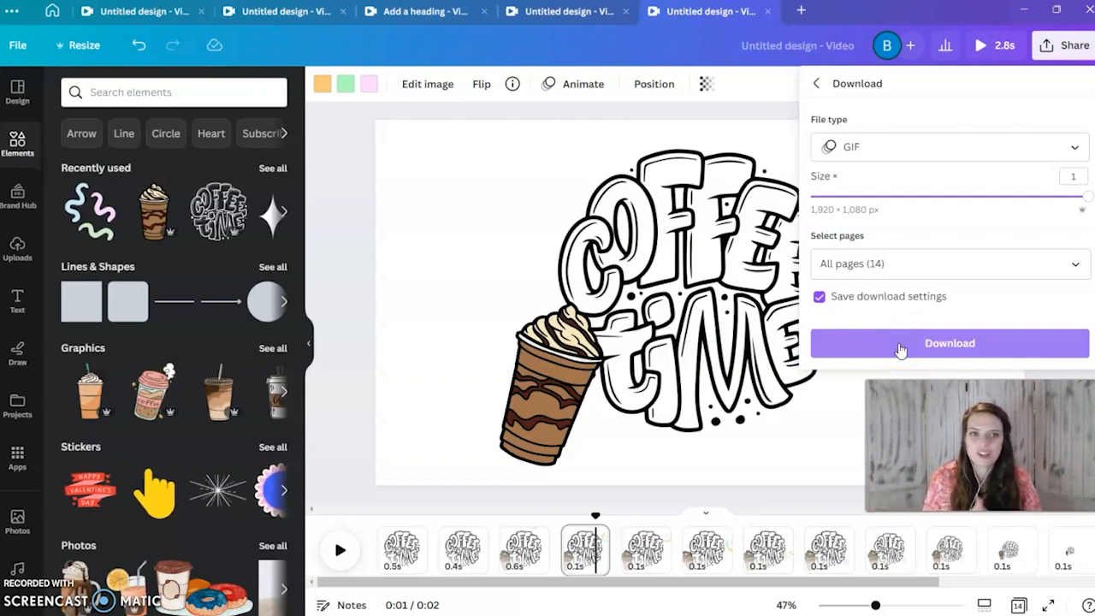
pyautogui.click(345, 195)
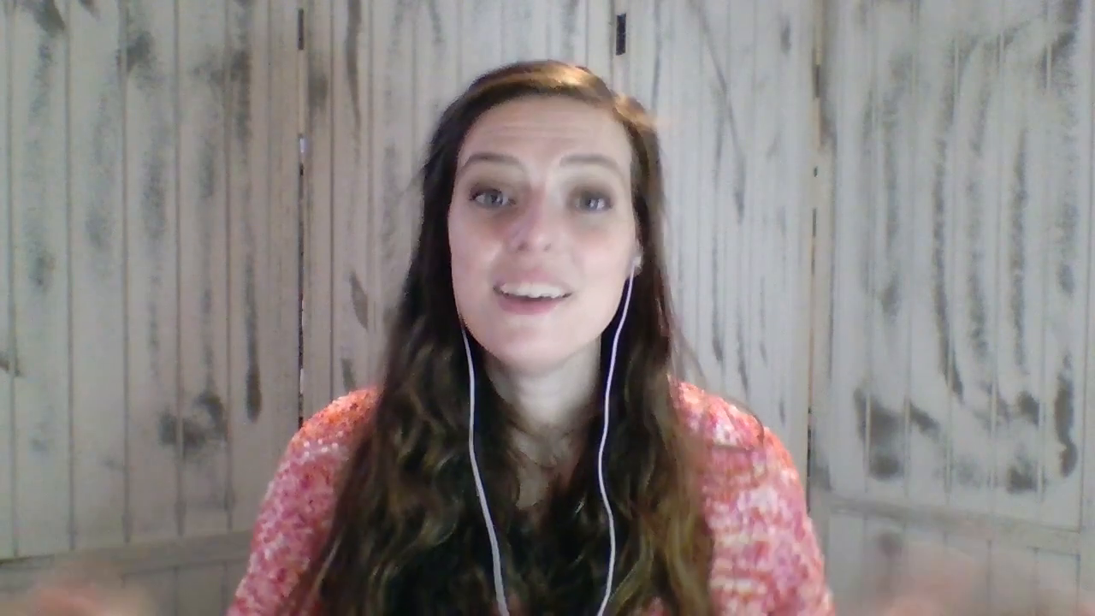